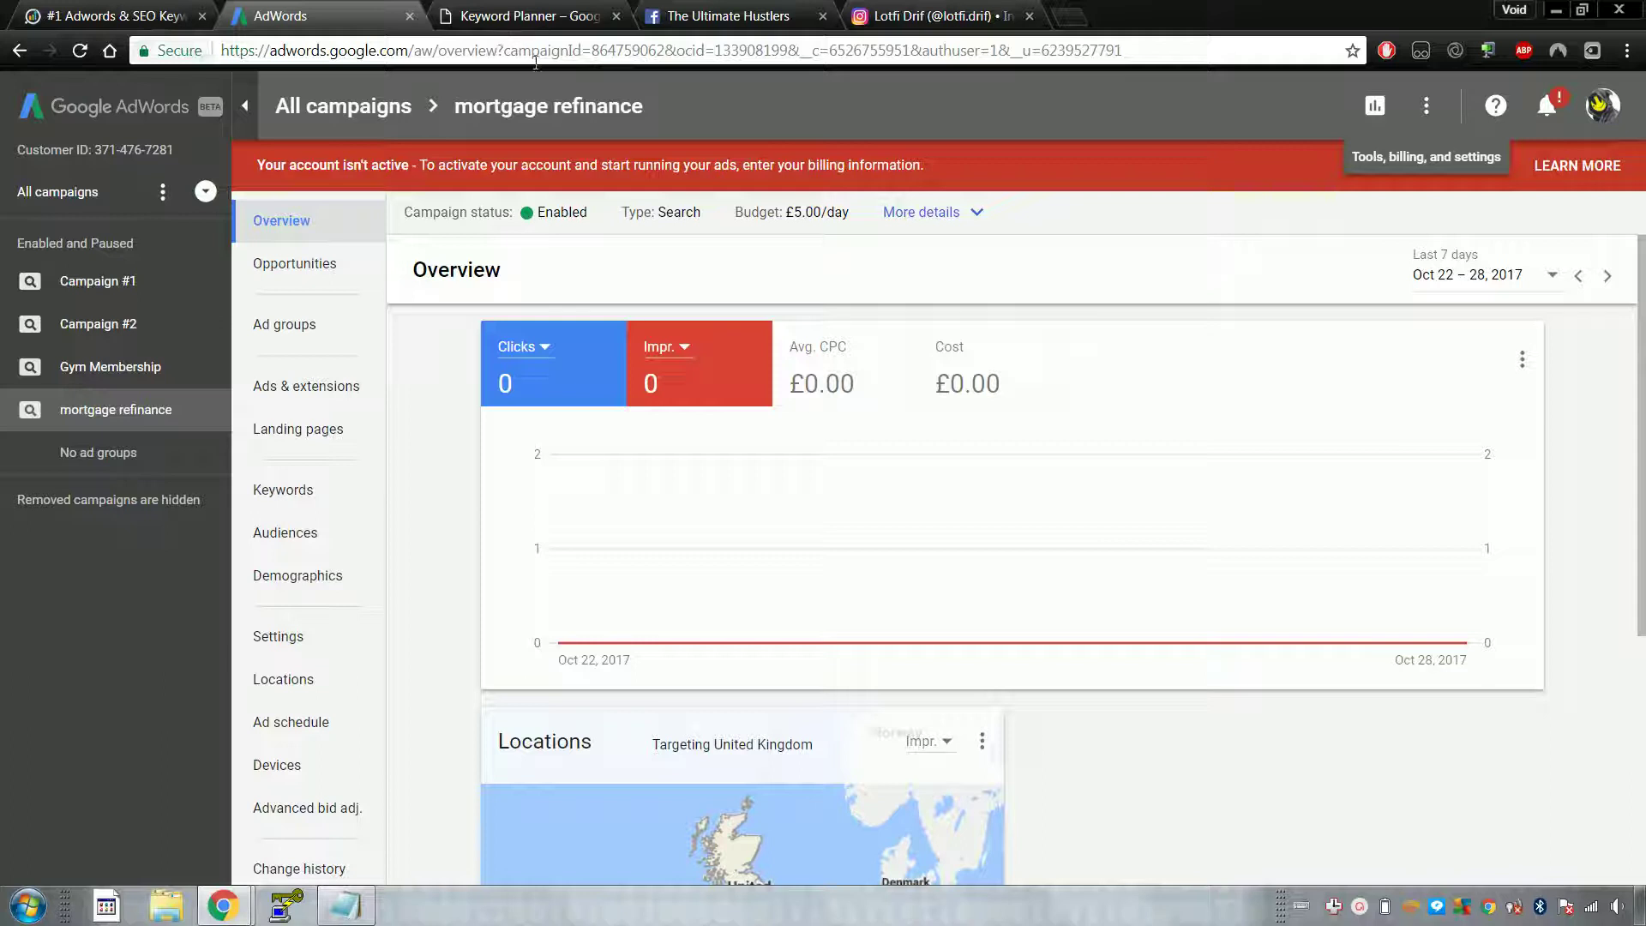
# Step: Cycle through the Keyword Planner, AdWords overview, iSpionage, Facebook group and Instagram tabs
pyautogui.click(544, 19)
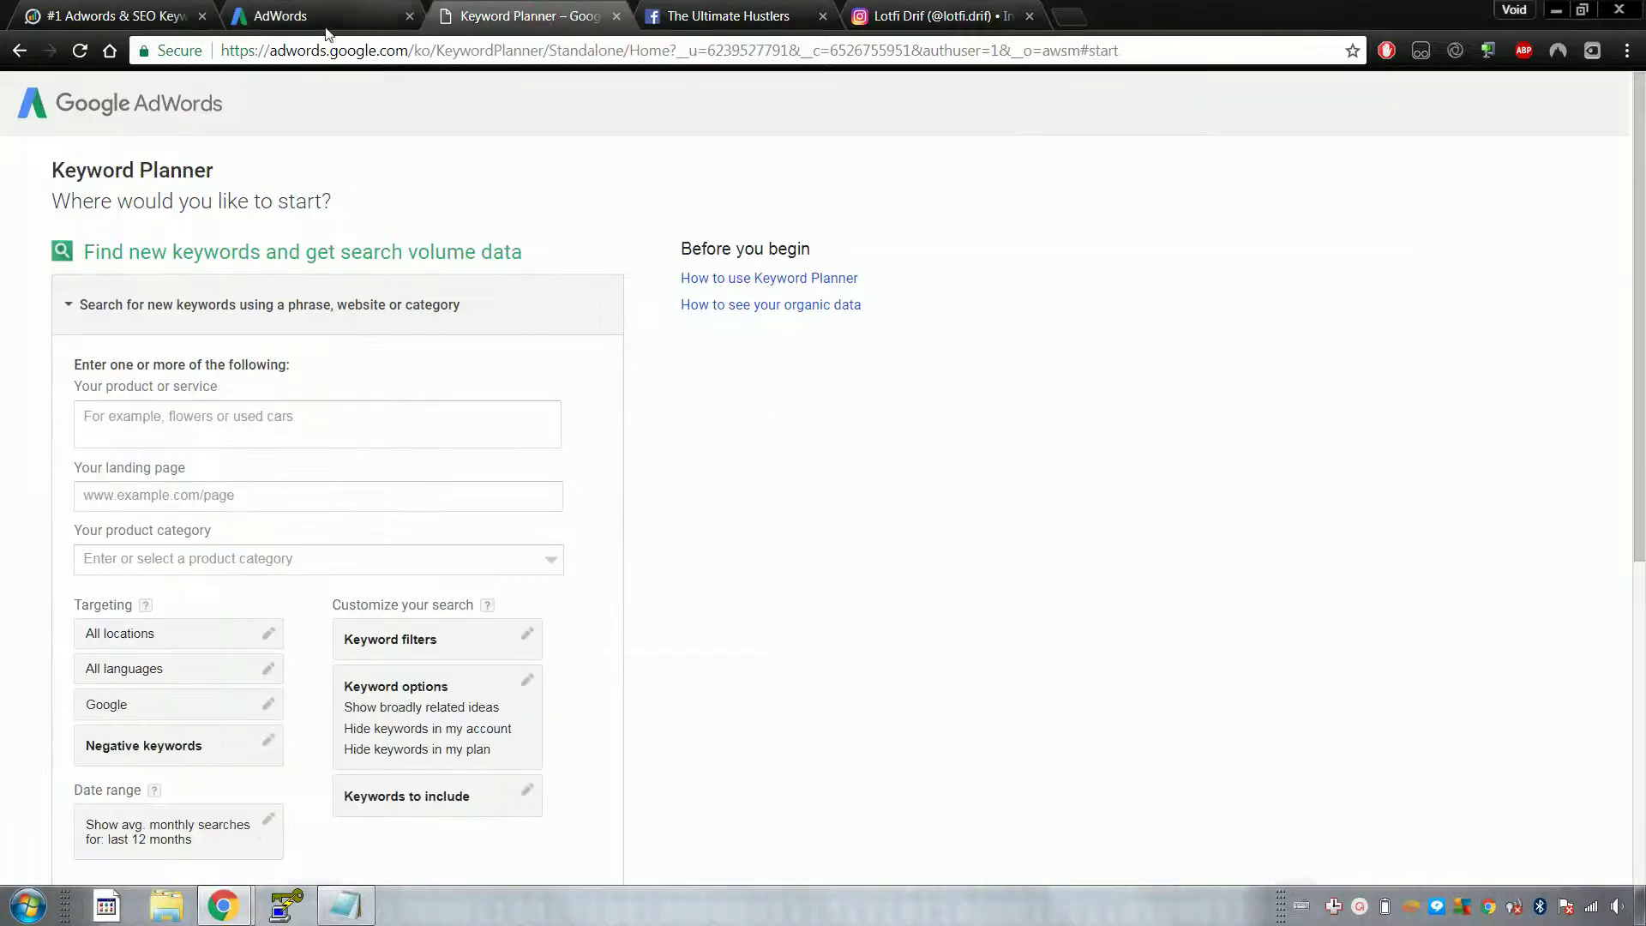
pyautogui.click(329, 26)
pyautogui.click(102, 15)
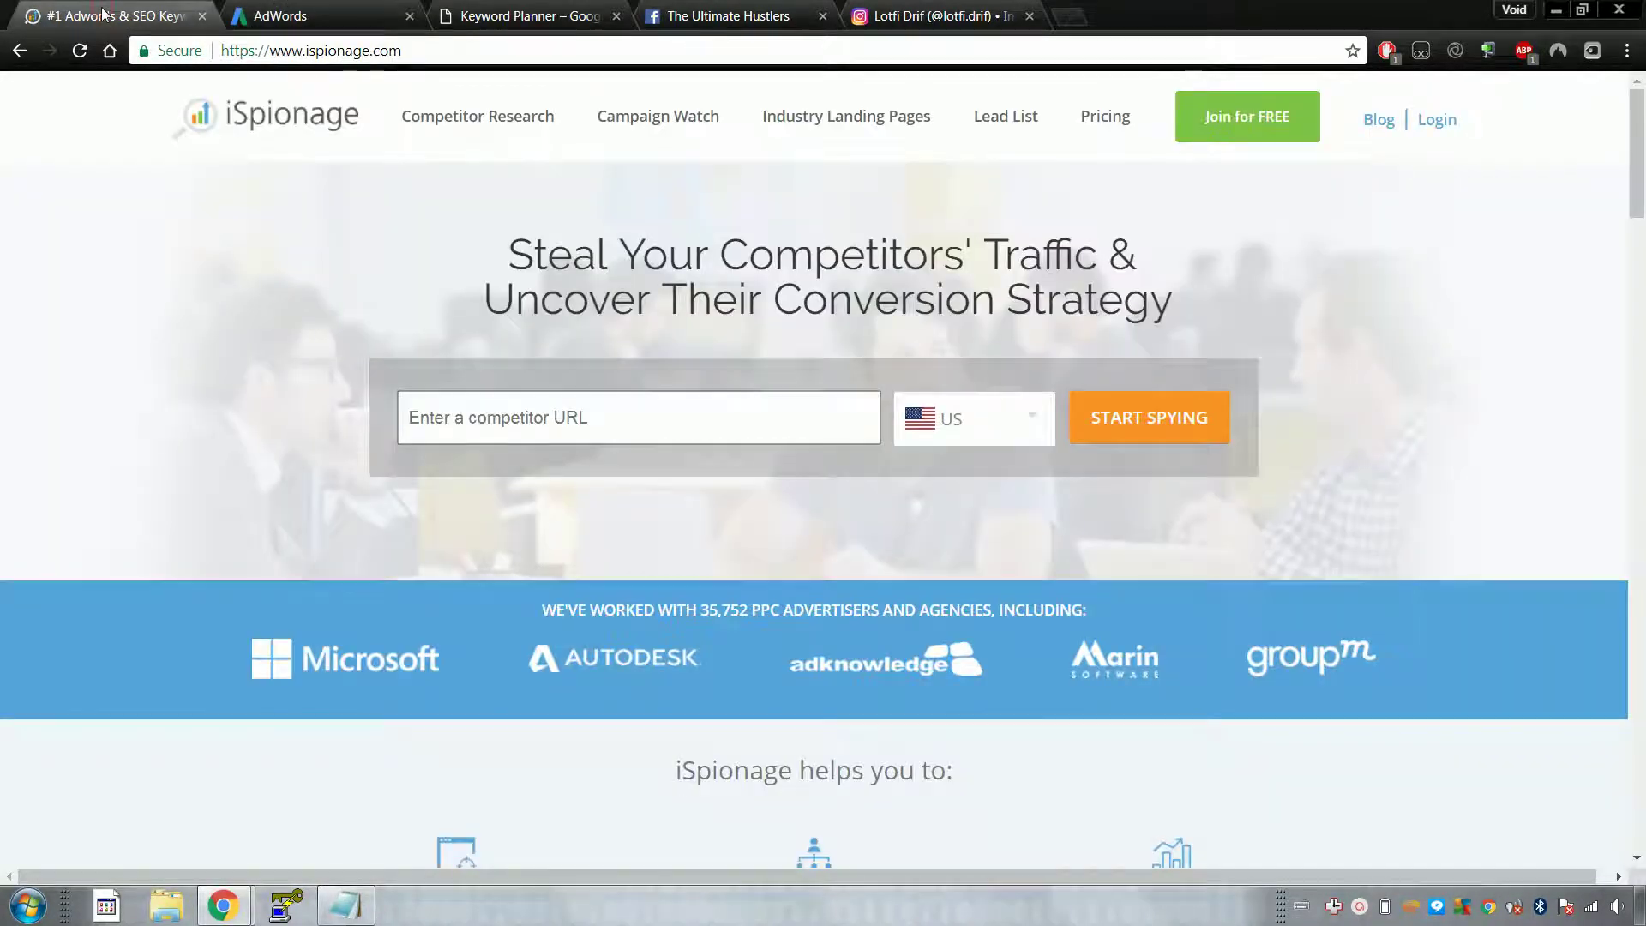
pyautogui.click(555, 12)
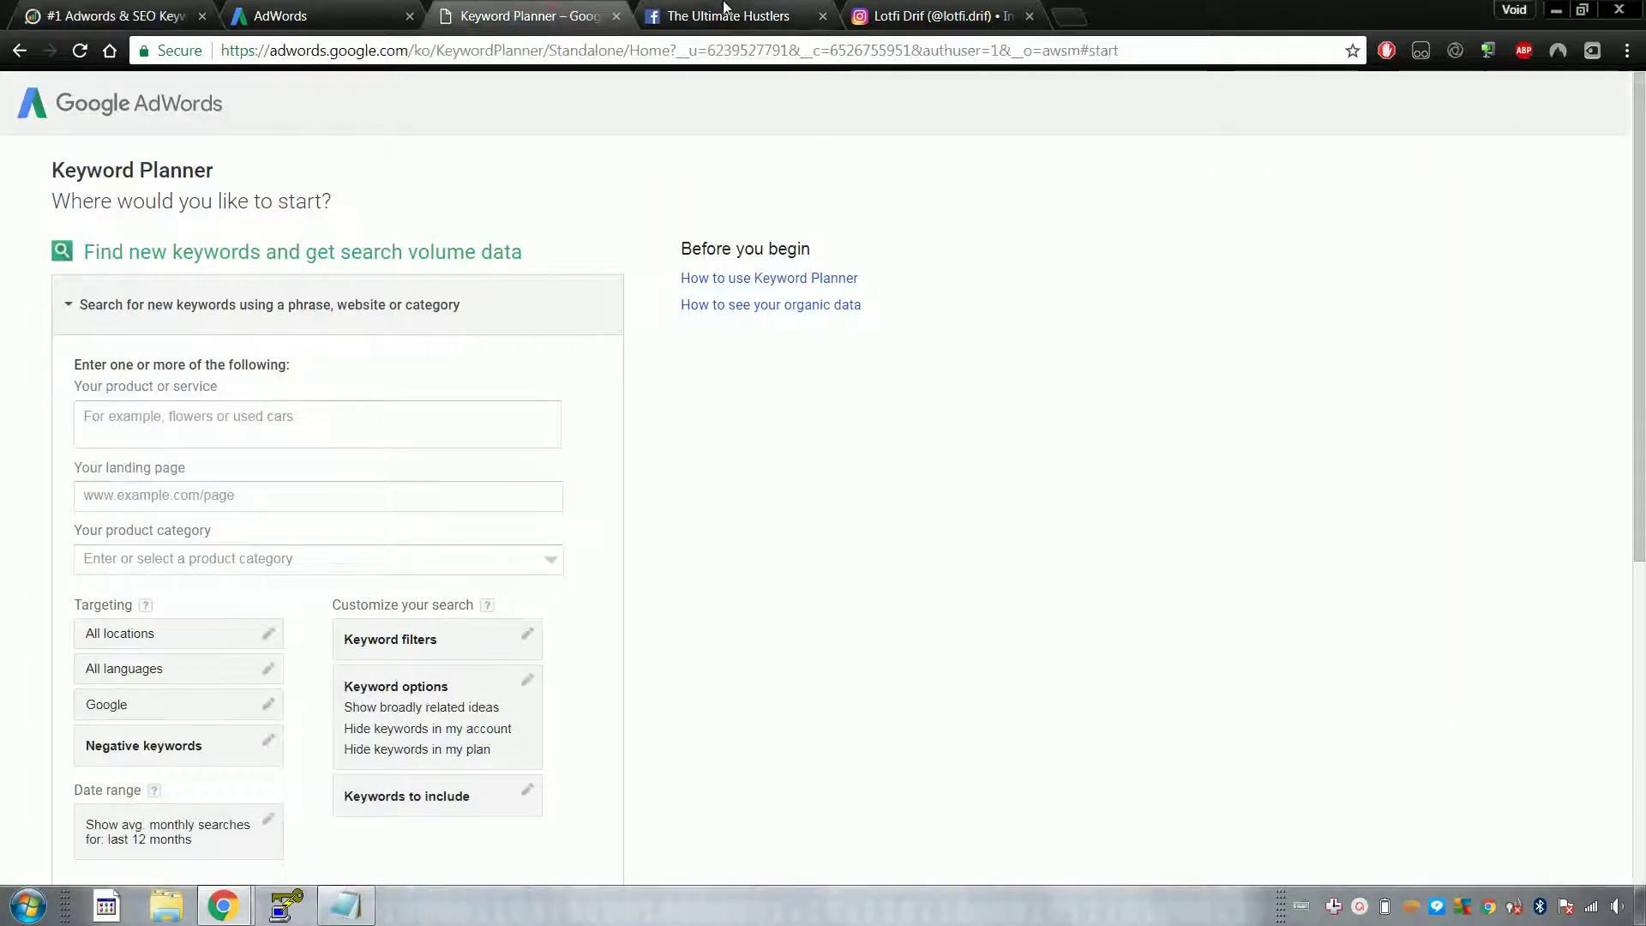
pyautogui.click(775, 17)
pyautogui.click(913, 17)
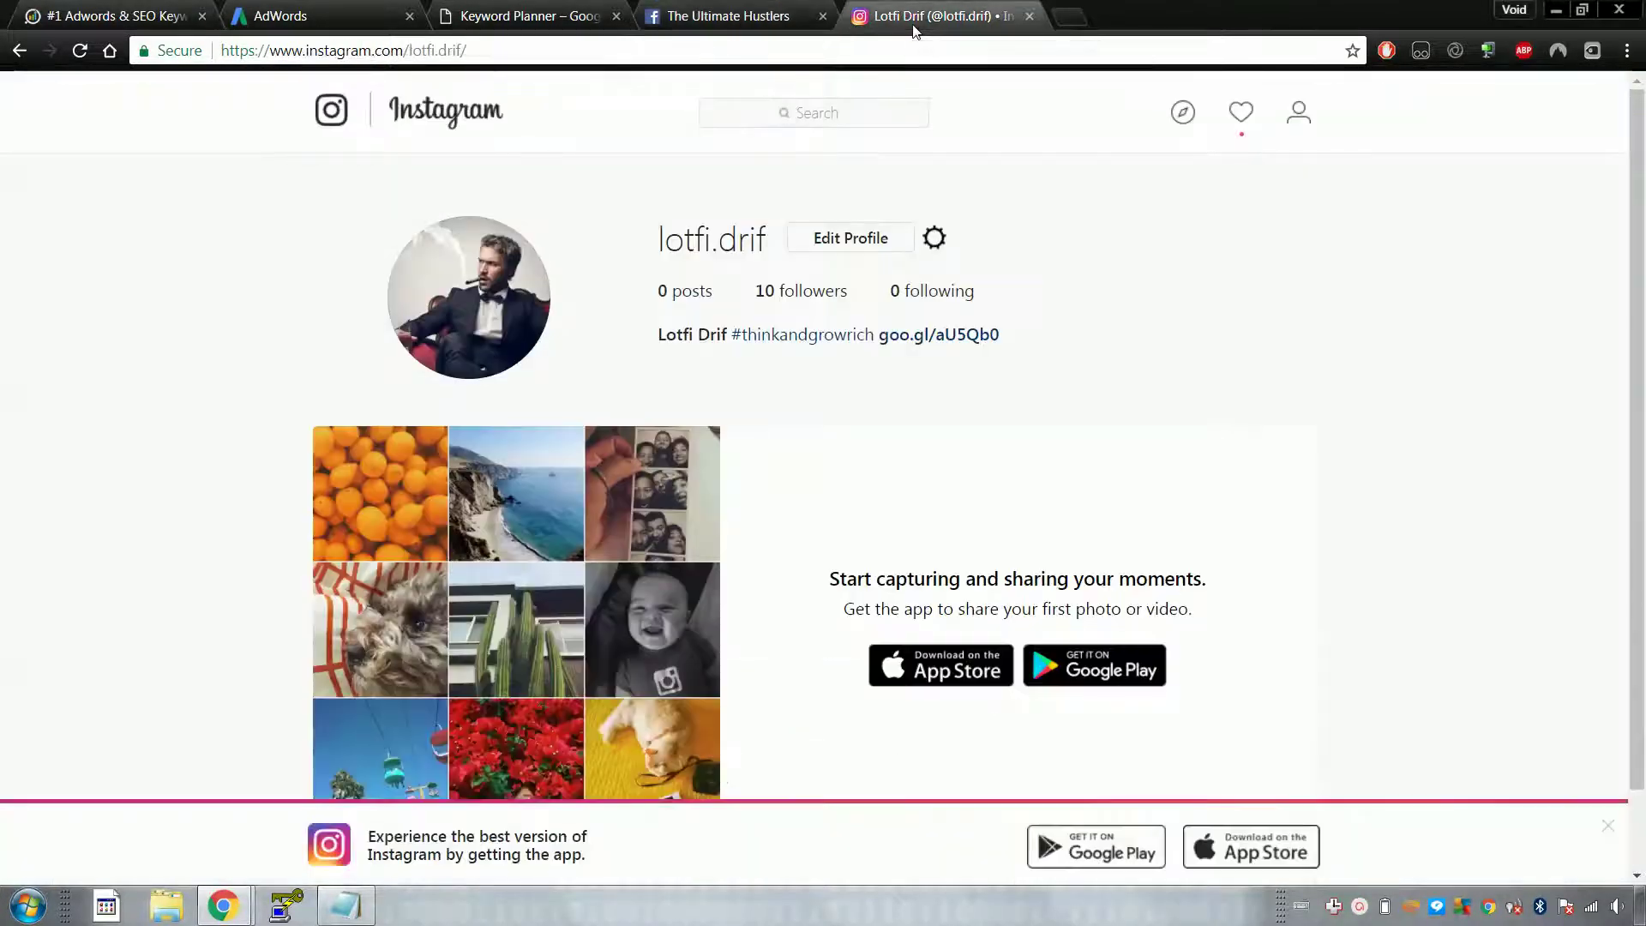
pyautogui.click(754, 17)
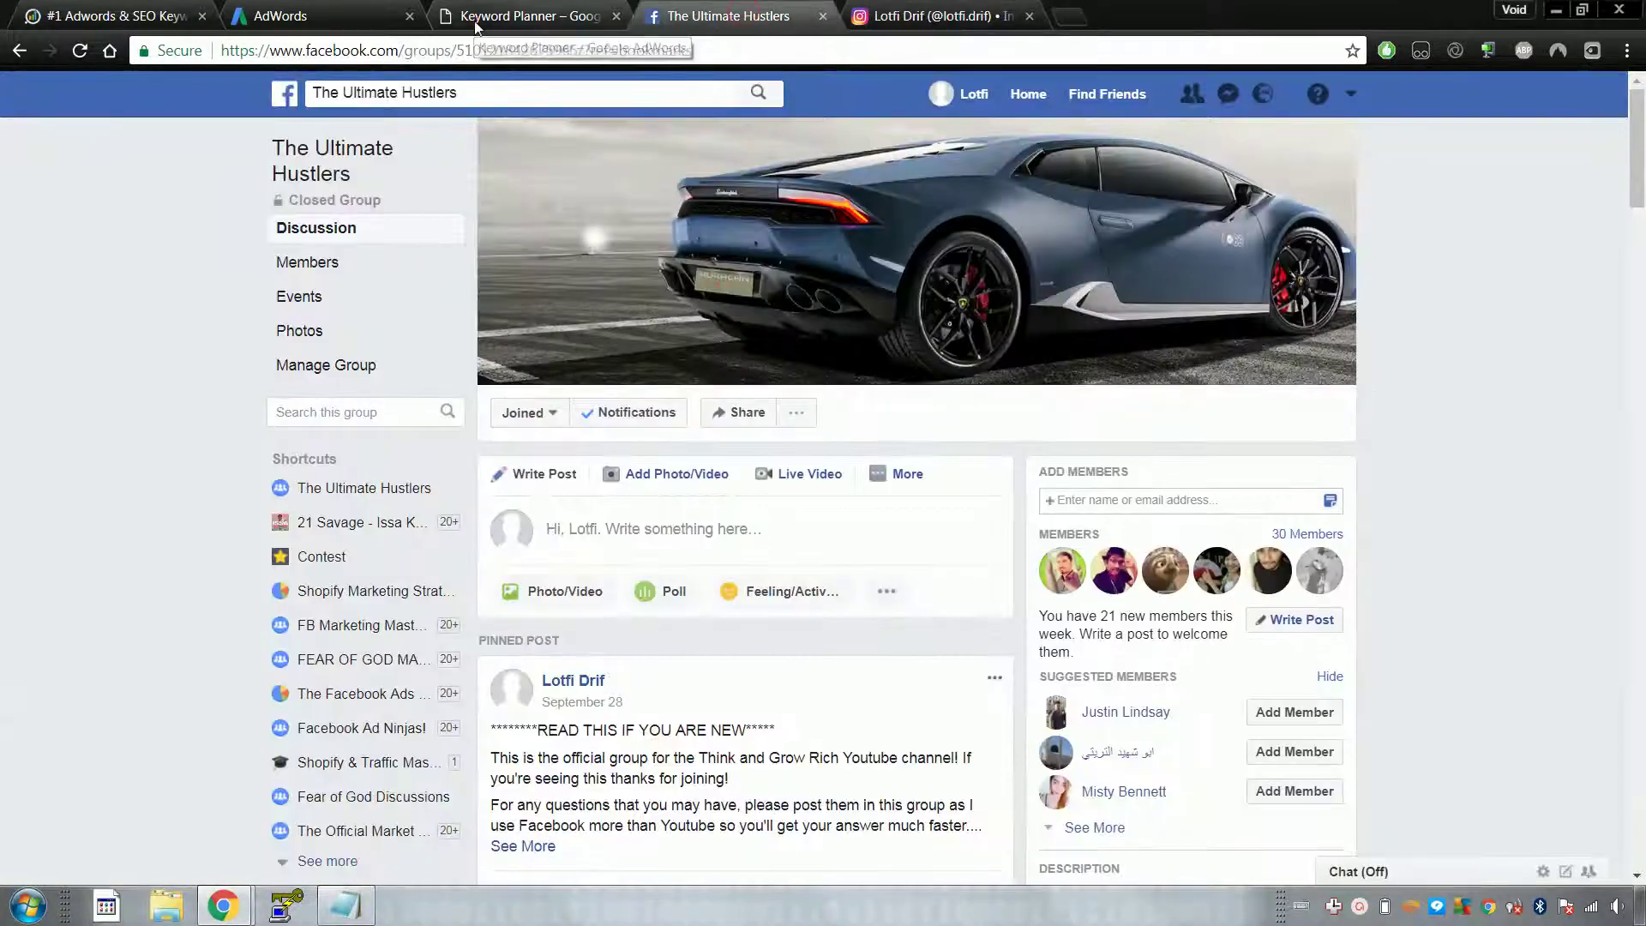
pyautogui.click(491, 17)
pyautogui.click(307, 26)
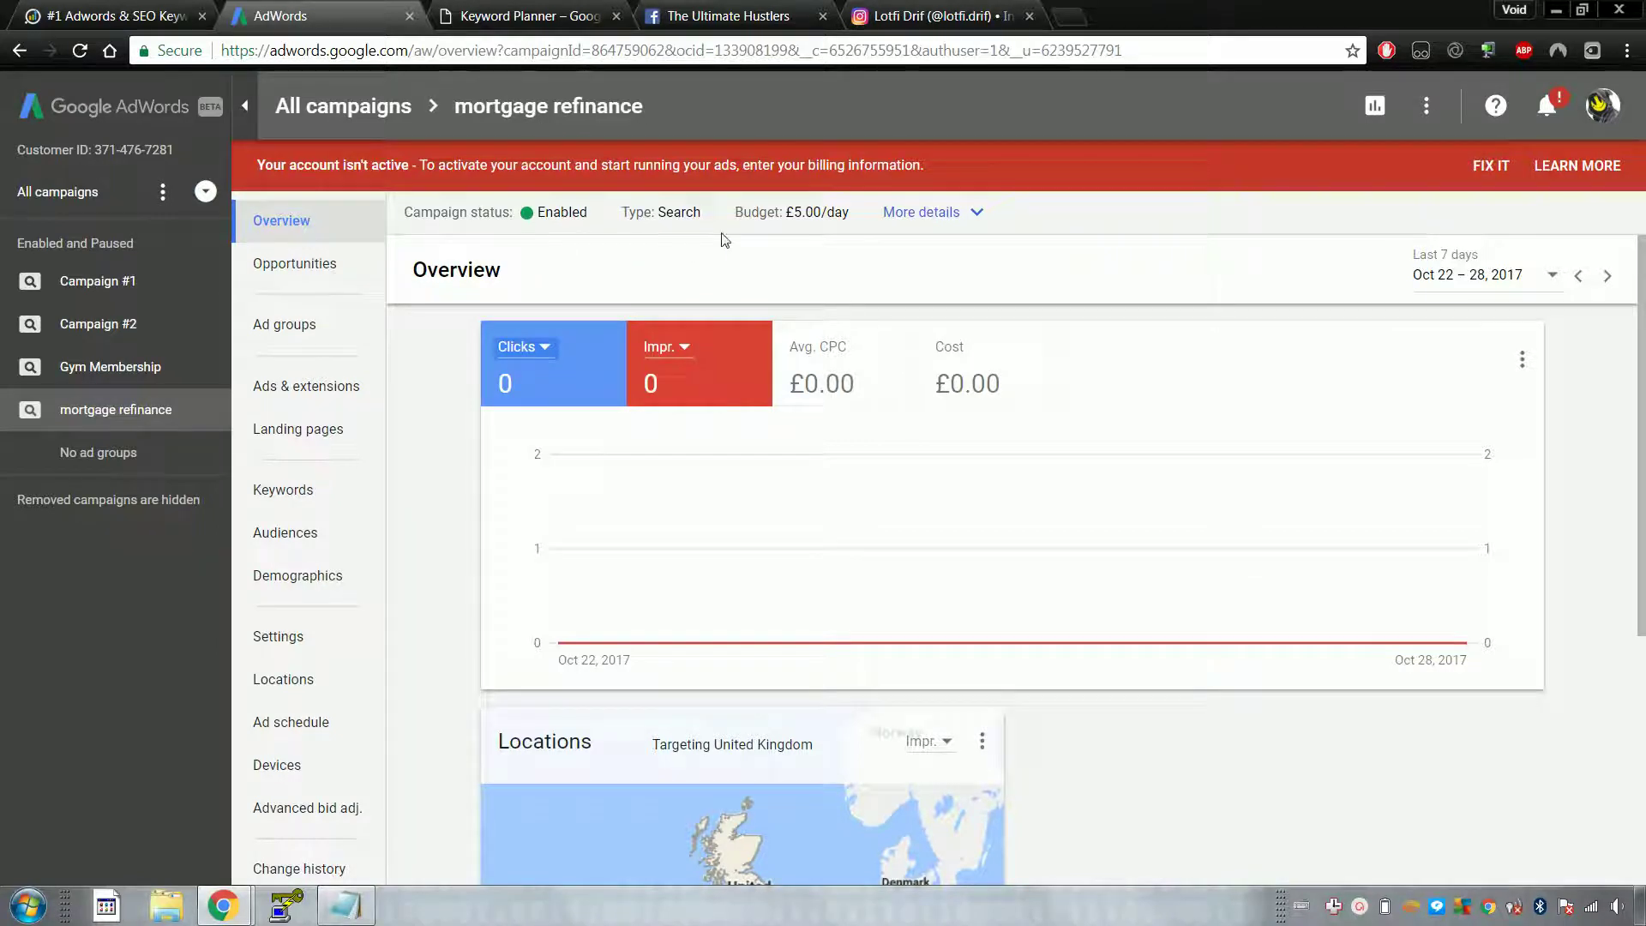
# Step: Check the Clicks metric choices and account options on the campaign overview, changing nothing
pyautogui.press('Return')
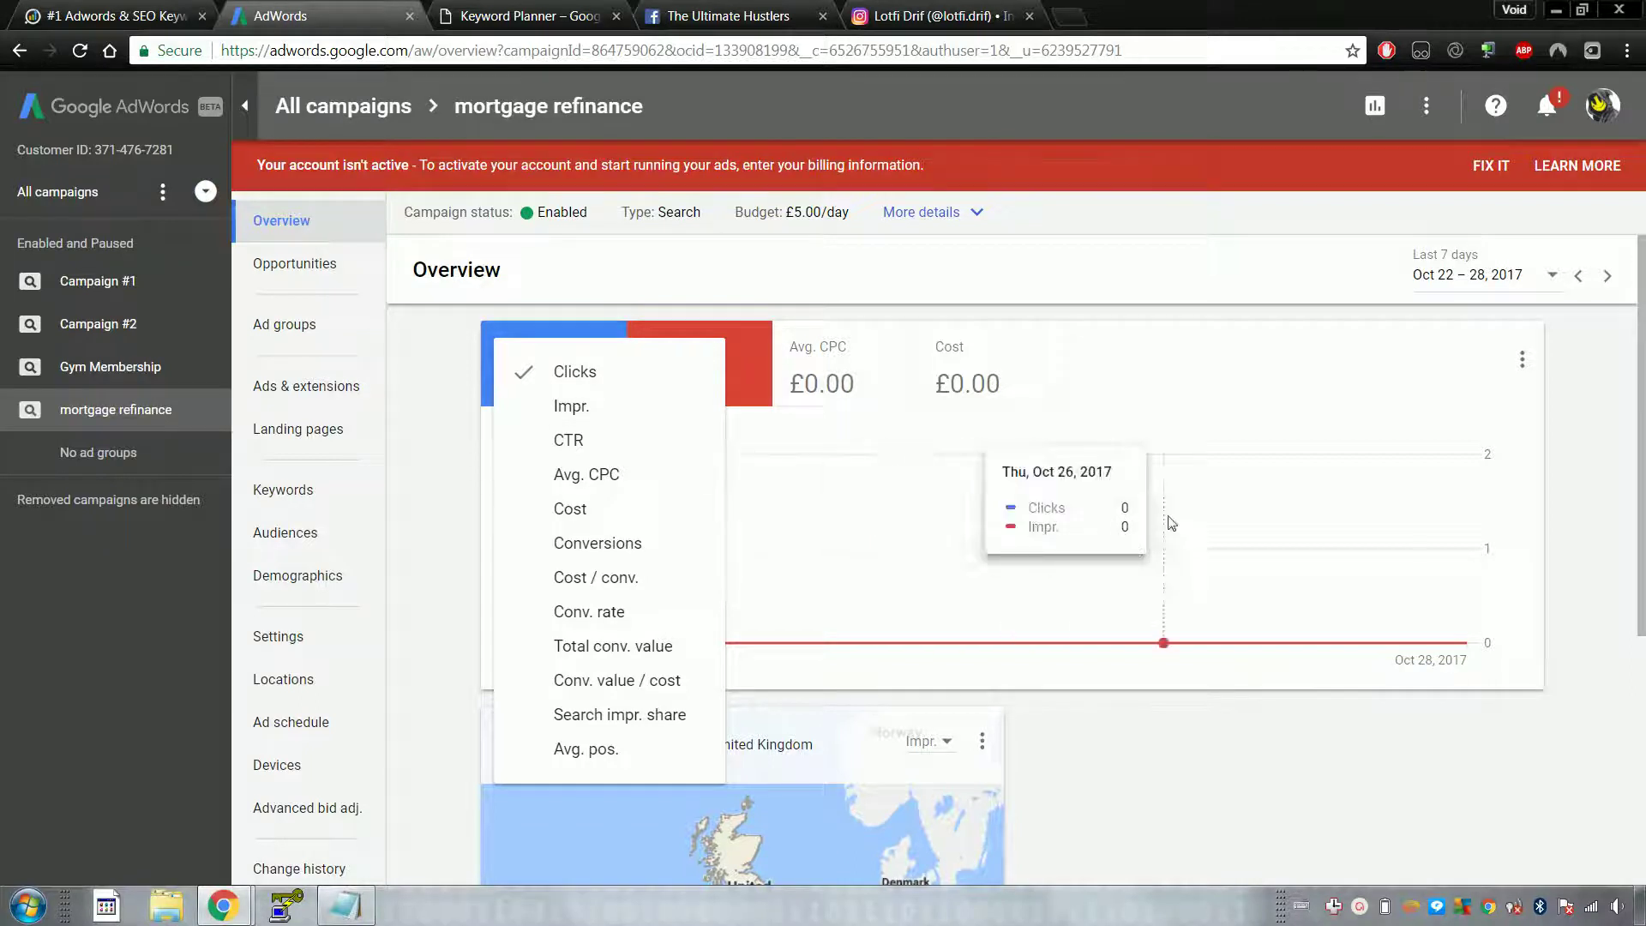
pyautogui.click(568, 283)
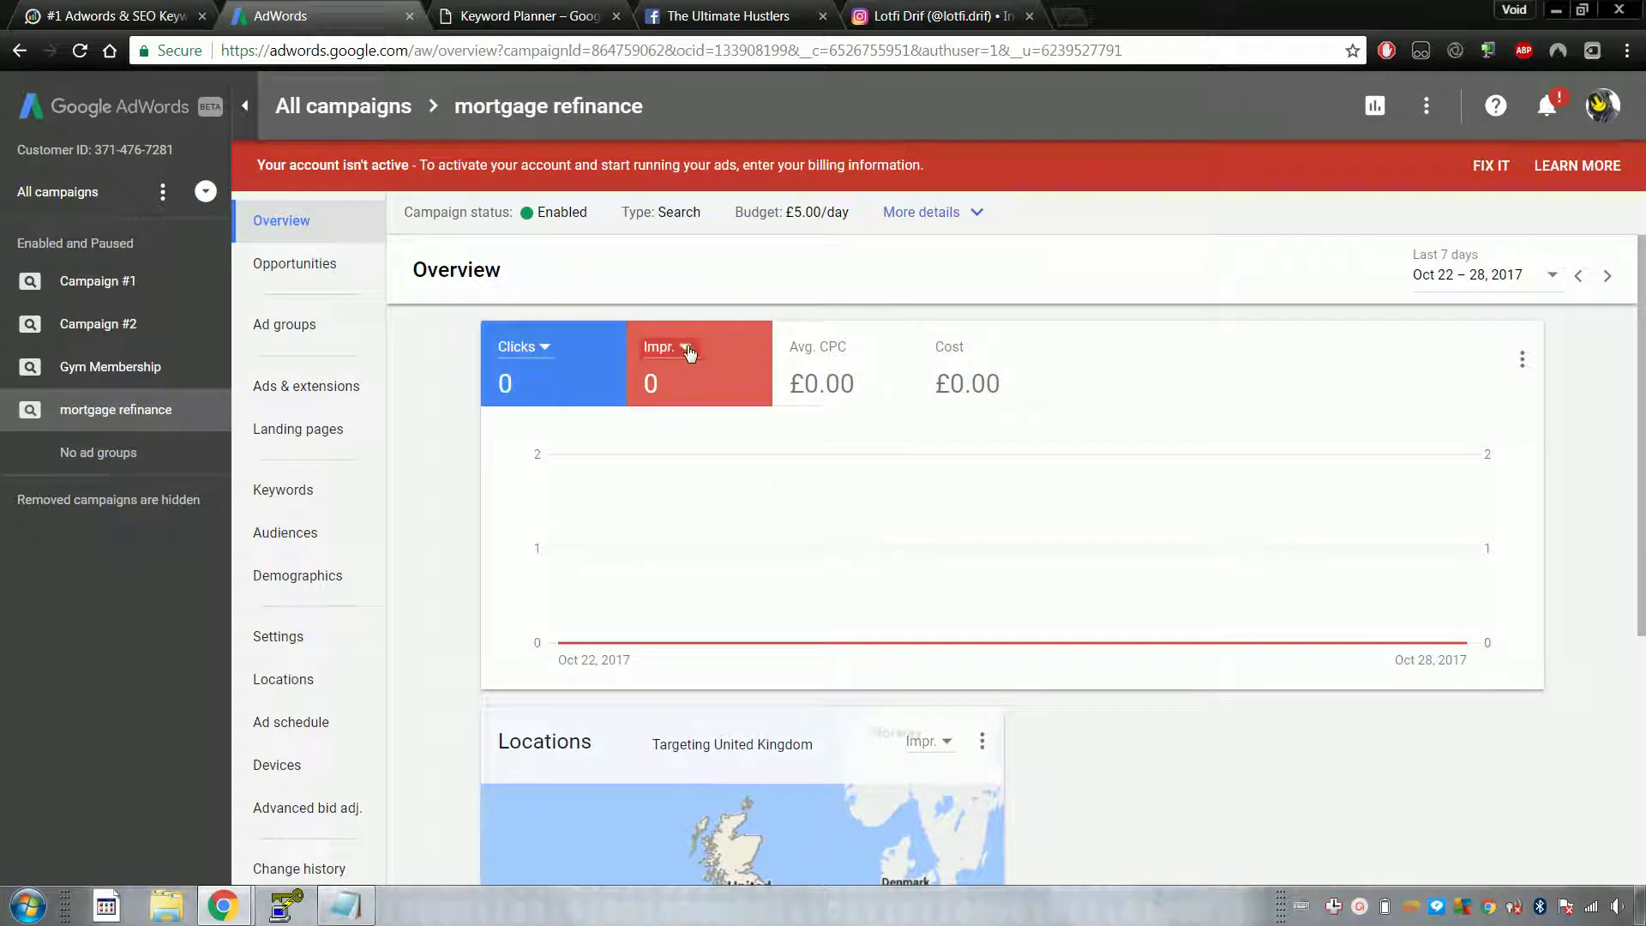
pyautogui.click(1601, 112)
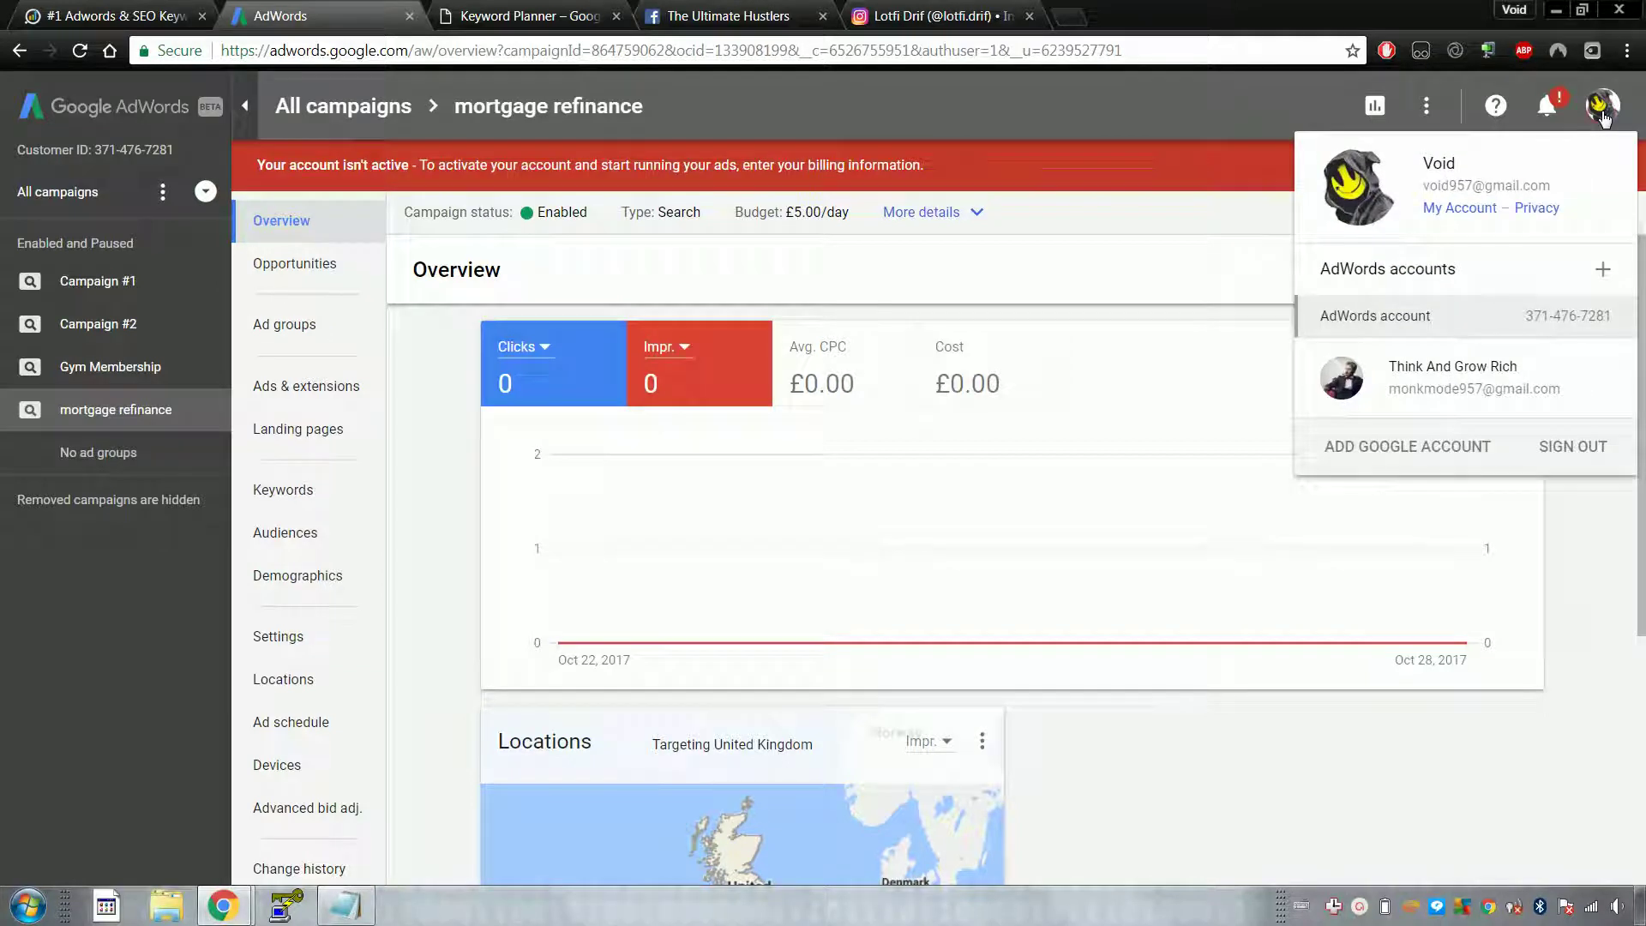
pyautogui.click(1602, 114)
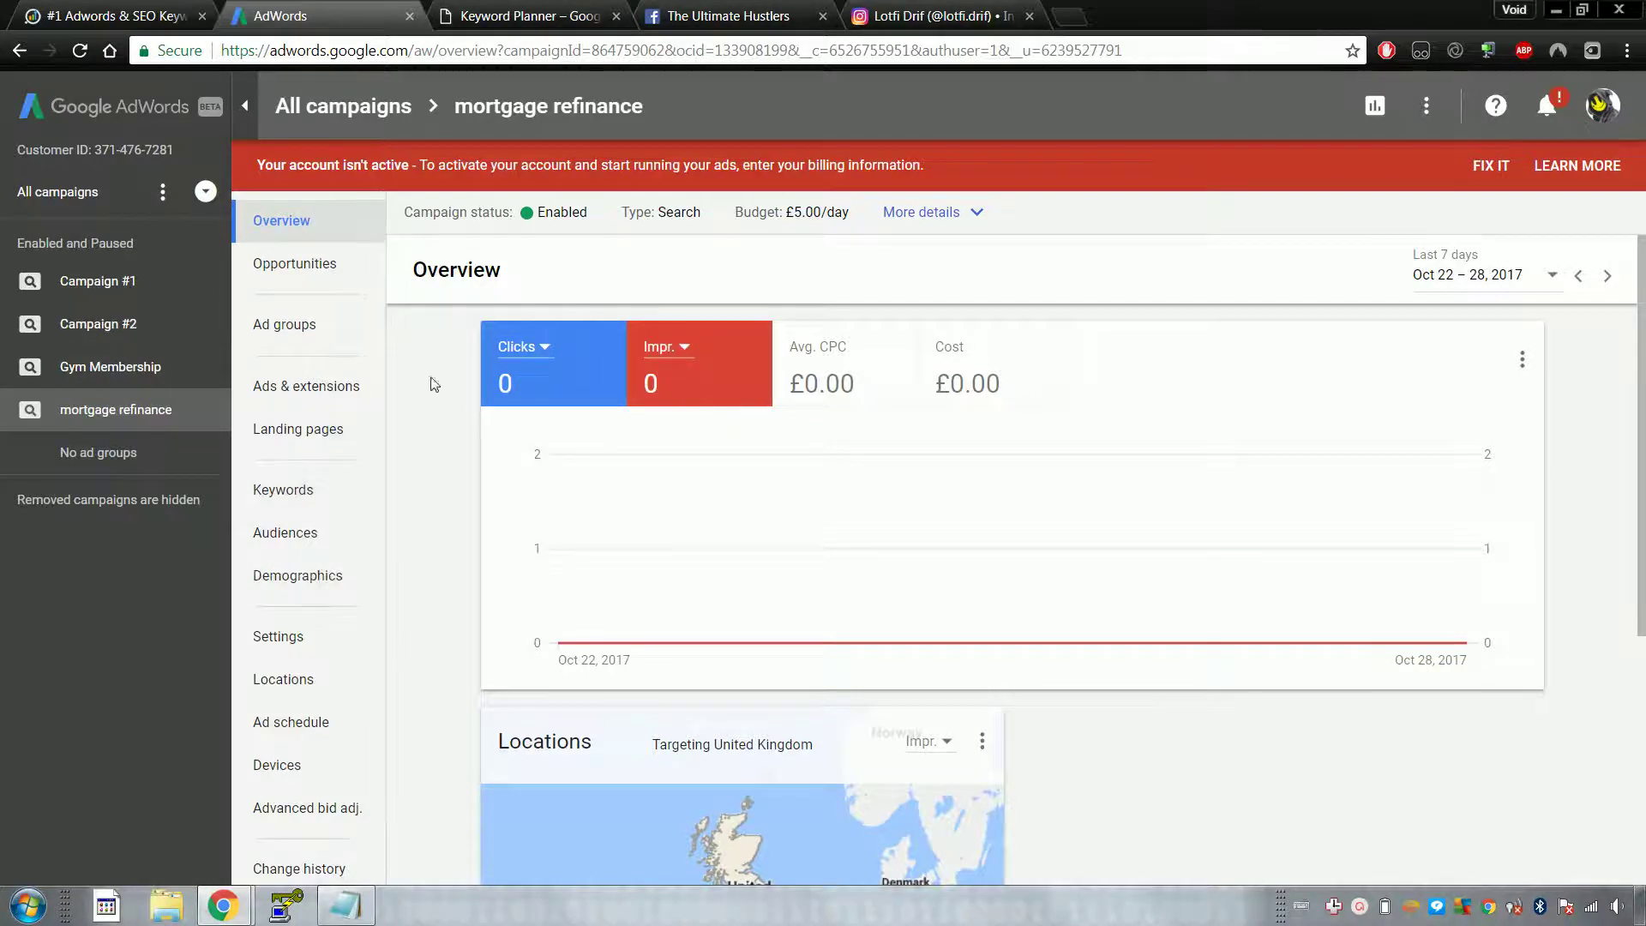
# Step: Revisit the Keyword Planner, iSpionage and group tabs, then bring the adwordsoptimisation notes forward
pyautogui.click(492, 9)
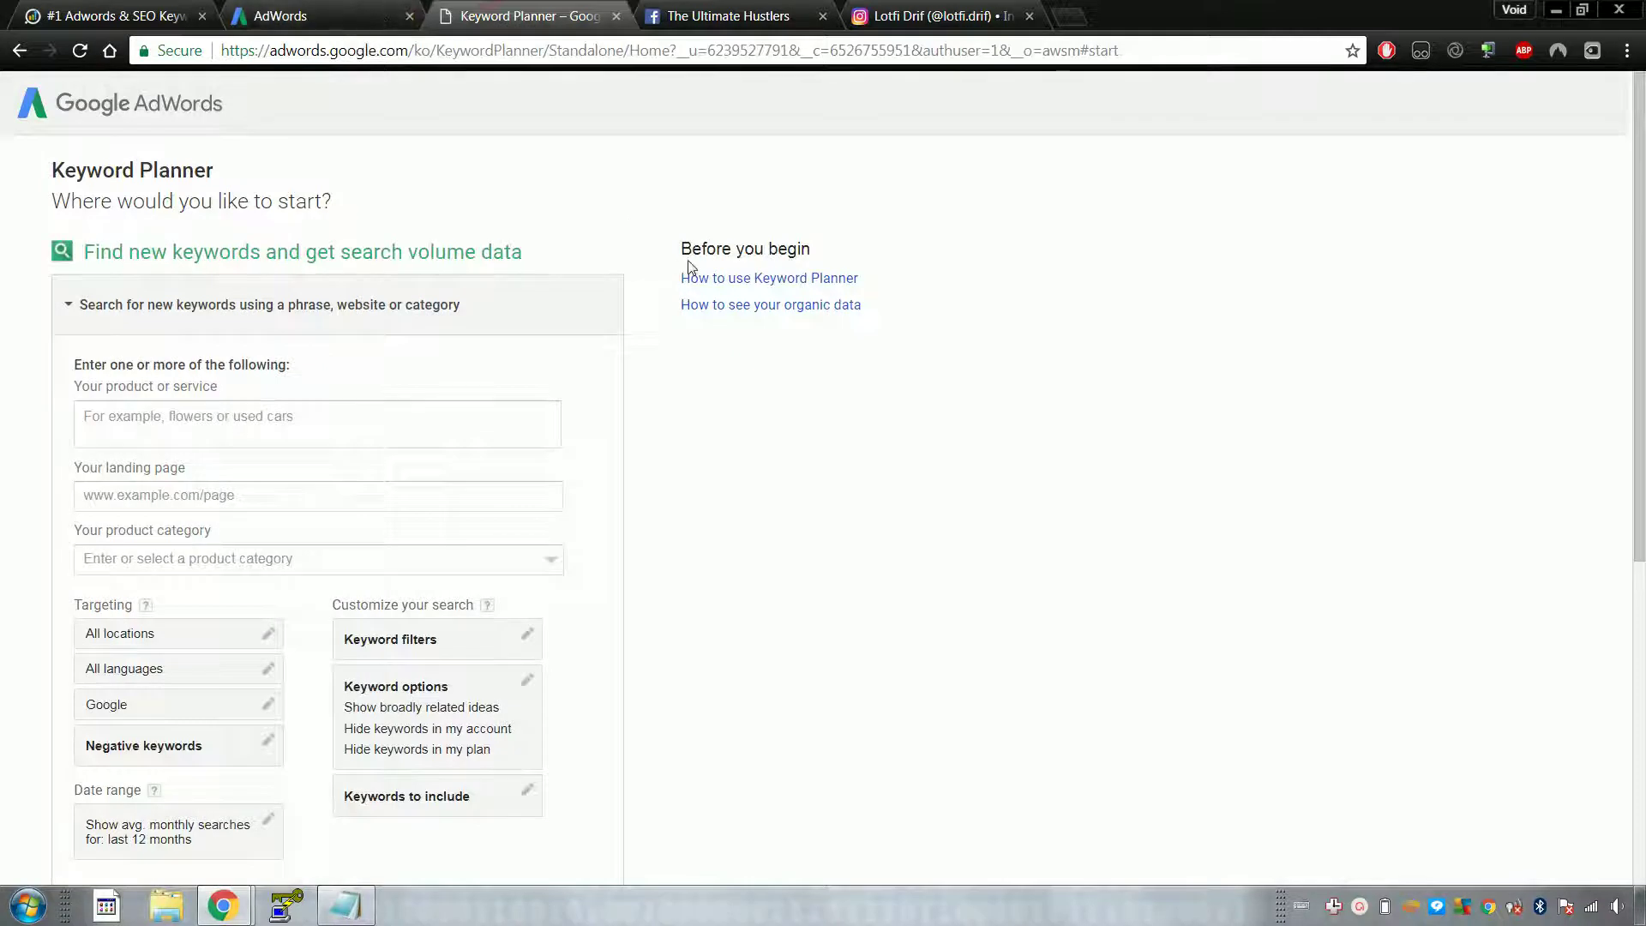
pyautogui.click(184, 16)
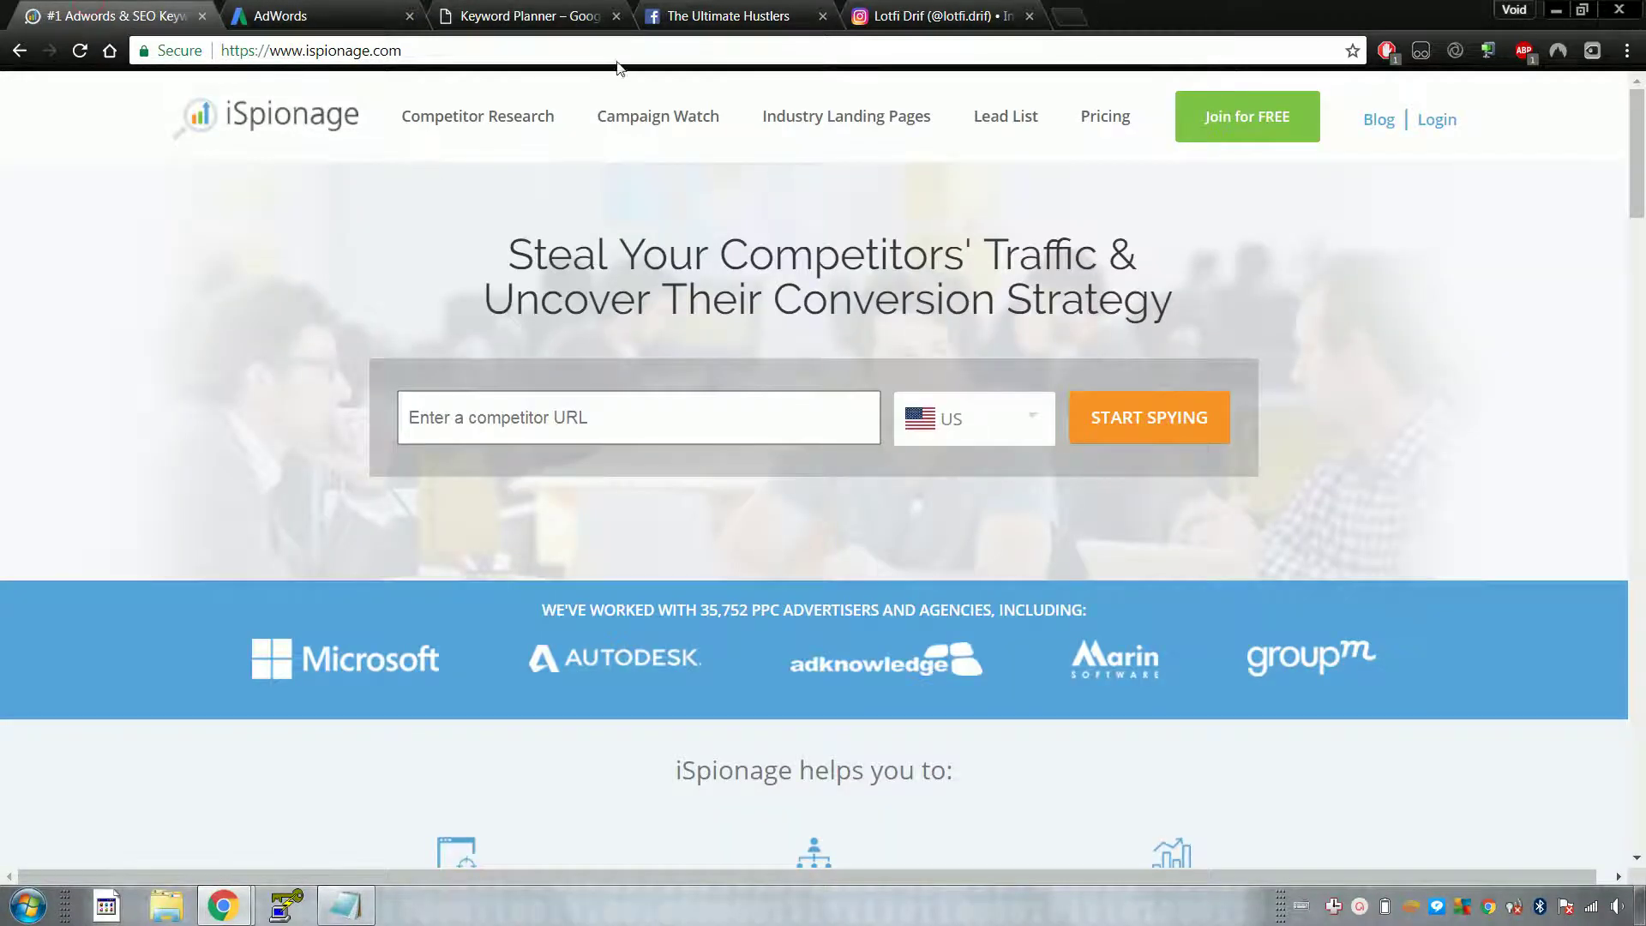
pyautogui.click(592, 11)
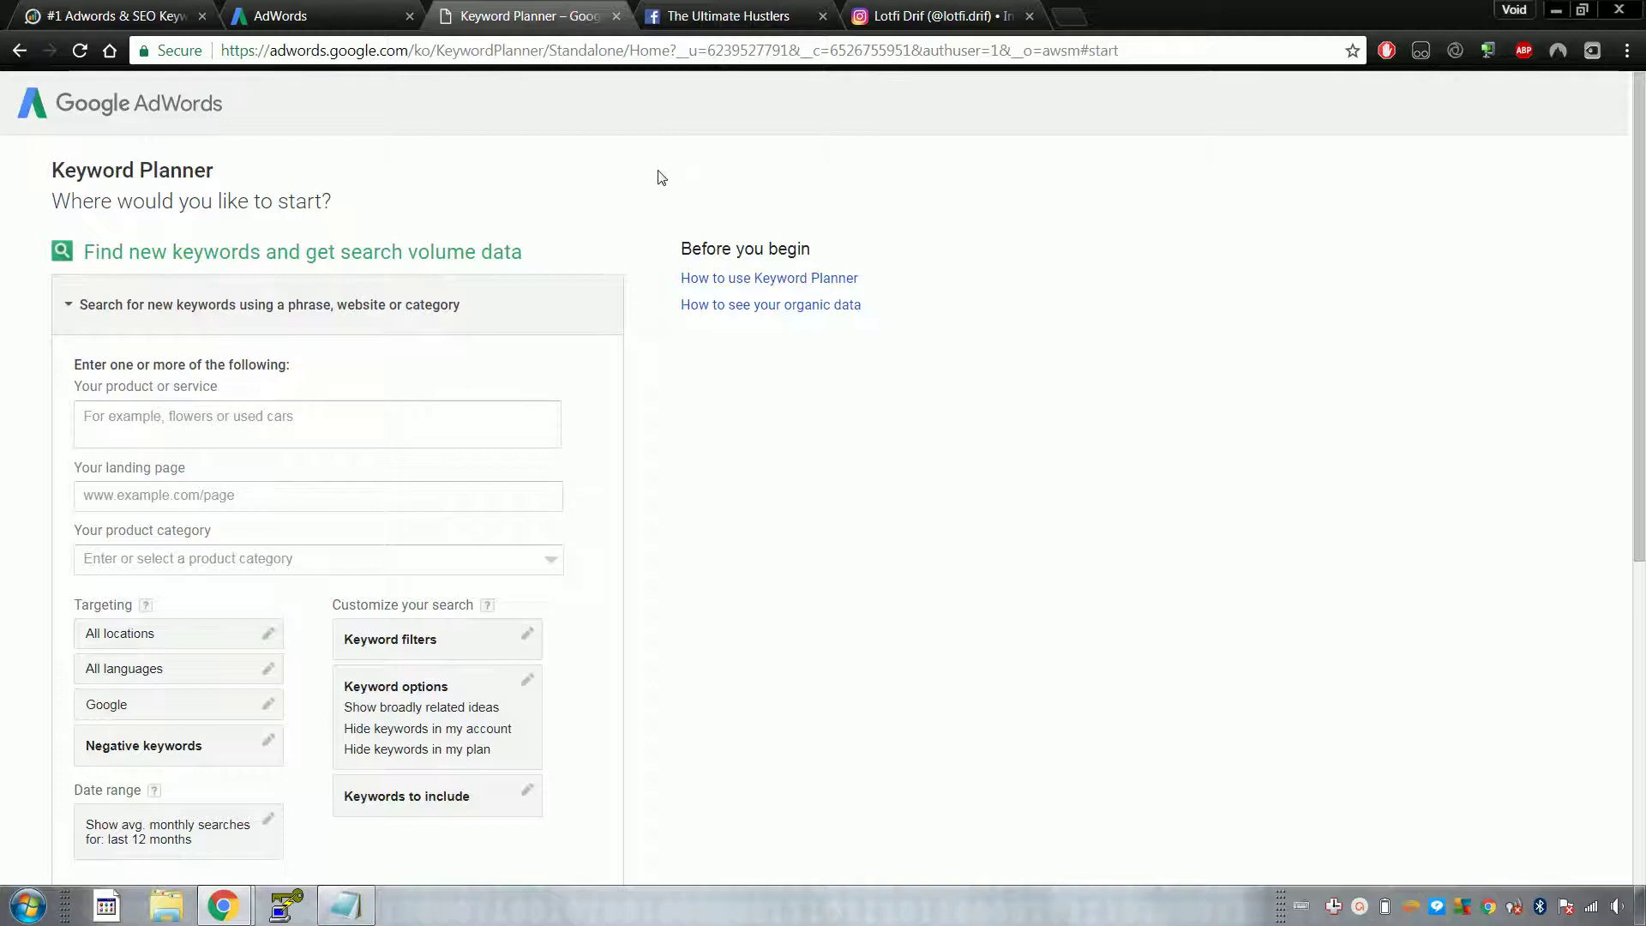
pyautogui.click(793, 13)
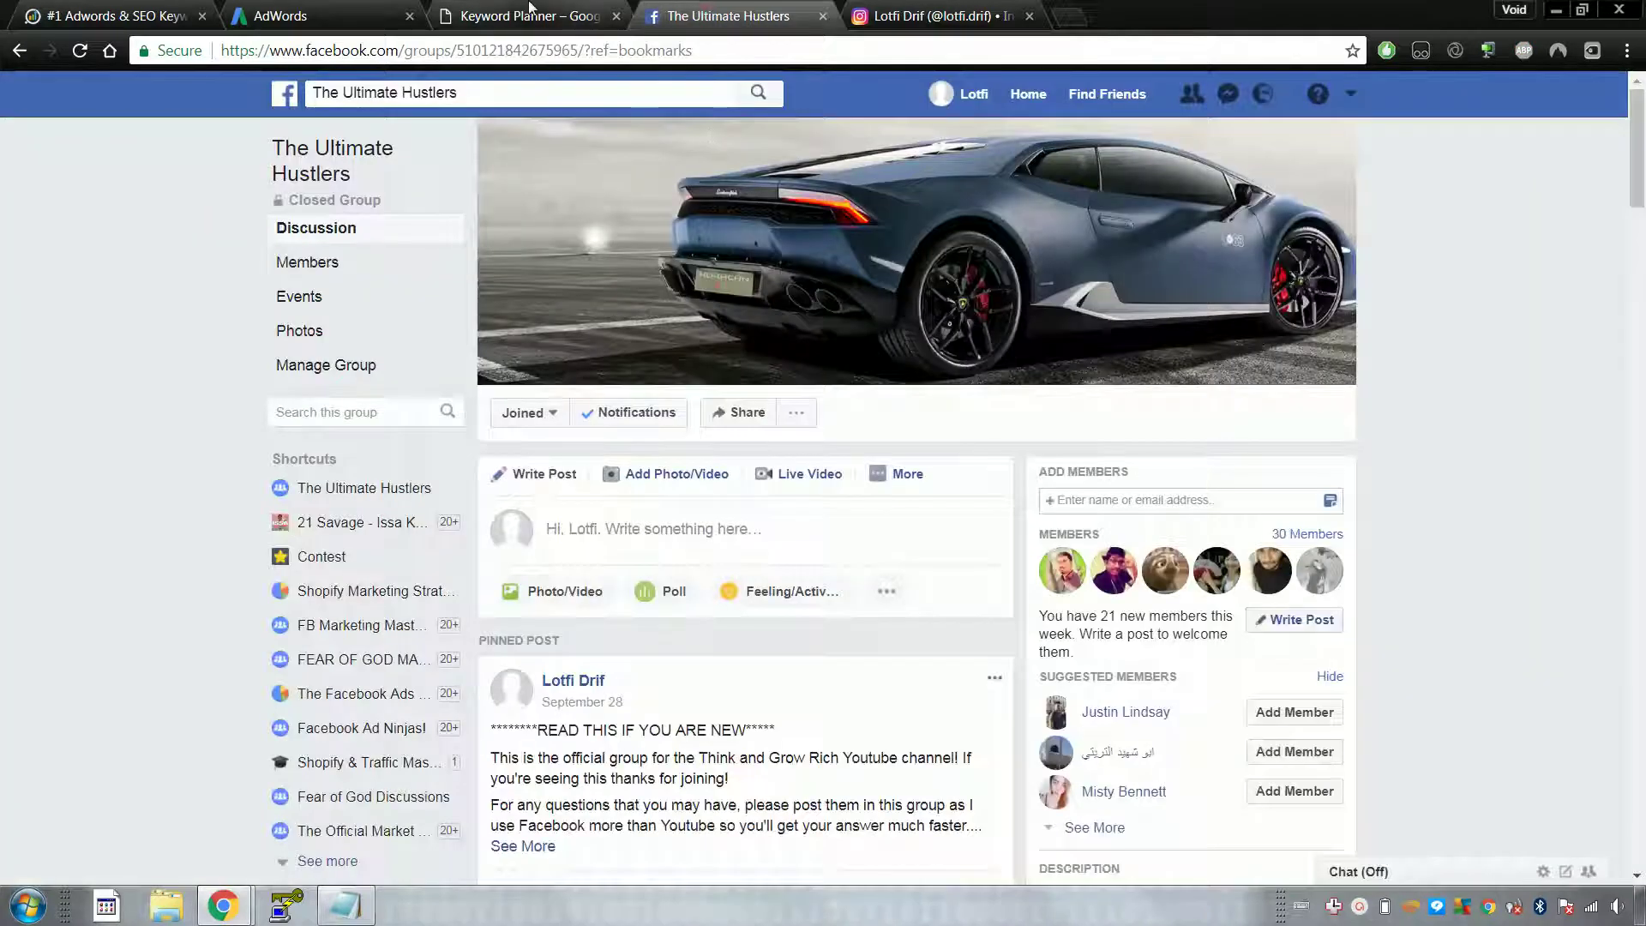
pyautogui.click(529, 8)
pyautogui.click(772, 16)
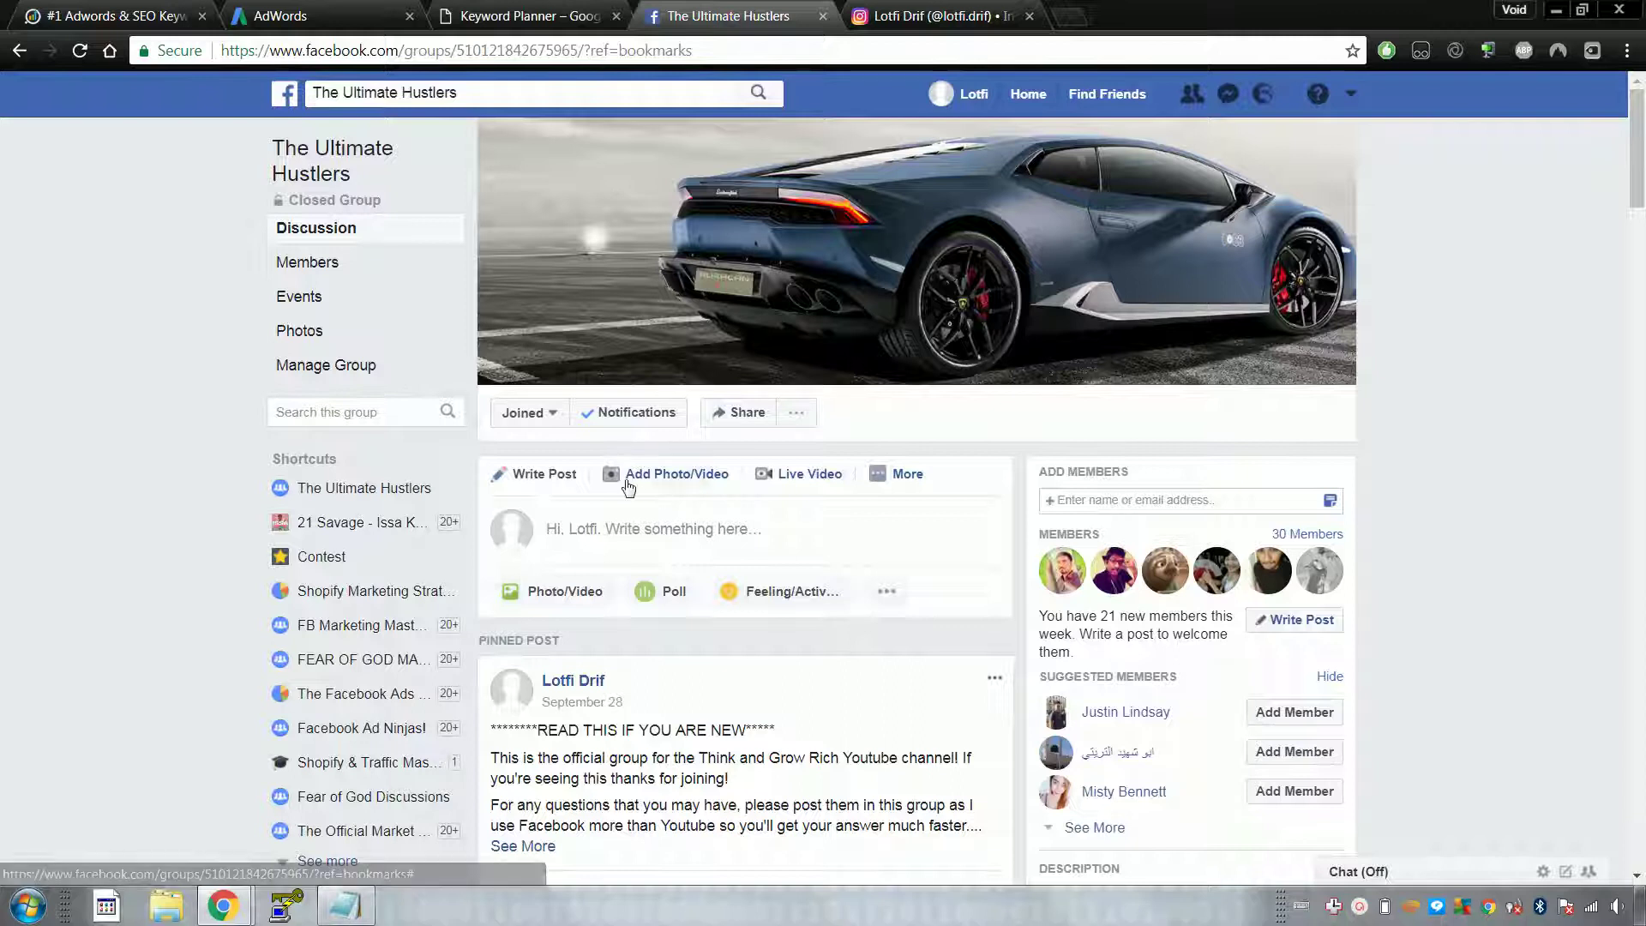
pyautogui.click(360, 916)
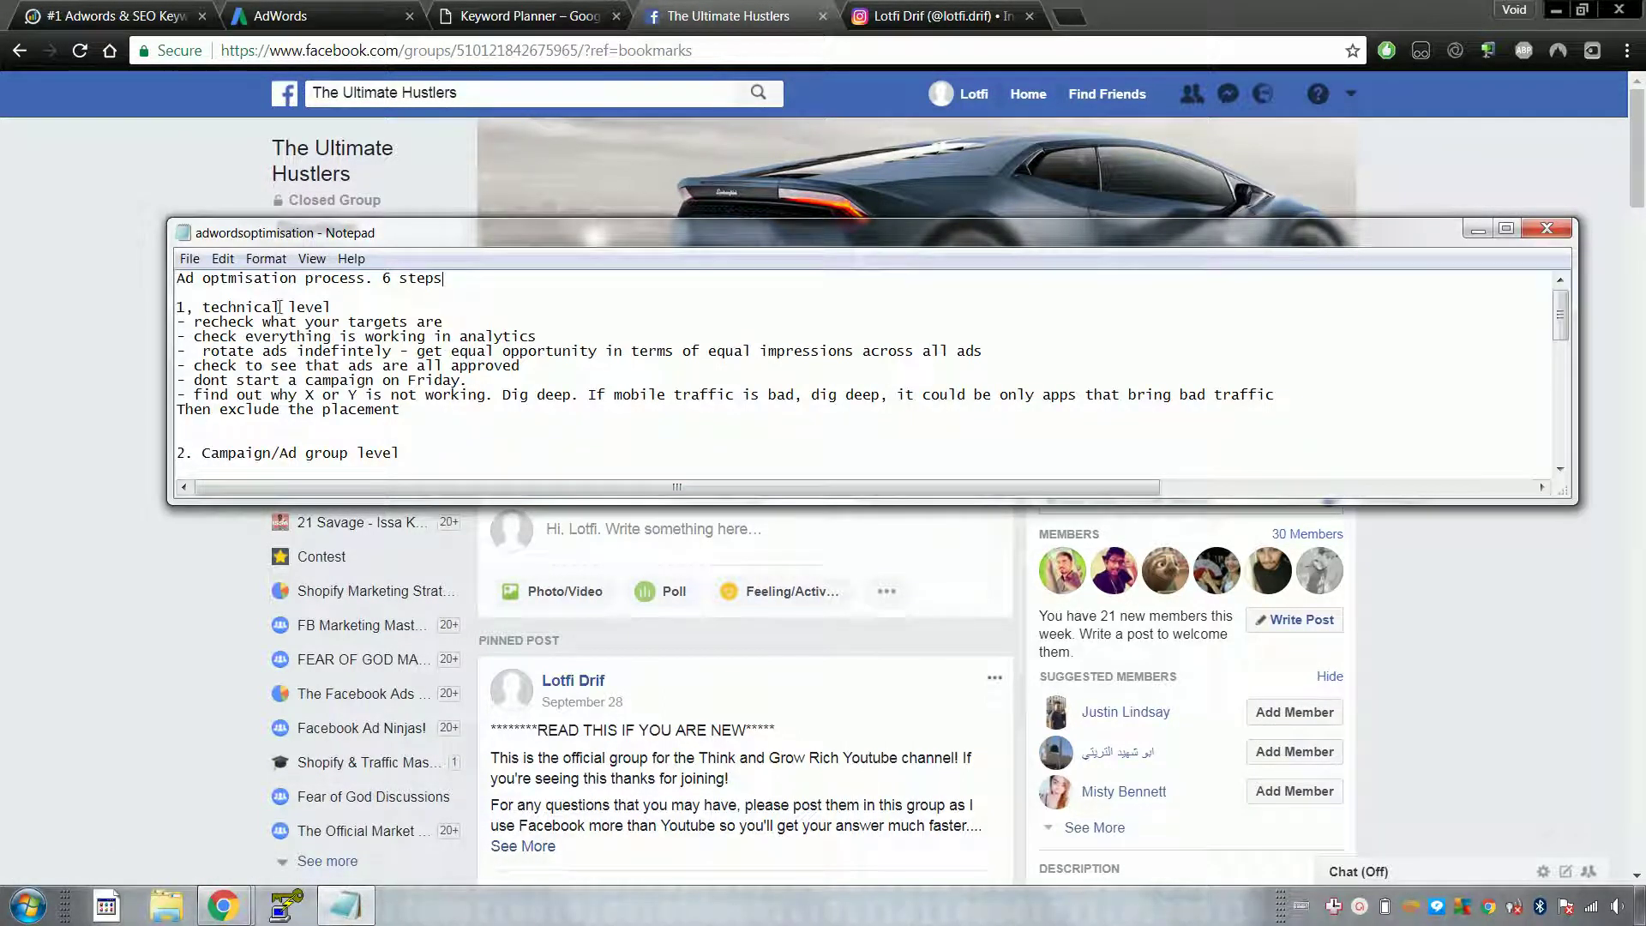
# Step: Highlight the notes' opening line and technical level checklist while repositioning the Notepad window
pyautogui.moveTo(184, 279); pyautogui.dragTo(375, 282)
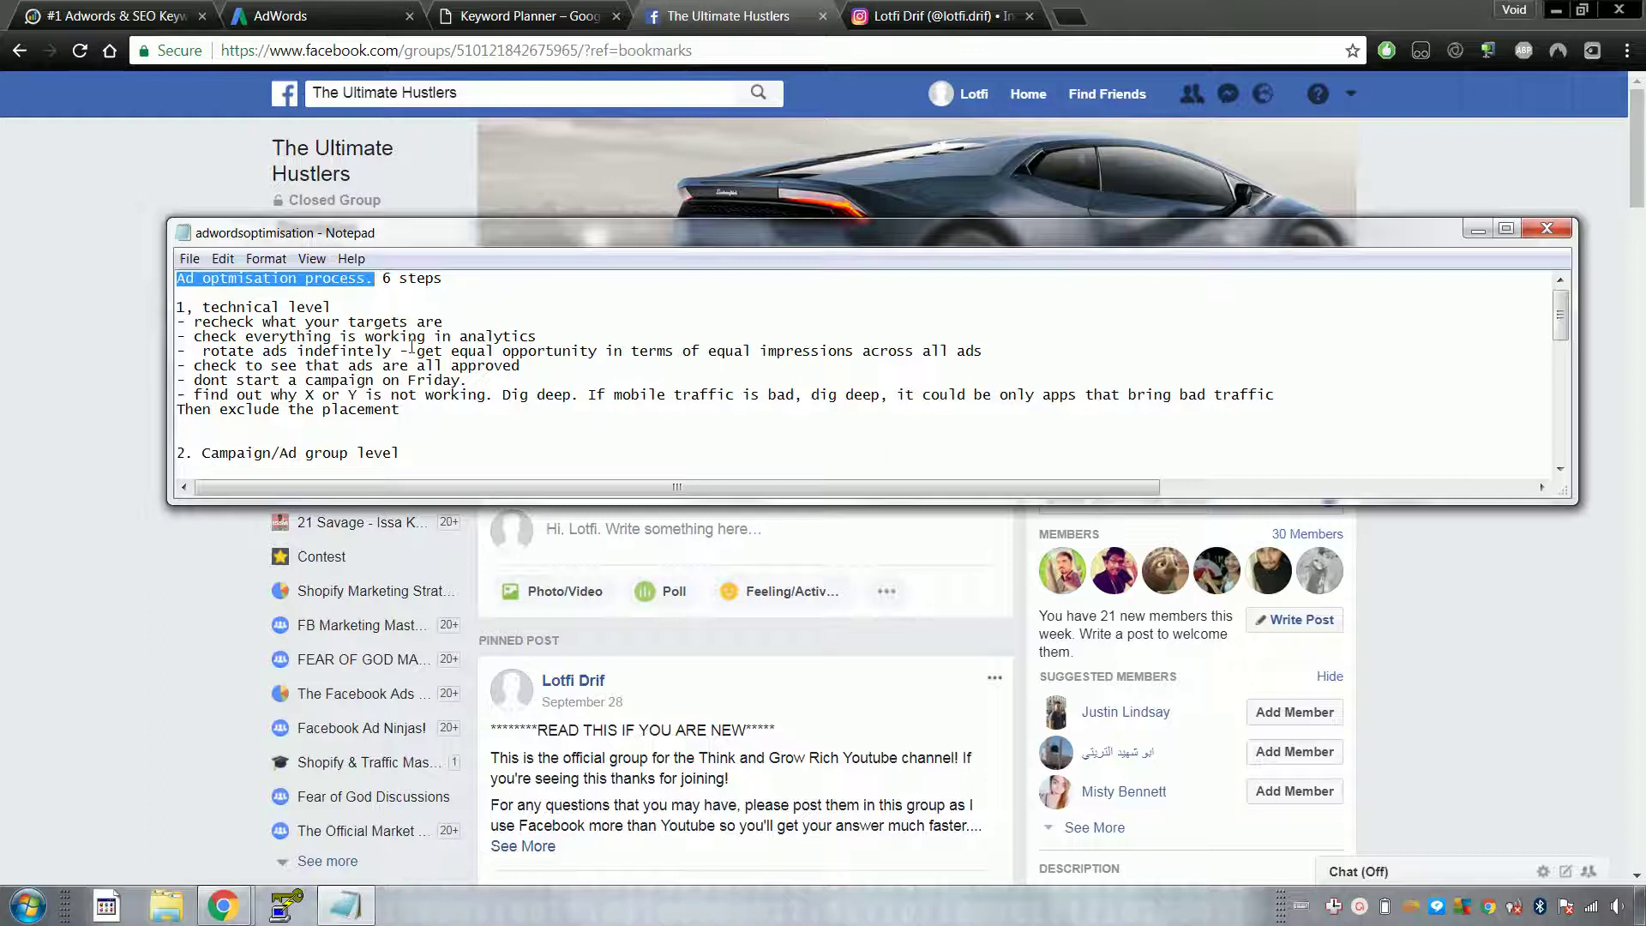
pyautogui.moveTo(454, 240); pyautogui.dragTo(526, 253)
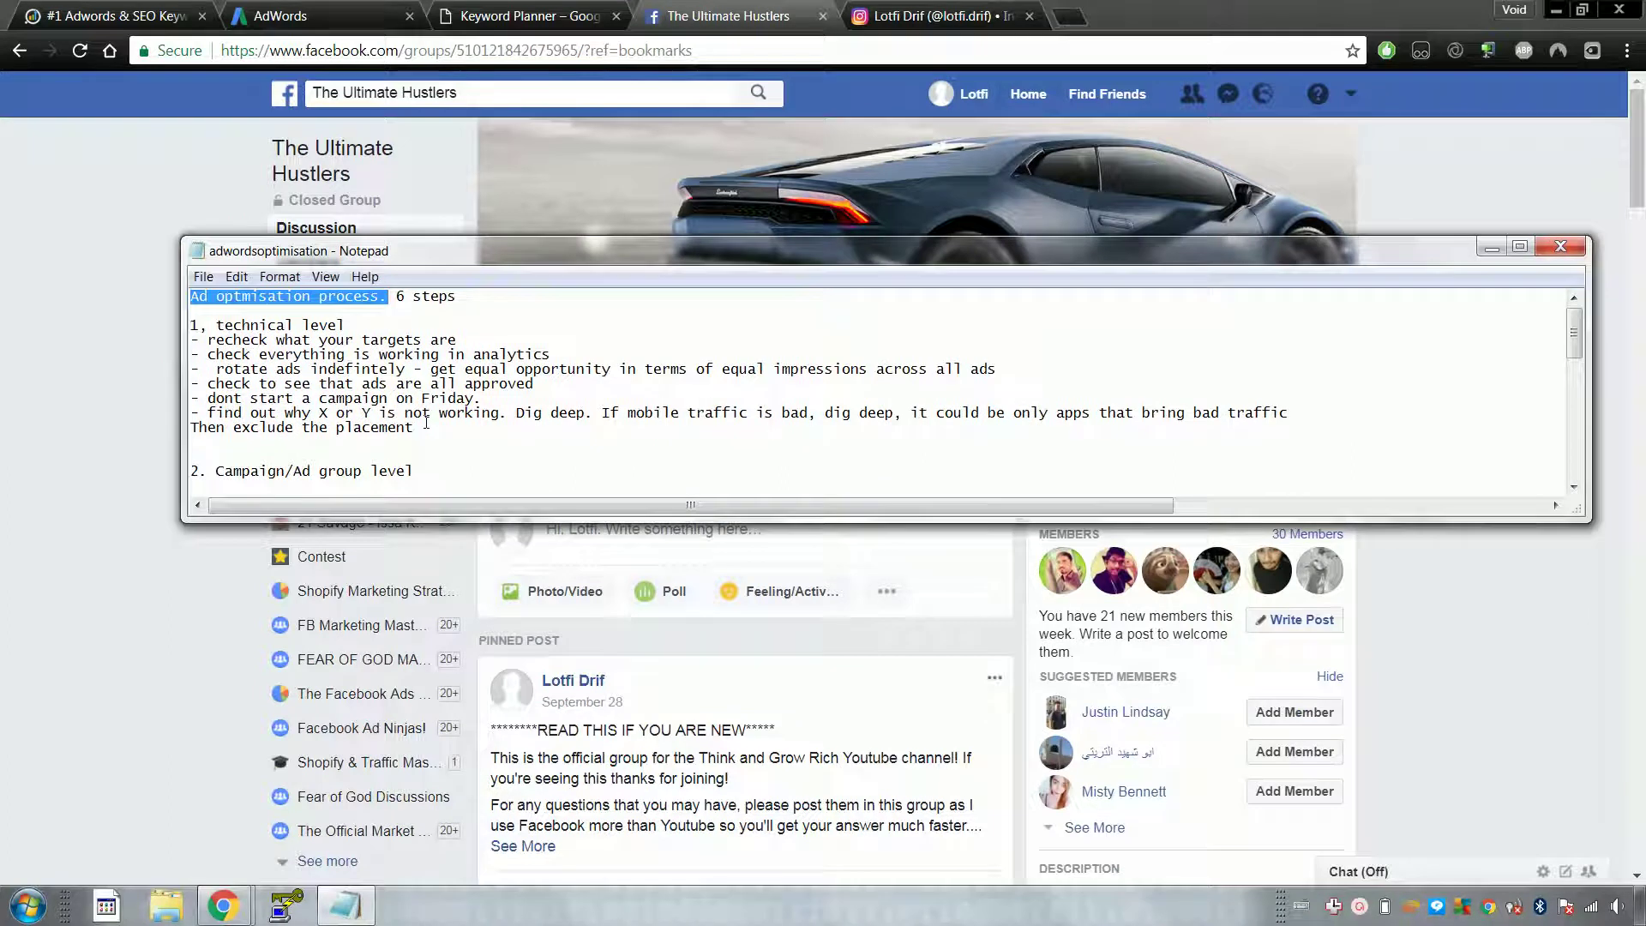
pyautogui.moveTo(458, 443); pyautogui.dragTo(317, 327)
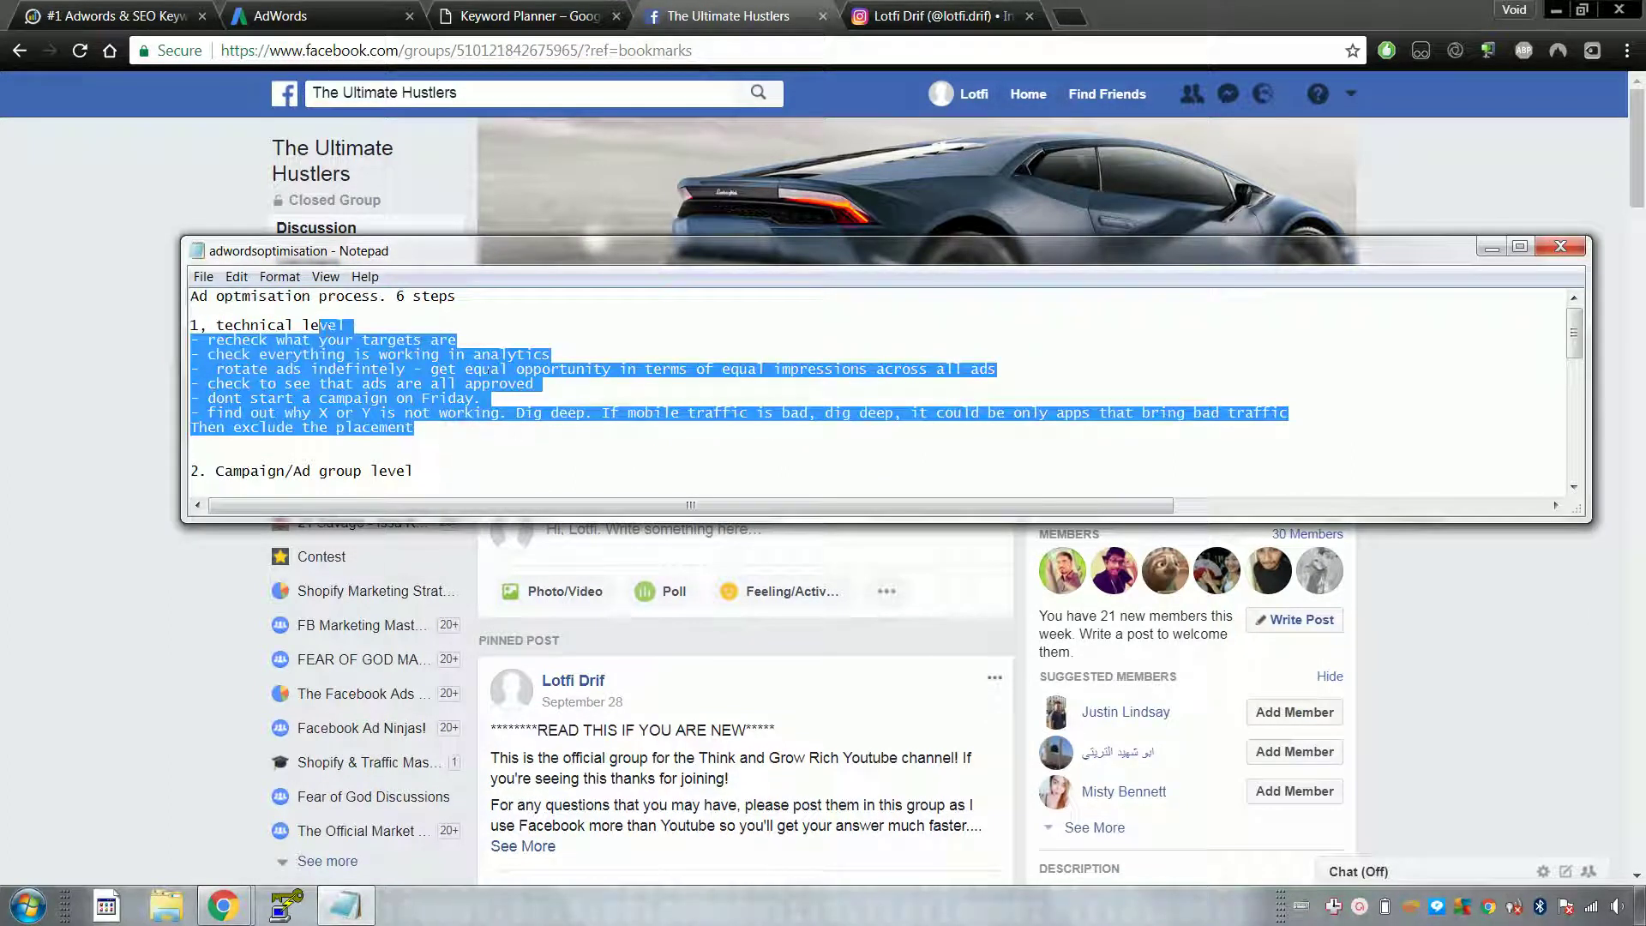
pyautogui.click(483, 374)
pyautogui.scroll(-10, 415, 354)
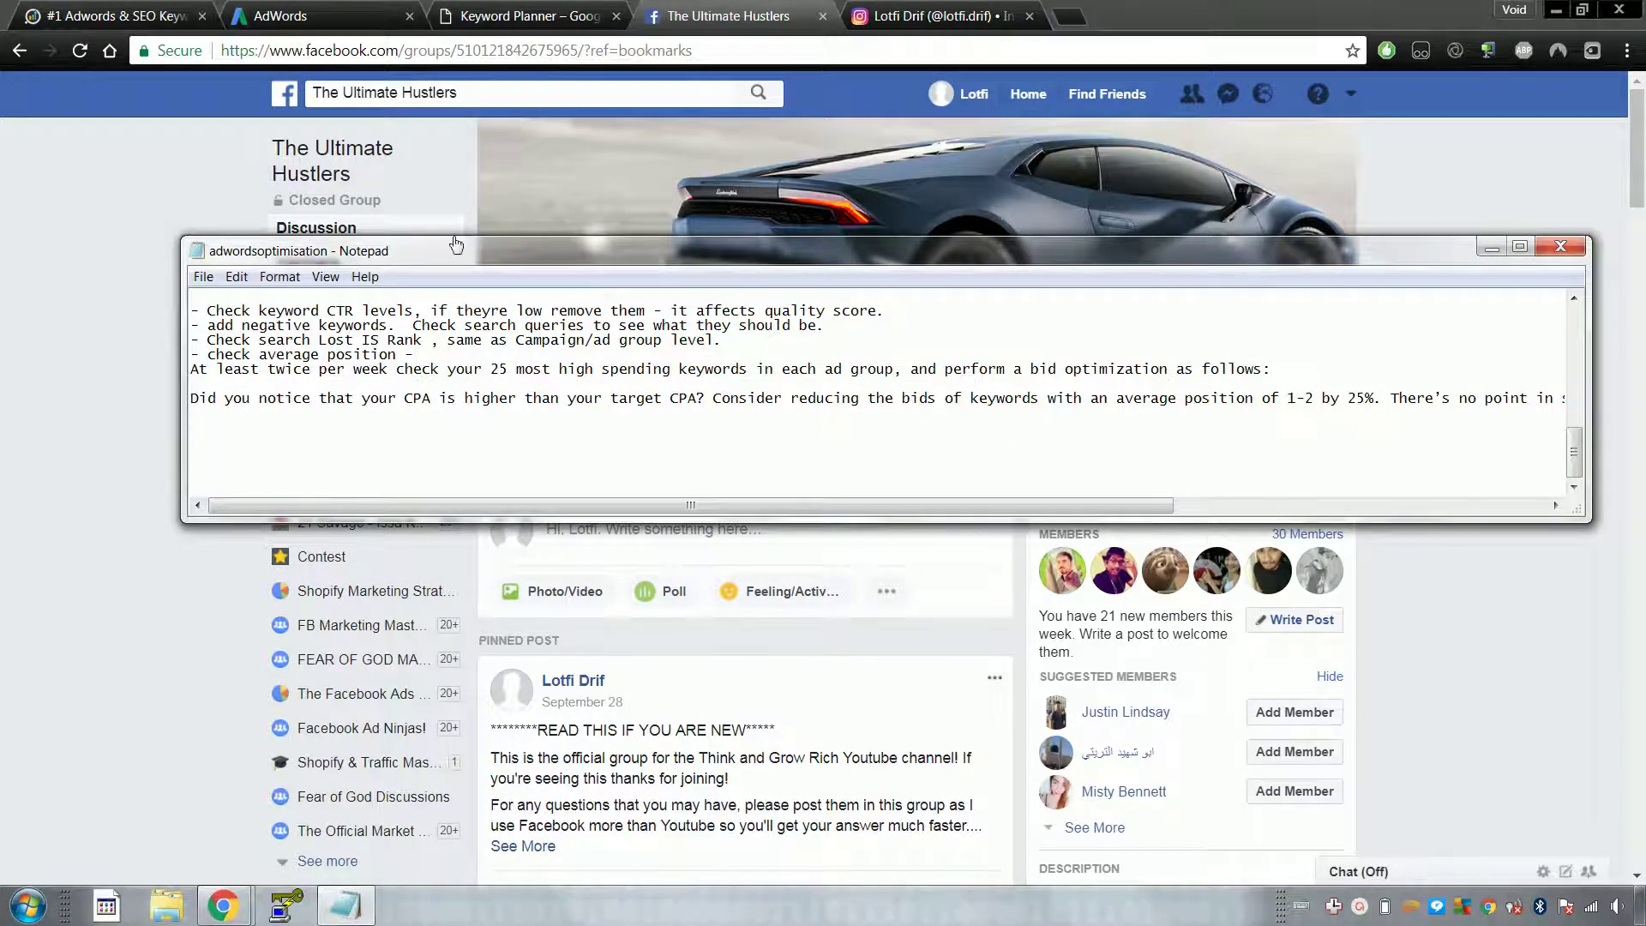
pyautogui.moveTo(410, 248); pyautogui.dragTo(572, 240)
pyautogui.scroll(10, 586, 334)
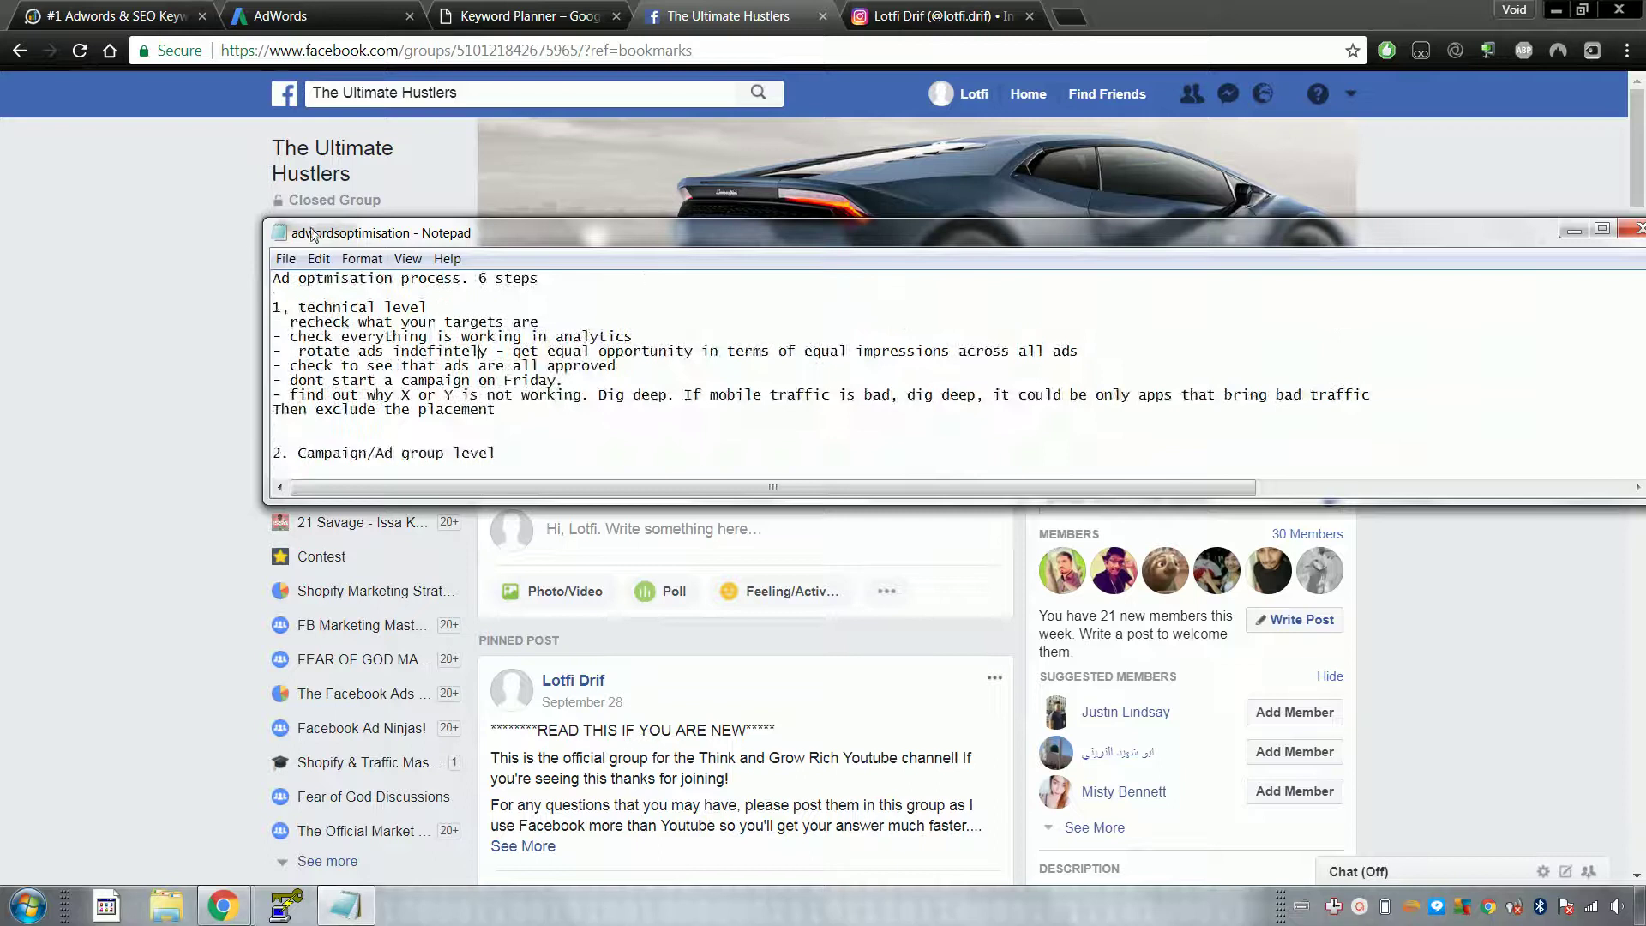
# Step: Re-read the technical level section, then put the notes behind Chrome's Keyword Planner tab
pyautogui.moveTo(497, 413); pyautogui.dragTo(318, 319)
pyautogui.click(358, 322)
pyautogui.click(507, 419)
pyautogui.click(317, 319)
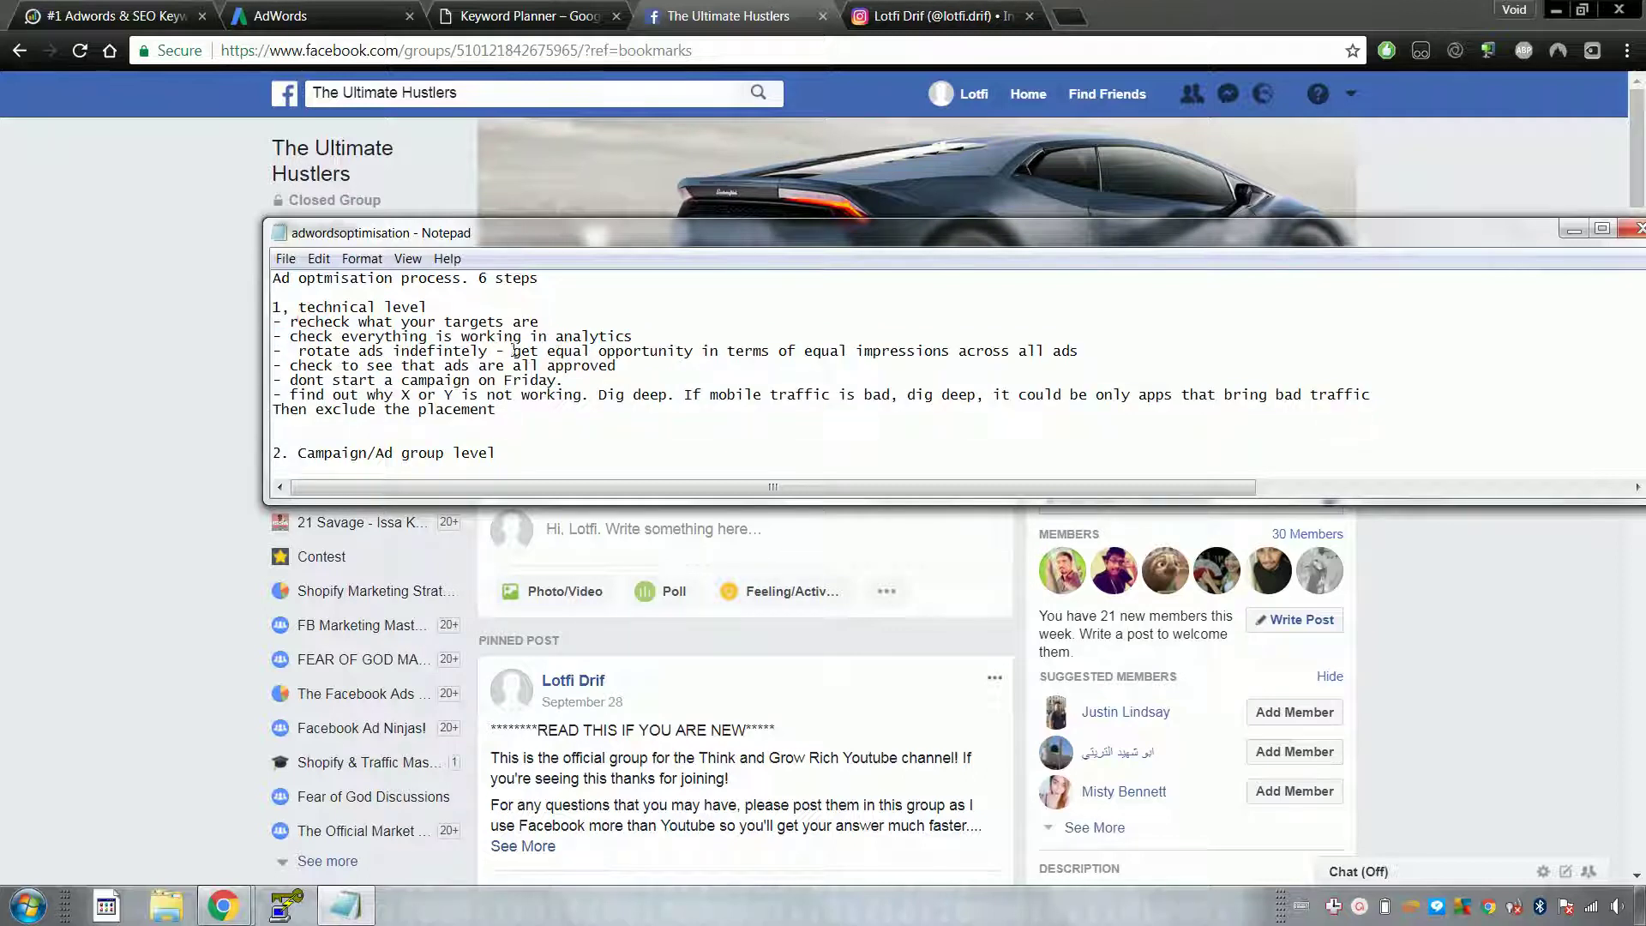
pyautogui.moveTo(525, 411); pyautogui.dragTo(275, 279)
pyautogui.click(274, 279)
pyautogui.moveTo(500, 221)
pyautogui.mouseDown()
pyautogui.moveTo(515, 265)
pyautogui.moveTo(530, 225)
pyautogui.mouseUp()
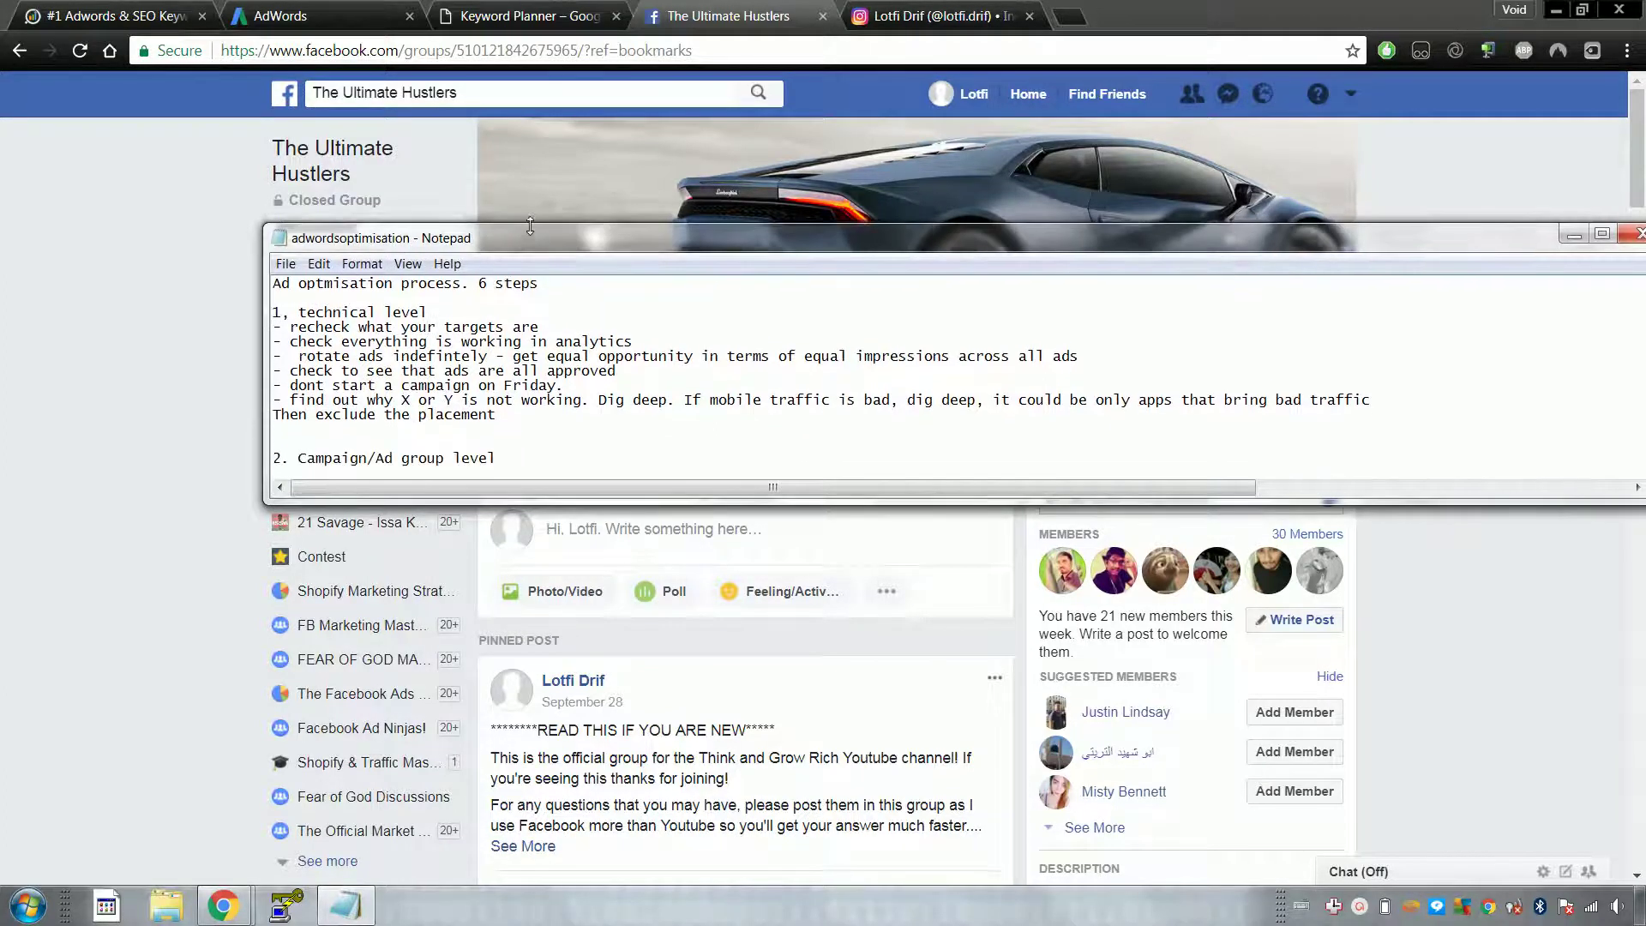
pyautogui.click(218, 296)
pyautogui.click(527, 18)
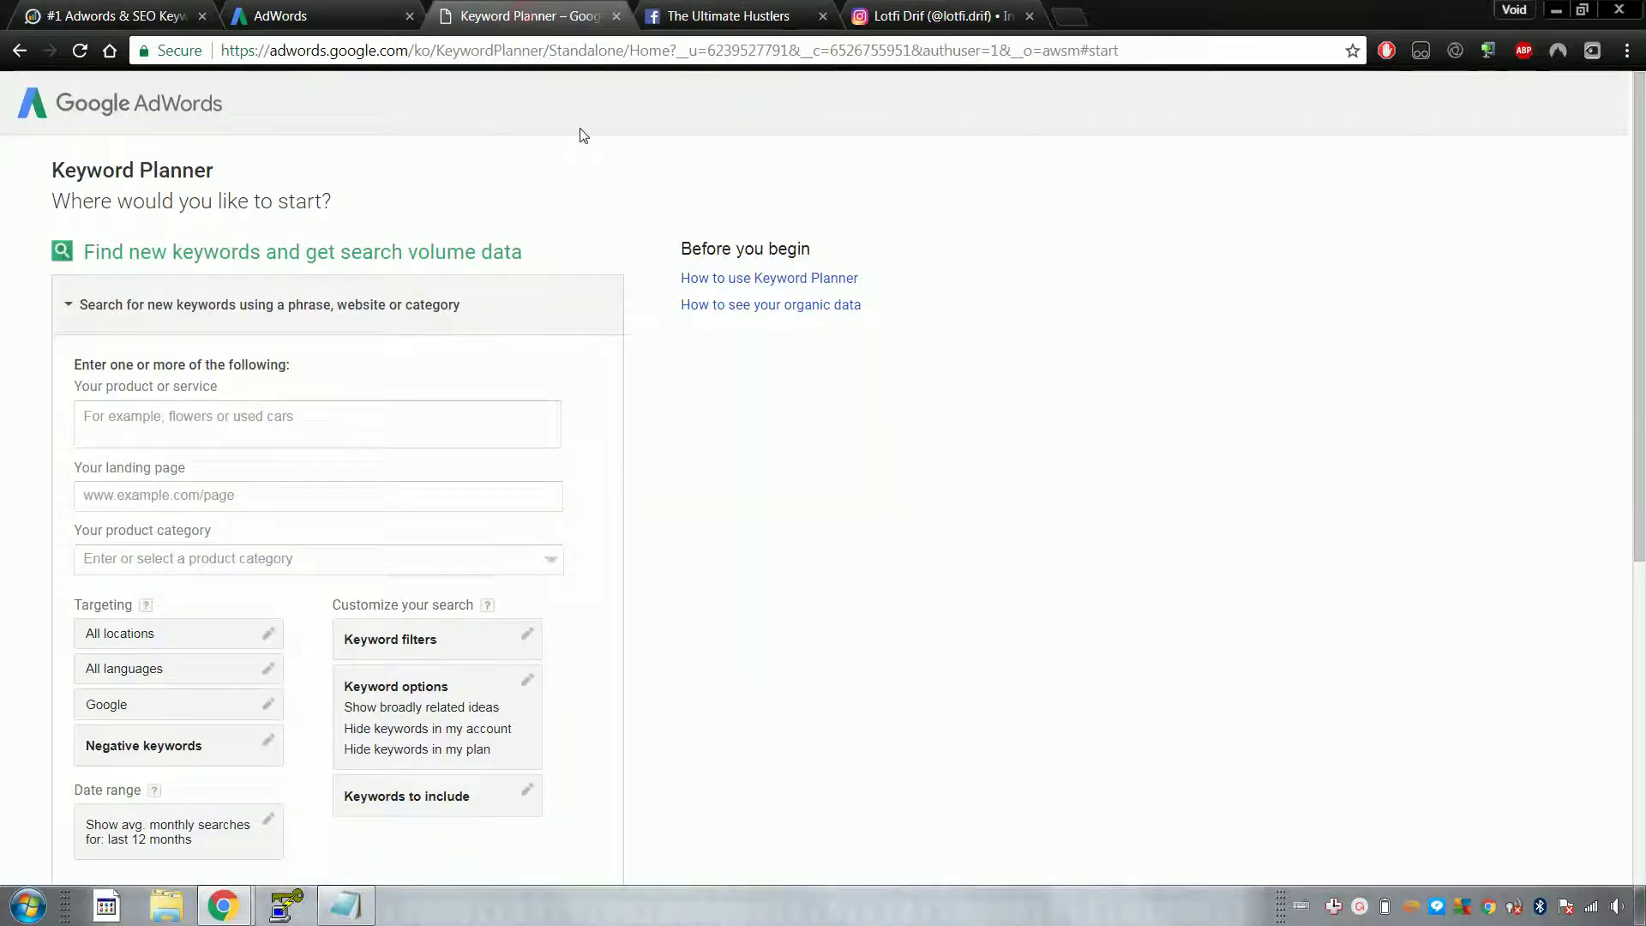
# Step: Browse the campaign keywords, ad groups and Gym Membership campaign, then return to Keyword Planner
pyautogui.click(340, 17)
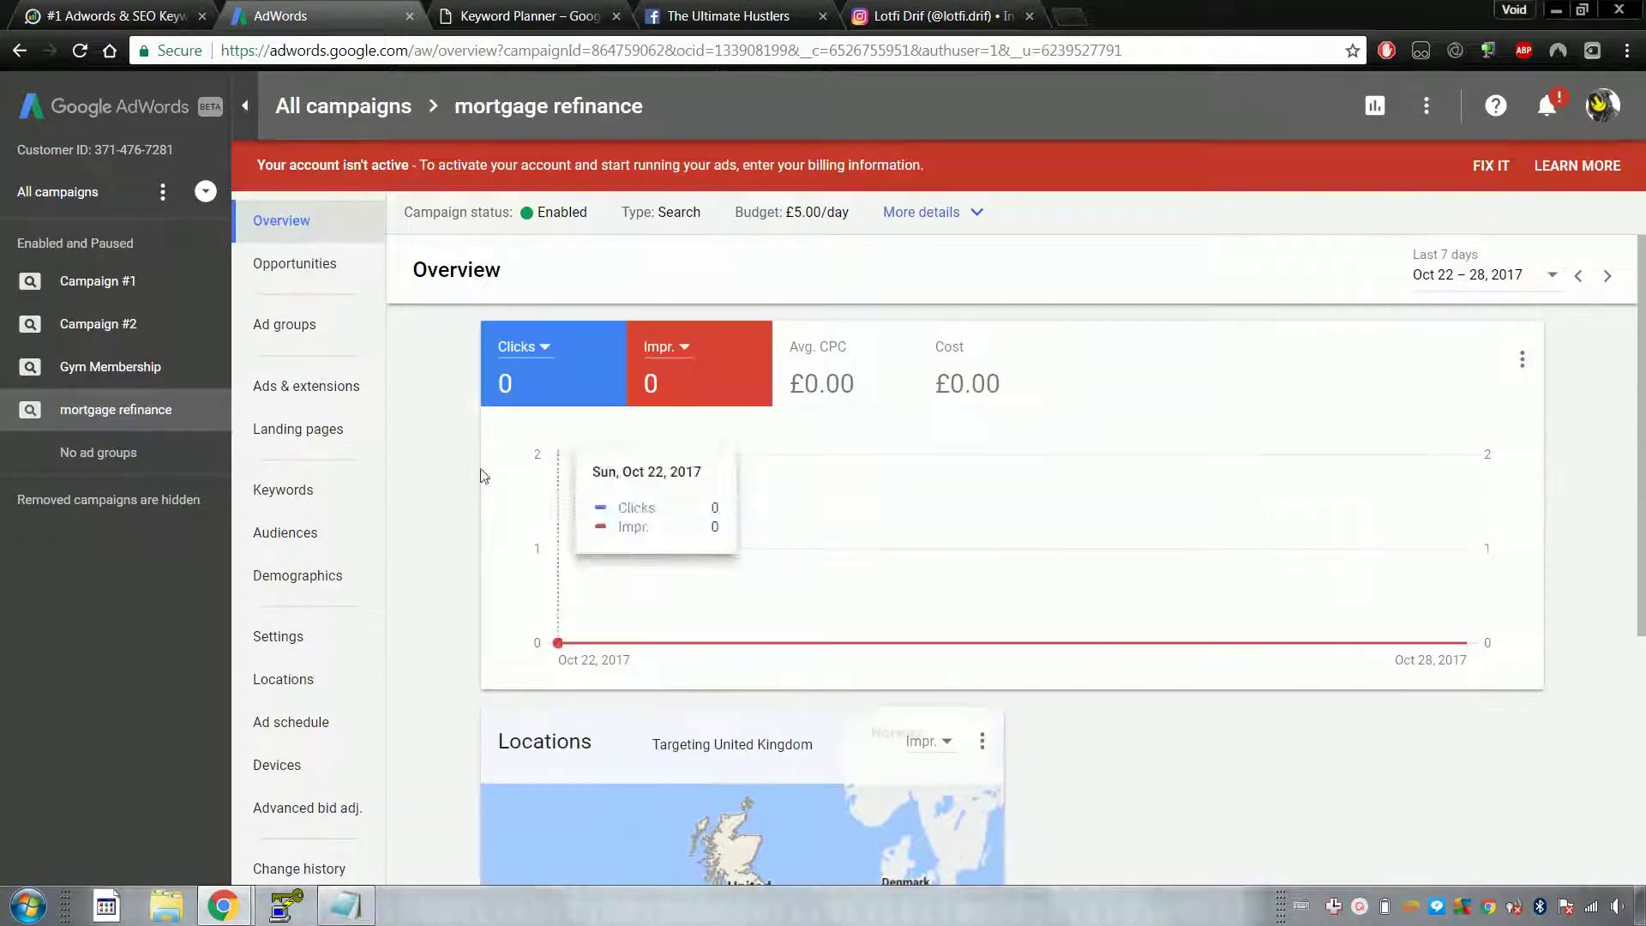
pyautogui.click(335, 507)
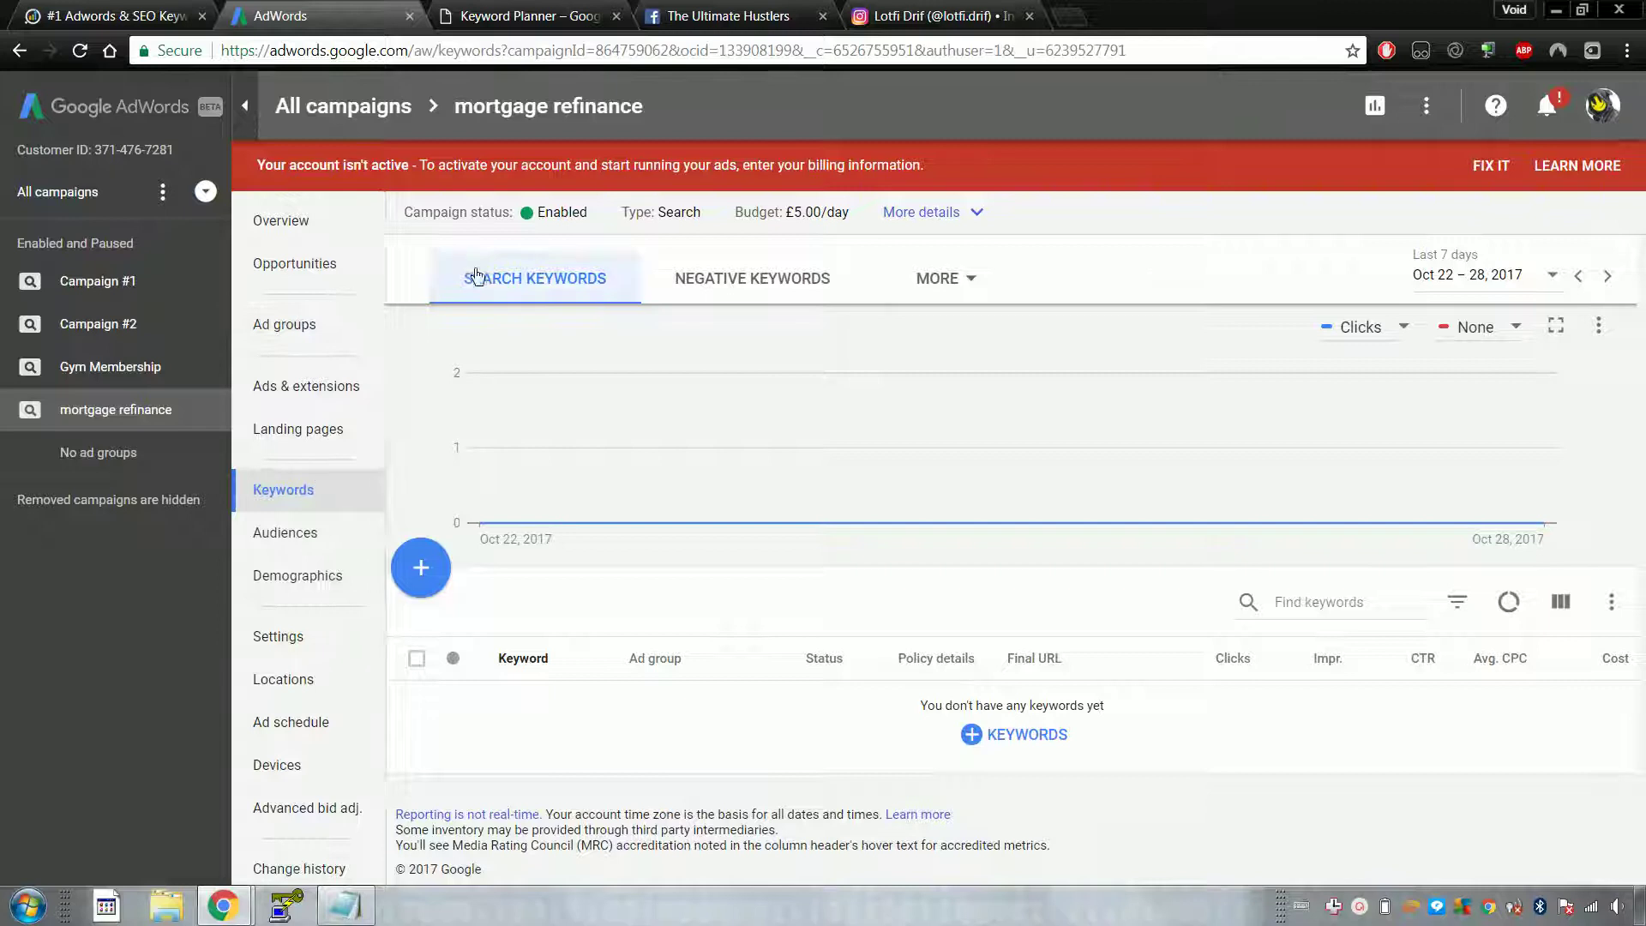
pyautogui.click(319, 334)
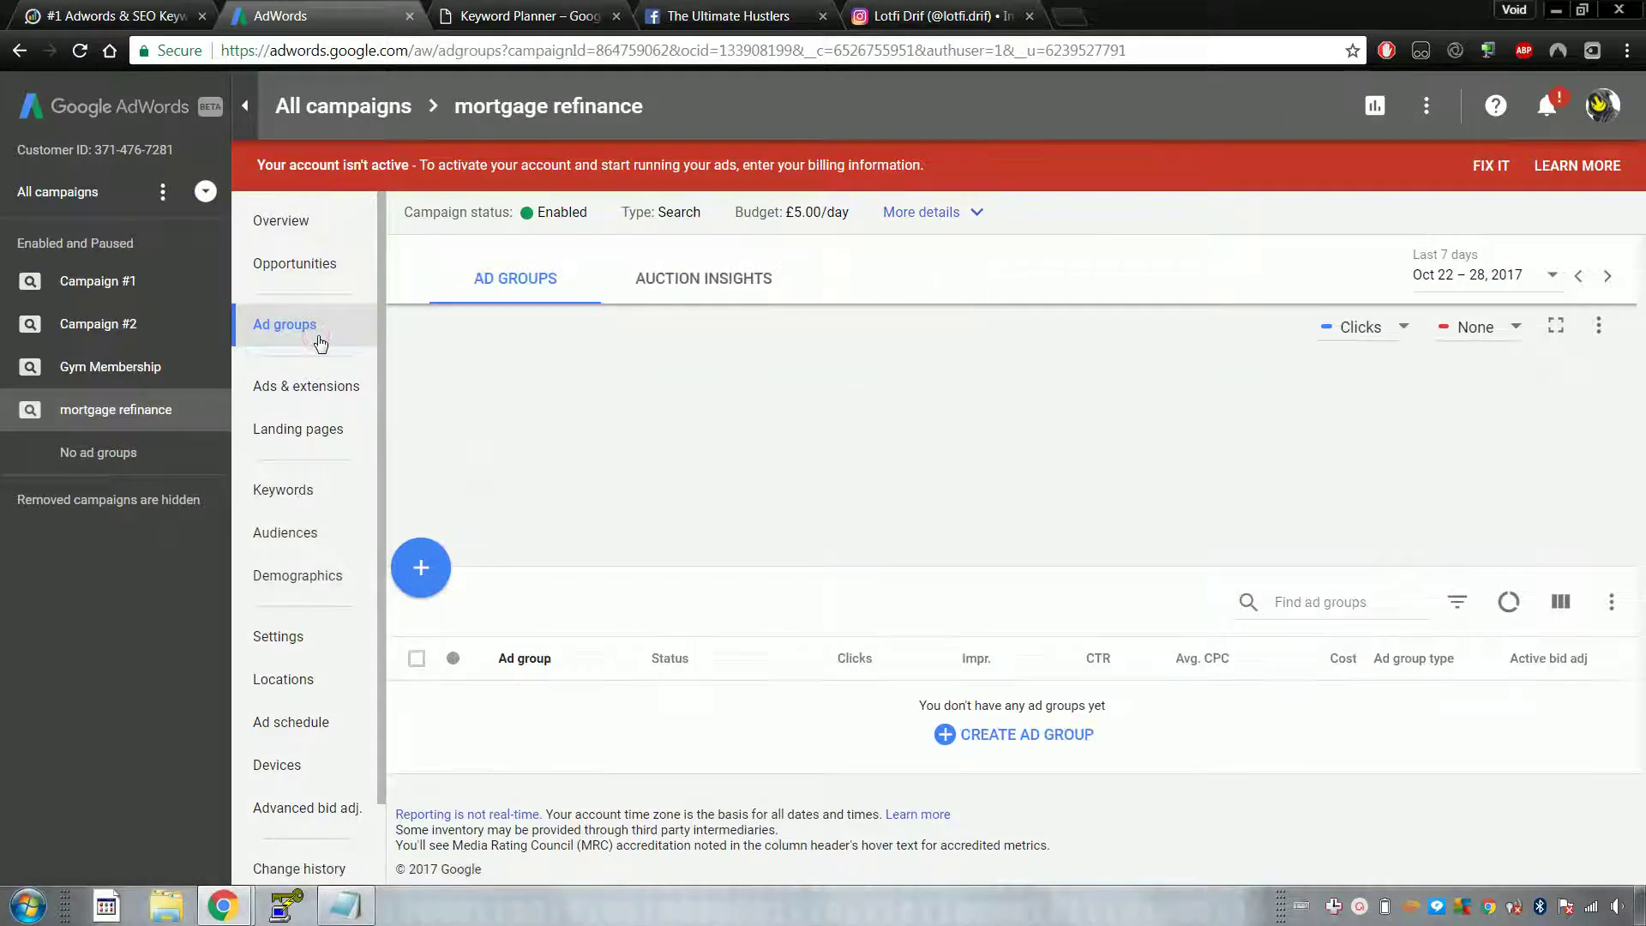
pyautogui.click(319, 221)
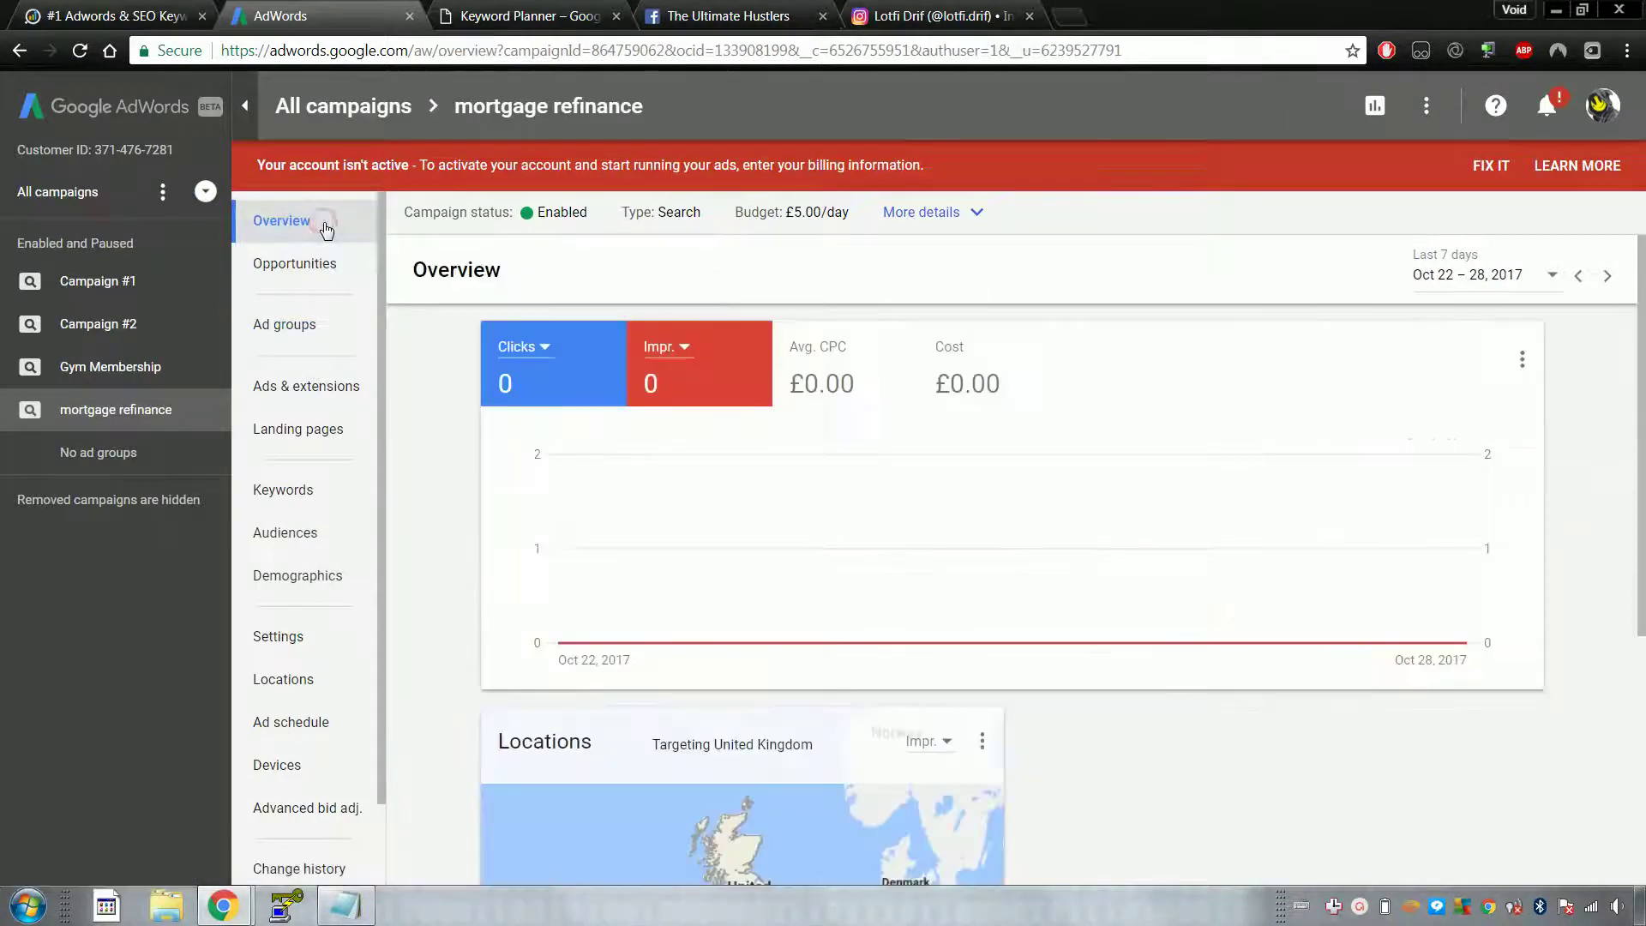
pyautogui.scroll(-5, 660, 561)
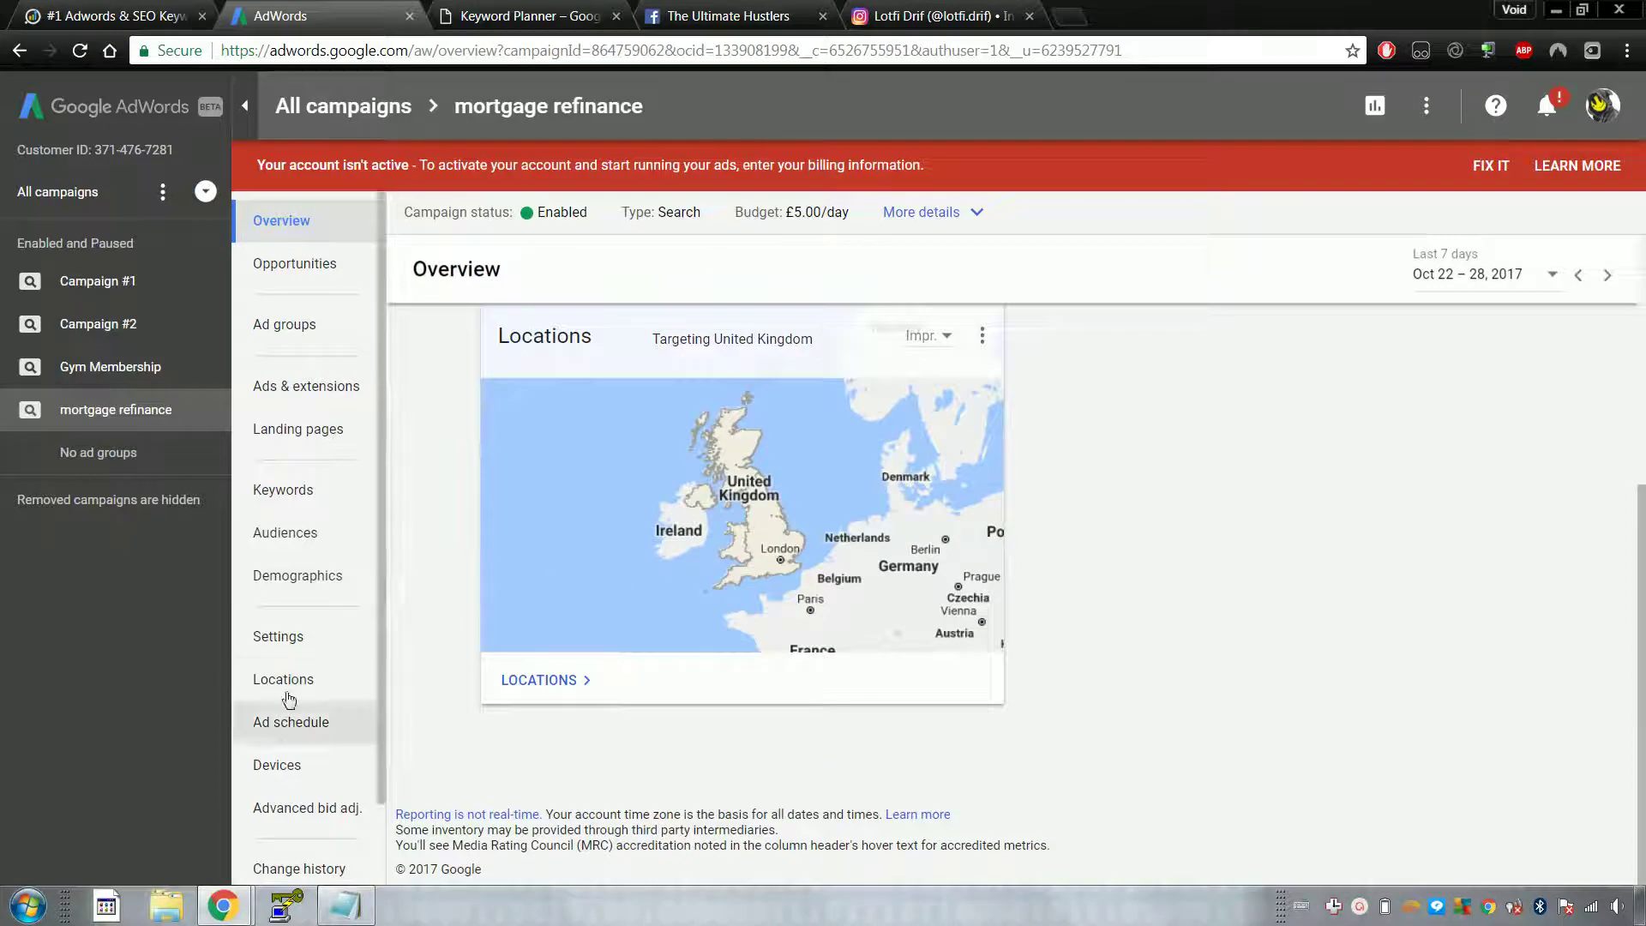
pyautogui.click(130, 381)
pyautogui.click(130, 417)
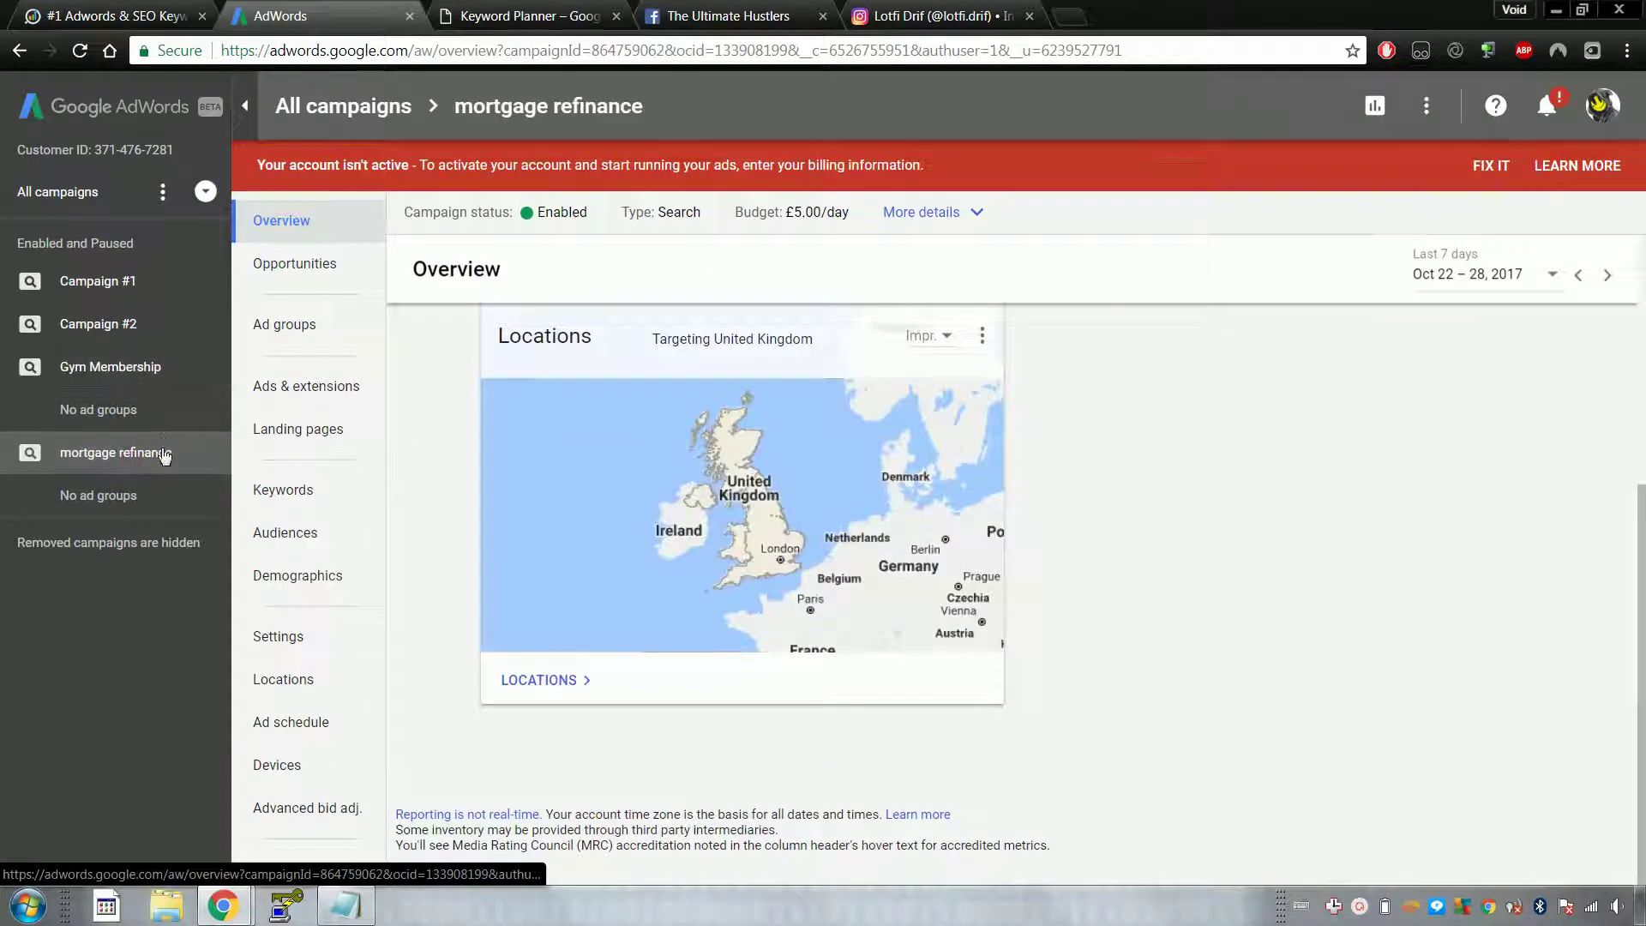
pyautogui.click(187, 373)
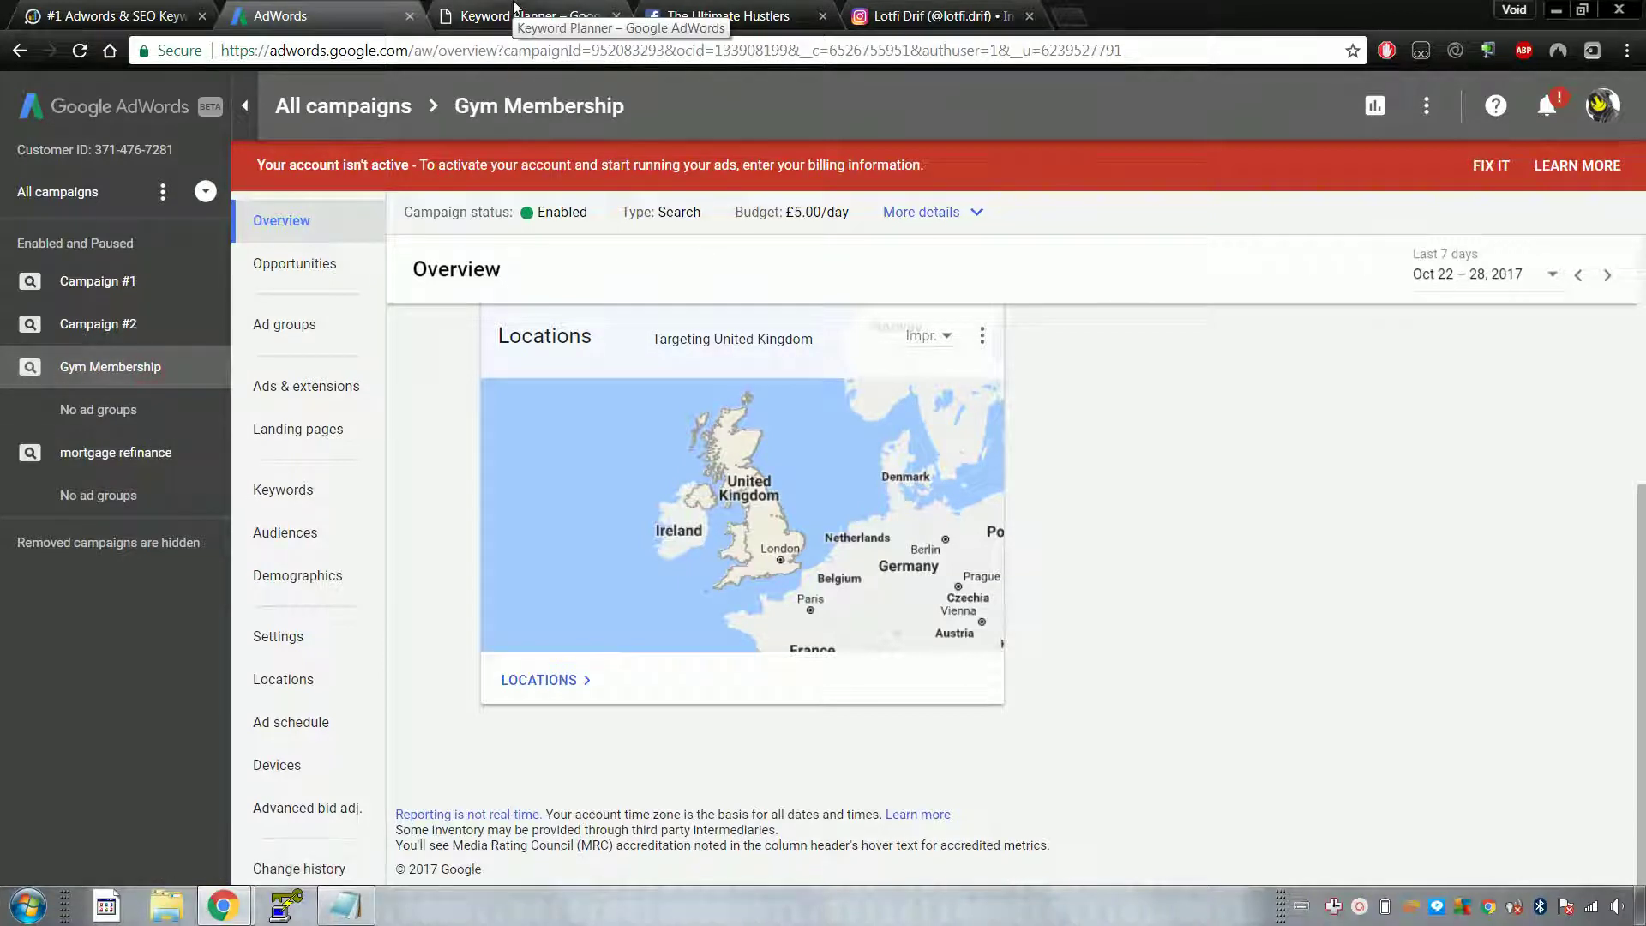
pyautogui.click(515, 15)
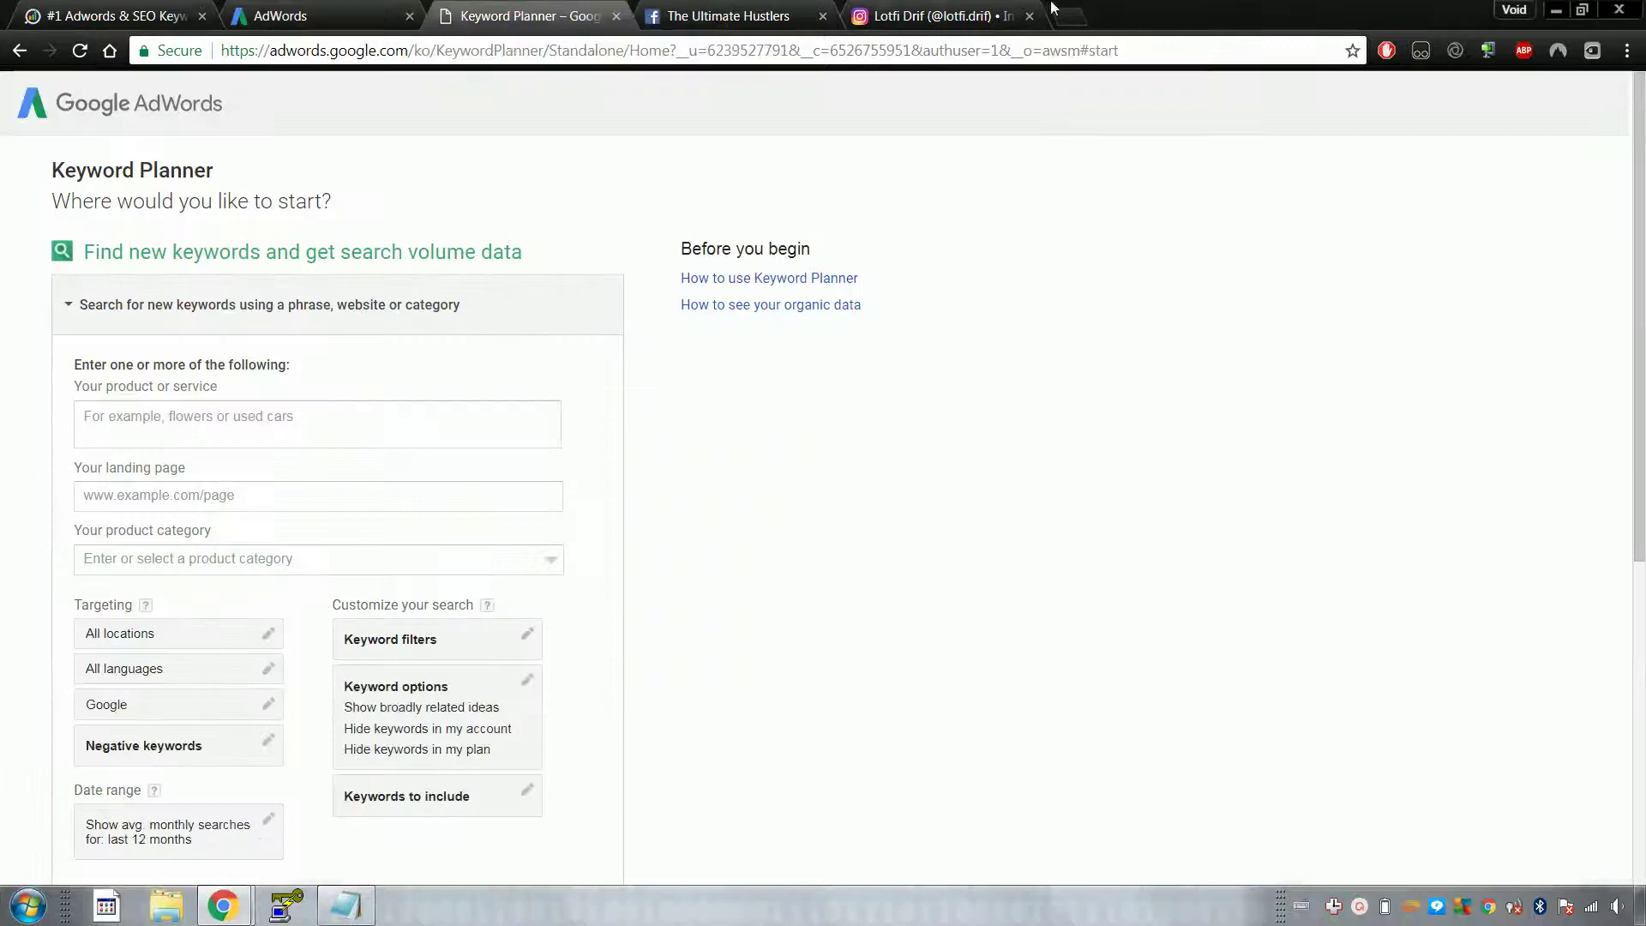
# Step: Enter 'mortgage refinance' as the product or service and get keyword ideas
pyautogui.click(244, 420)
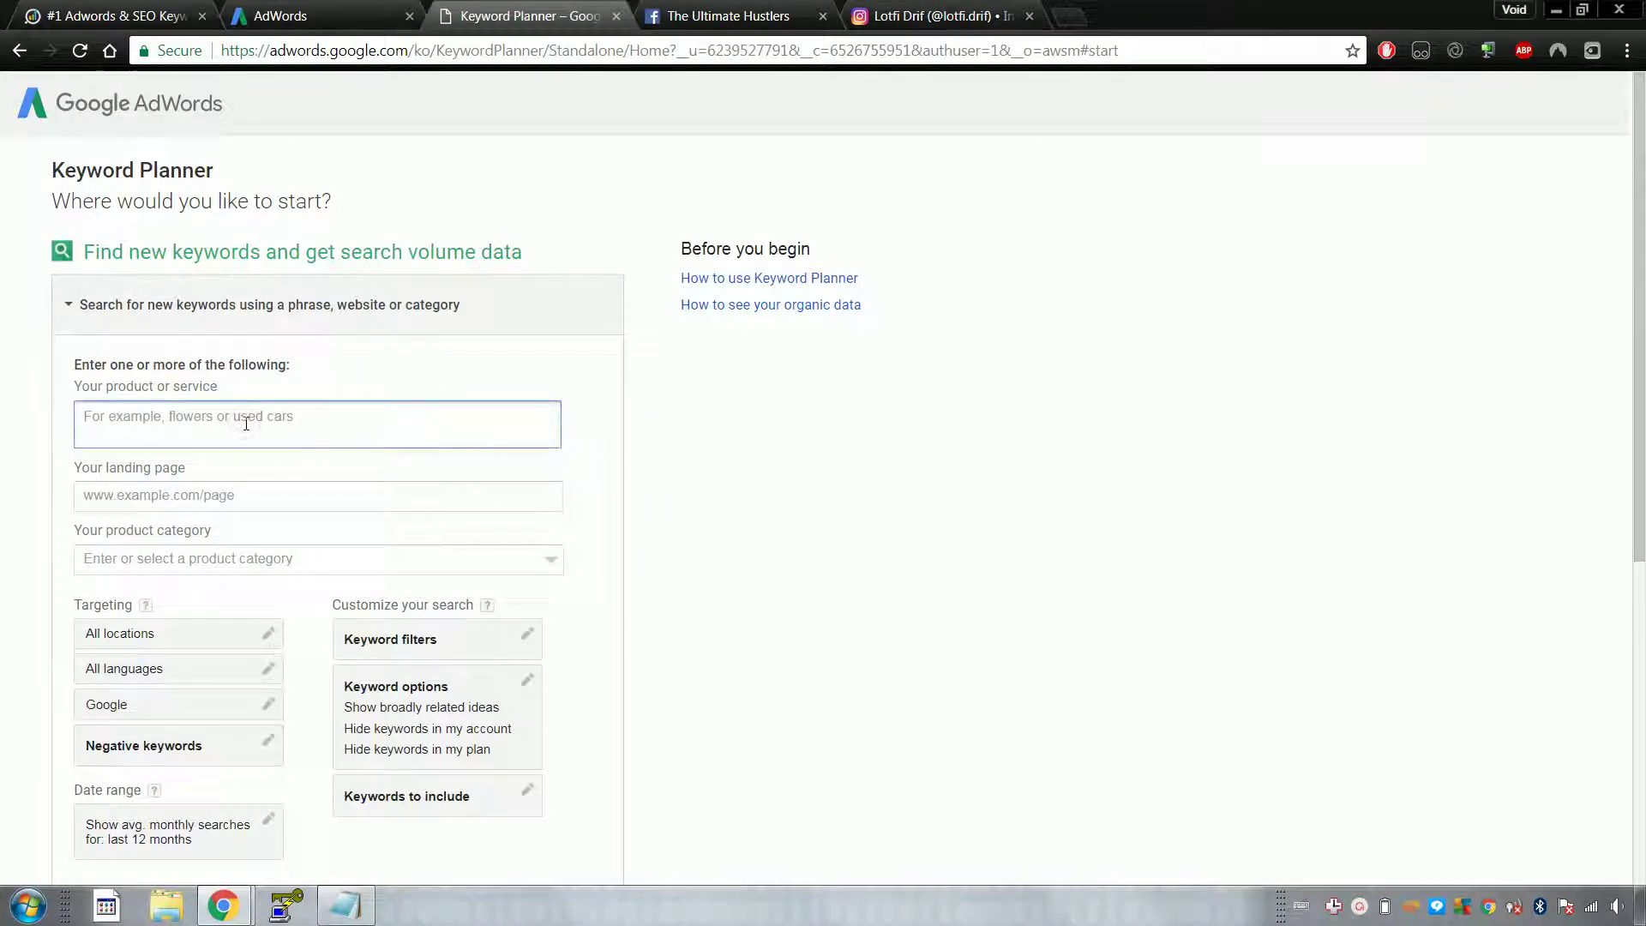
pyautogui.write('mort')
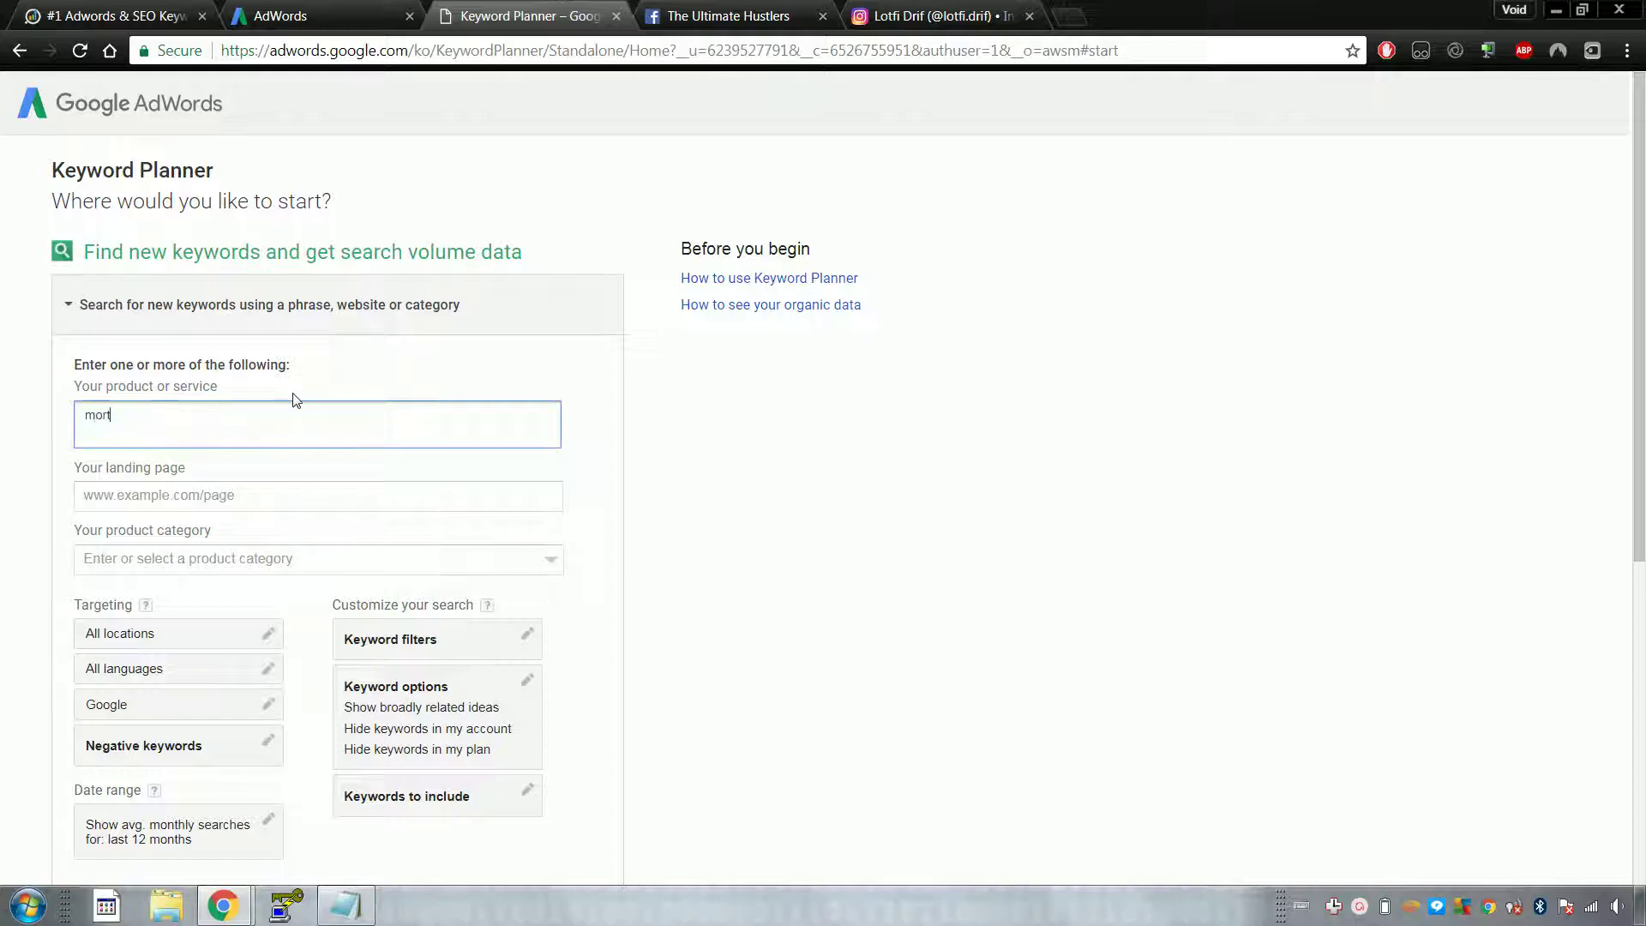
pyautogui.write('gage')
pyautogui.scroll(-4, 11, 466)
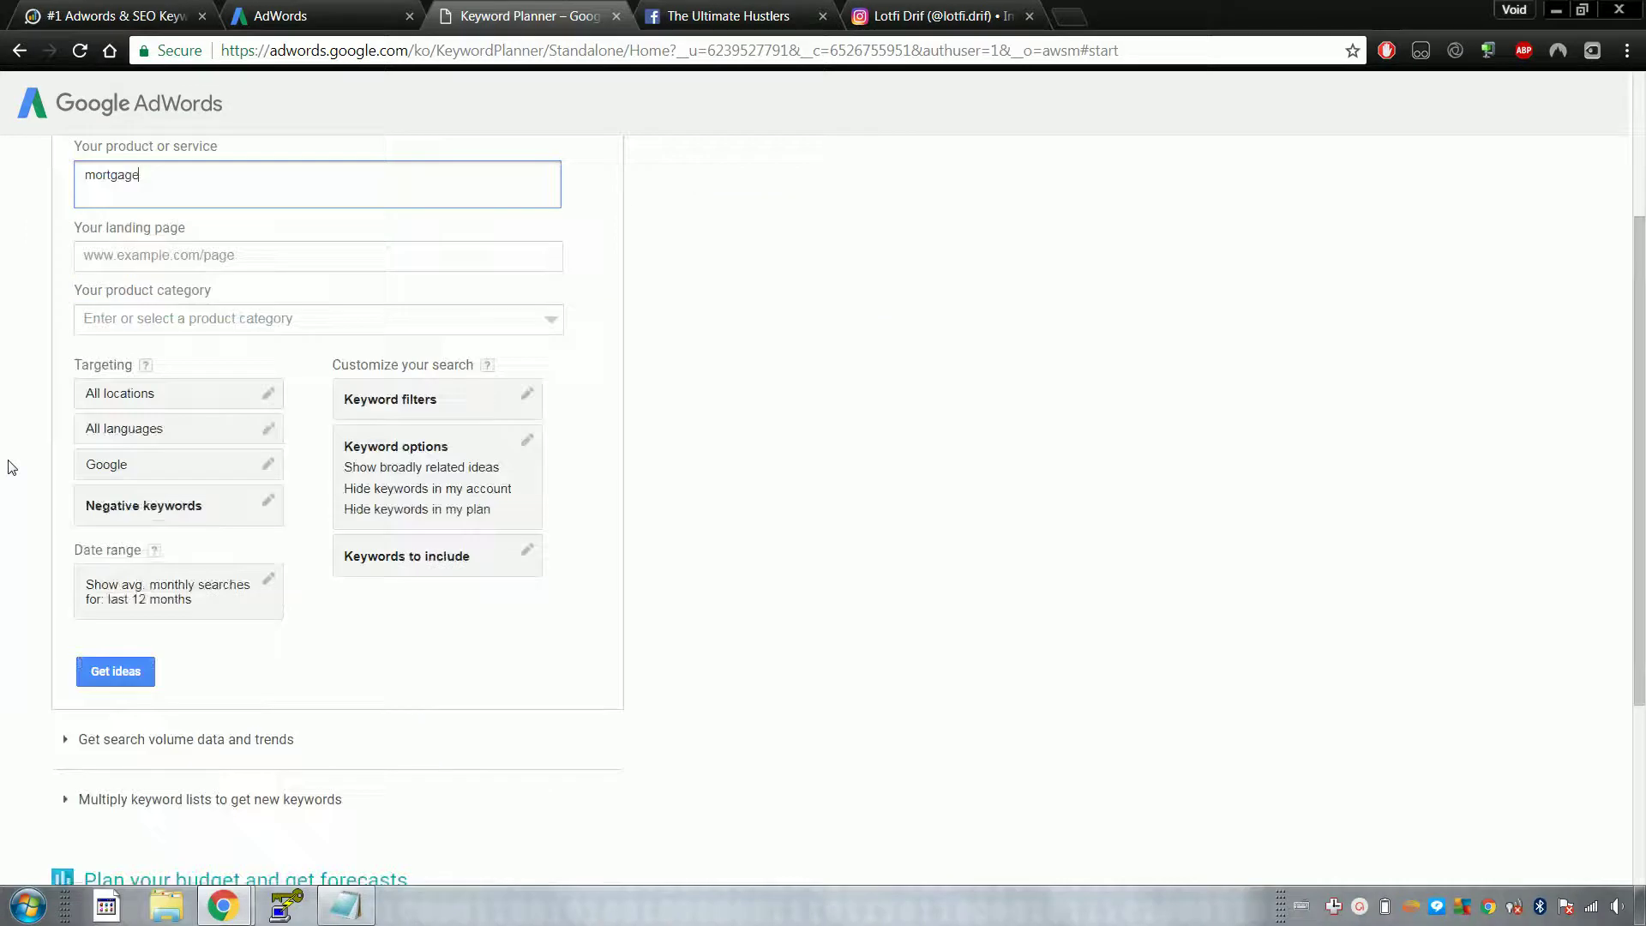
pyautogui.scroll(1, 154, 230)
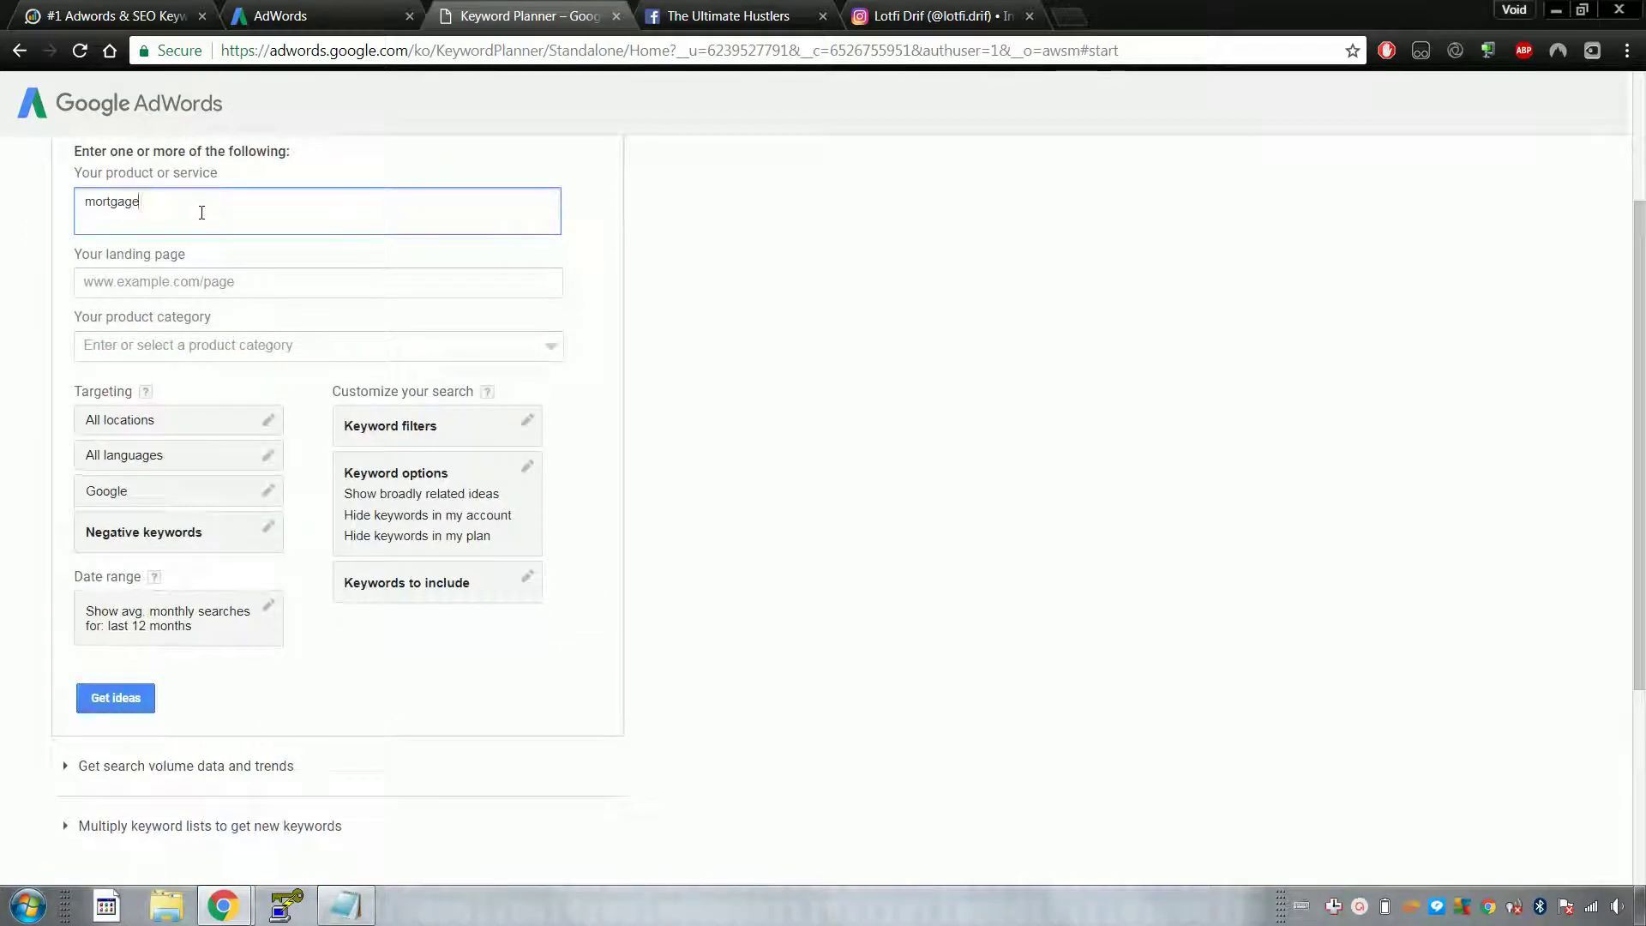
pyautogui.write('ance')
pyautogui.click(64, 242)
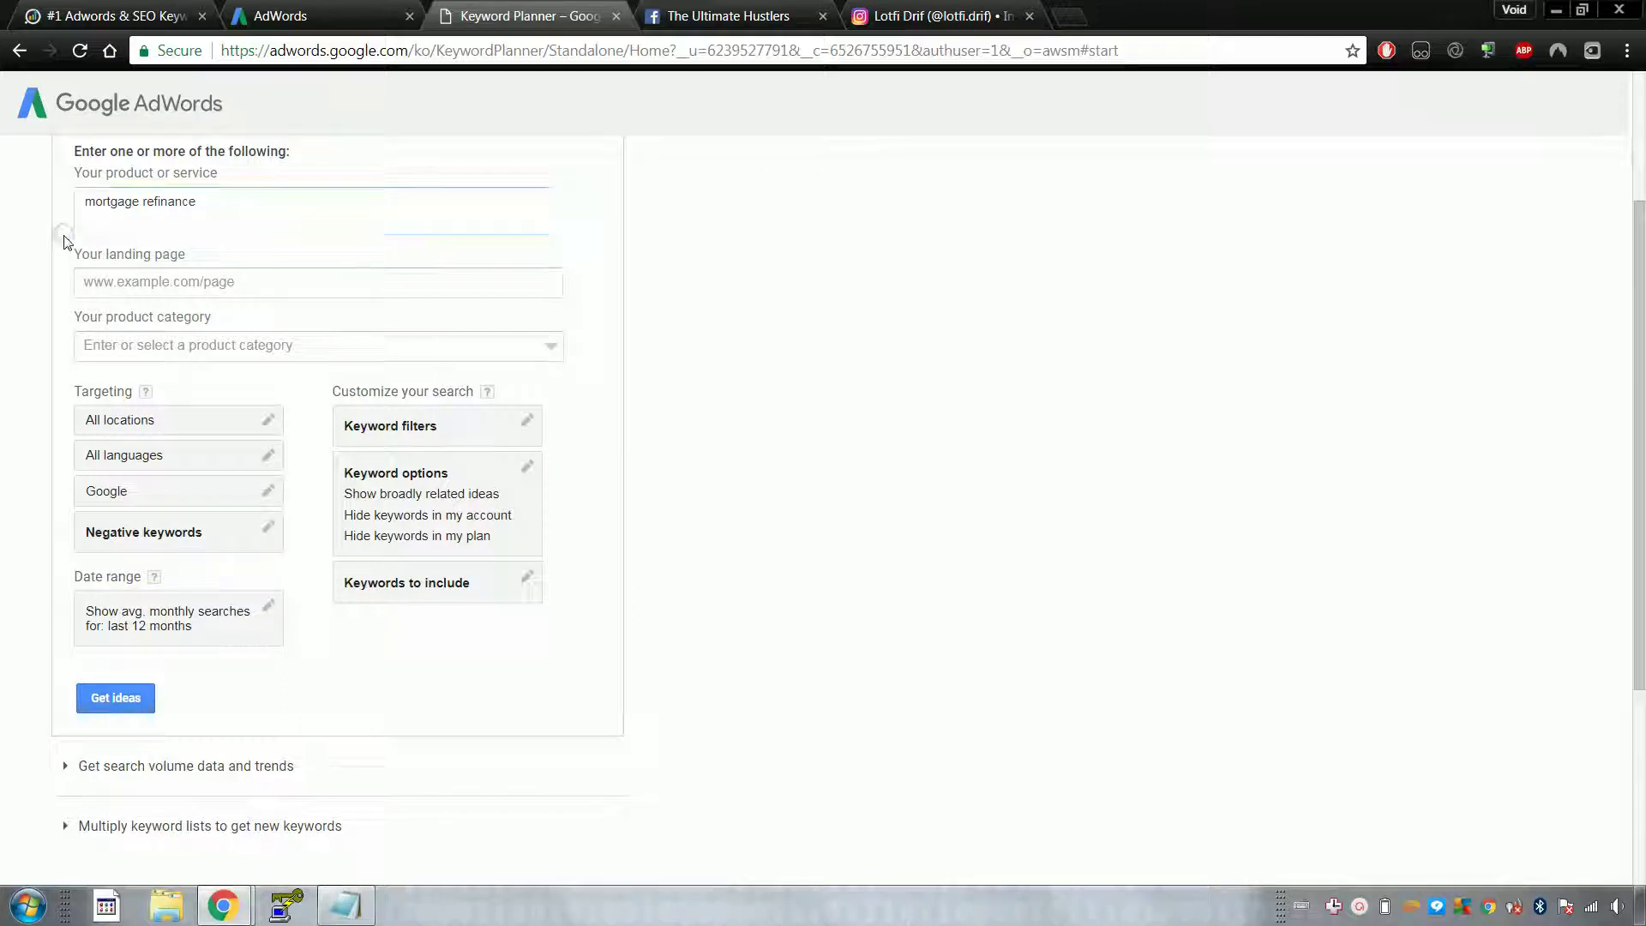
pyautogui.scroll(-1, 64, 243)
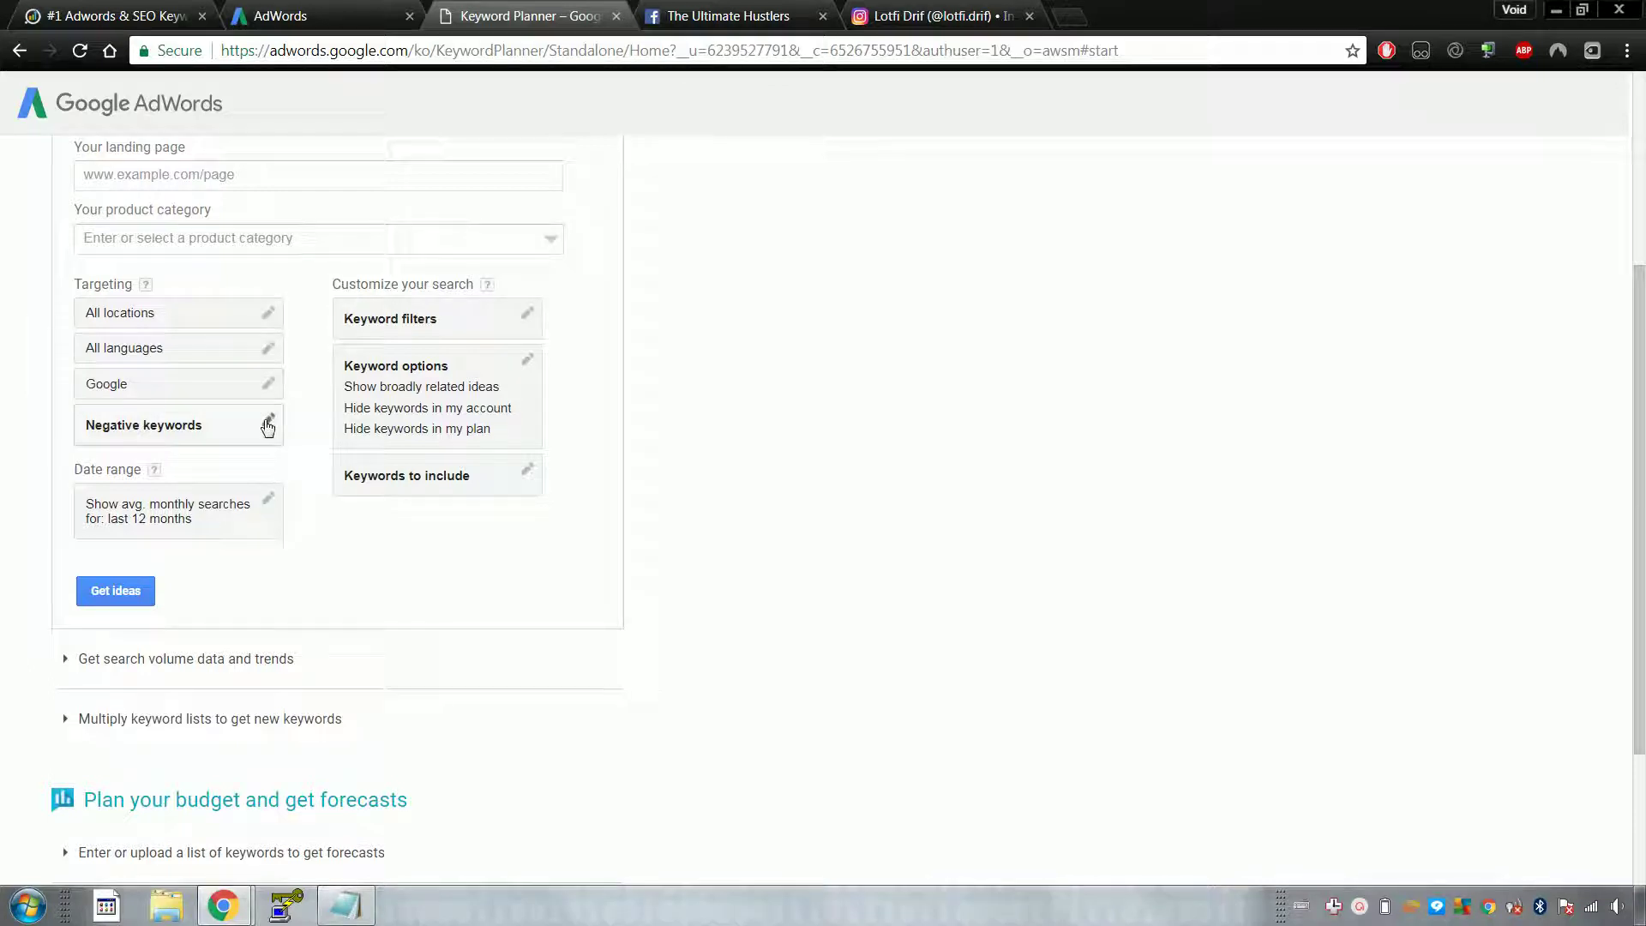
pyautogui.click(117, 591)
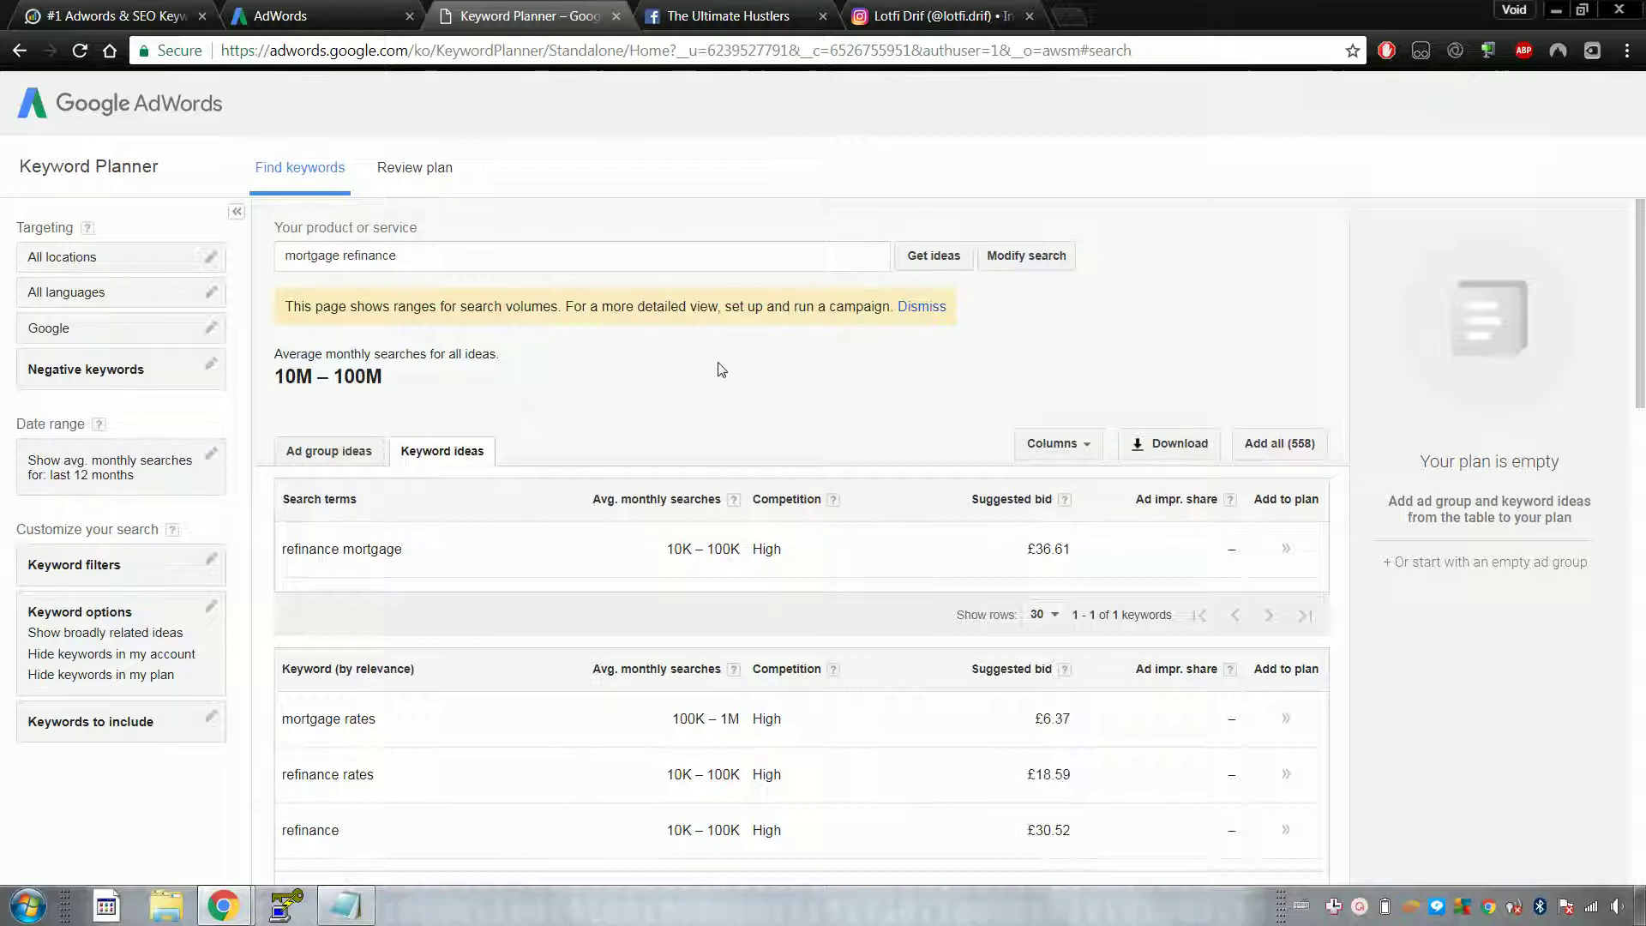
# Step: Scroll the ideas and check the campaign overview chart's metric dropdown
pyautogui.scroll(-4, 720, 369)
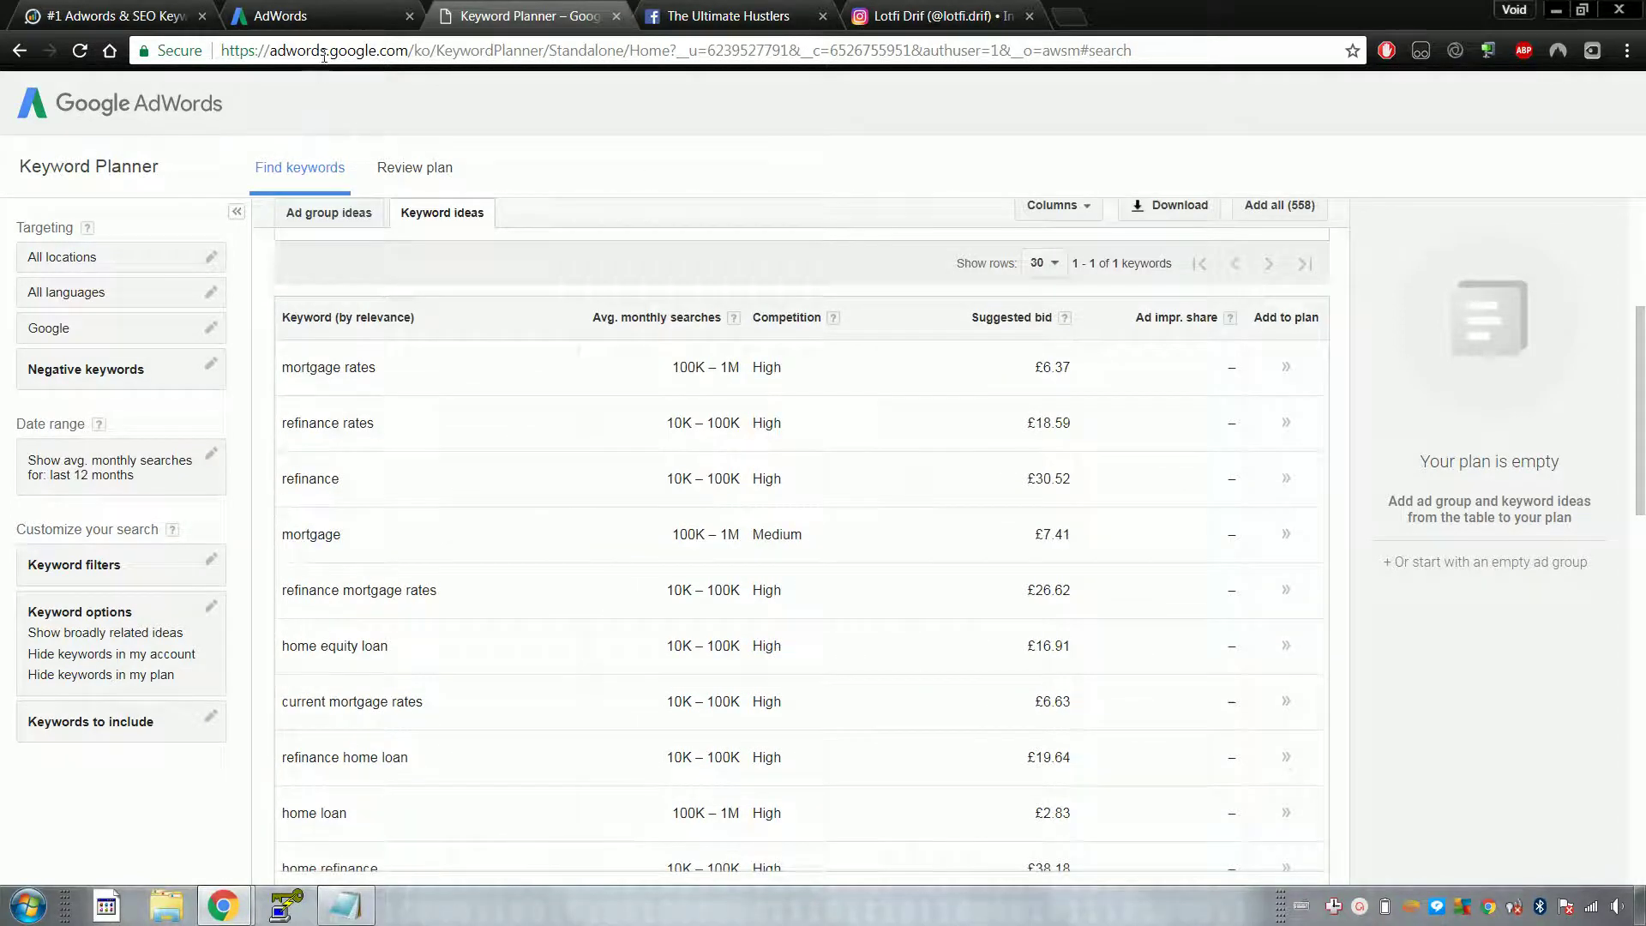
pyautogui.click(382, 15)
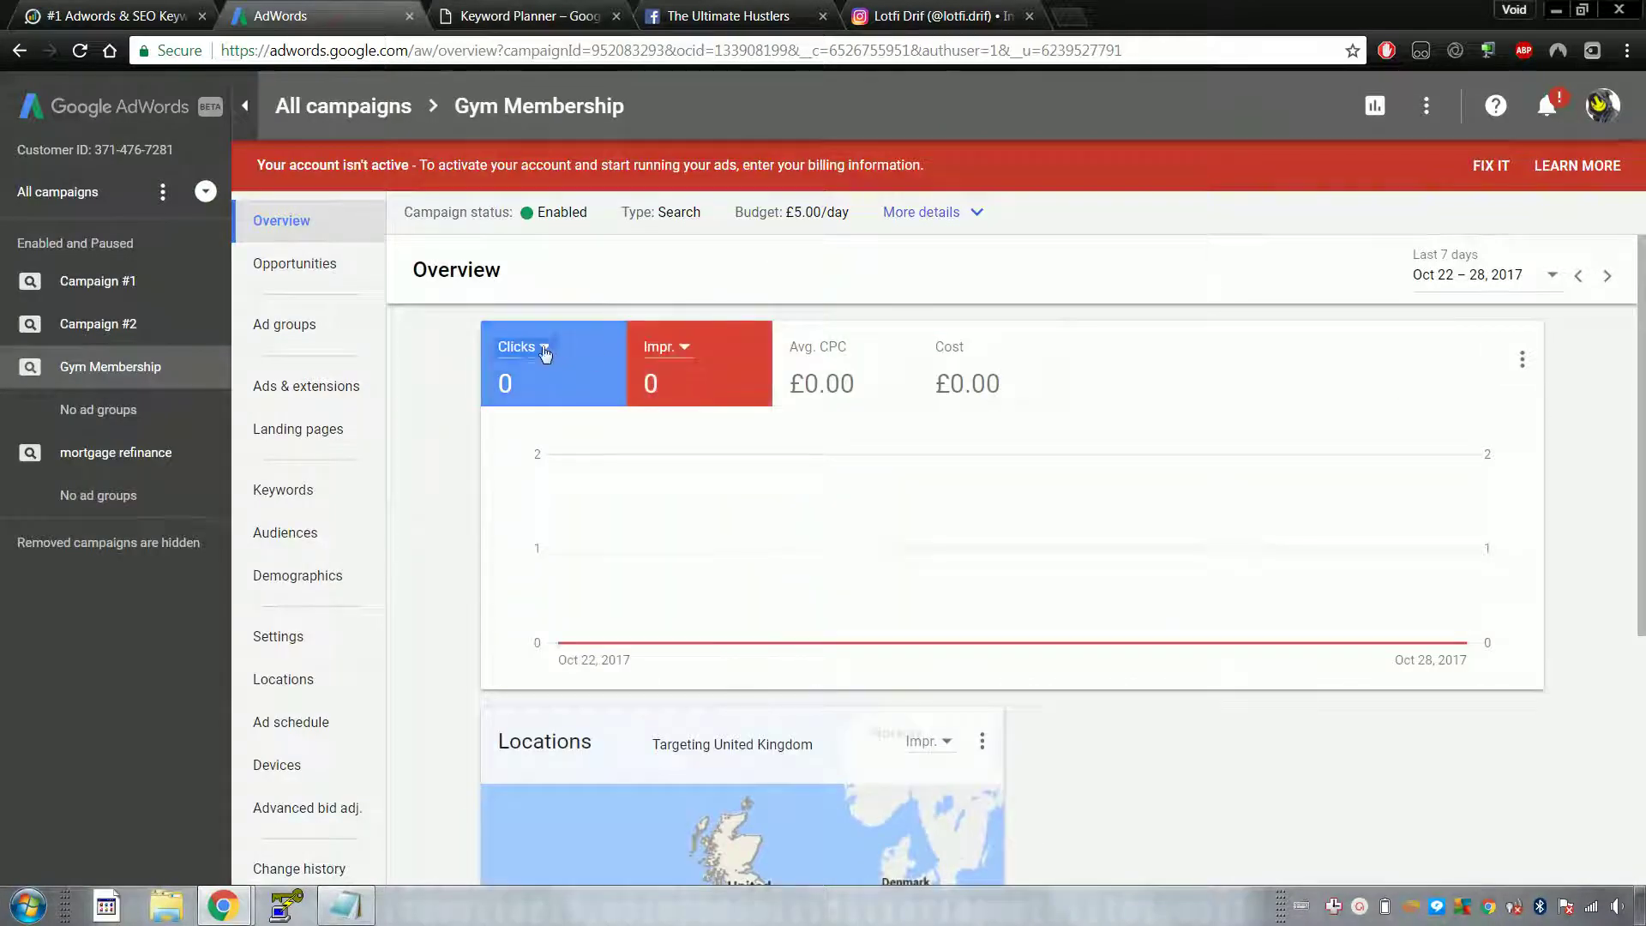
pyautogui.click(543, 351)
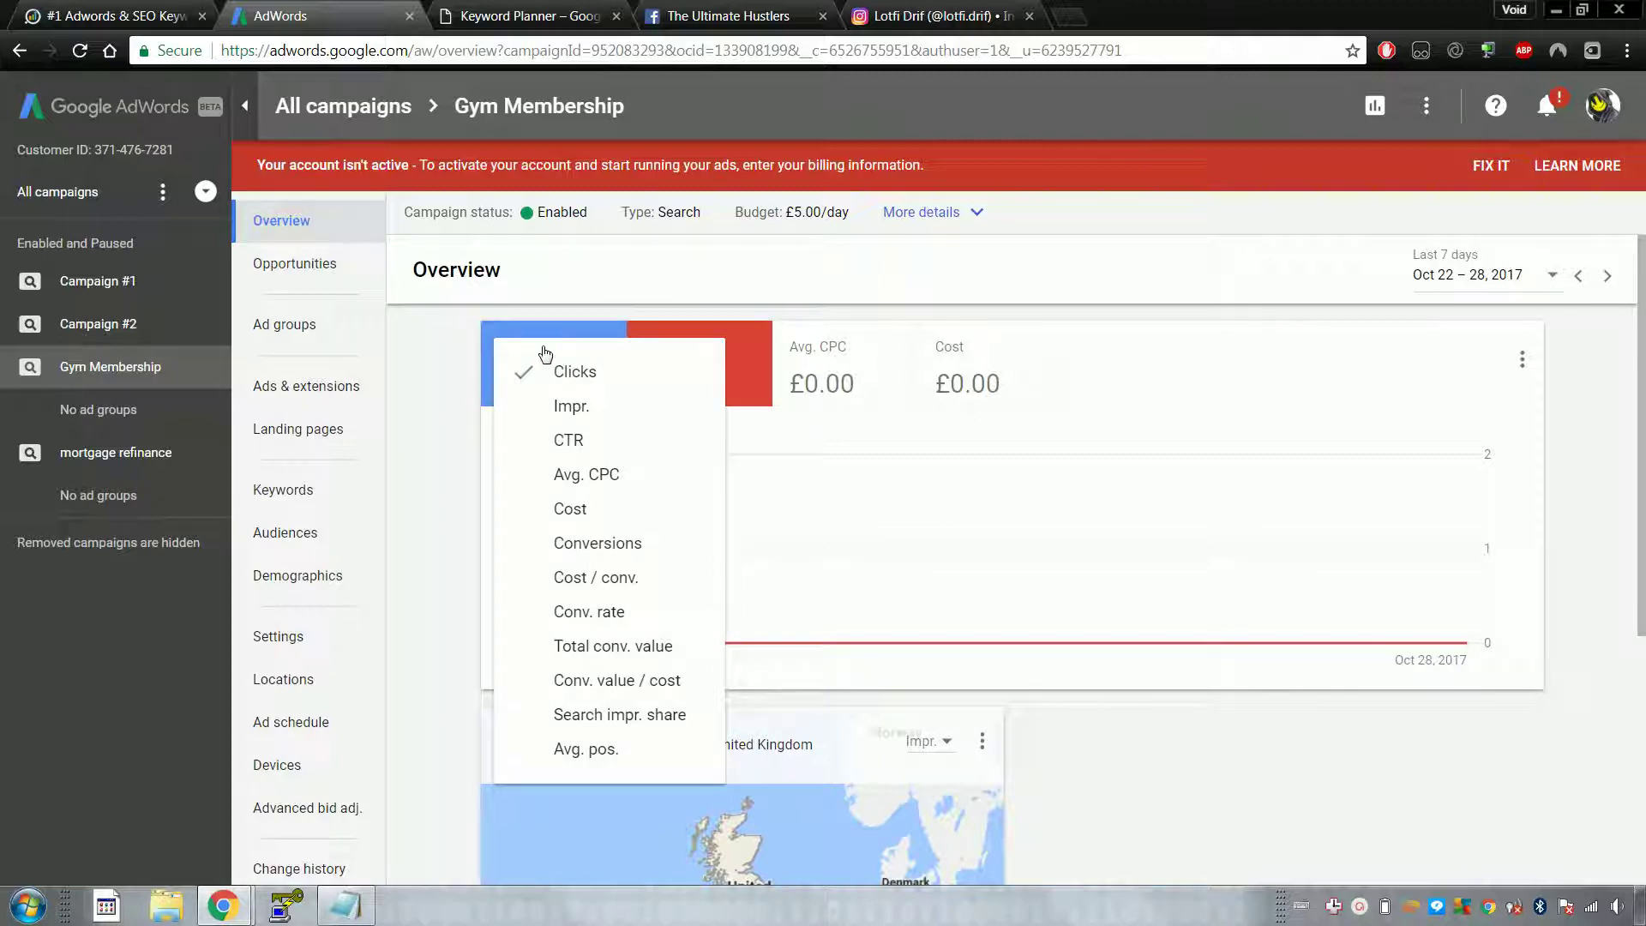
pyautogui.click(591, 16)
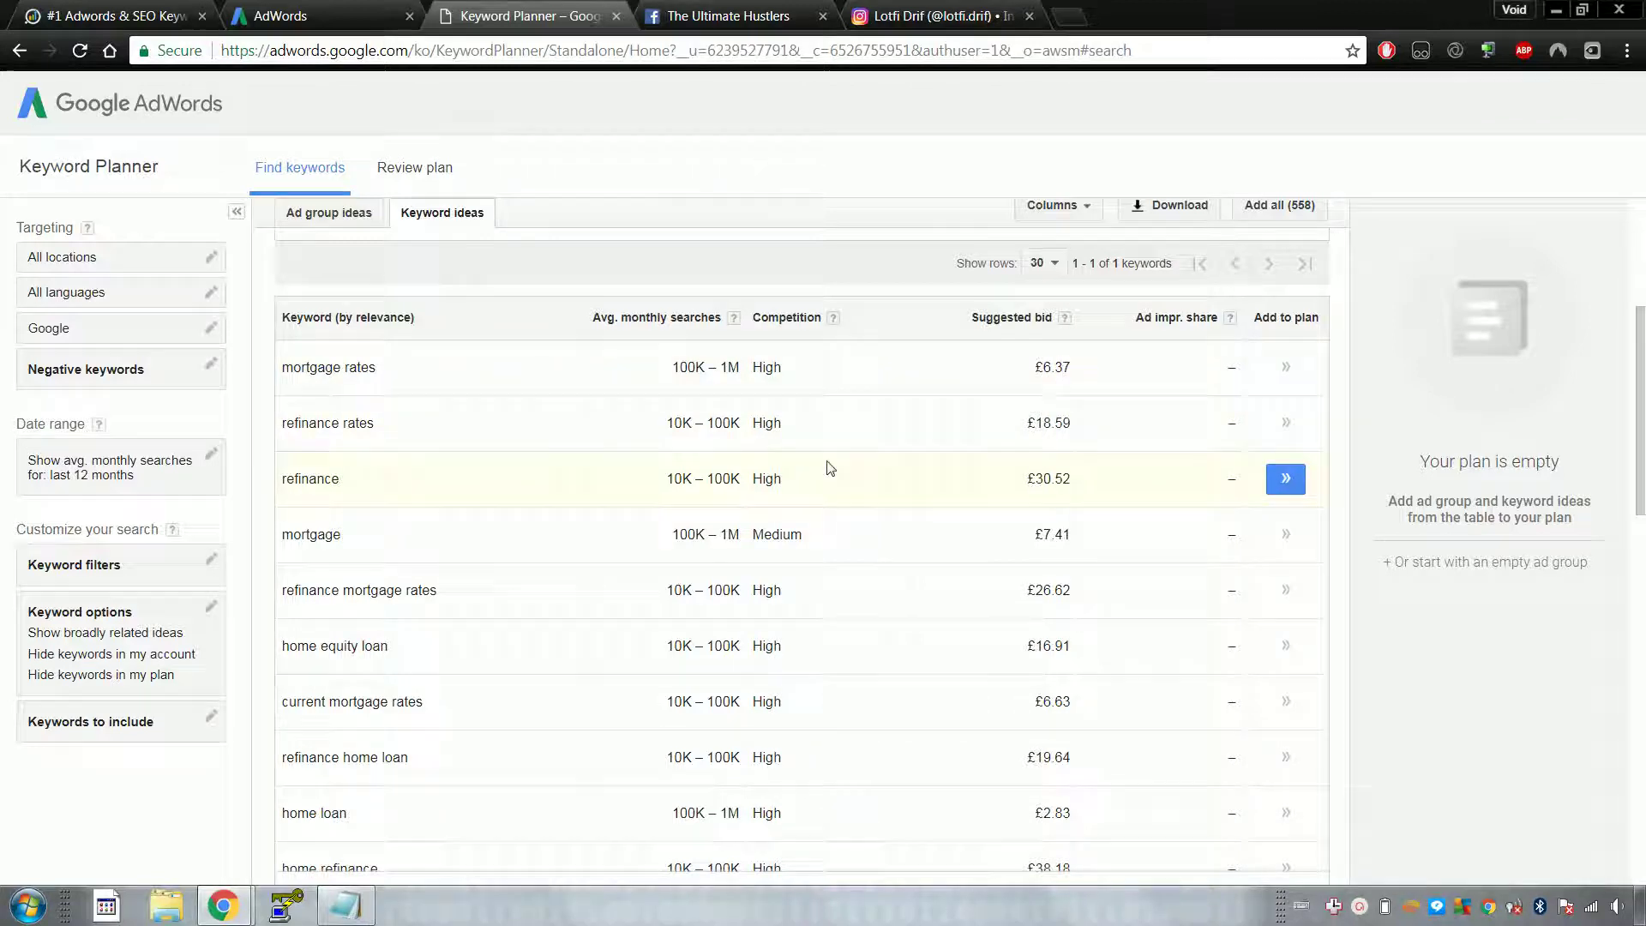
# Step: Scroll through the 558 mortgage refinance keyword ideas, then bring up the Start menu
pyautogui.scroll(-1, 746, 441)
pyautogui.scroll(-2, 743, 421)
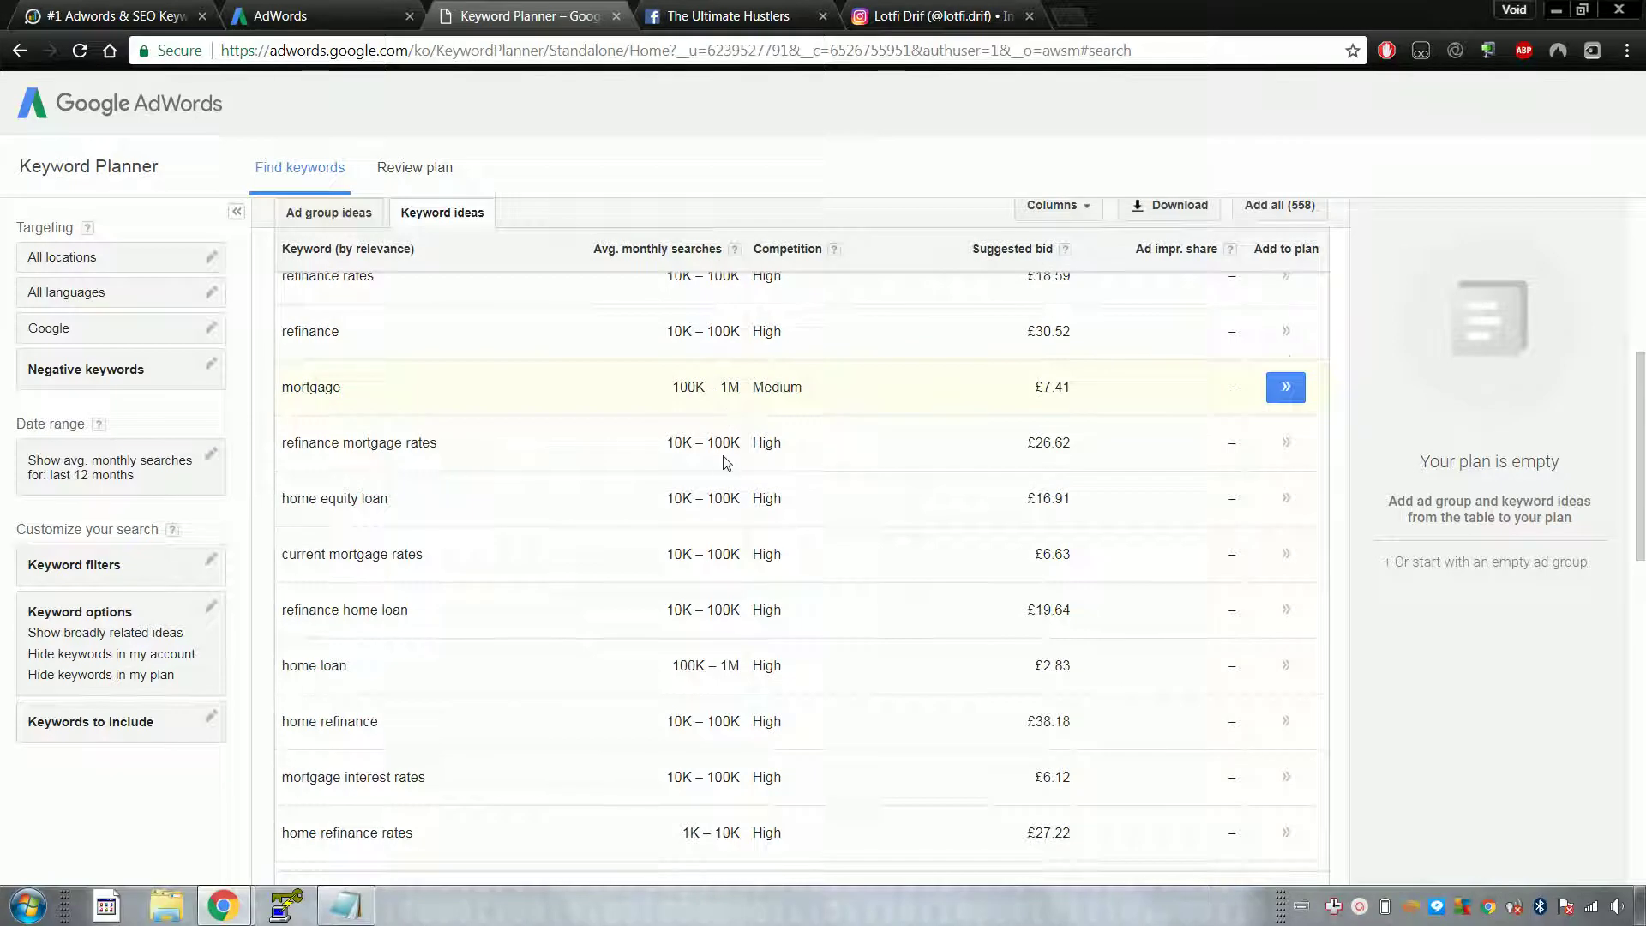
pyautogui.scroll(-2, 670, 435)
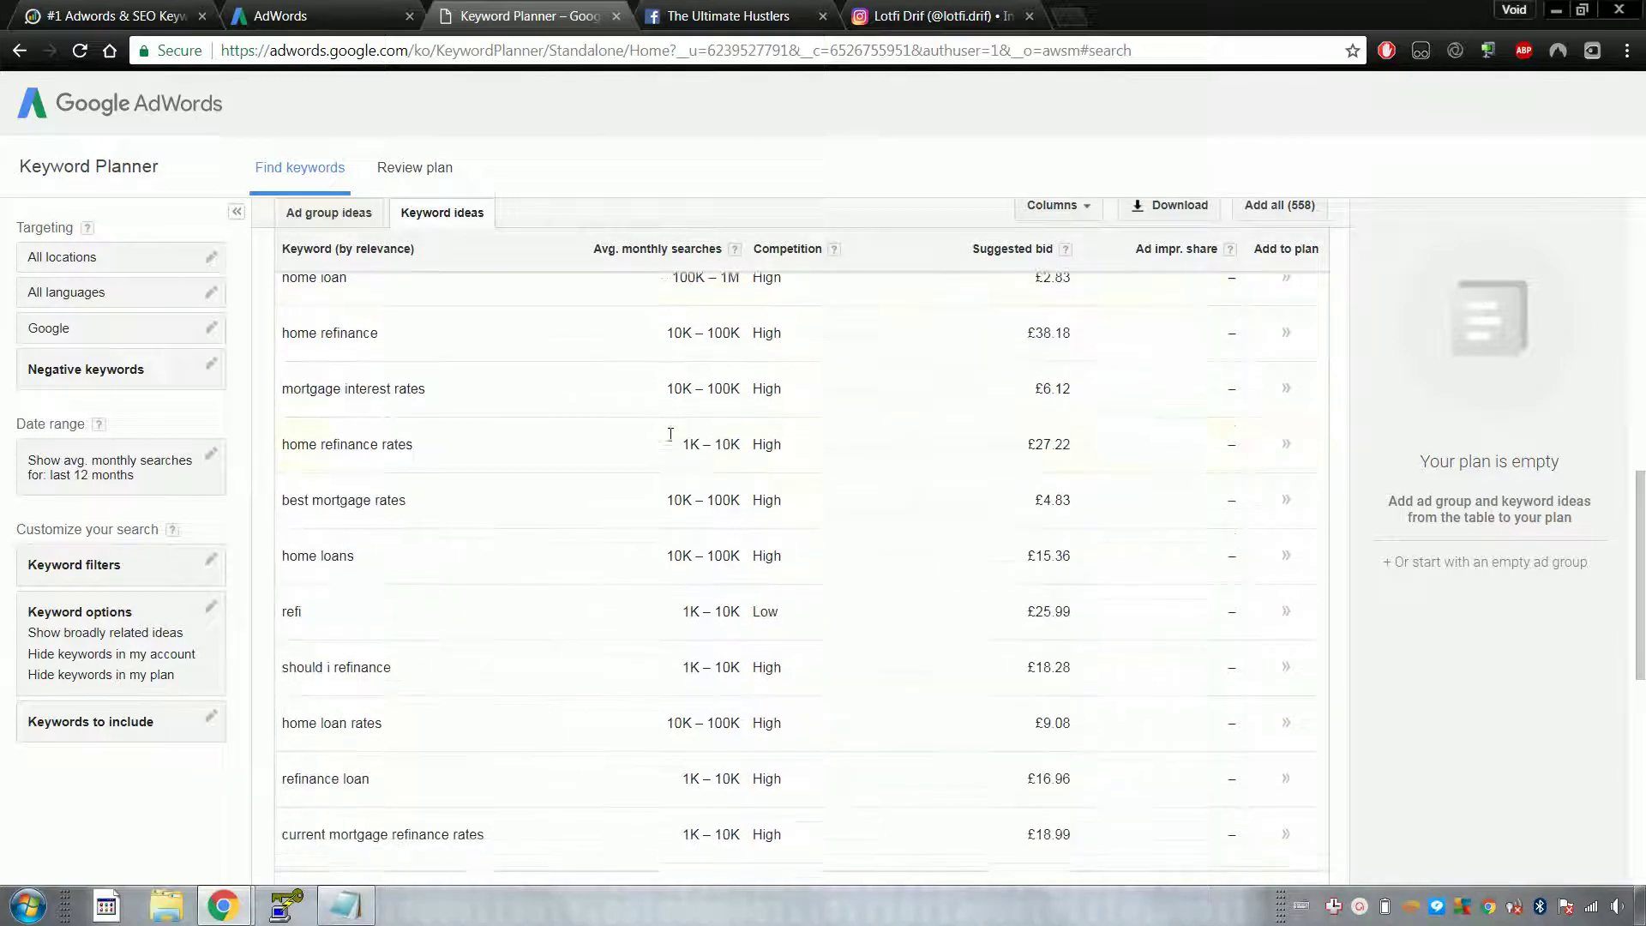
pyautogui.scroll(5, 670, 434)
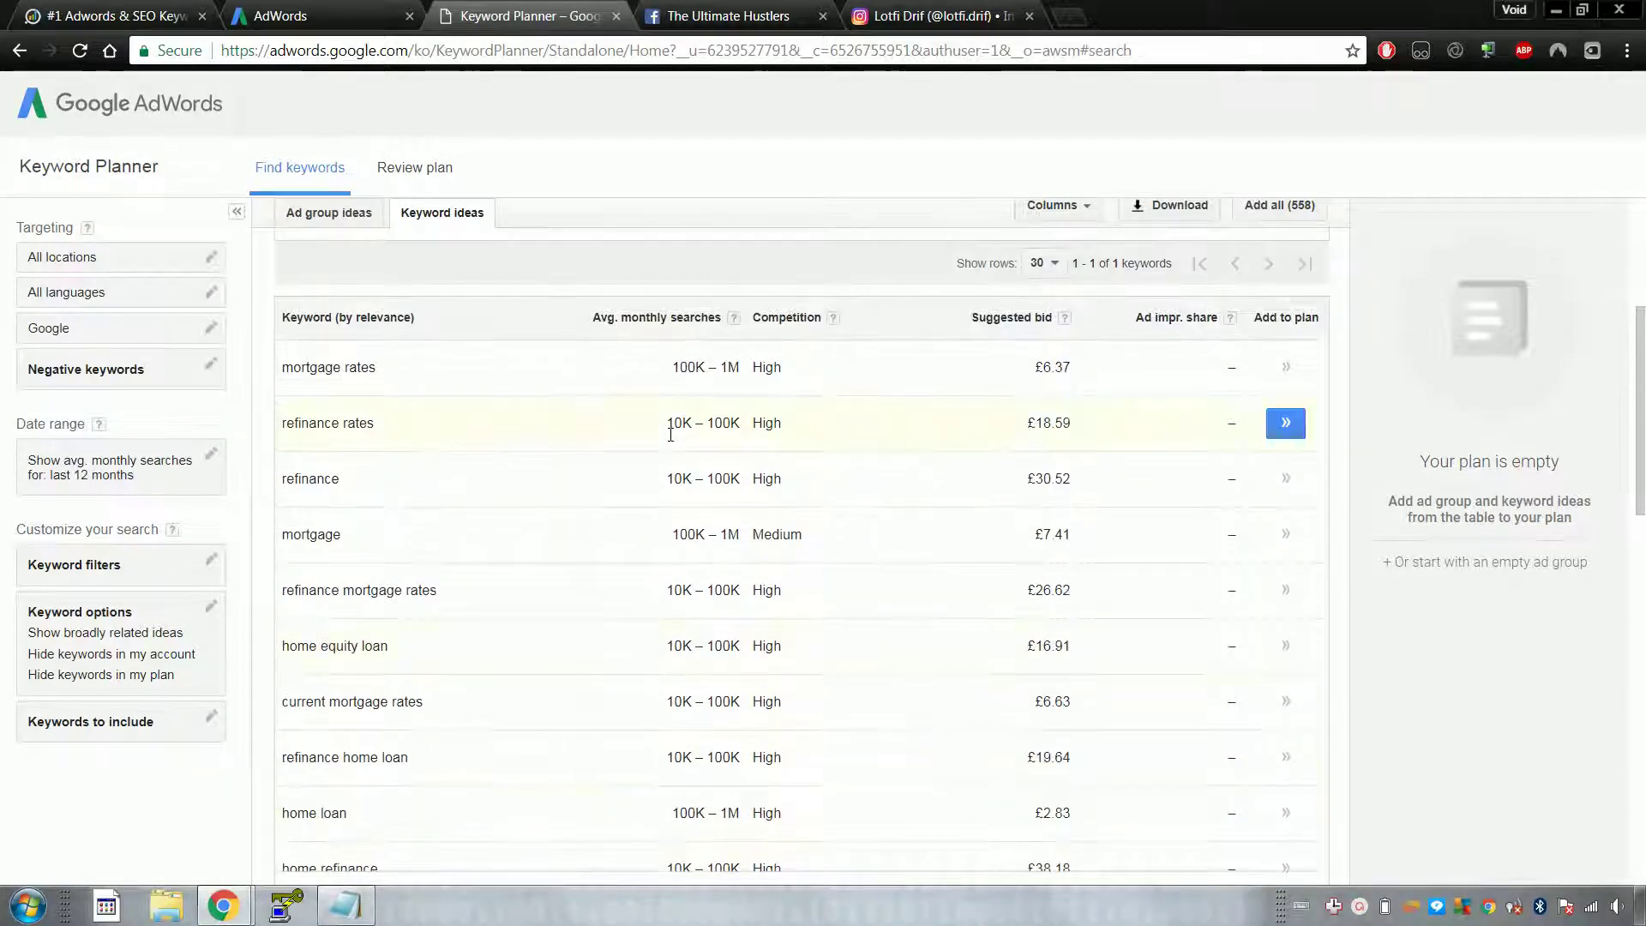
pyautogui.scroll(4, 673, 442)
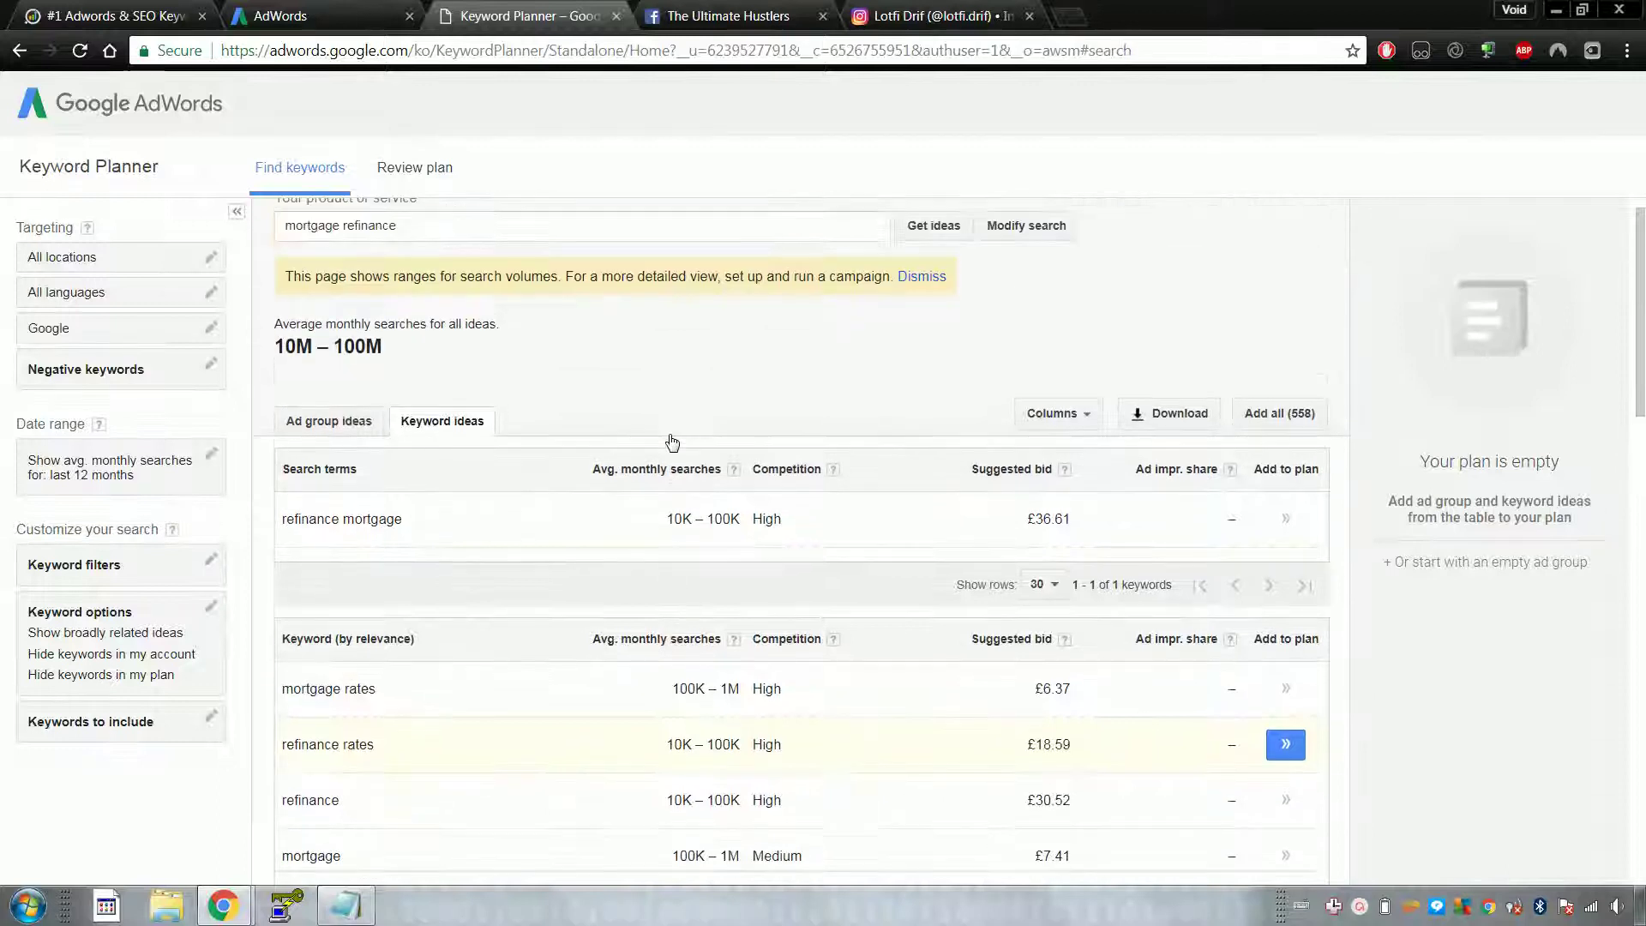
pyautogui.scroll(1, 672, 441)
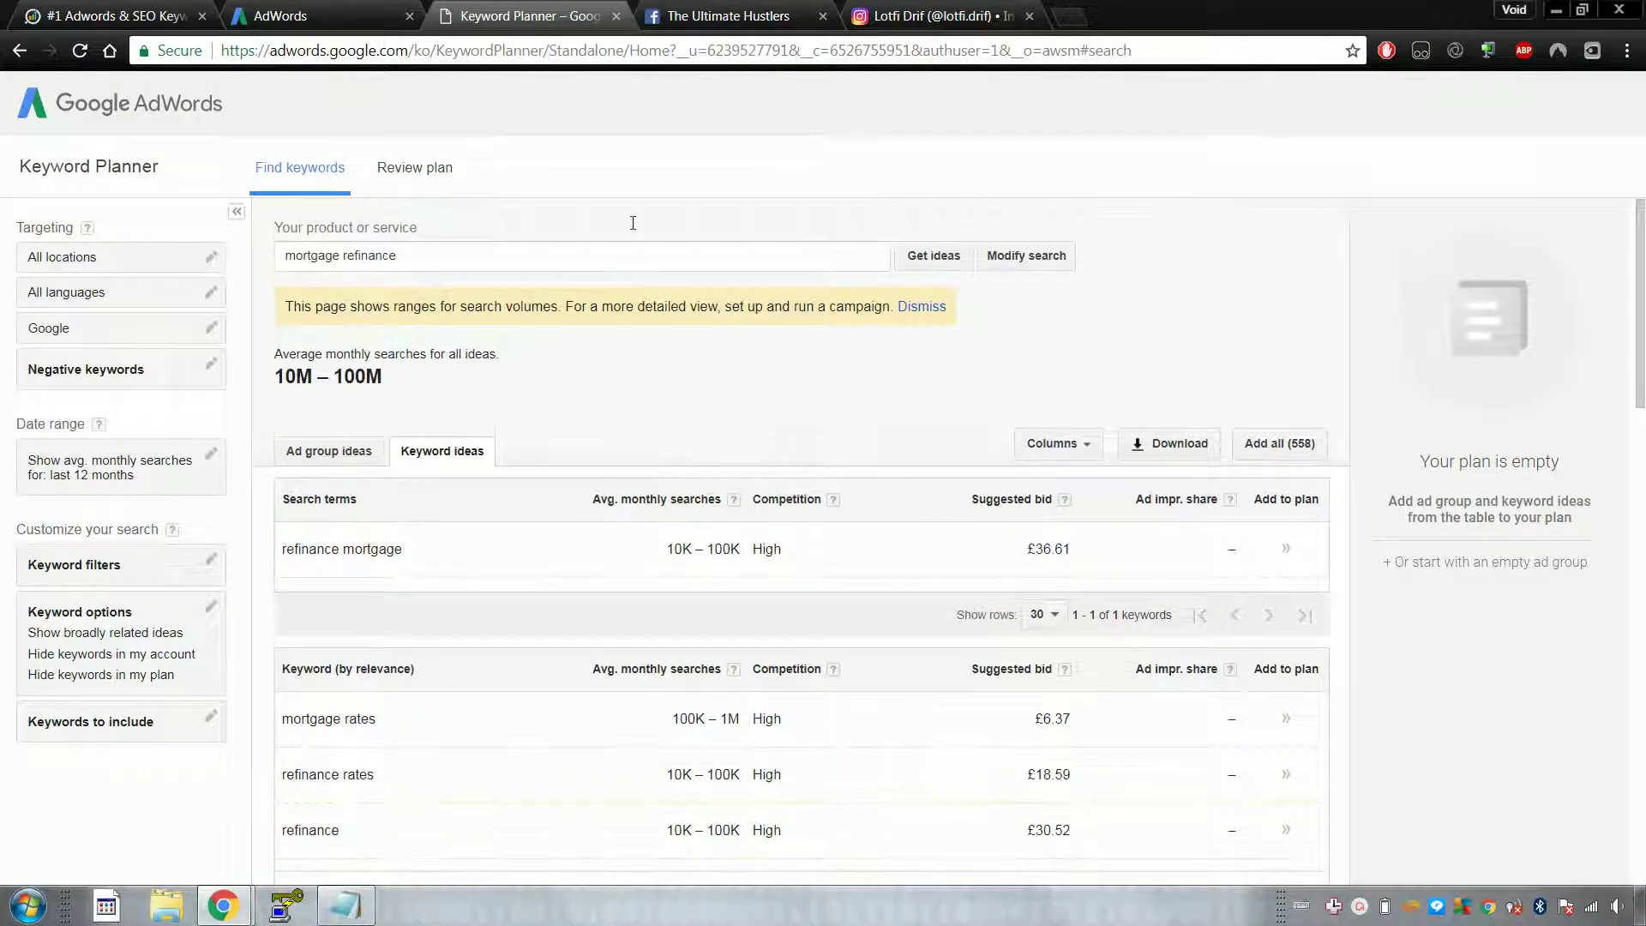
pyautogui.click(699, 19)
pyautogui.click(548, 15)
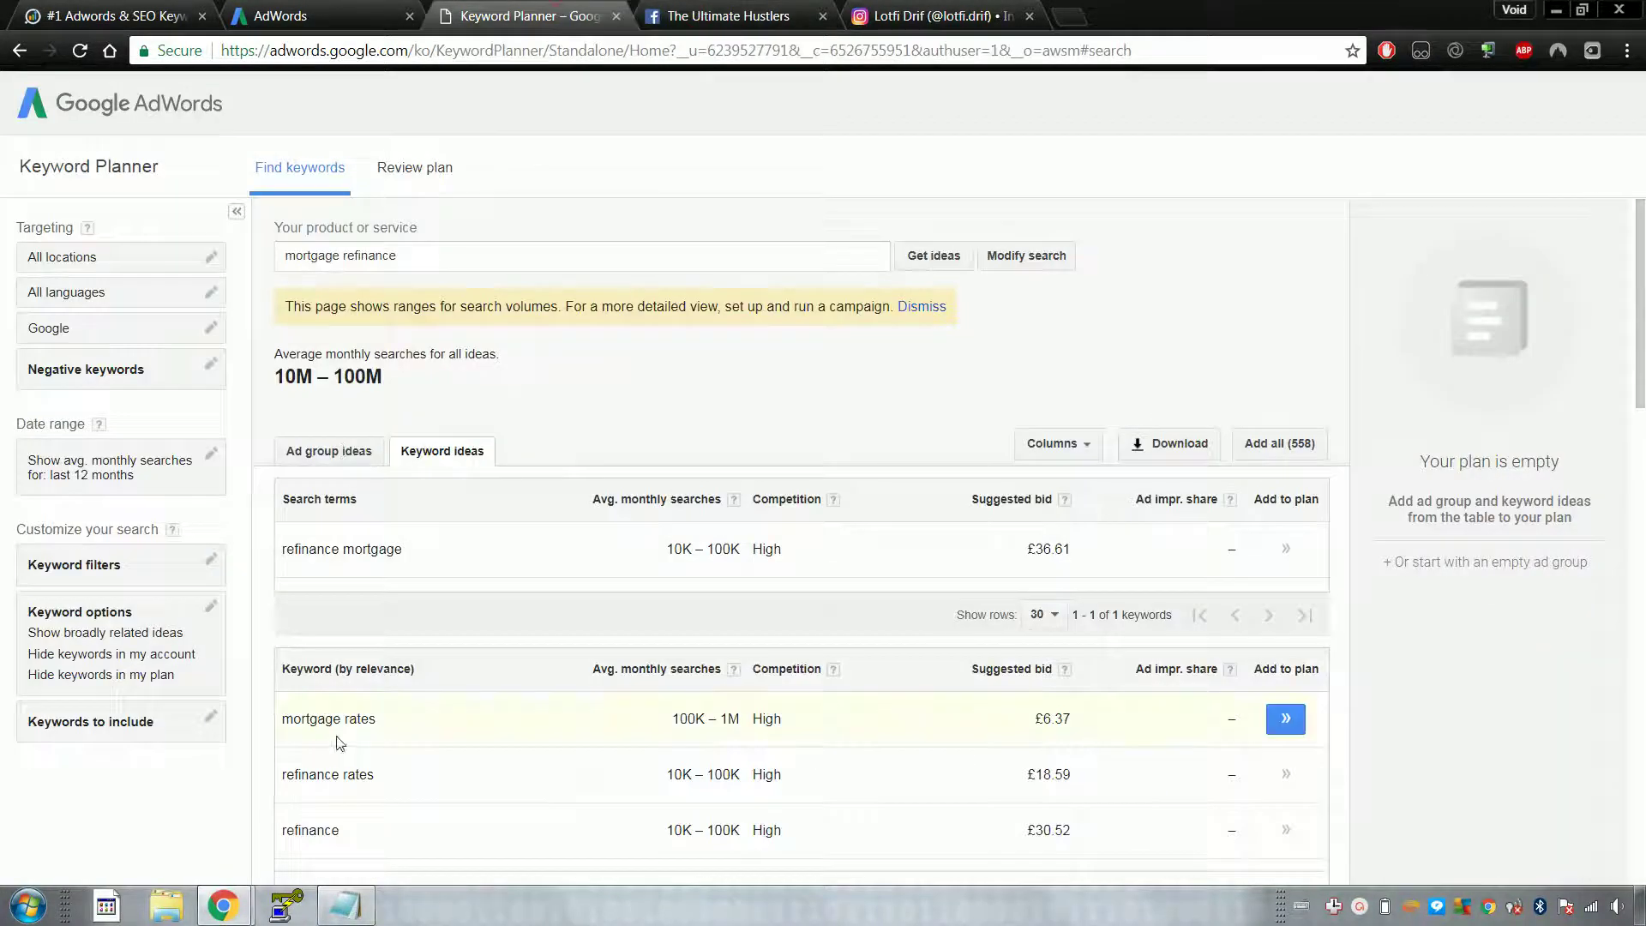
pyautogui.press('super')
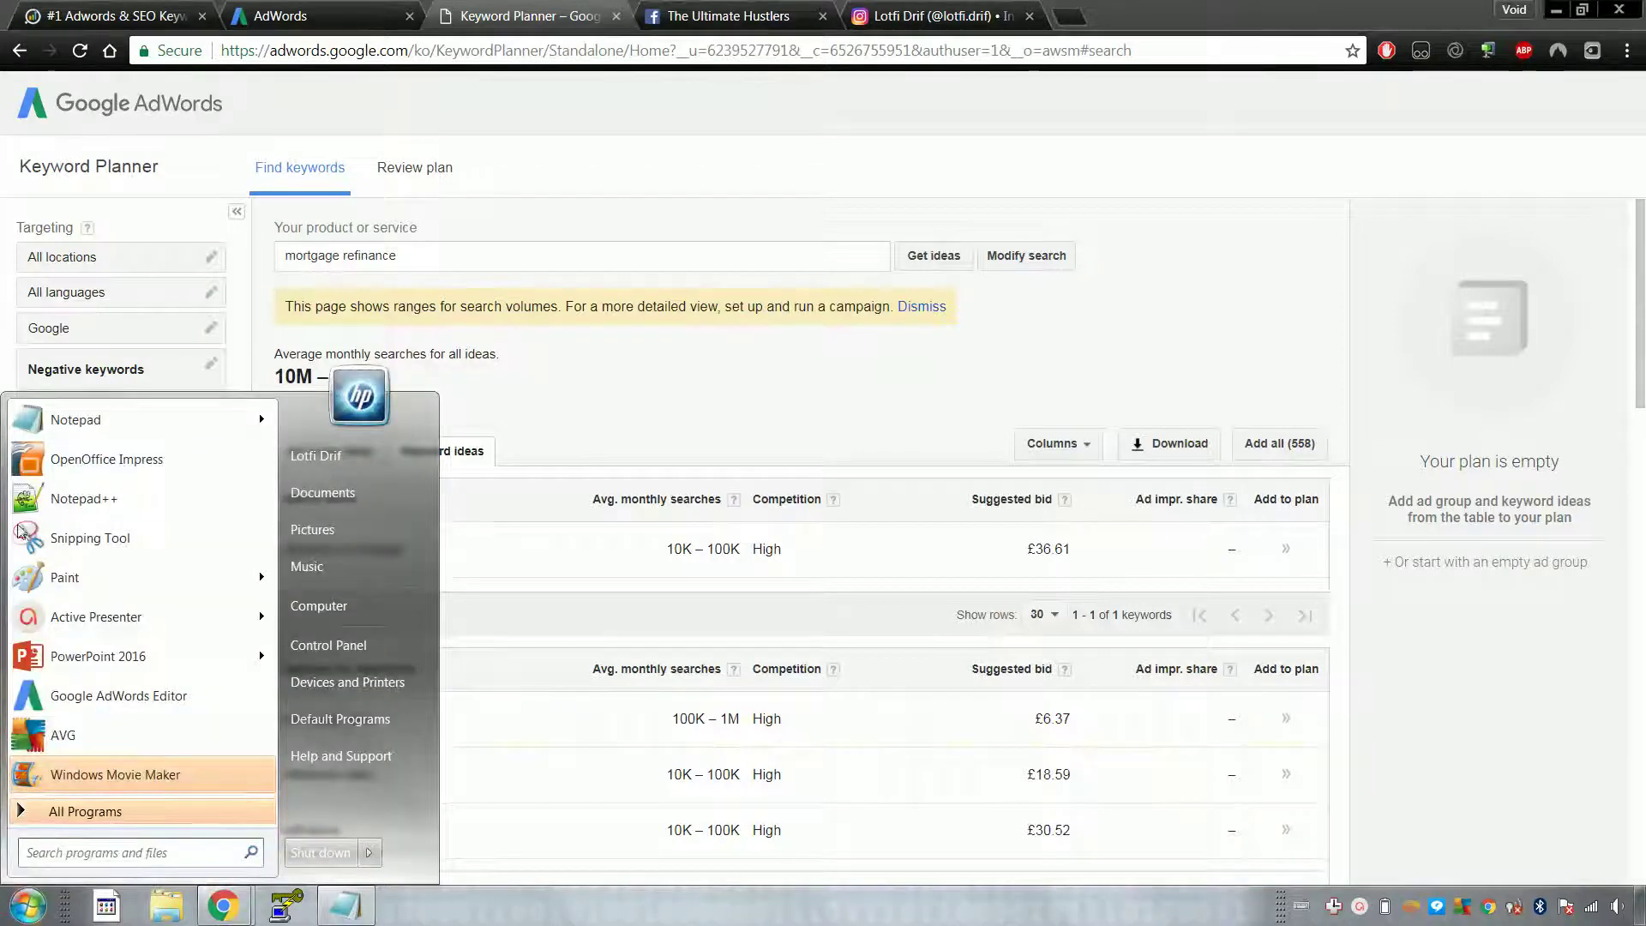
# Step: Launch Notepad and list Ad relevance, Landing page relevance, Expected CTR, Historic accound data
pyautogui.click(259, 413)
pyautogui.moveTo(357, 278); pyautogui.dragTo(566, 205)
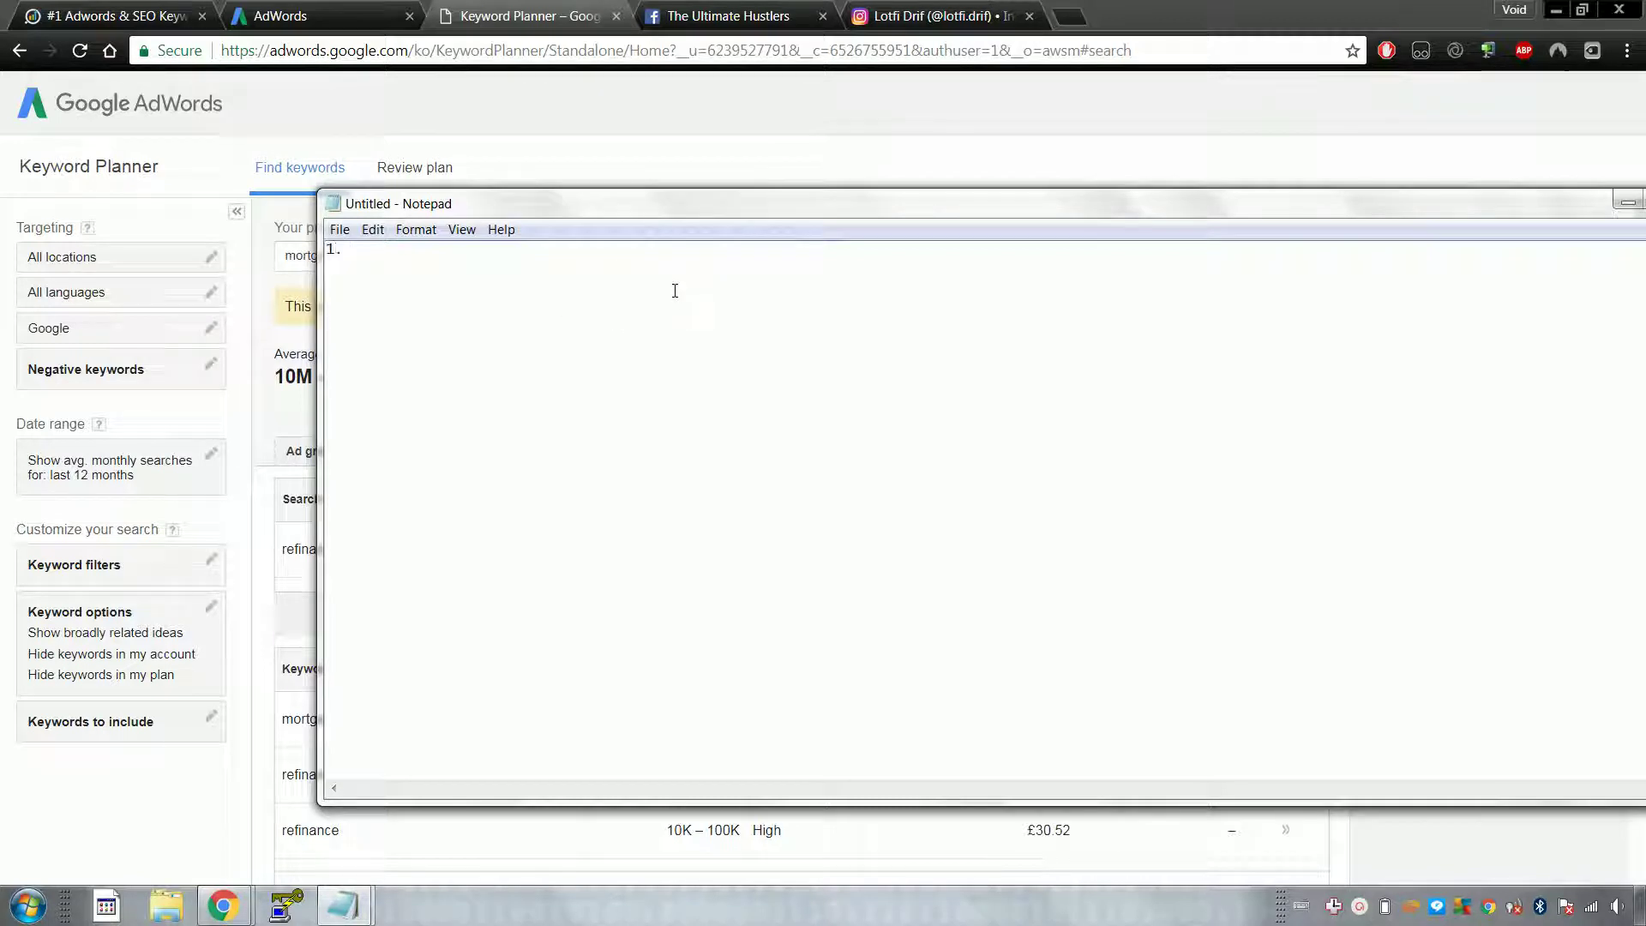
pyautogui.write('Ad')
pyautogui.write('page relevance')
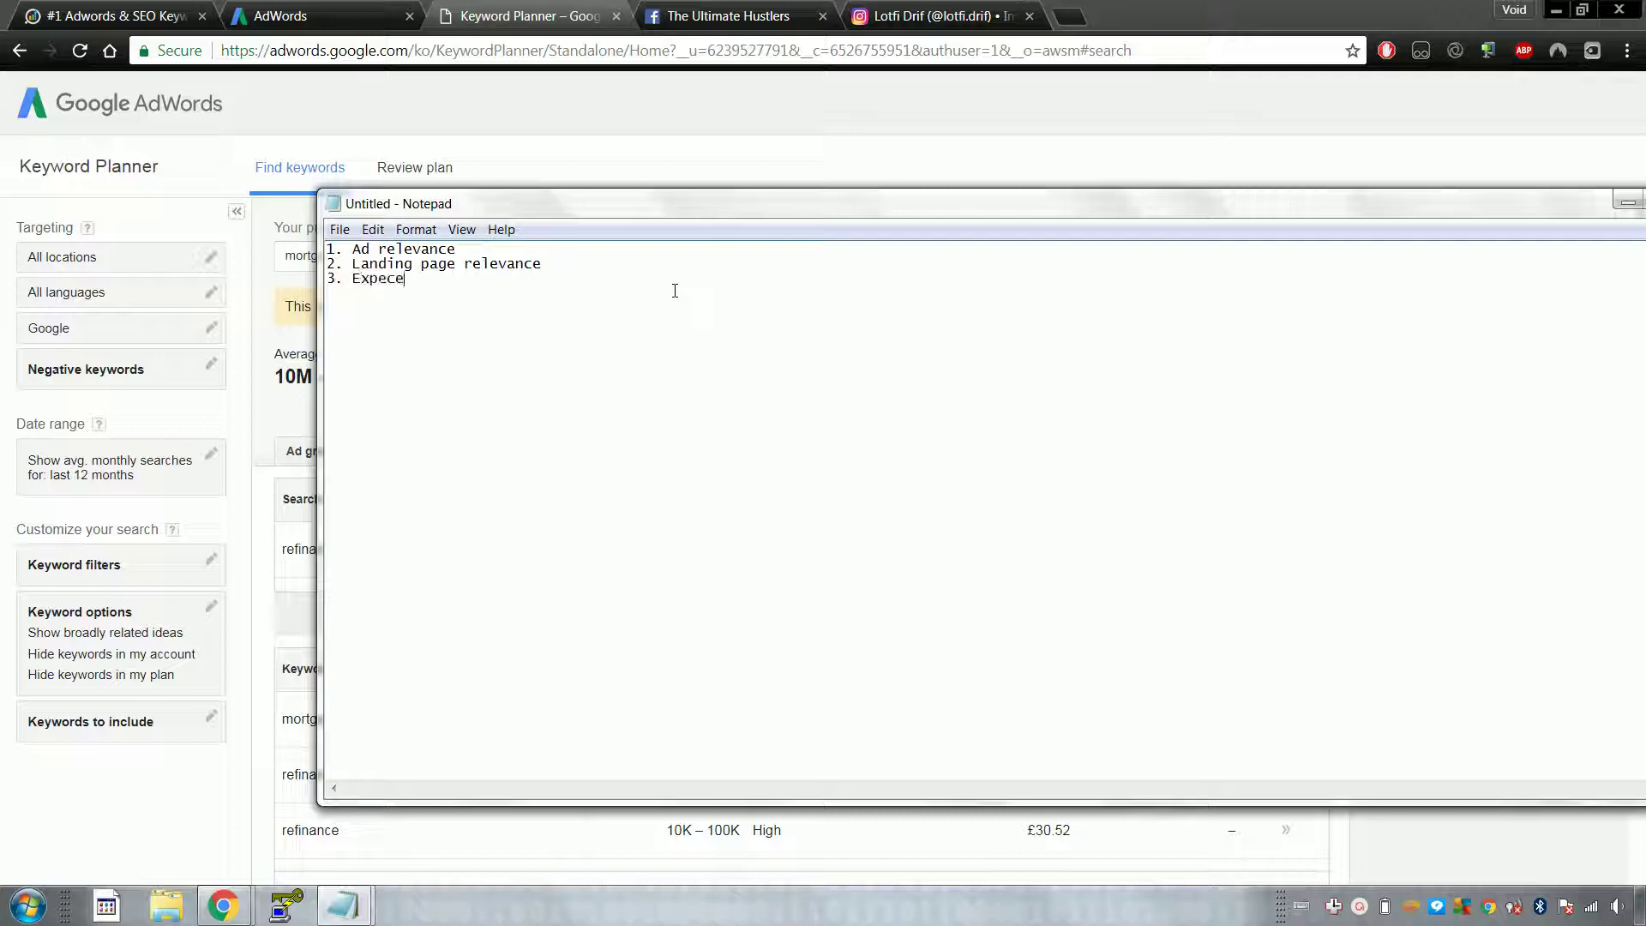
pyautogui.press('Return')
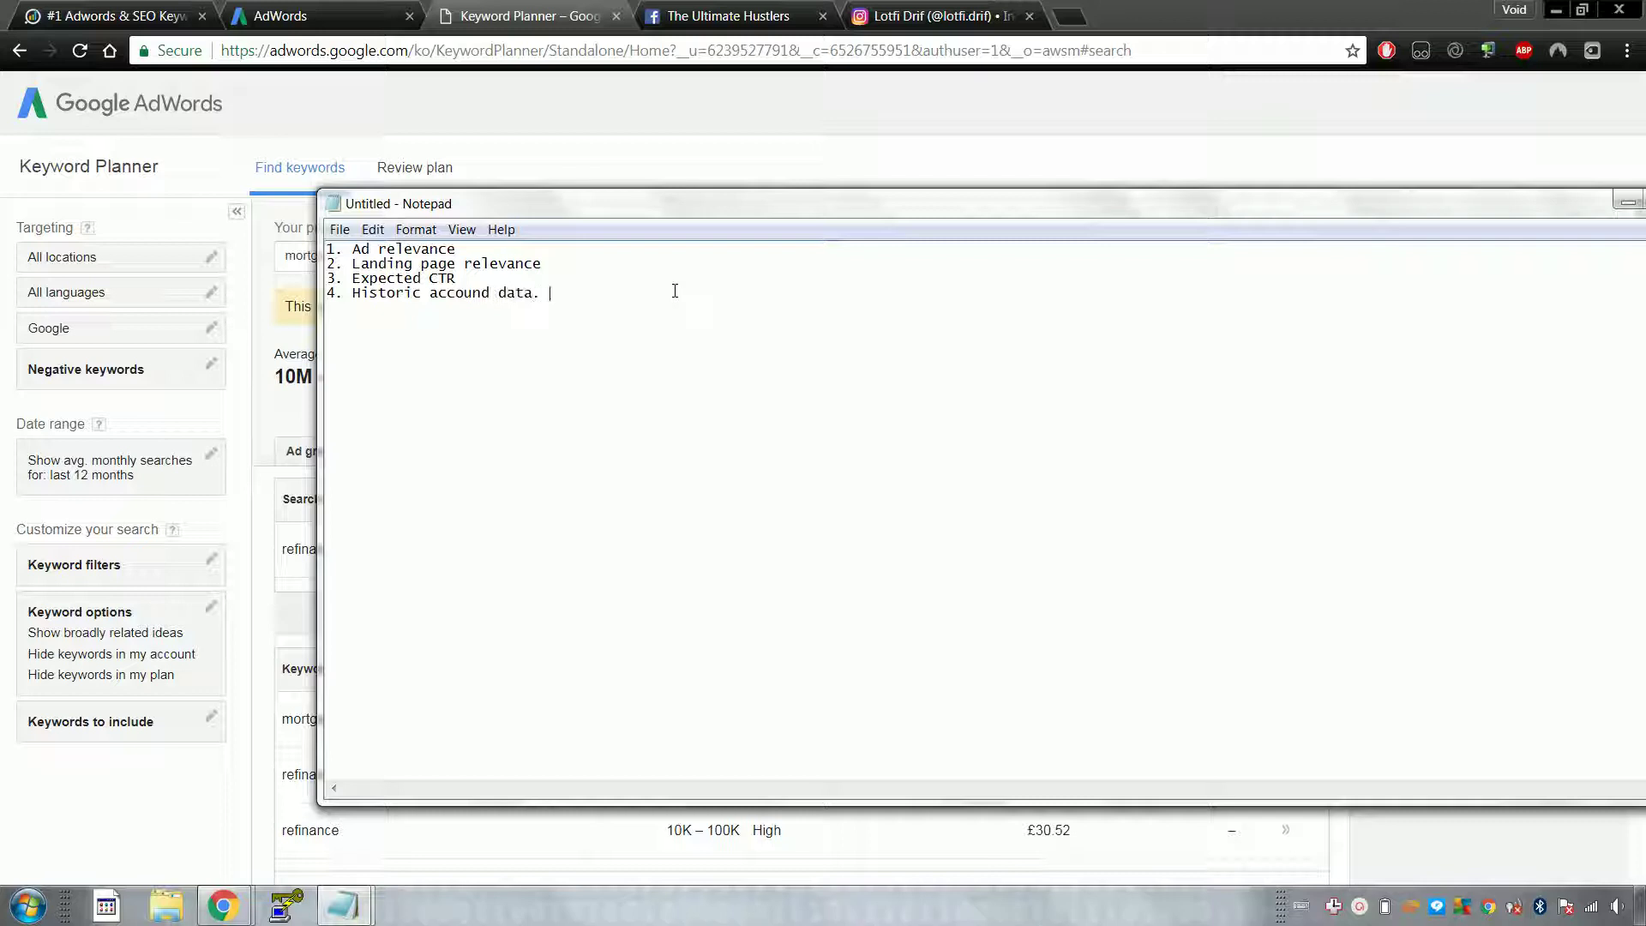
# Step: Select and review the words and items in the quality factor list
pyautogui.doubleClick(569, 265)
pyautogui.click(568, 264)
pyautogui.moveTo(458, 276); pyautogui.dragTo(326, 250)
pyautogui.click(360, 252)
pyautogui.moveTo(345, 249); pyautogui.dragTo(454, 249)
pyautogui.click(449, 250)
pyautogui.doubleClick(449, 249)
pyautogui.click(450, 249)
# Step: Move, maximize and restore the Notepad window, then return to Chrome
pyautogui.moveTo(516, 204); pyautogui.dragTo(546, 248)
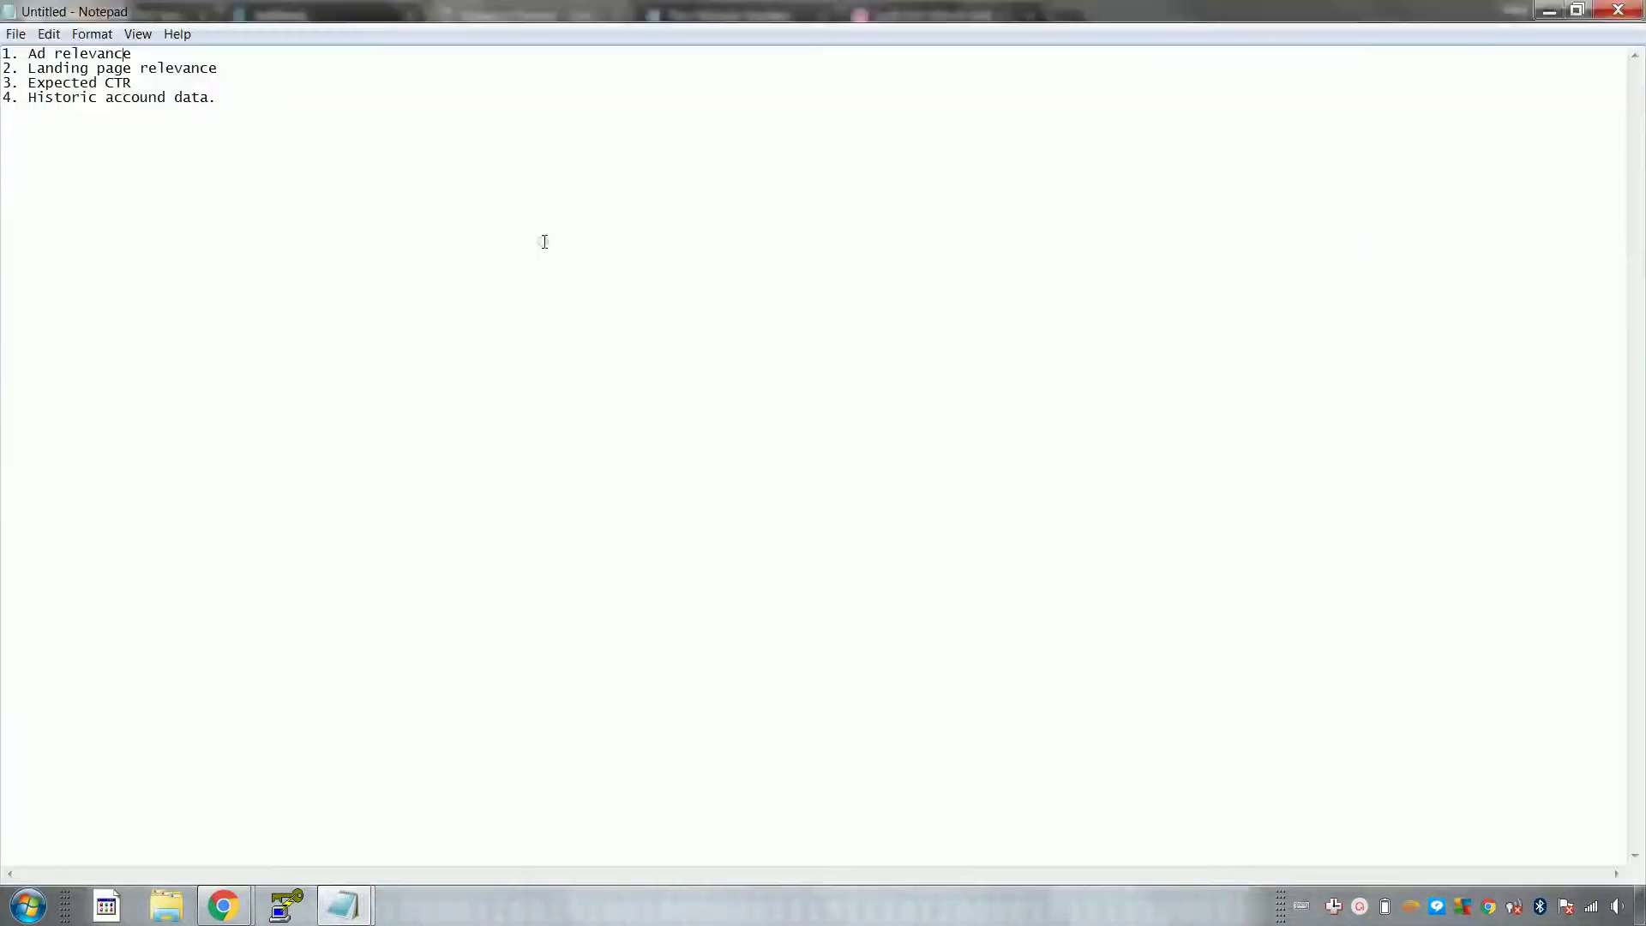
pyautogui.doubleClick(546, 249)
pyautogui.click(1577, 9)
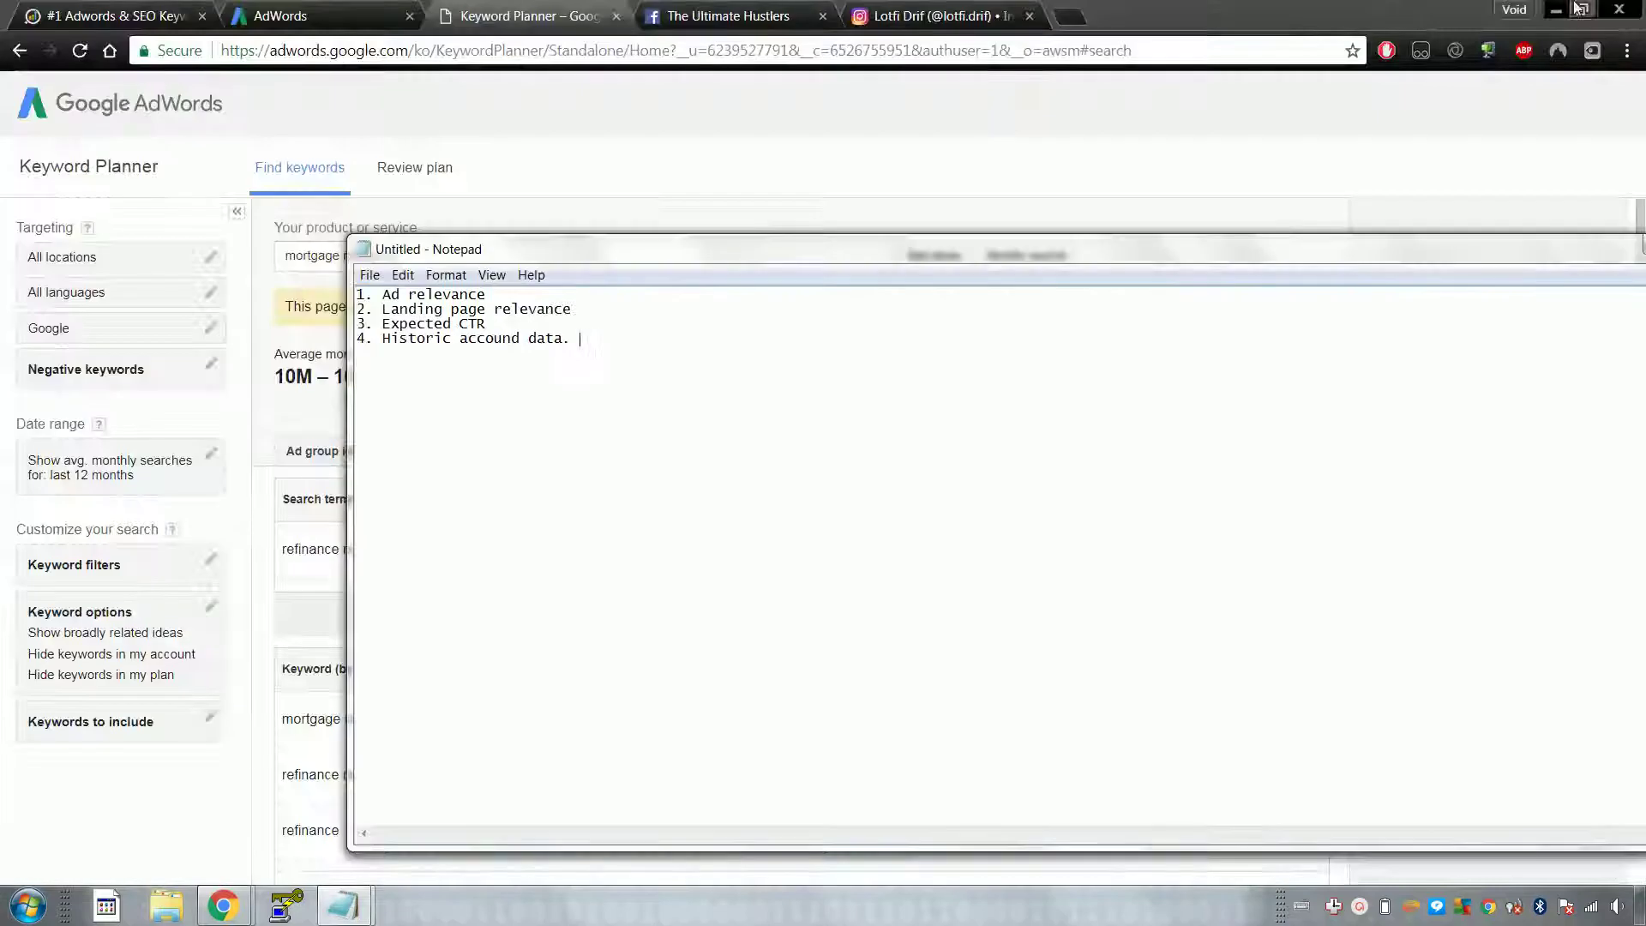
pyautogui.click(742, 138)
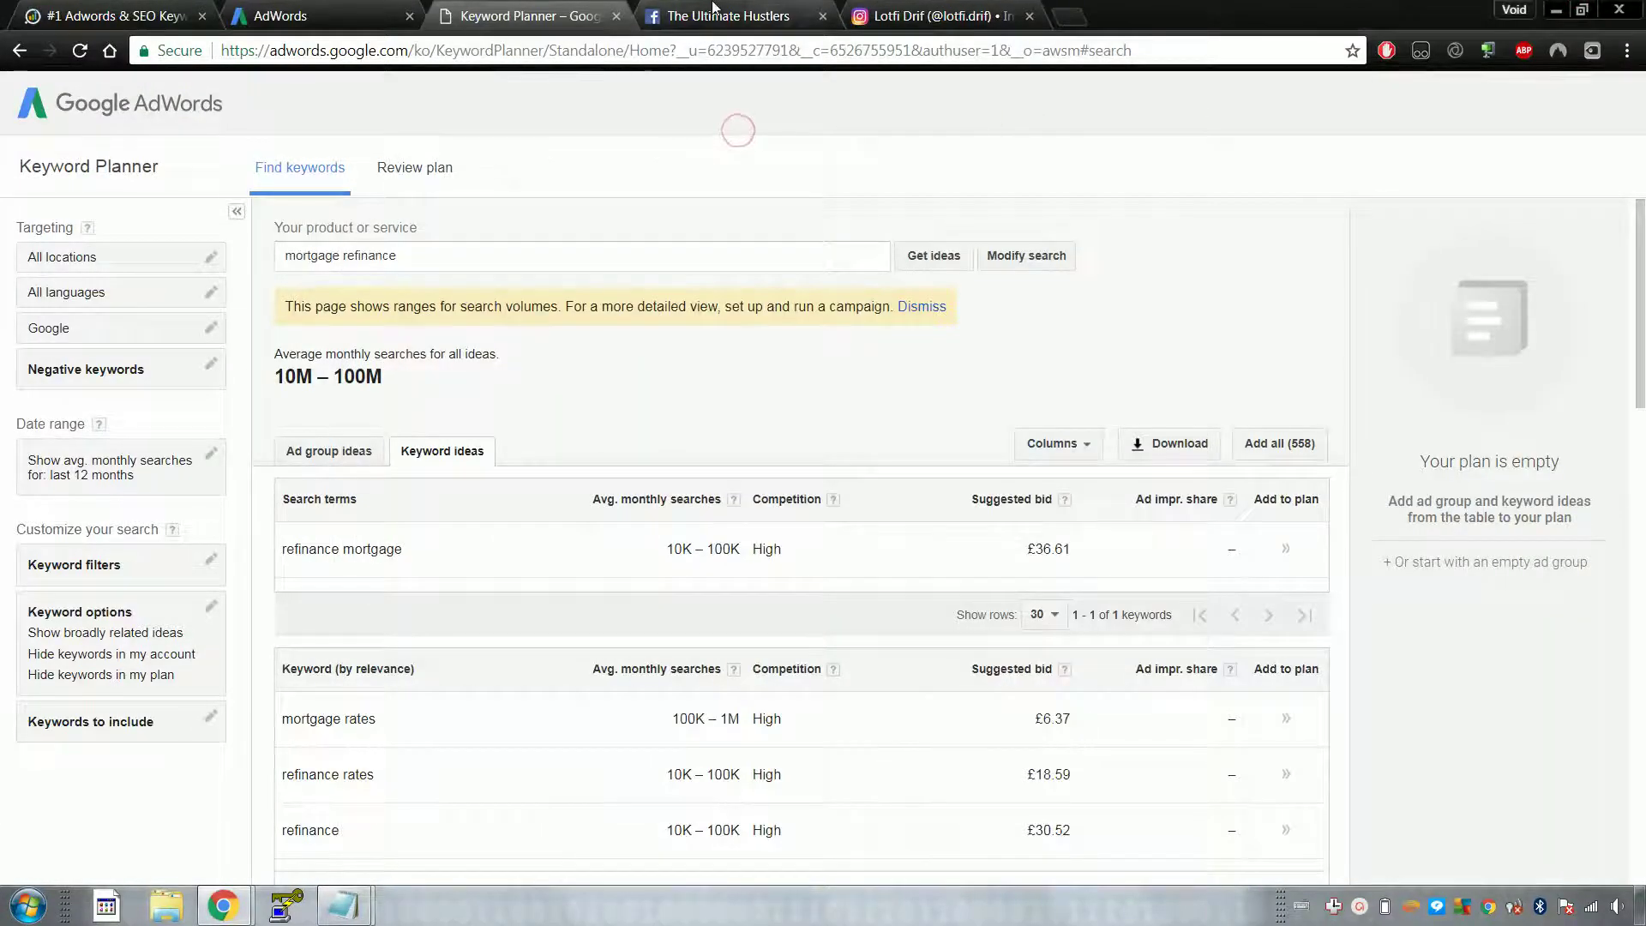
# Step: Move the iSpionage tab into fourth place and open bing.com in a new tab
pyautogui.click(728, 16)
pyautogui.moveTo(142, 7); pyautogui.dragTo(662, 7)
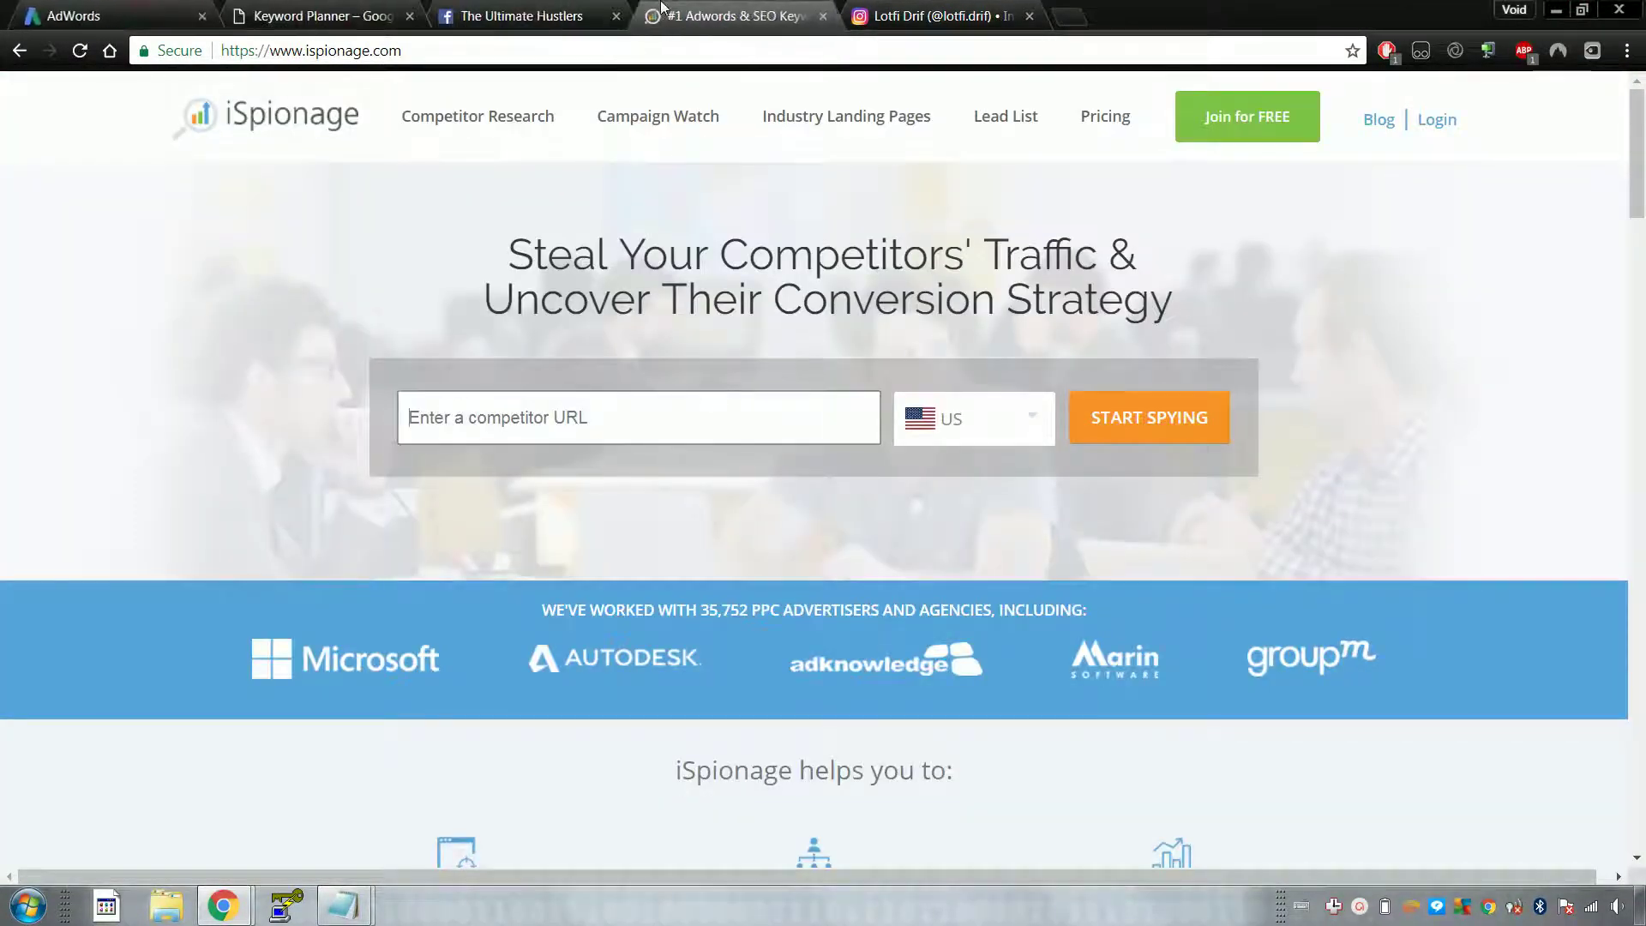
pyautogui.click(1073, 12)
pyautogui.write('bing.com')
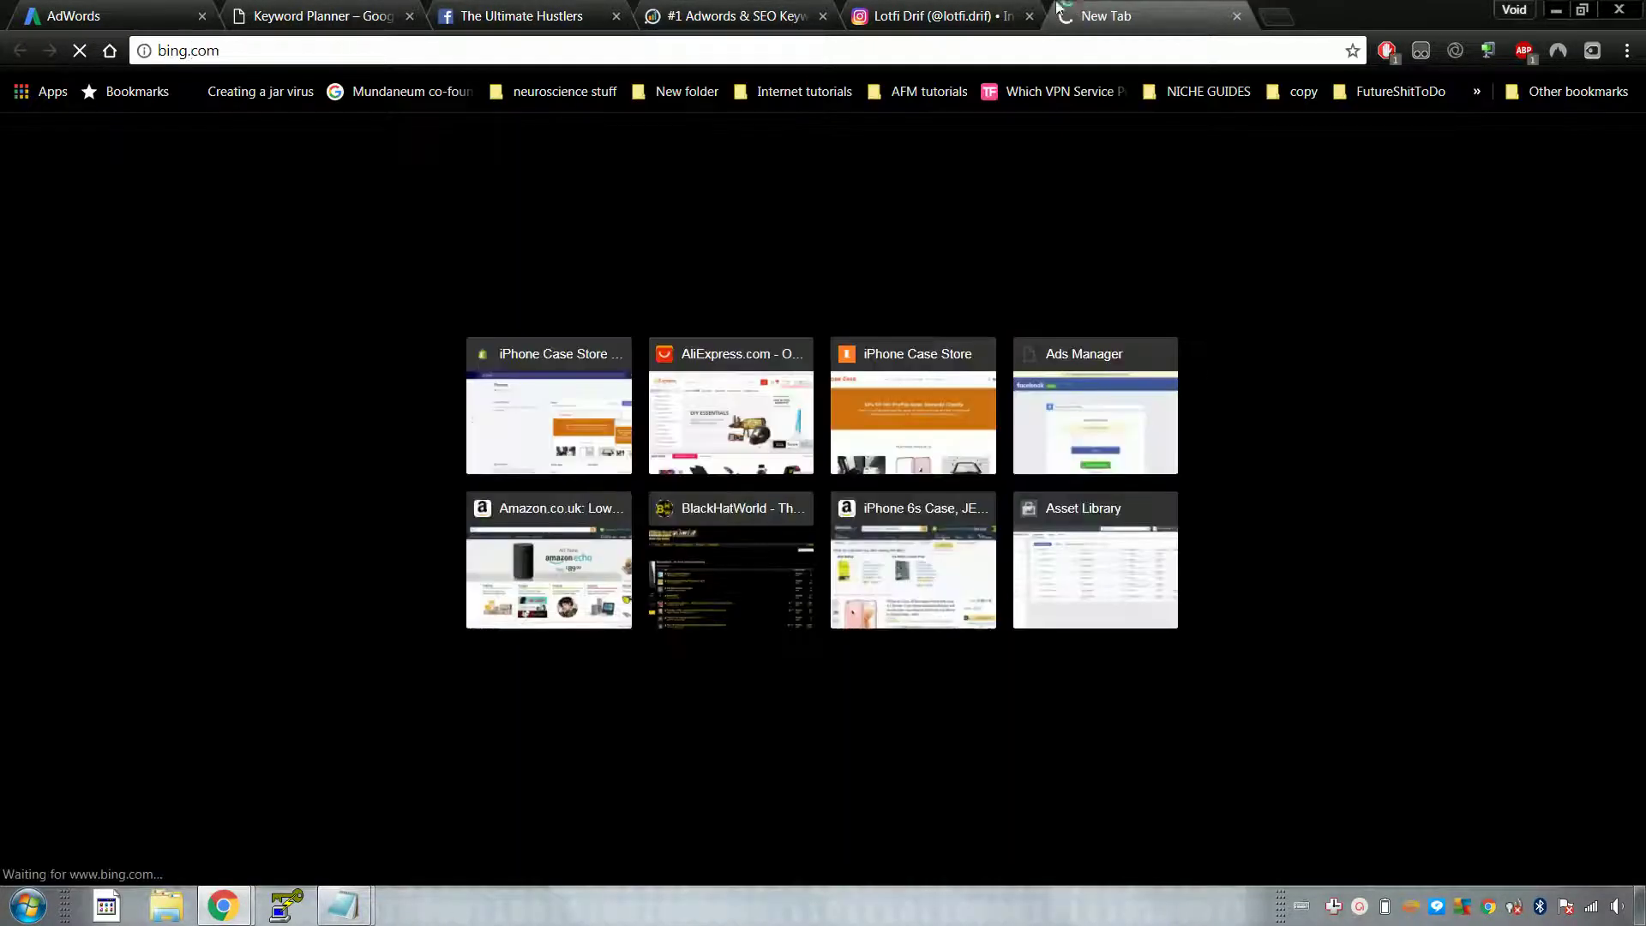
# Step: Check Instagram's new followers list, then return to the Bing homepage search box
pyautogui.click(974, 10)
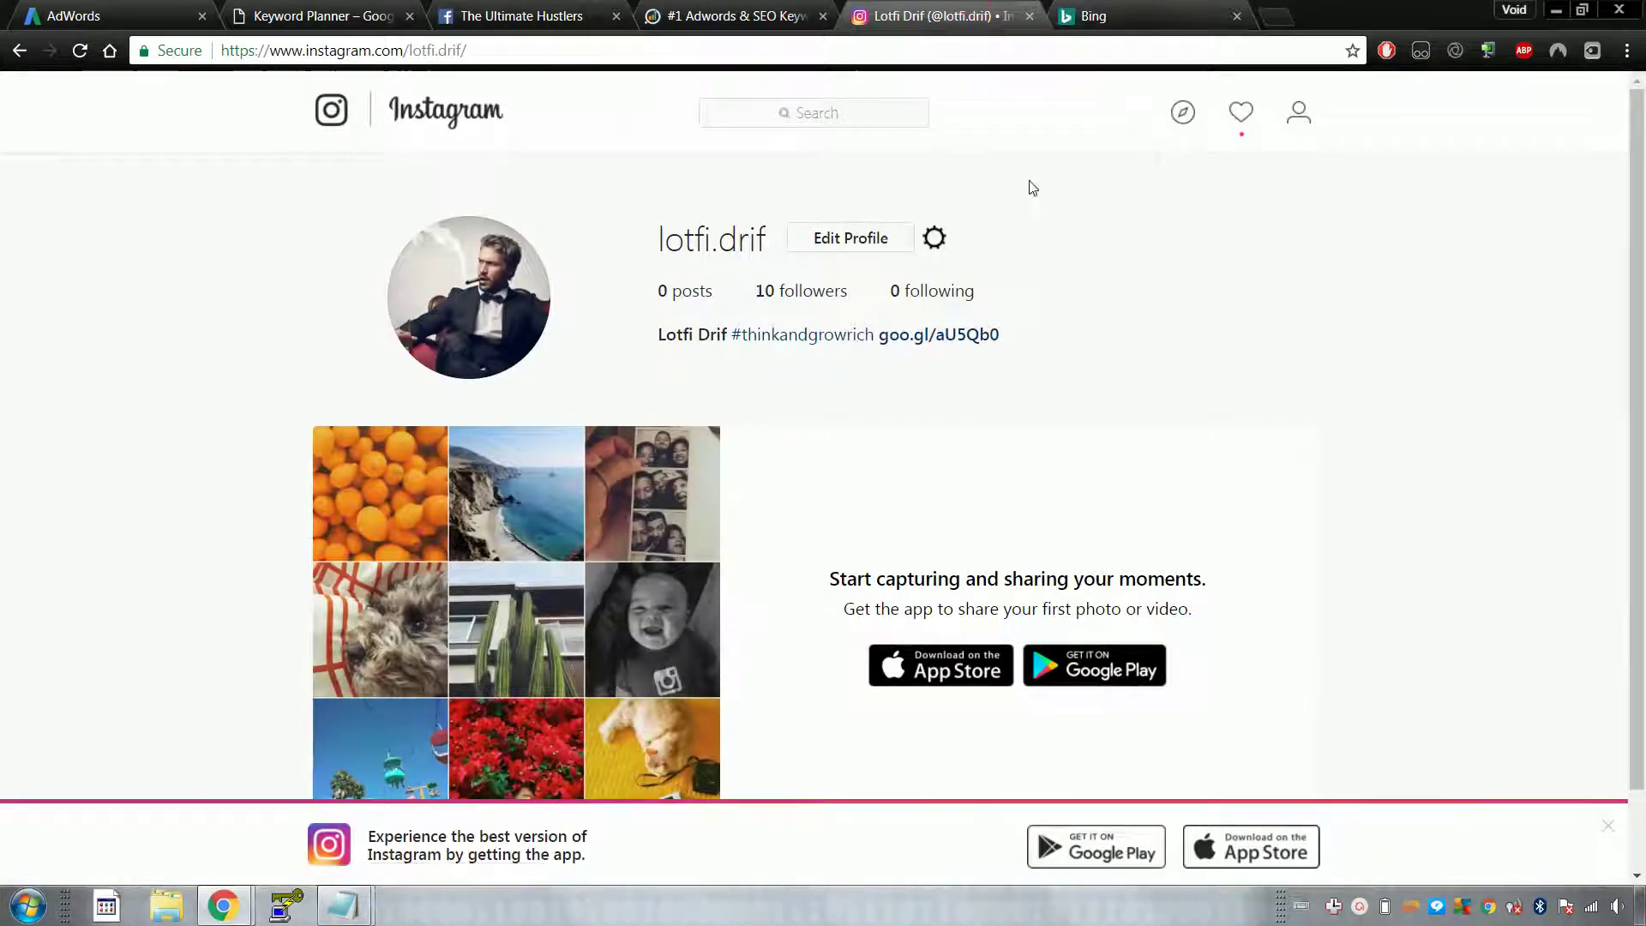
pyautogui.click(1244, 116)
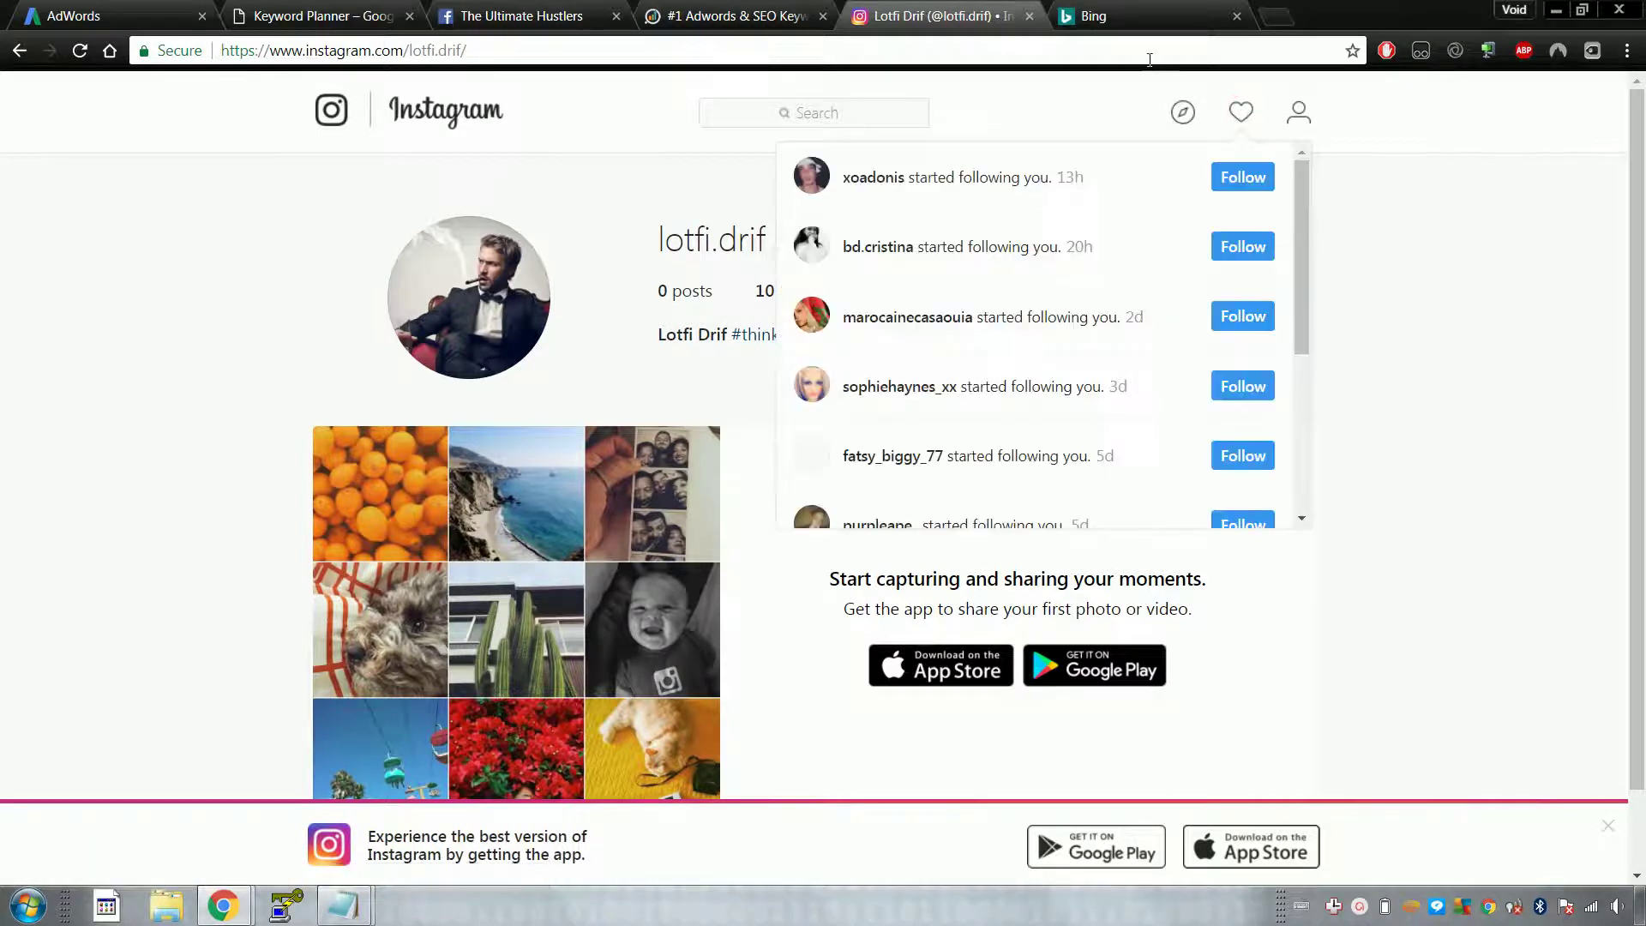
pyautogui.click(1242, 115)
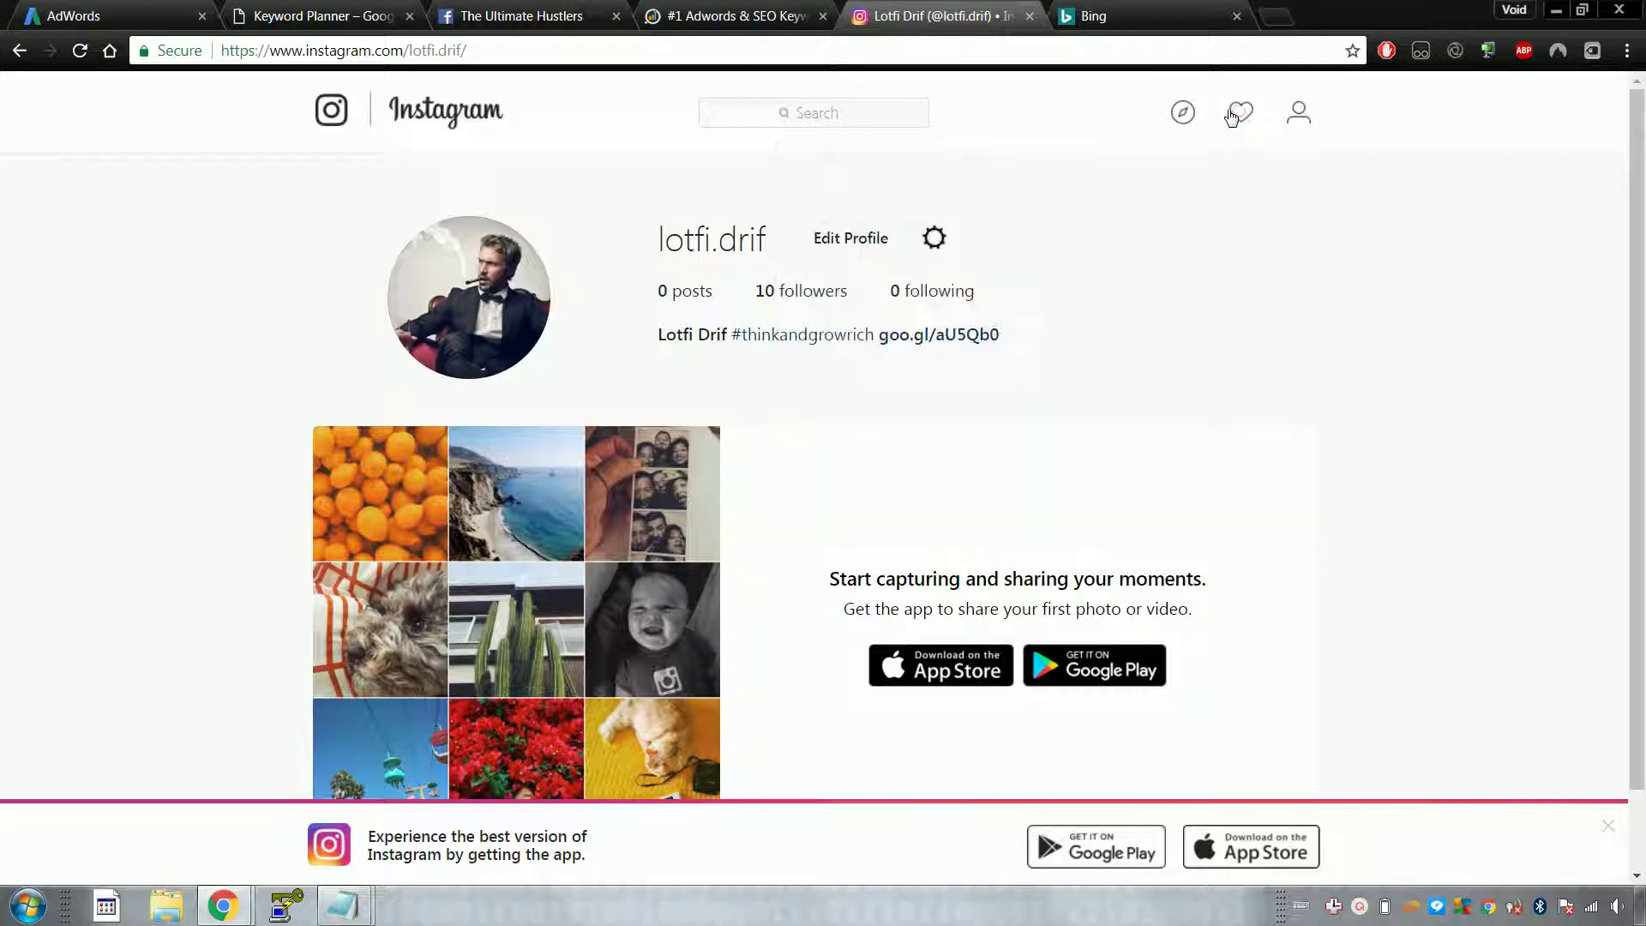
pyautogui.click(1149, 16)
pyautogui.click(673, 312)
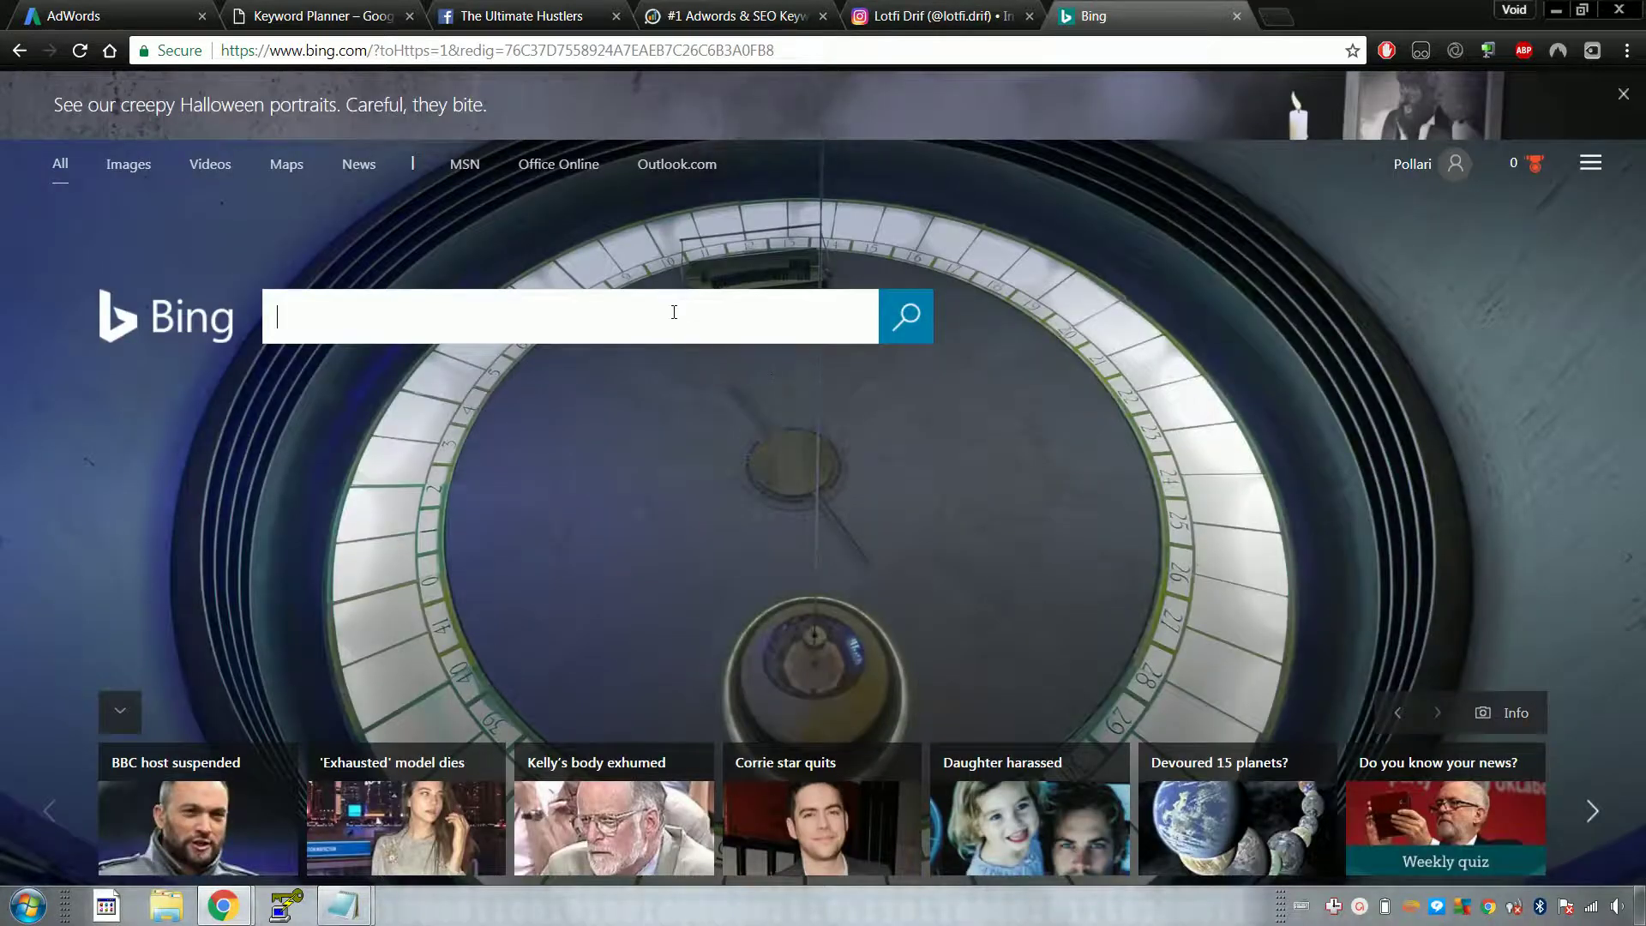
# Step: Search Bing for 'mortgage refinance' and select knowyourmoney.co.uk in the first side ad
pyautogui.write('mort')
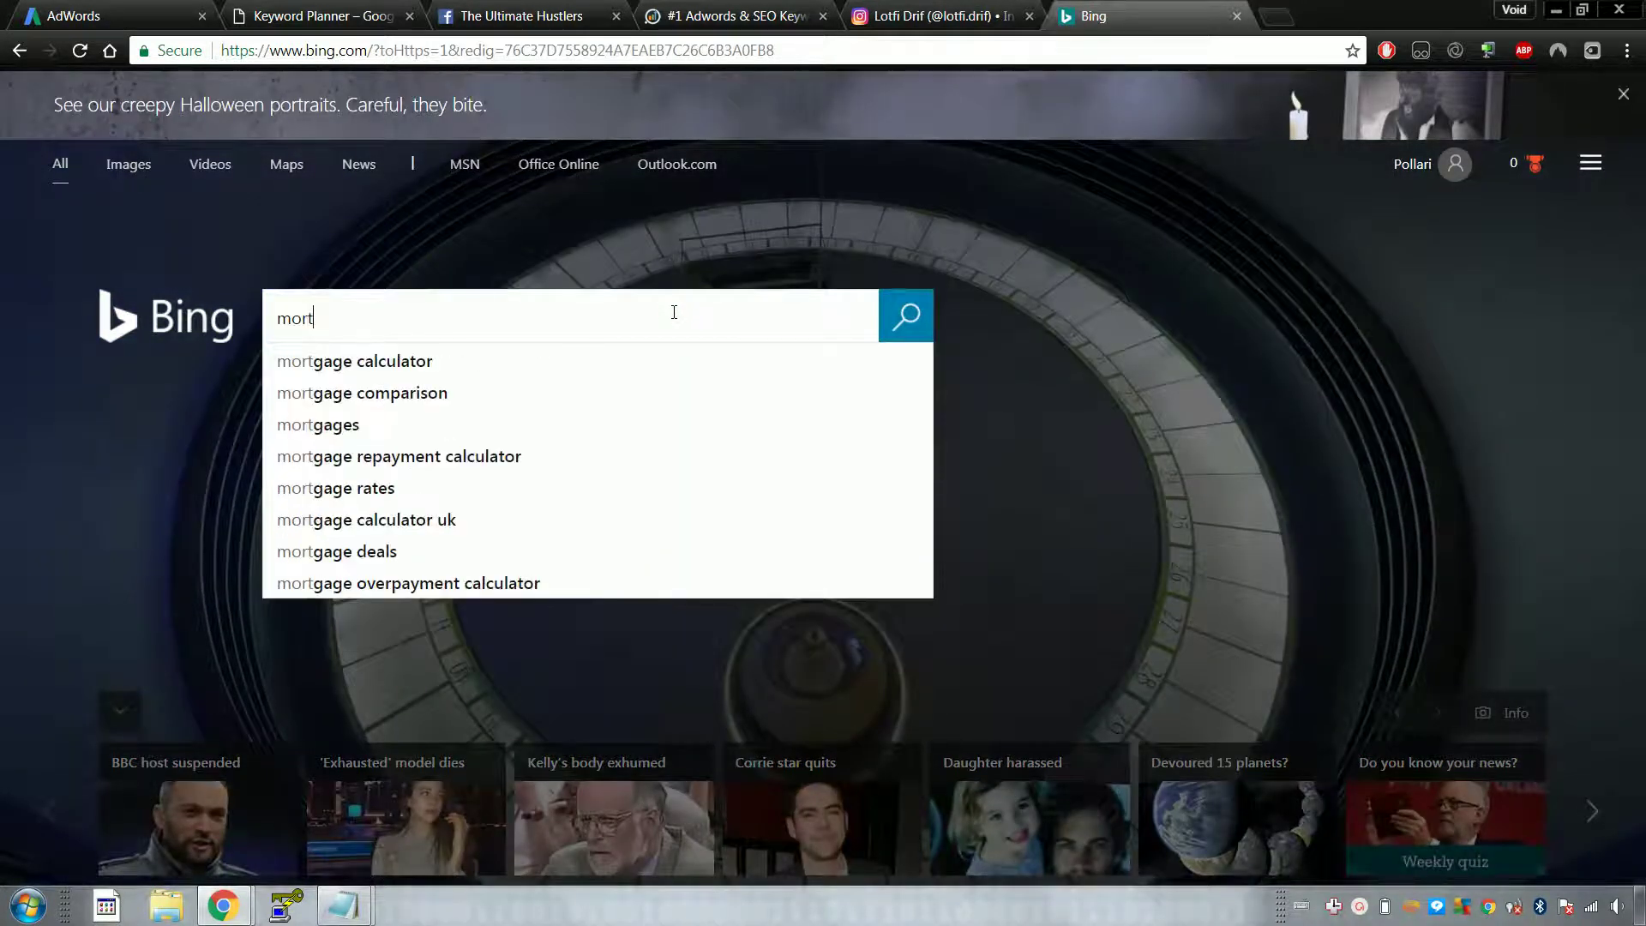
pyautogui.write('gage refinance')
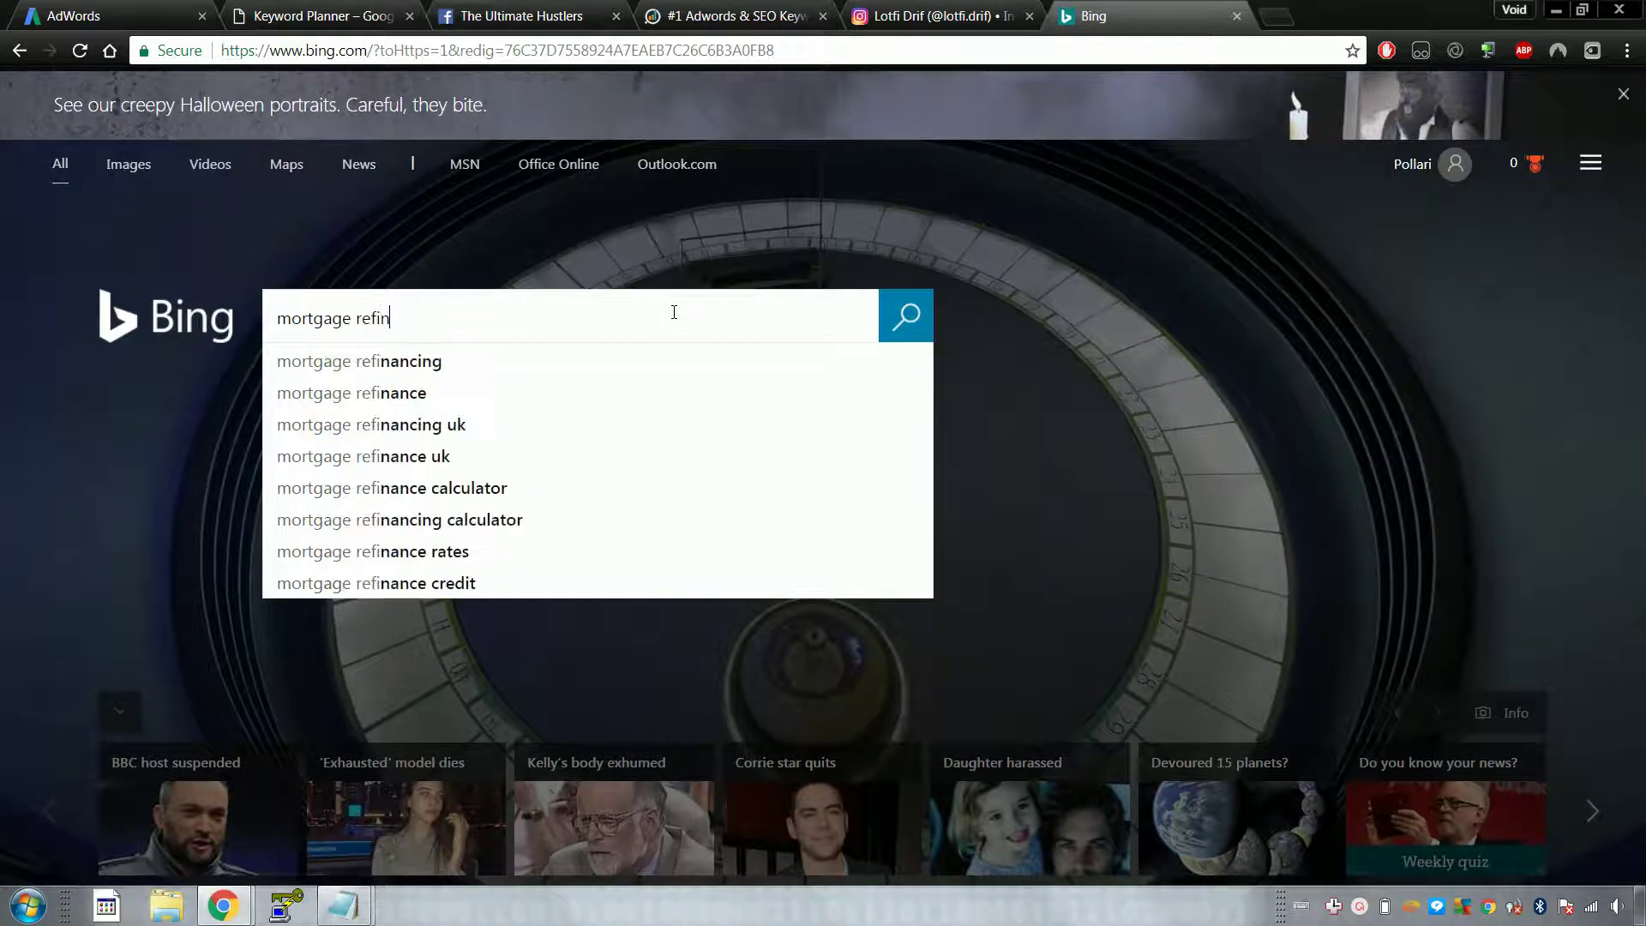
pyautogui.press('Return')
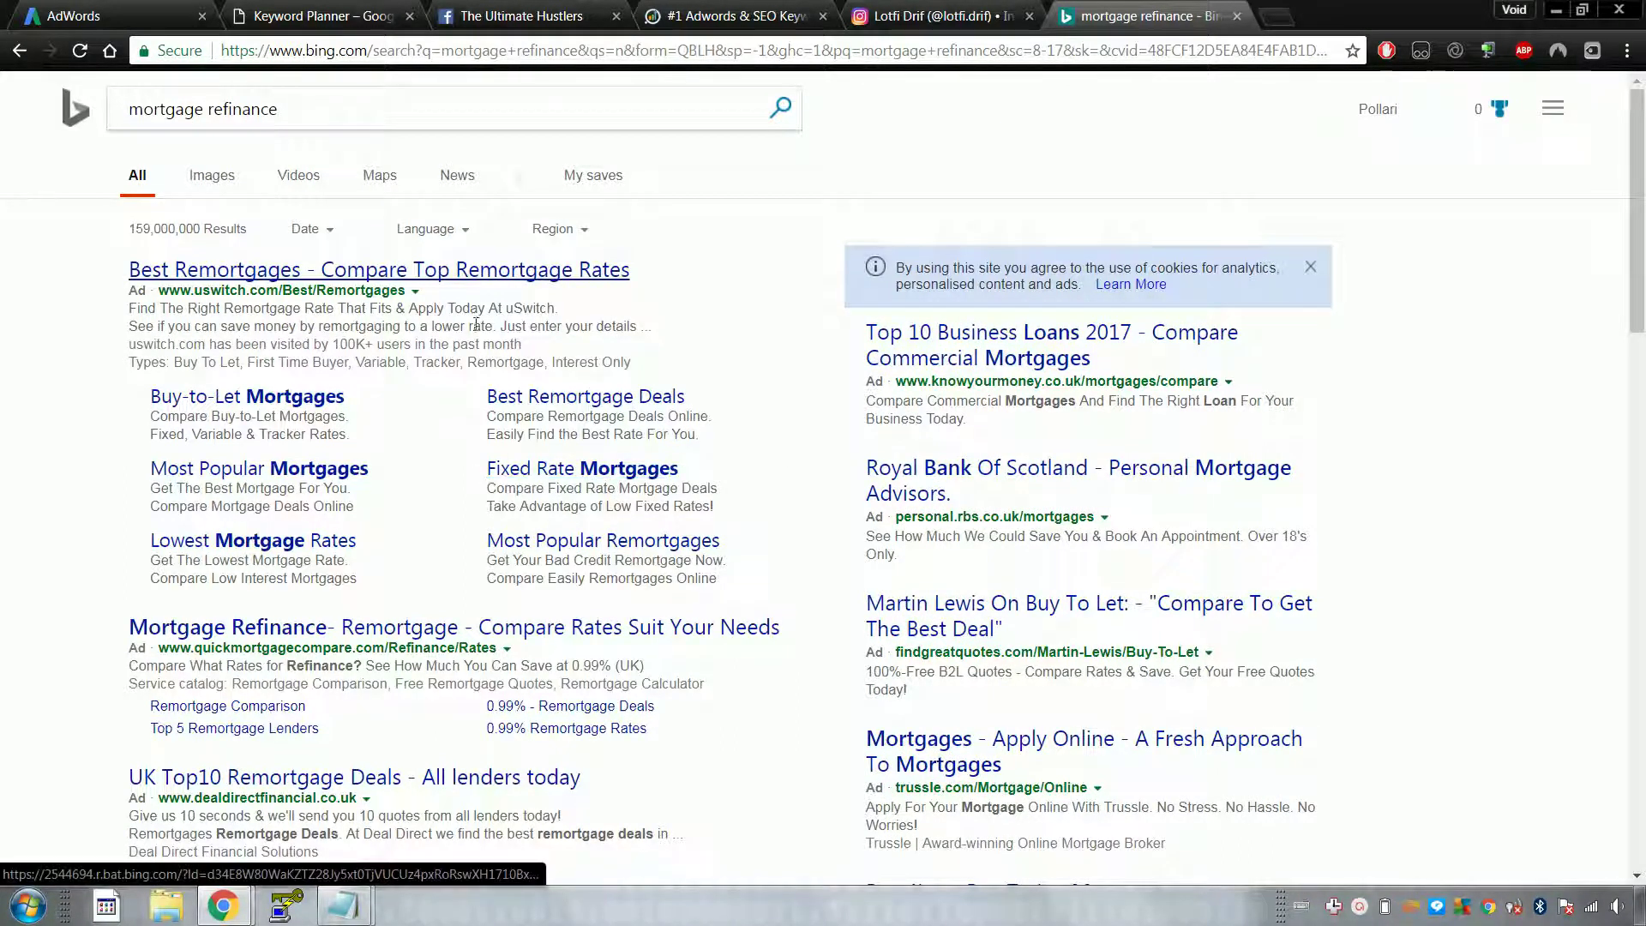
pyautogui.scroll(-1, 750, 257)
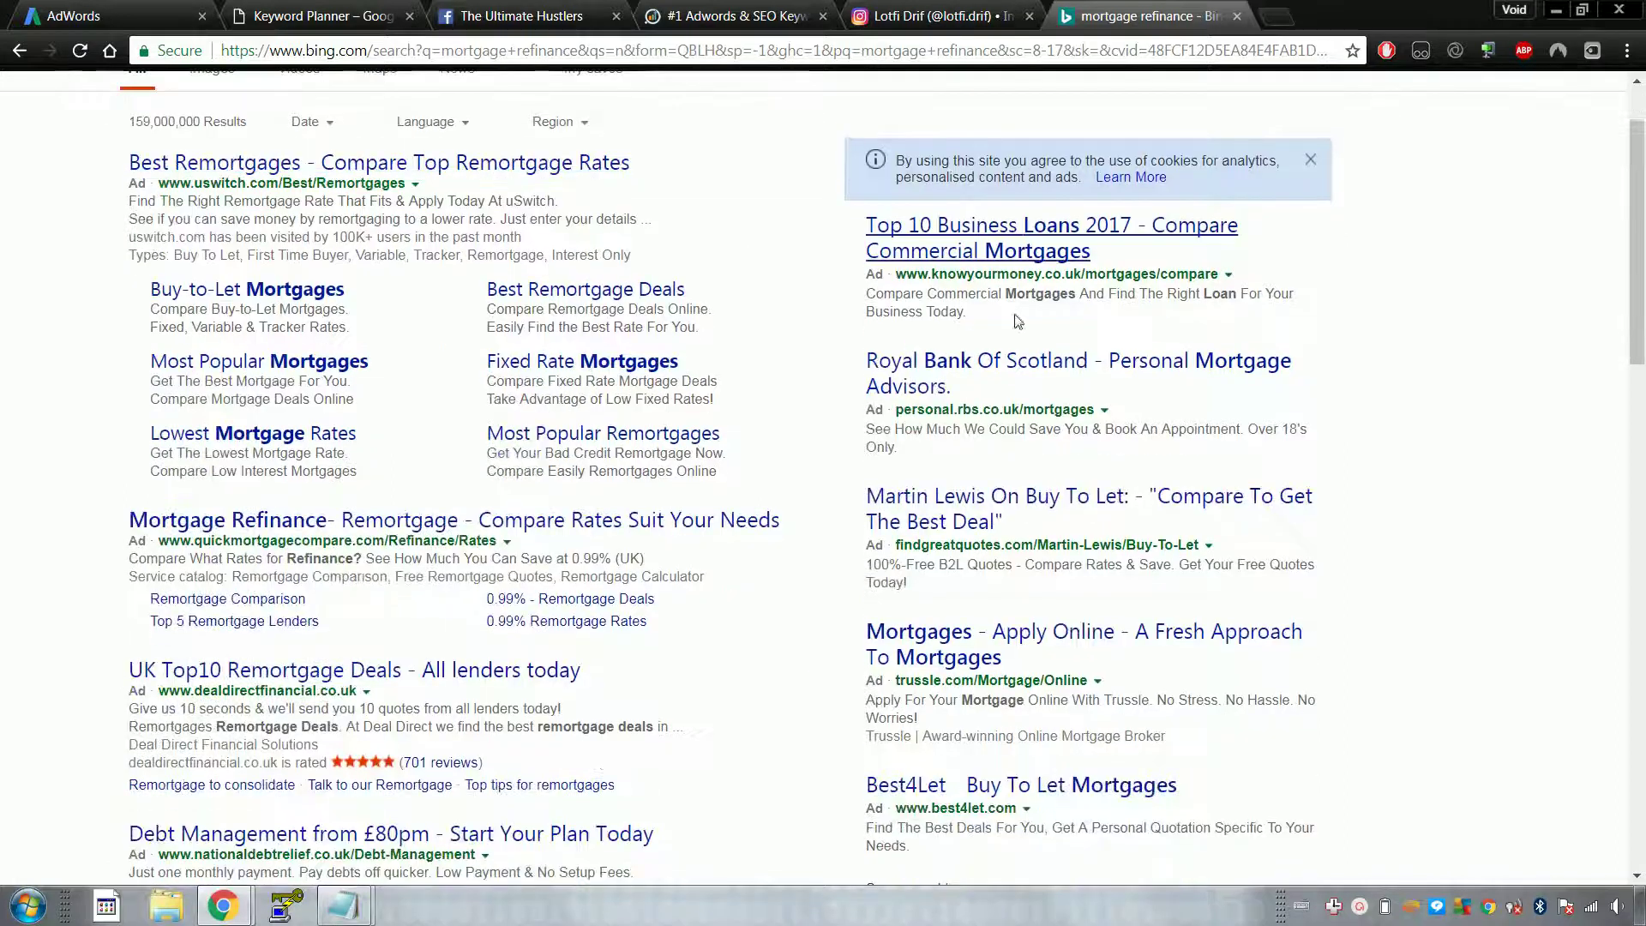
pyautogui.moveTo(903, 279); pyautogui.dragTo(1215, 277)
pyautogui.click(1217, 276)
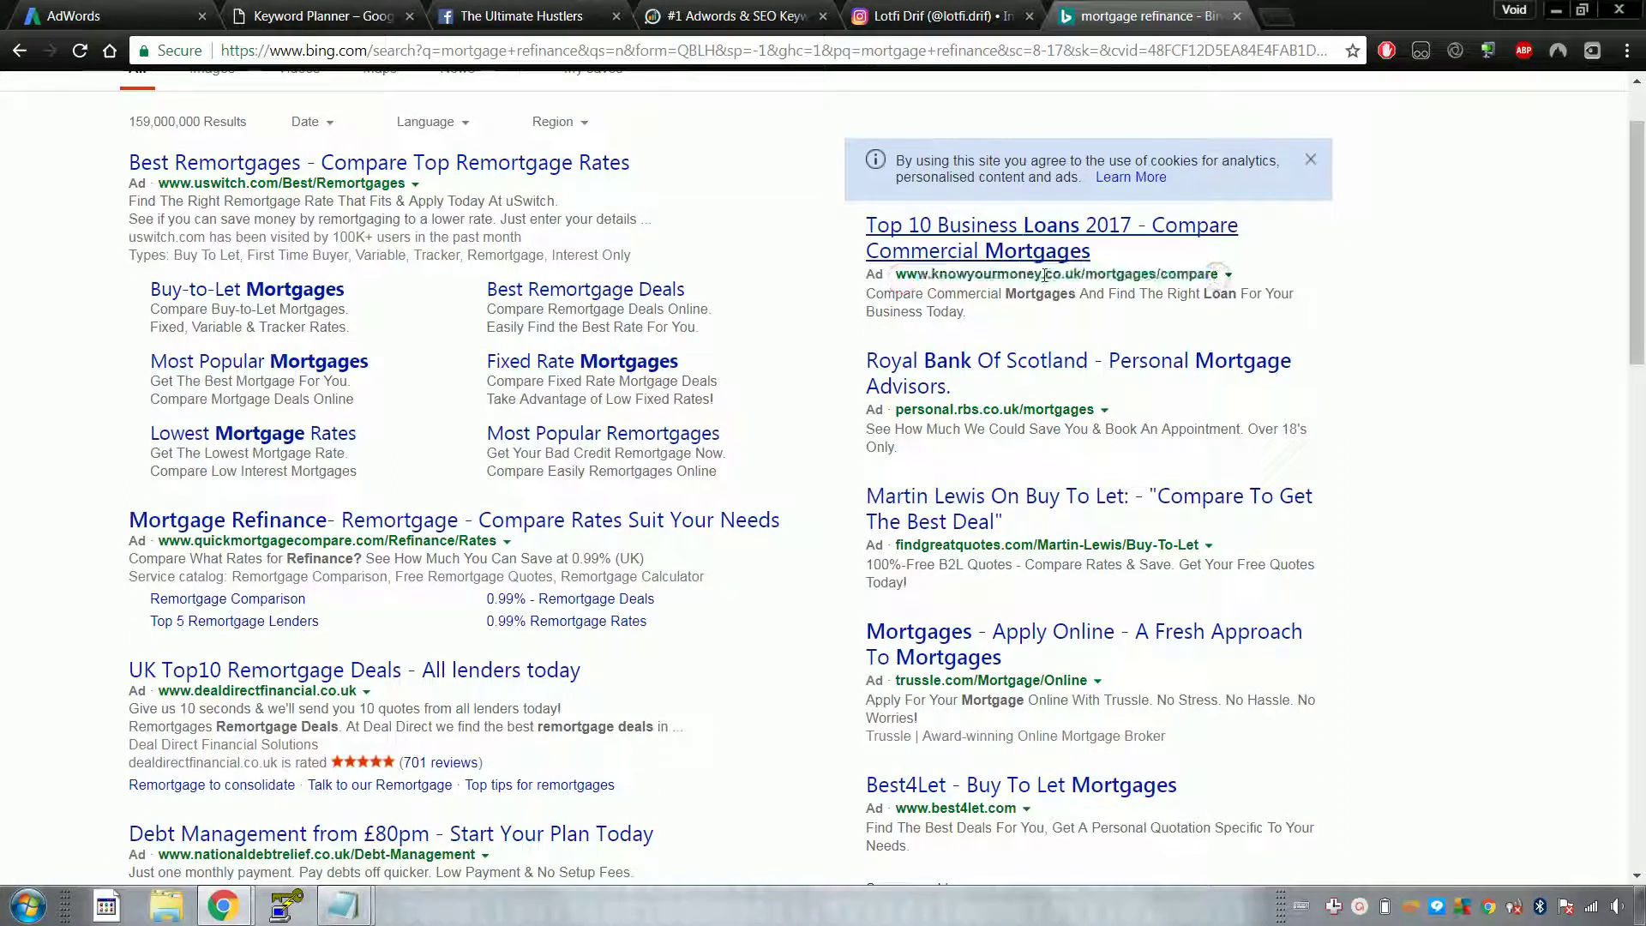
pyautogui.moveTo(1082, 273); pyautogui.dragTo(909, 279)
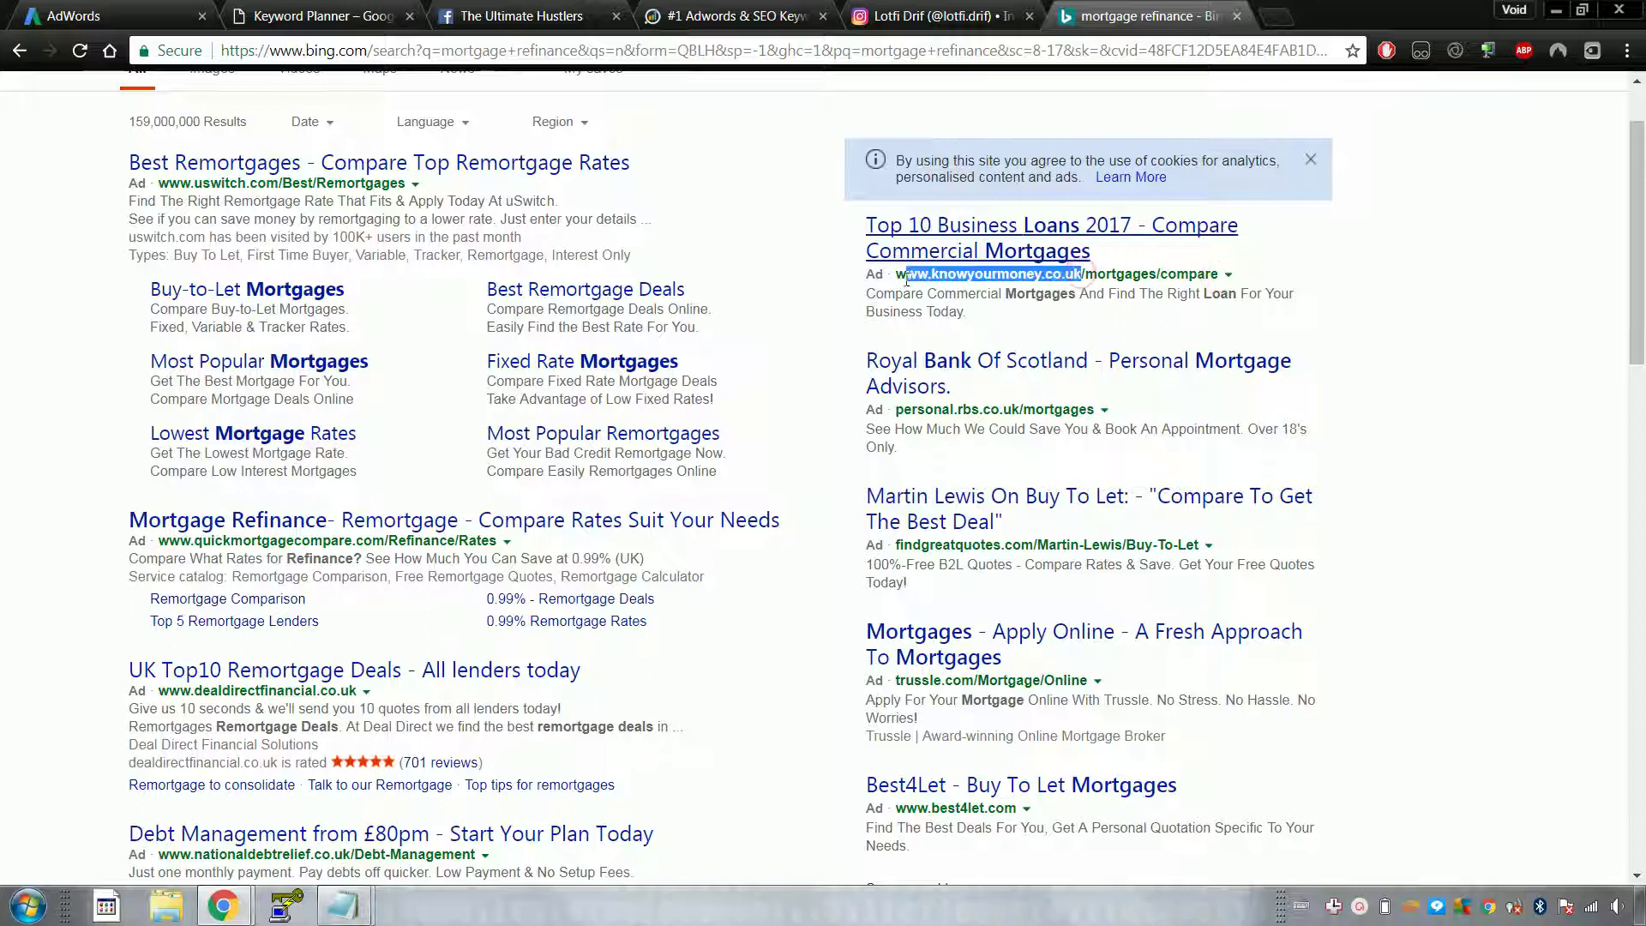
pyautogui.click(137, 15)
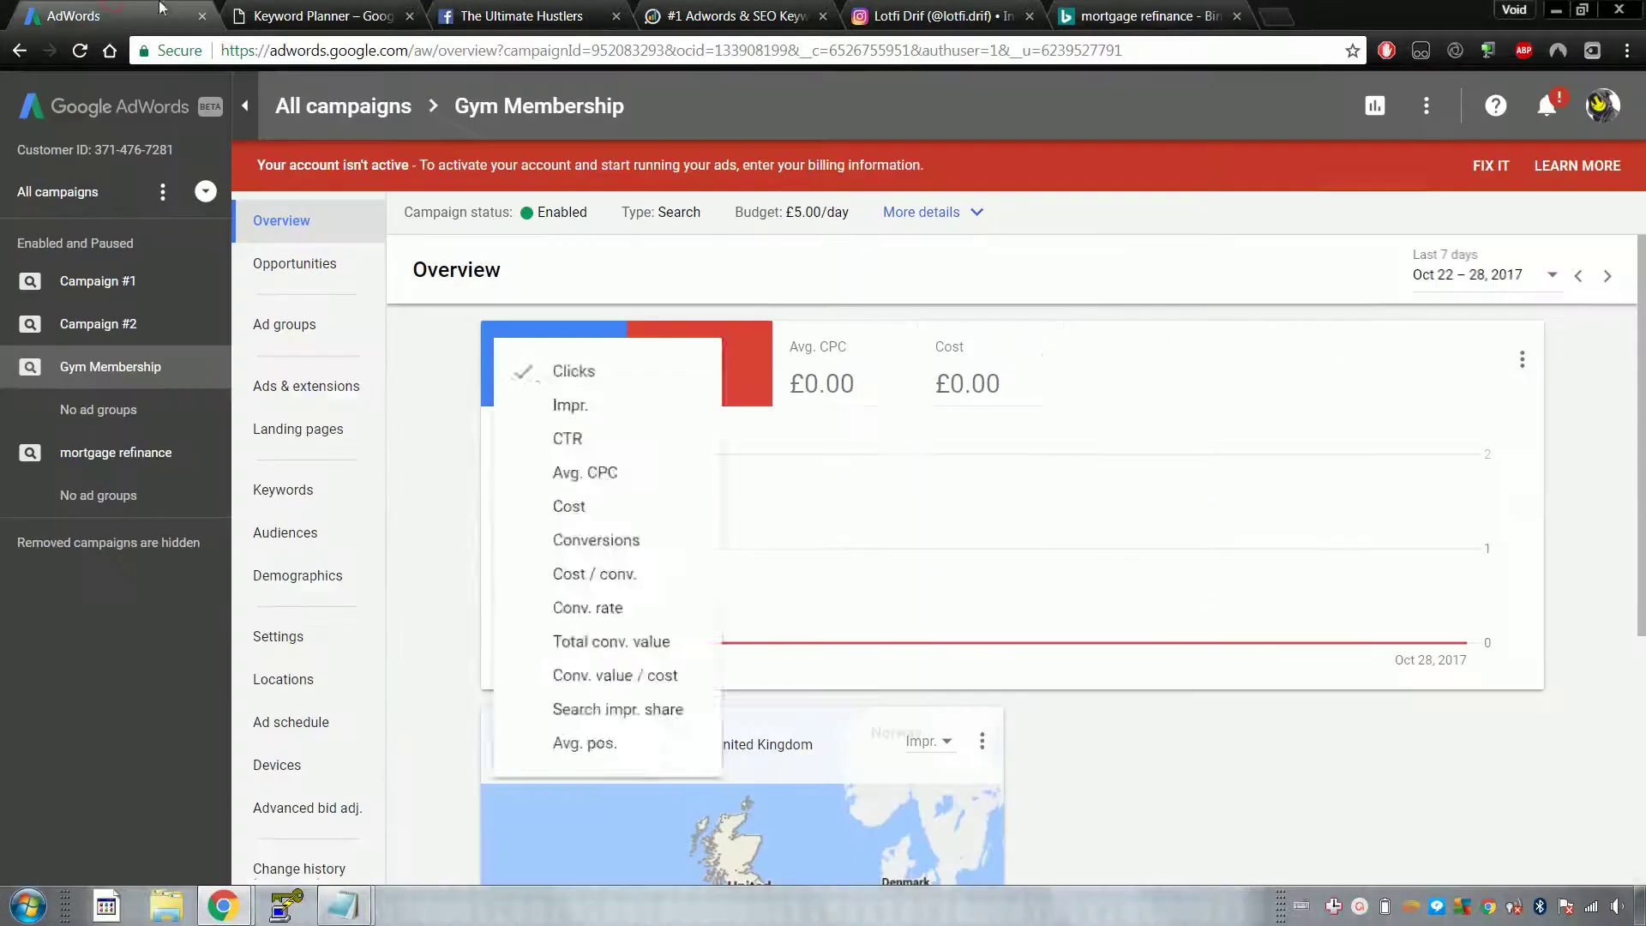
# Step: Paste knowyourmoney.co.uk as the competitor URL with US country and start spying
pyautogui.click(769, 12)
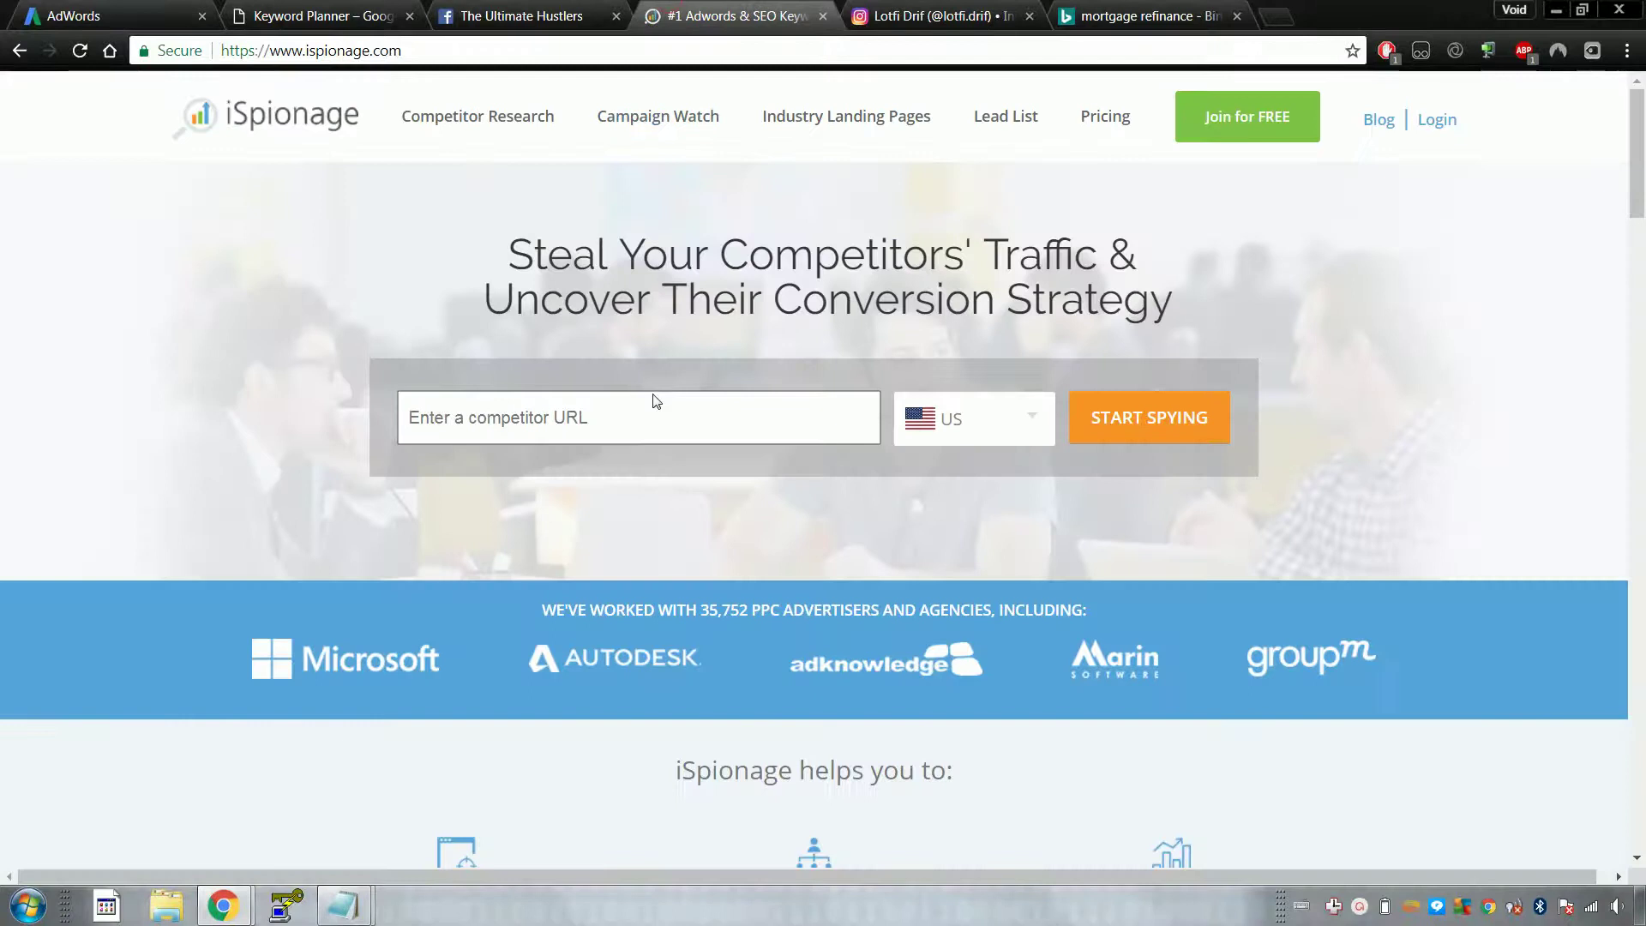
pyautogui.click(638, 425)
pyautogui.write('www.knowyourmoney.co.uk')
pyautogui.click(944, 416)
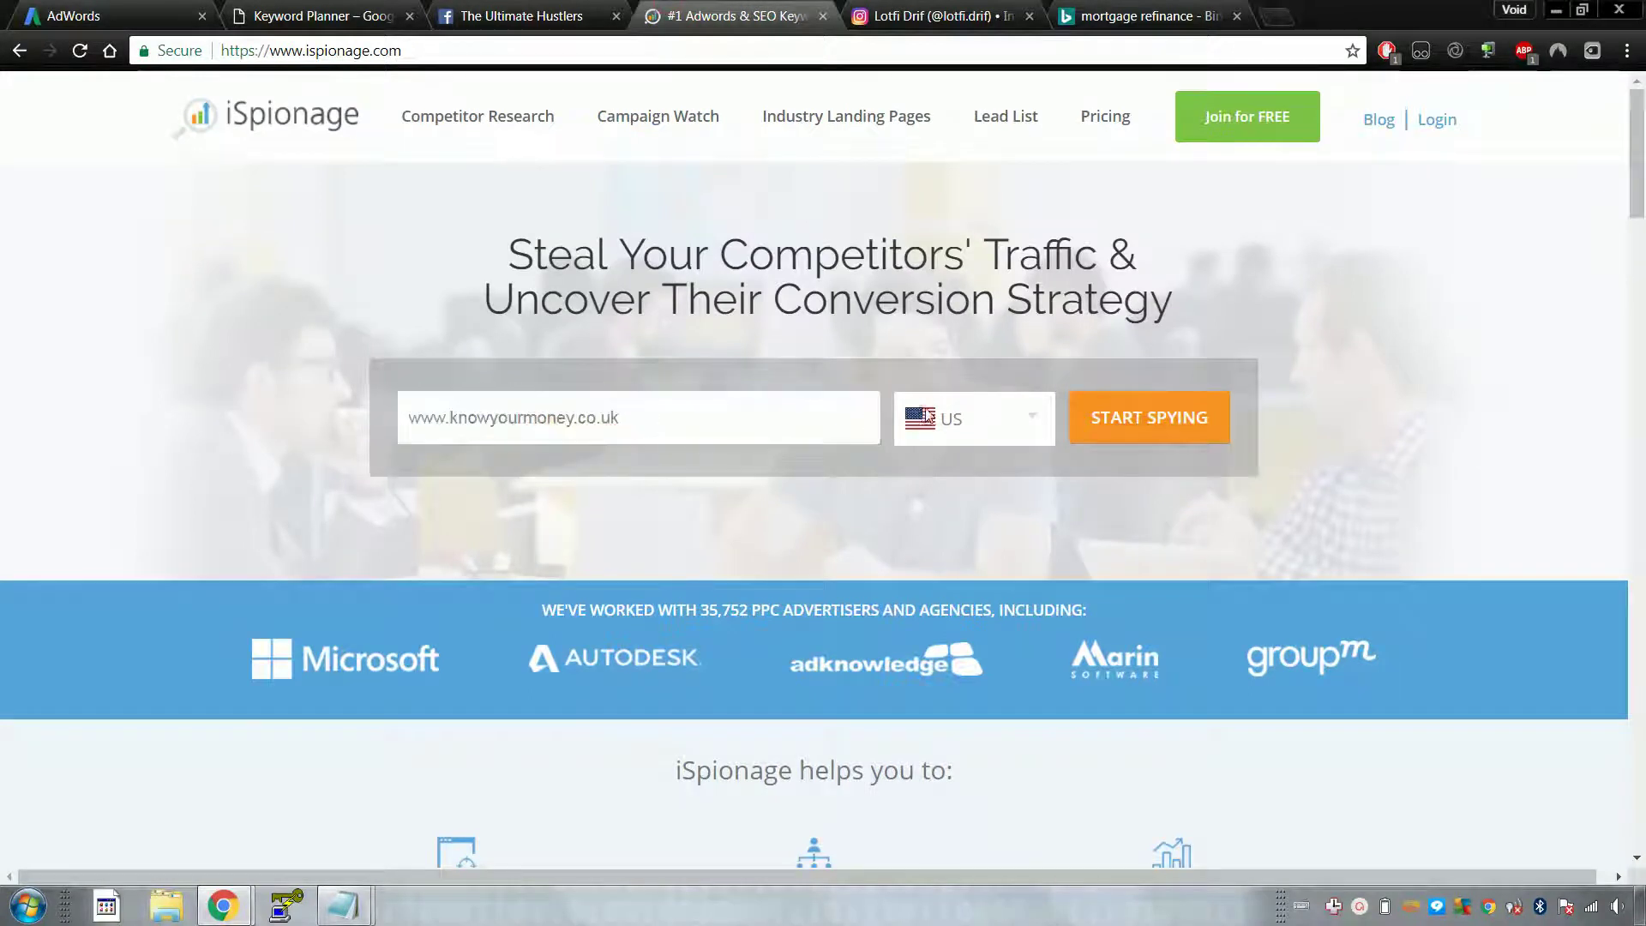
pyautogui.click(954, 419)
pyautogui.click(1121, 417)
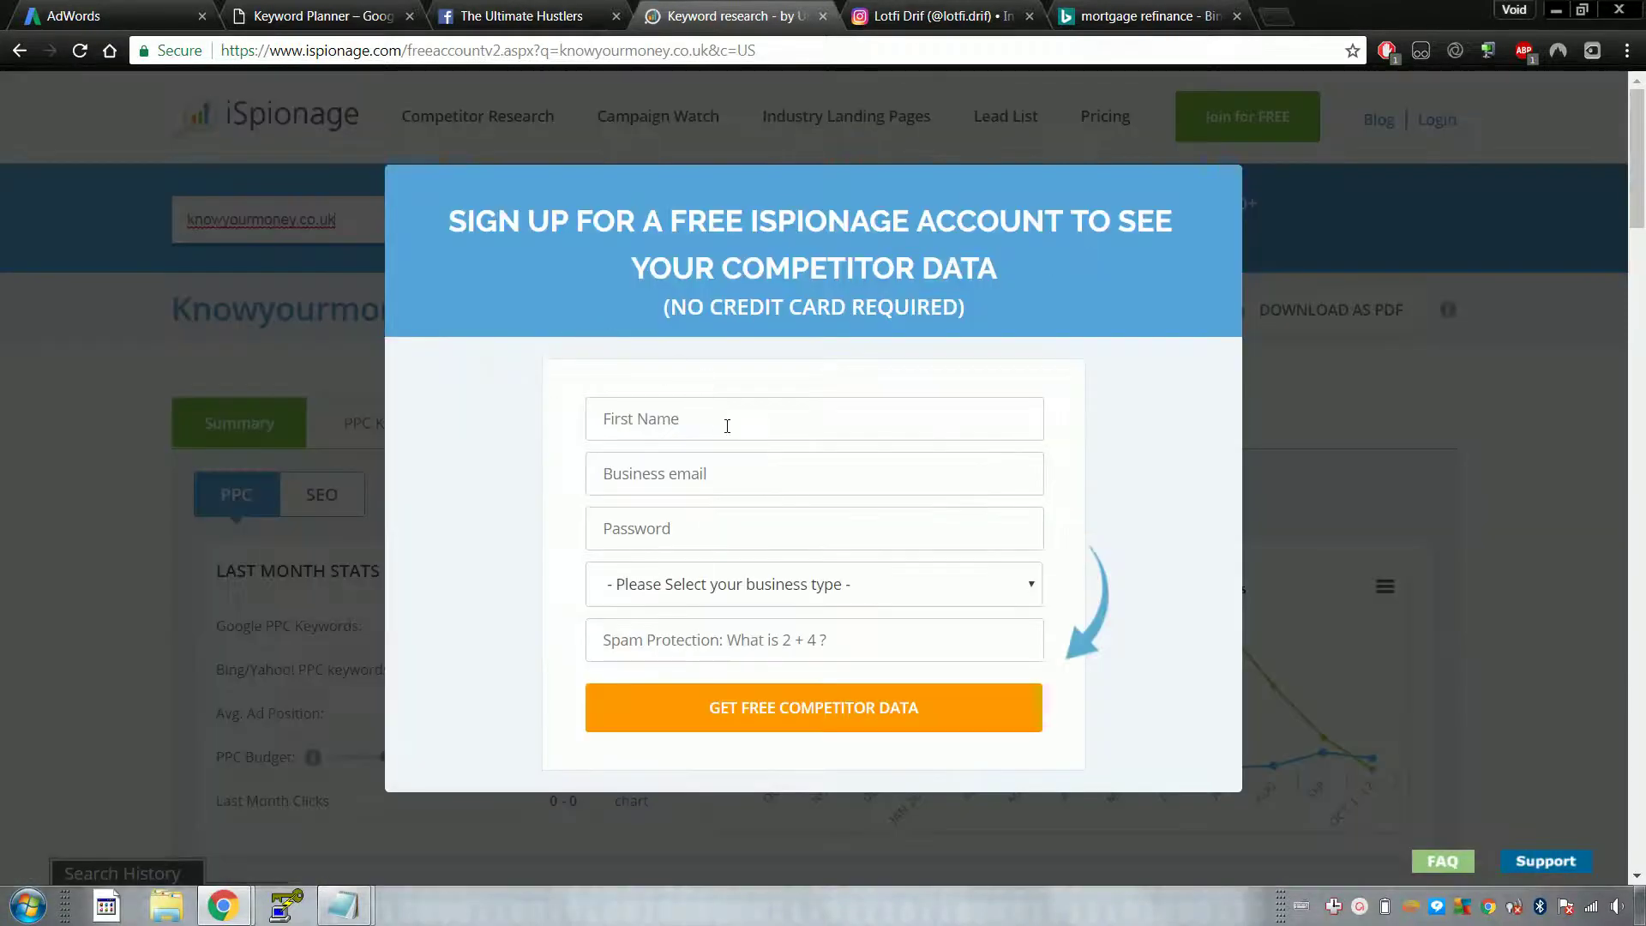
# Step: Submit the signup form with a name, e-mail, password, E-commerce business type and spam answer
pyautogui.click(725, 423)
pyautogui.write('dsjffjds')
pyautogui.press('Tab')
pyautogui.write('sad')
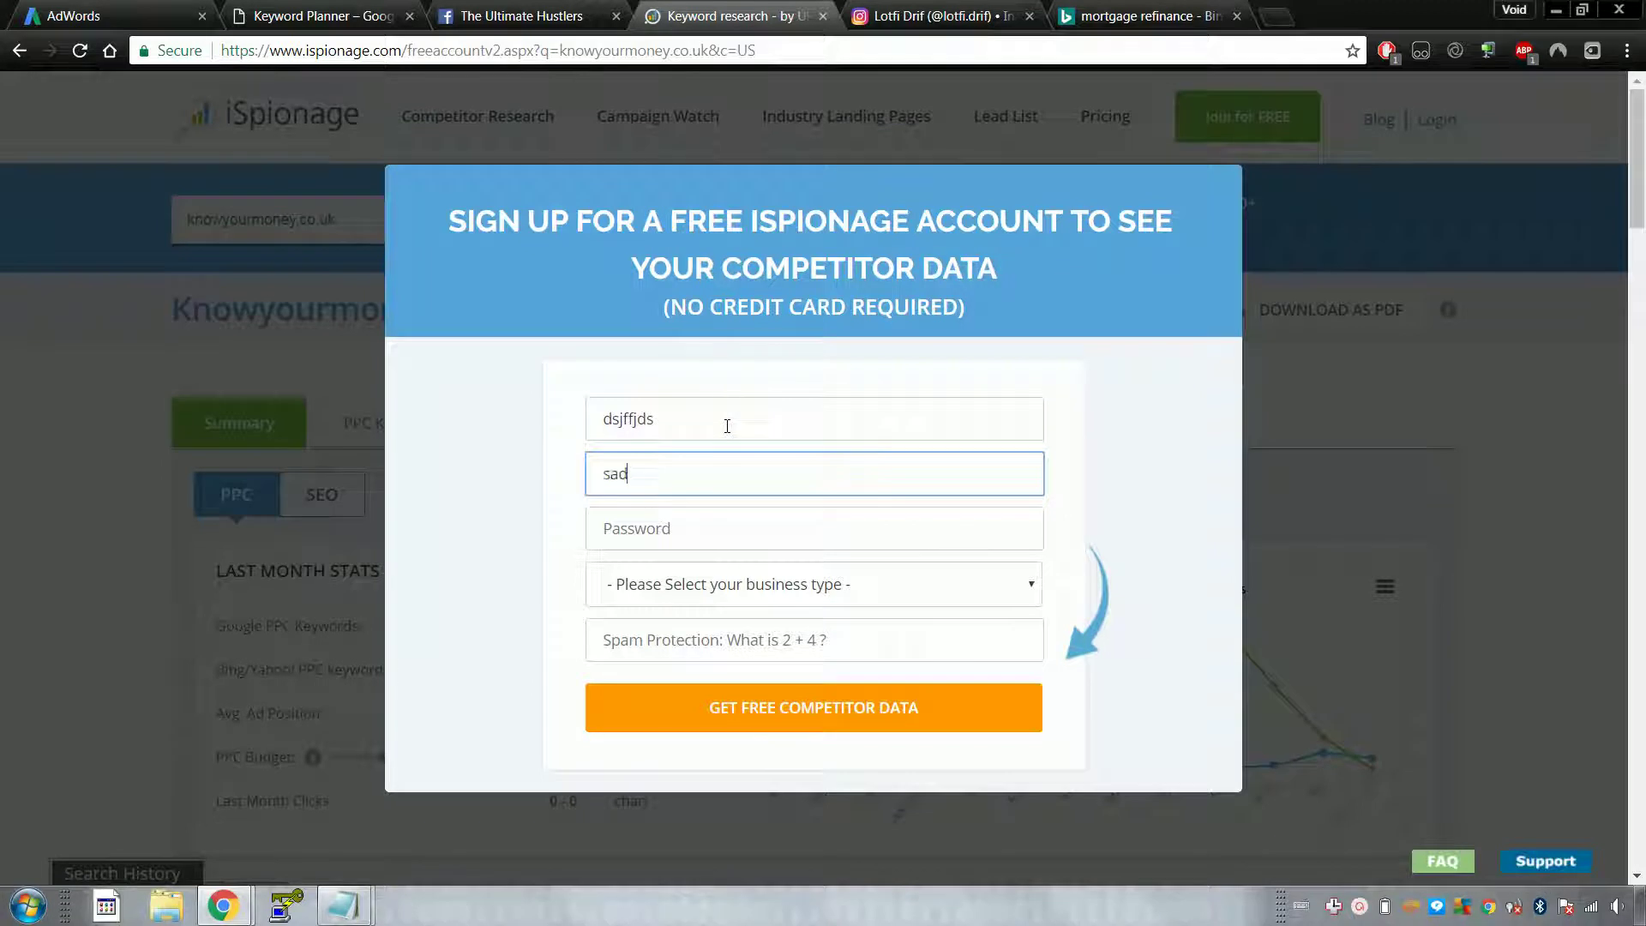
pyautogui.press('Tab')
pyautogui.write('asdf')
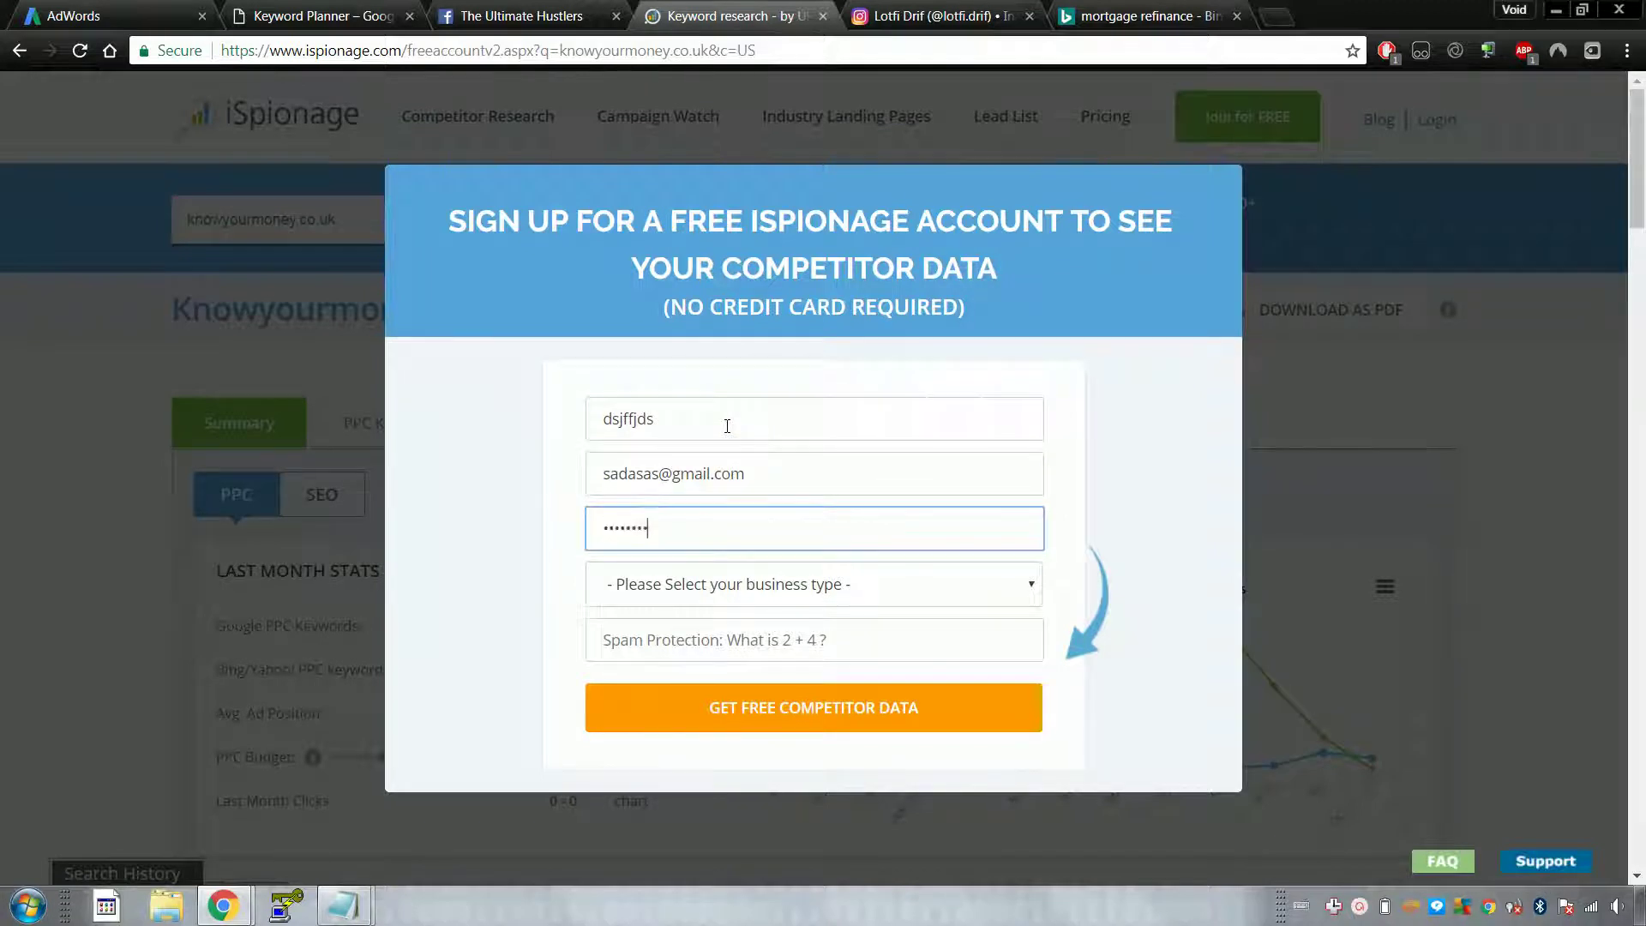
pyautogui.click(804, 586)
pyautogui.click(825, 661)
pyautogui.click(868, 638)
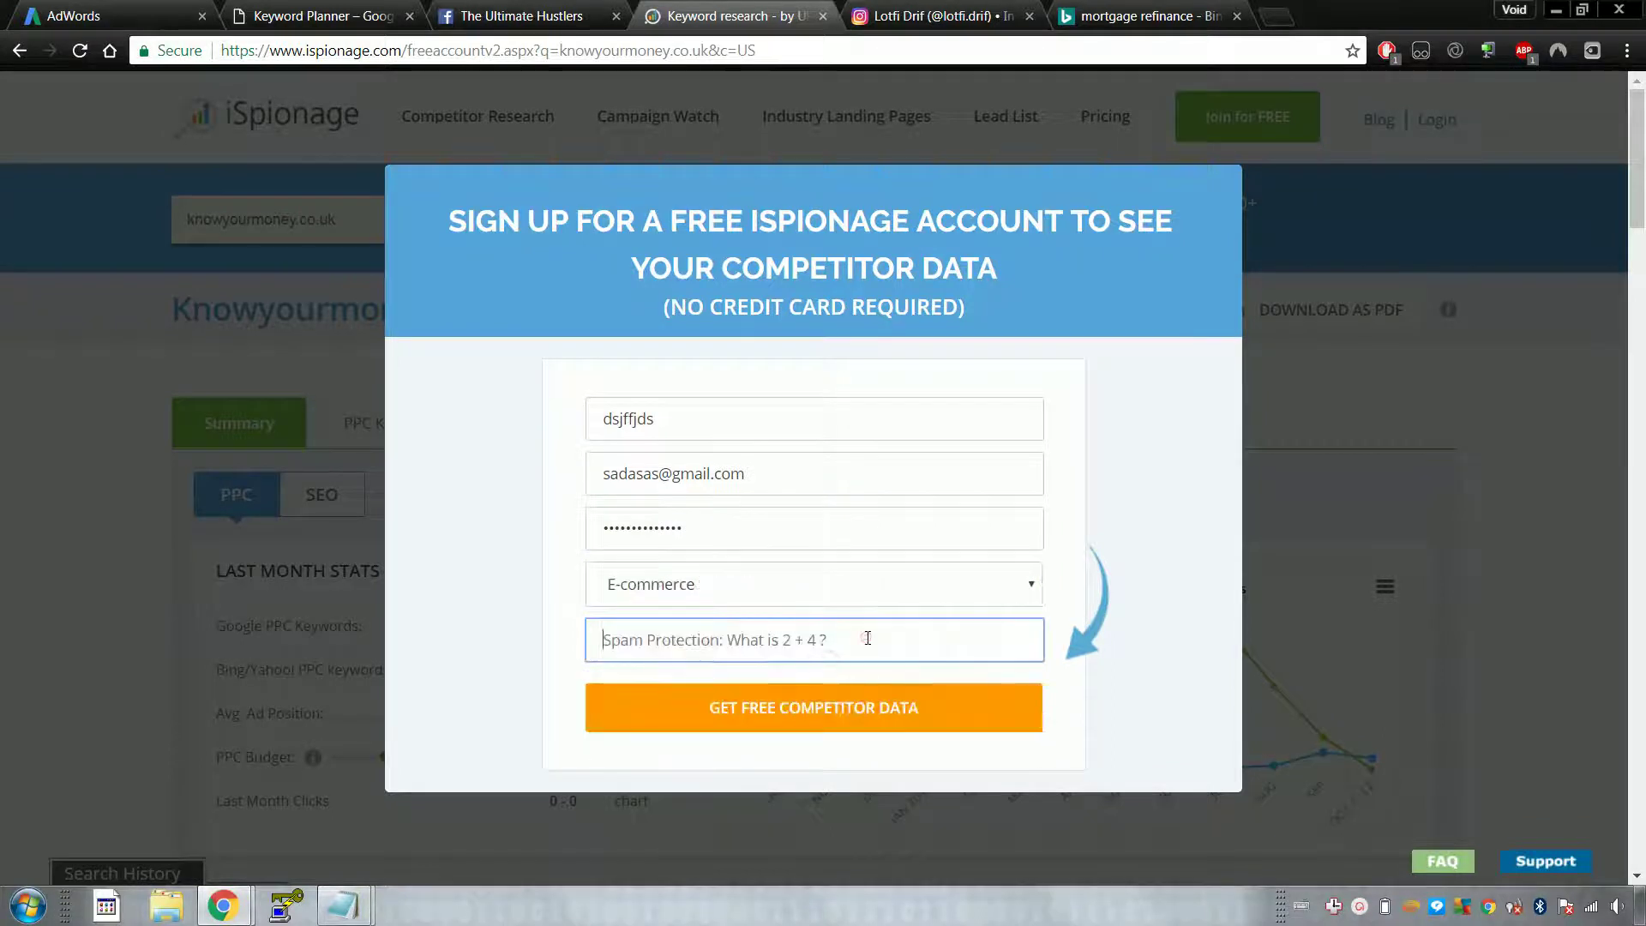
pyautogui.write('6')
pyautogui.click(902, 721)
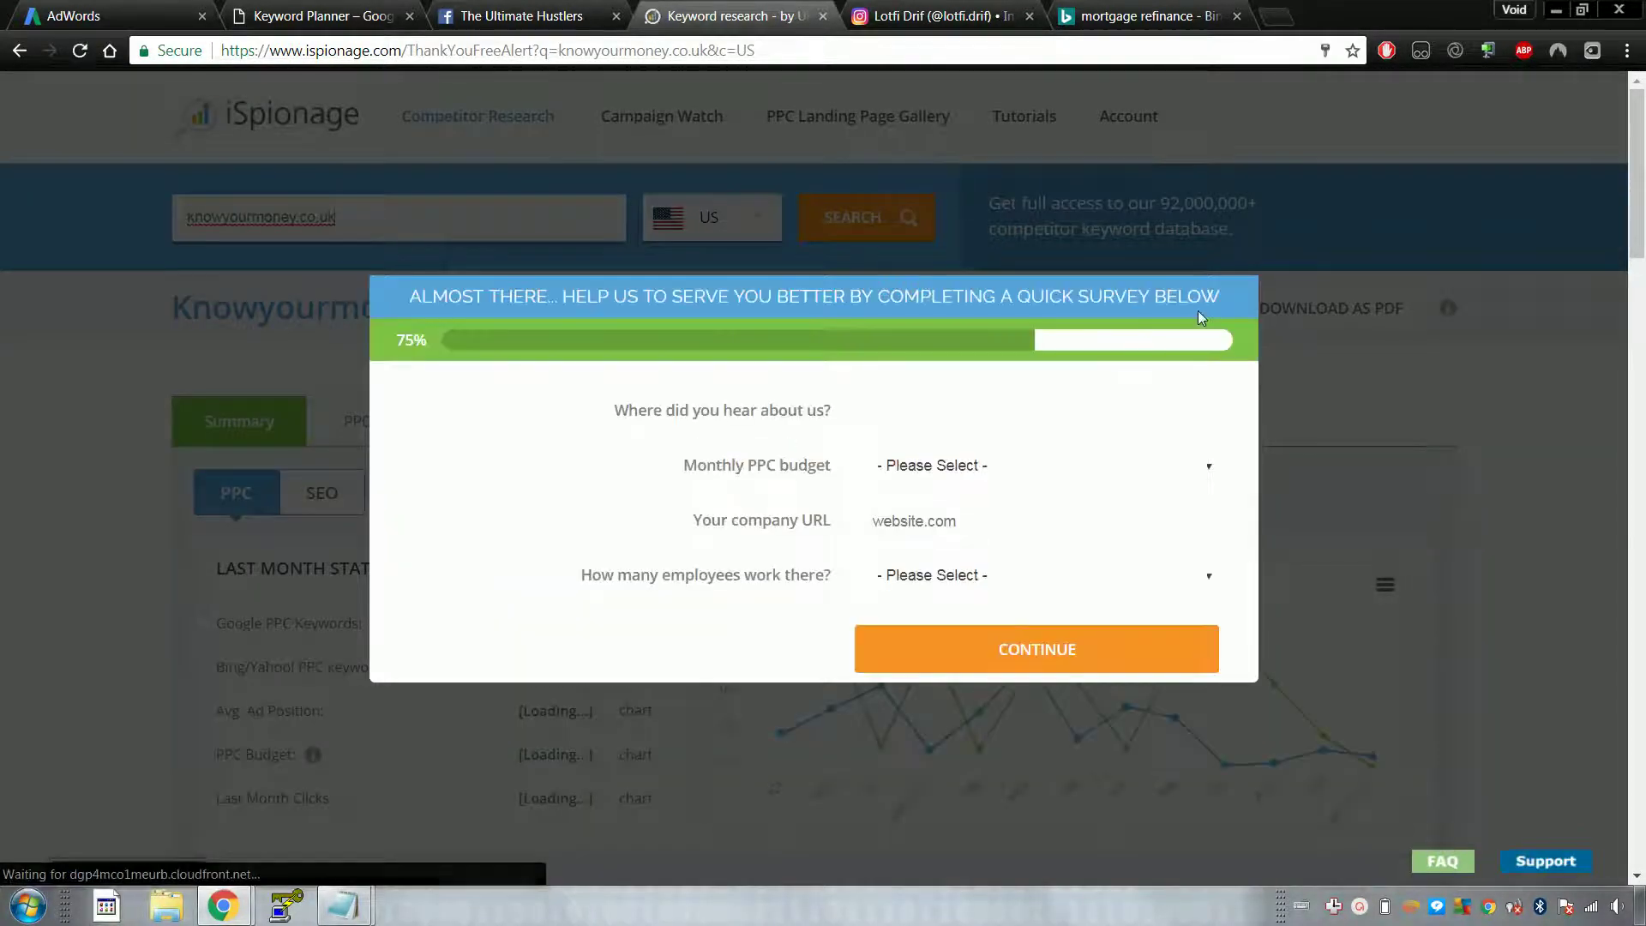
# Step: Complete the survey: $3K-$5K budget, heard via 'google', company URL 'df', 6 to 10 employees
pyautogui.click(1032, 472)
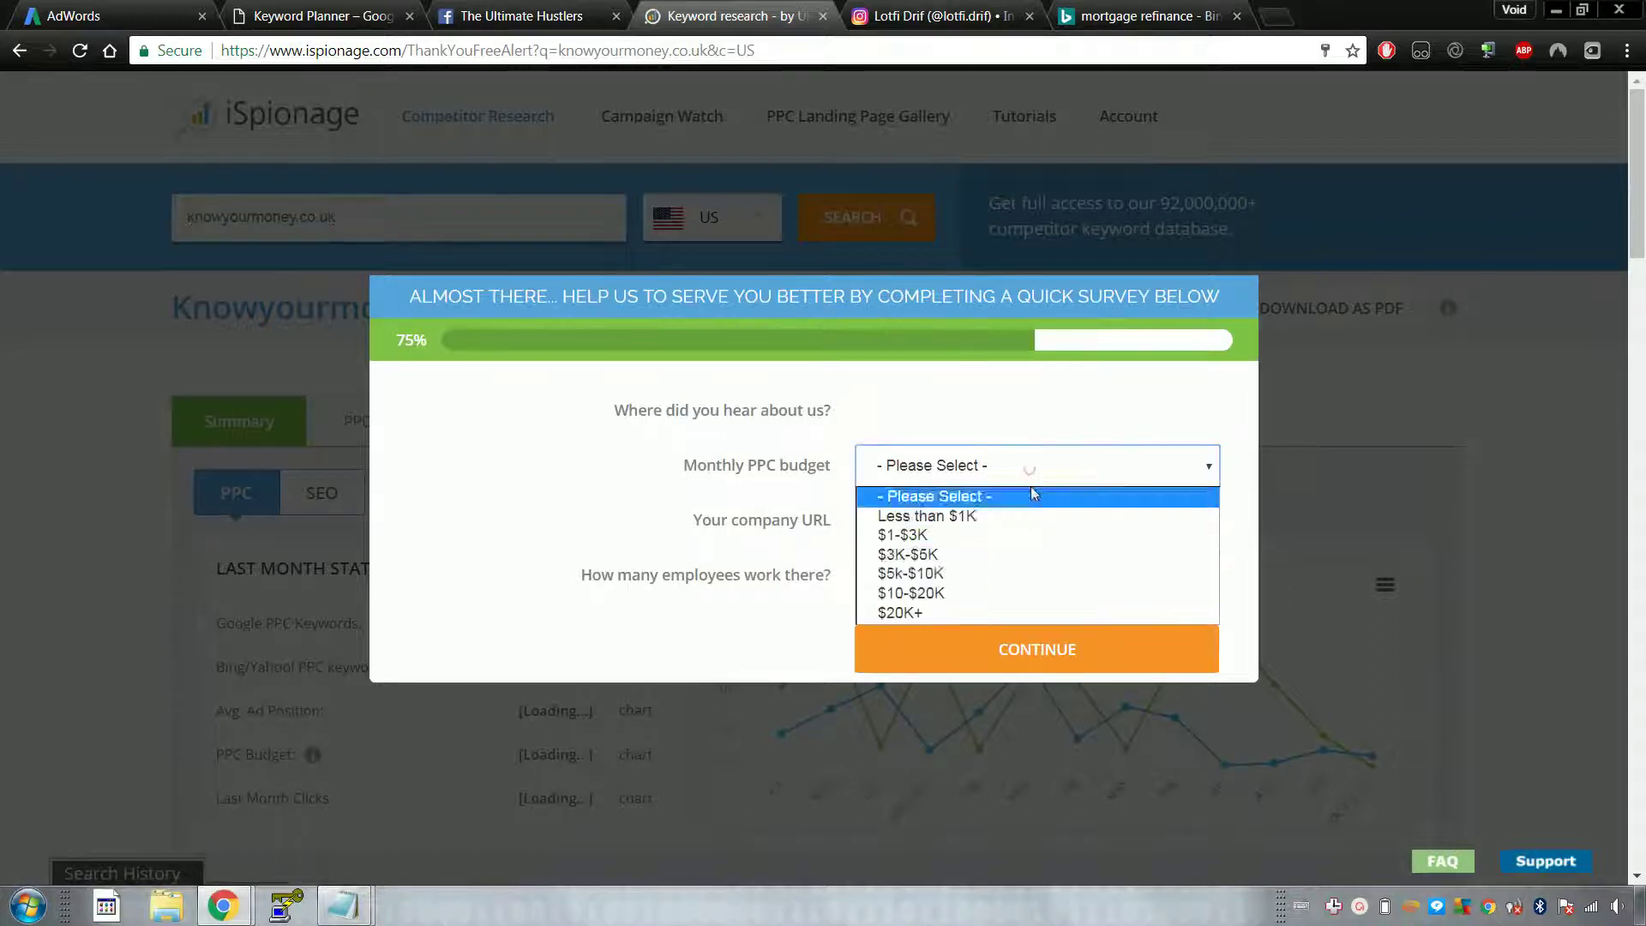
pyautogui.click(1041, 552)
pyautogui.click(1069, 411)
pyautogui.write('google')
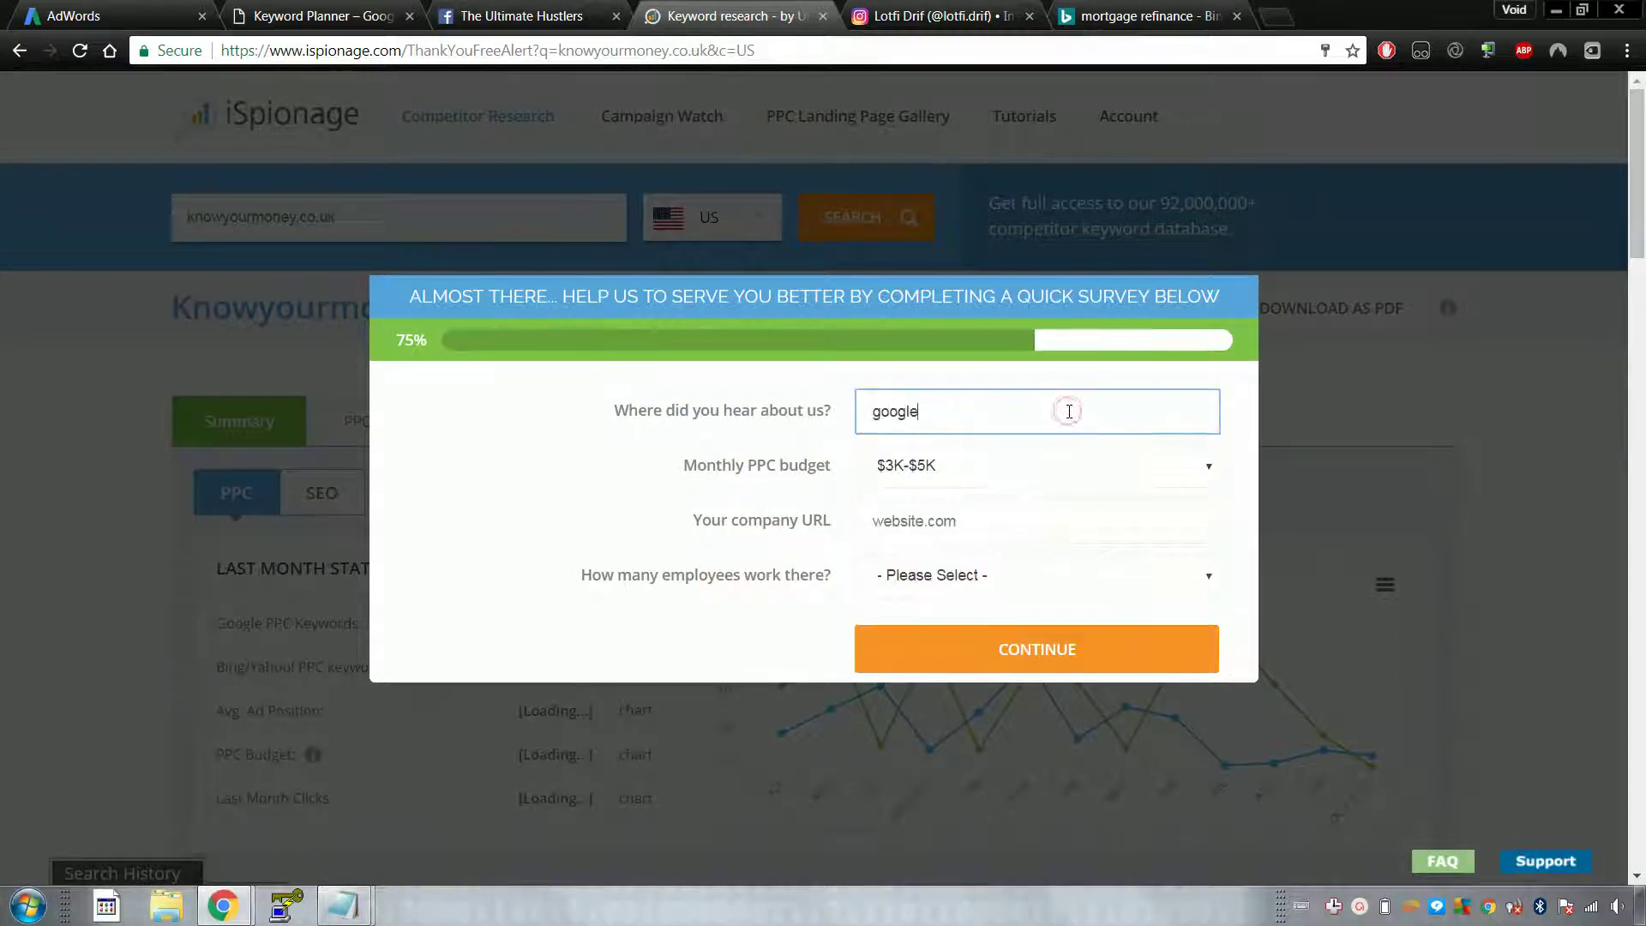
pyautogui.click(1071, 527)
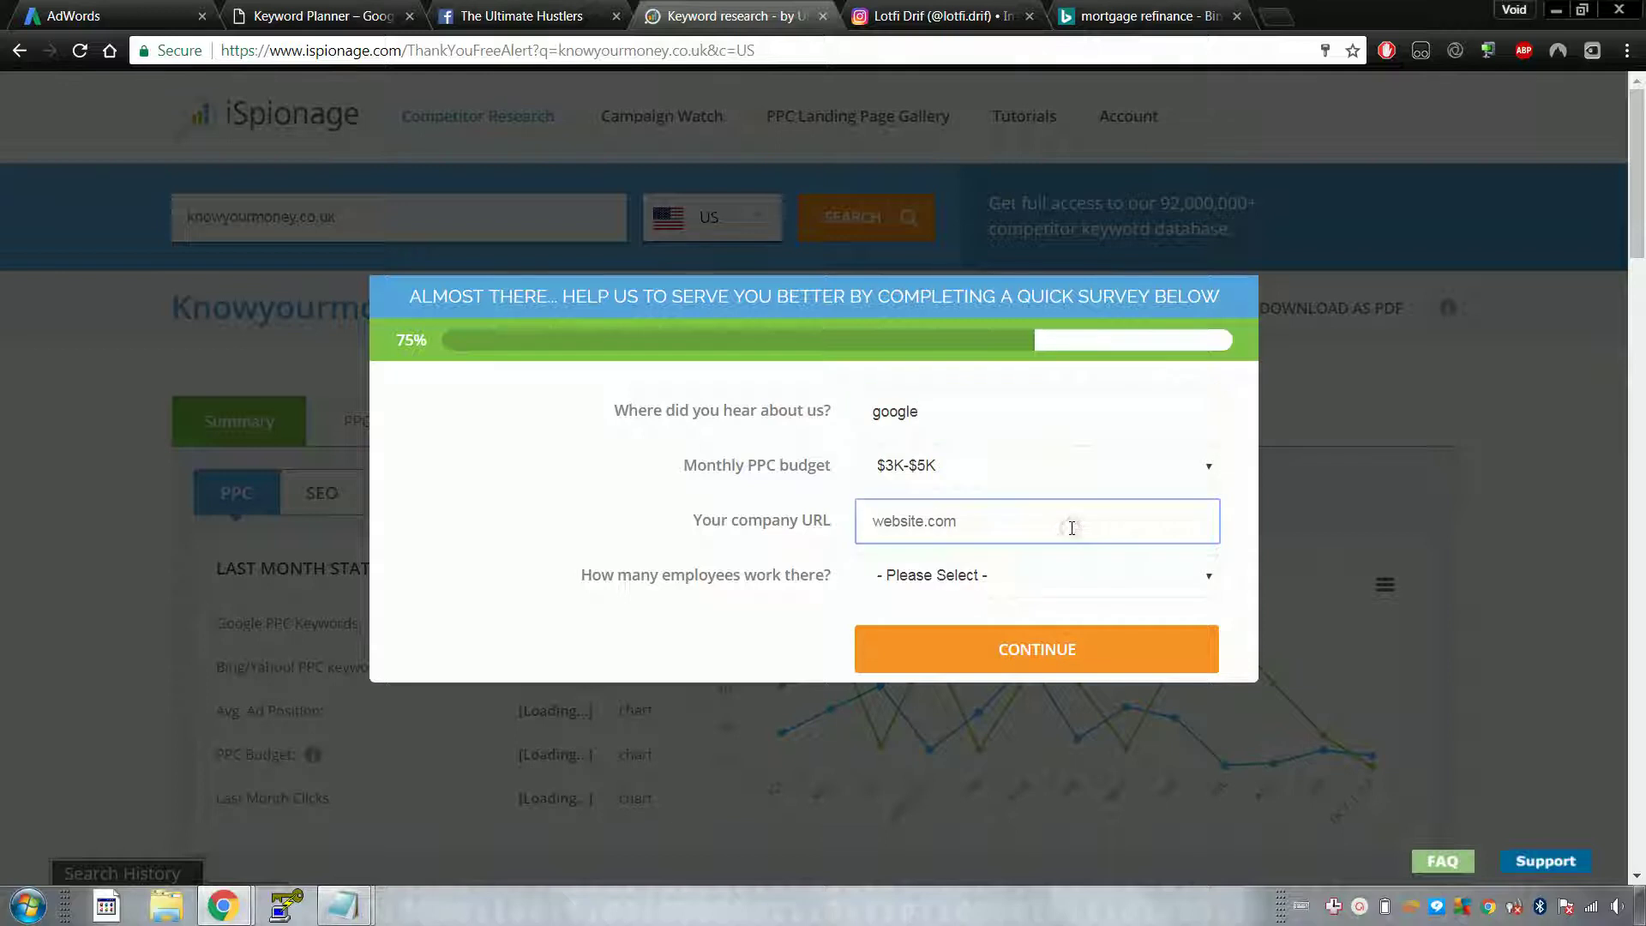
pyautogui.write('dffdsd.com')
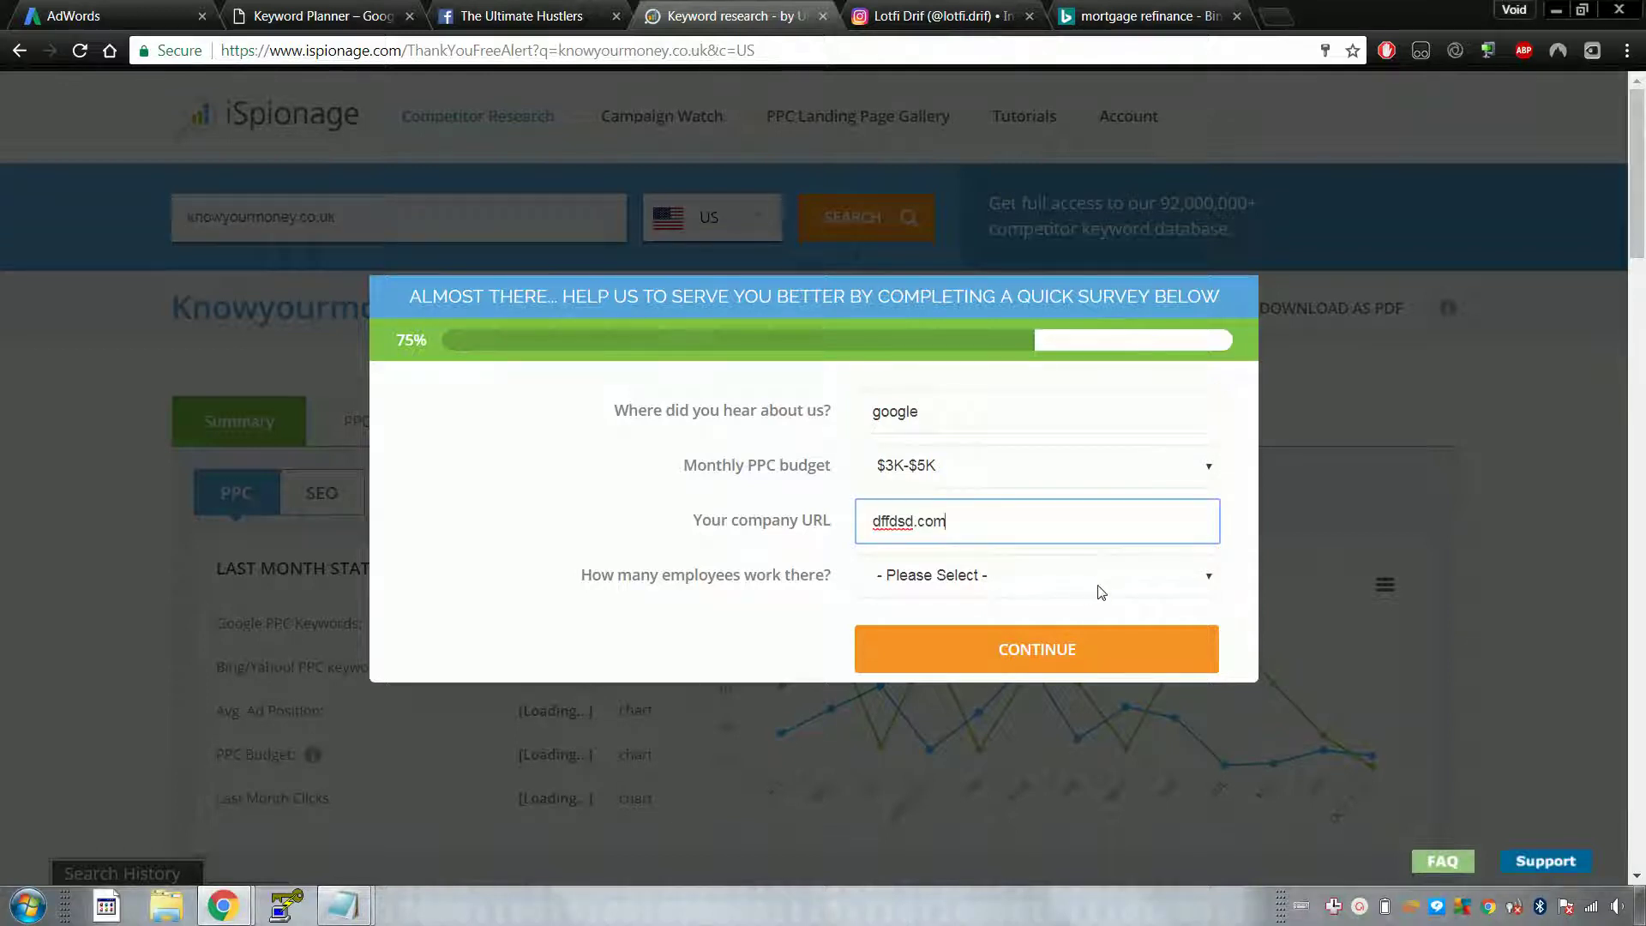
pyautogui.click(1101, 591)
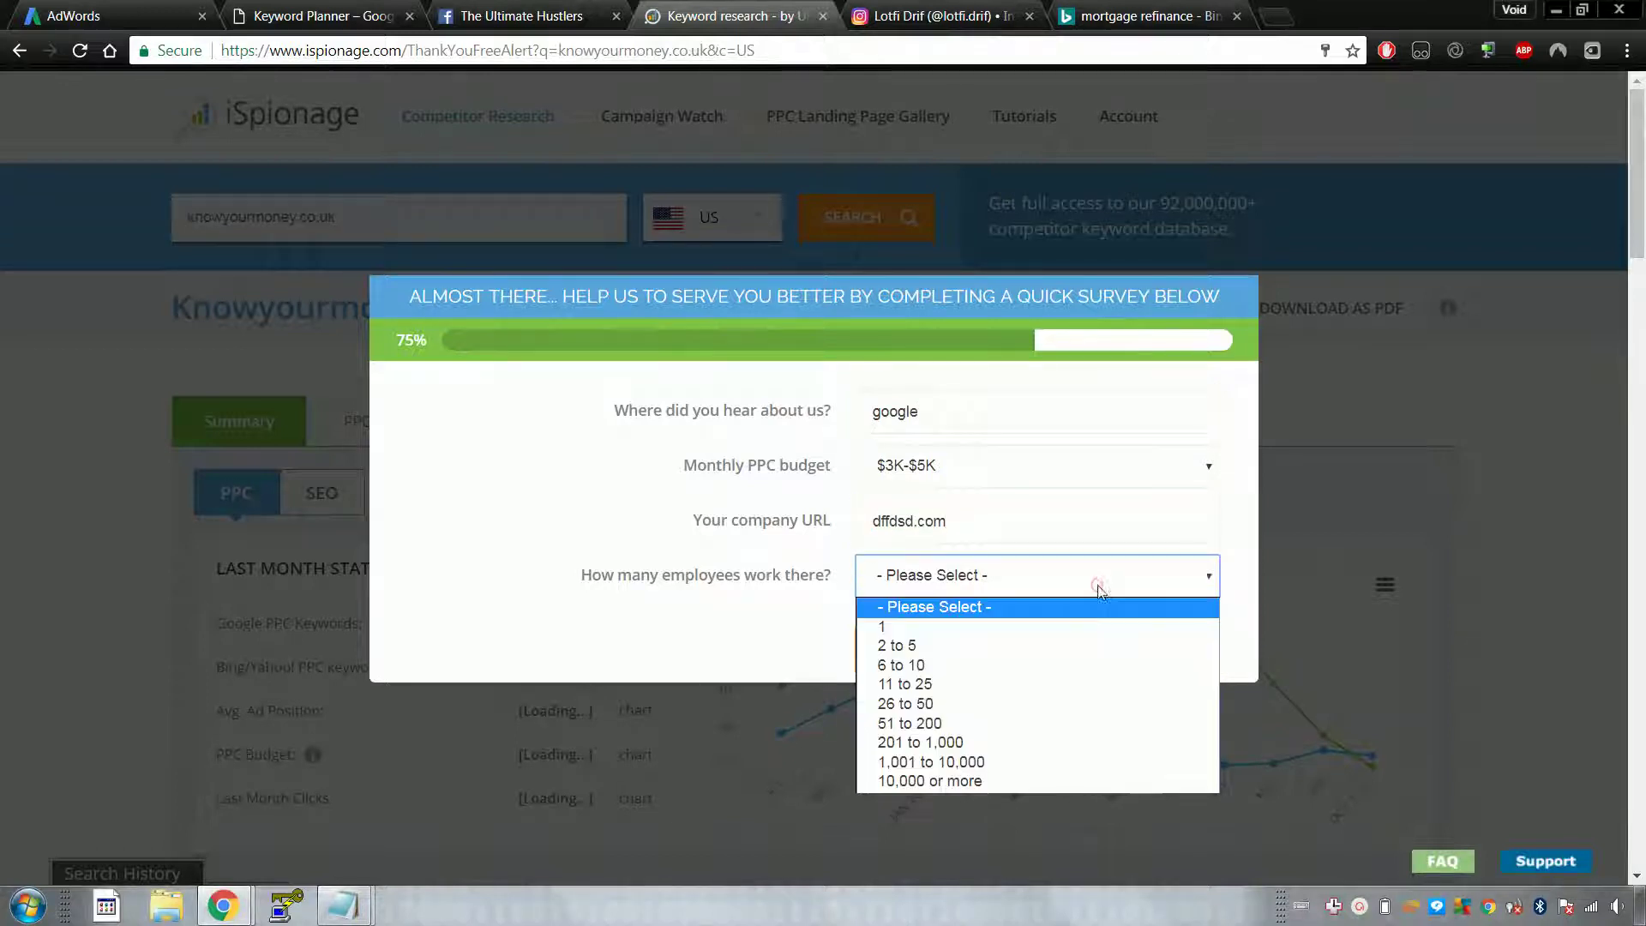
pyautogui.click(1102, 666)
pyautogui.click(1067, 649)
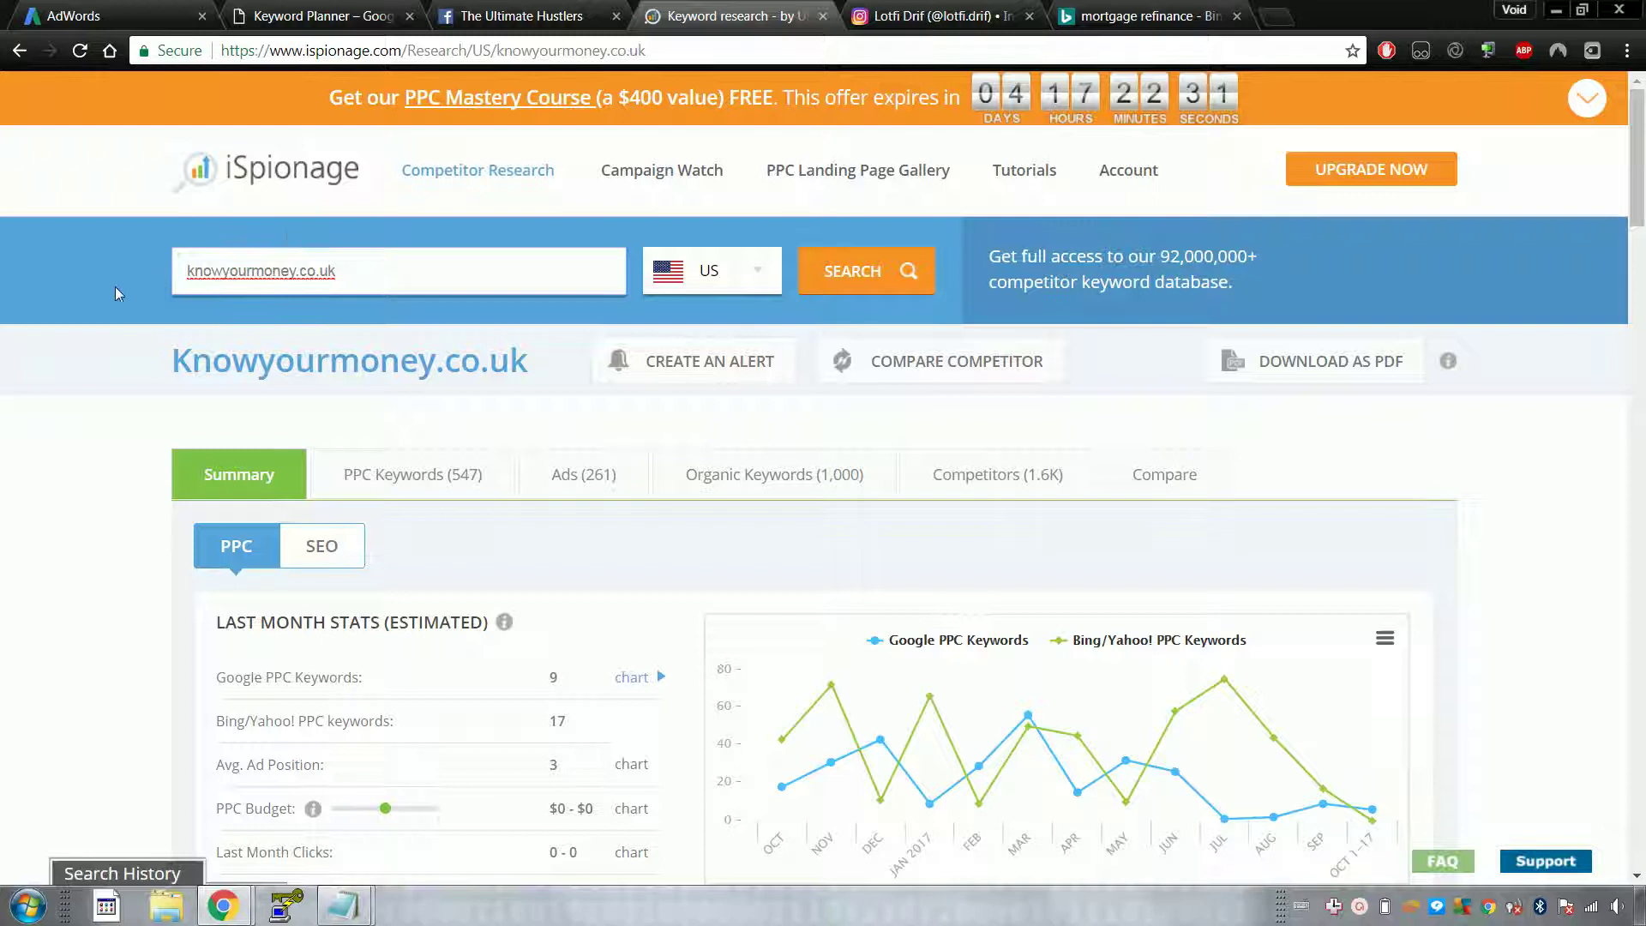
# Step: Scroll the knowyourmoney.co.uk PPC summary and keywords table, then move the Bing tab beside it
pyautogui.scroll(-4, 166, 294)
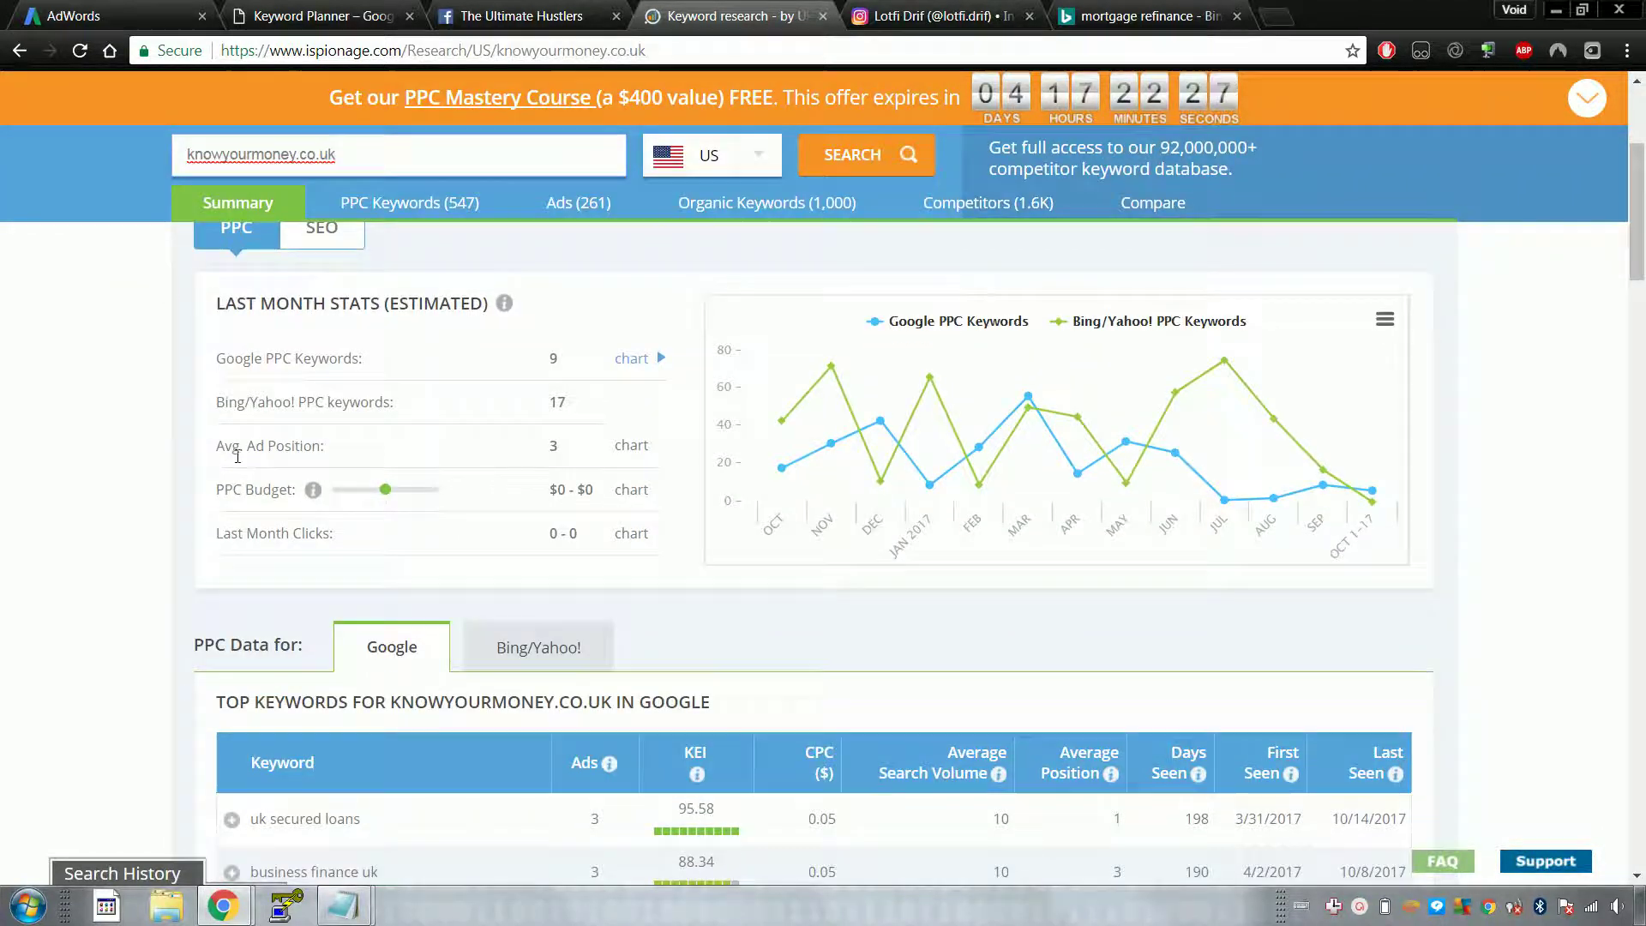
pyautogui.scroll(1, 248, 454)
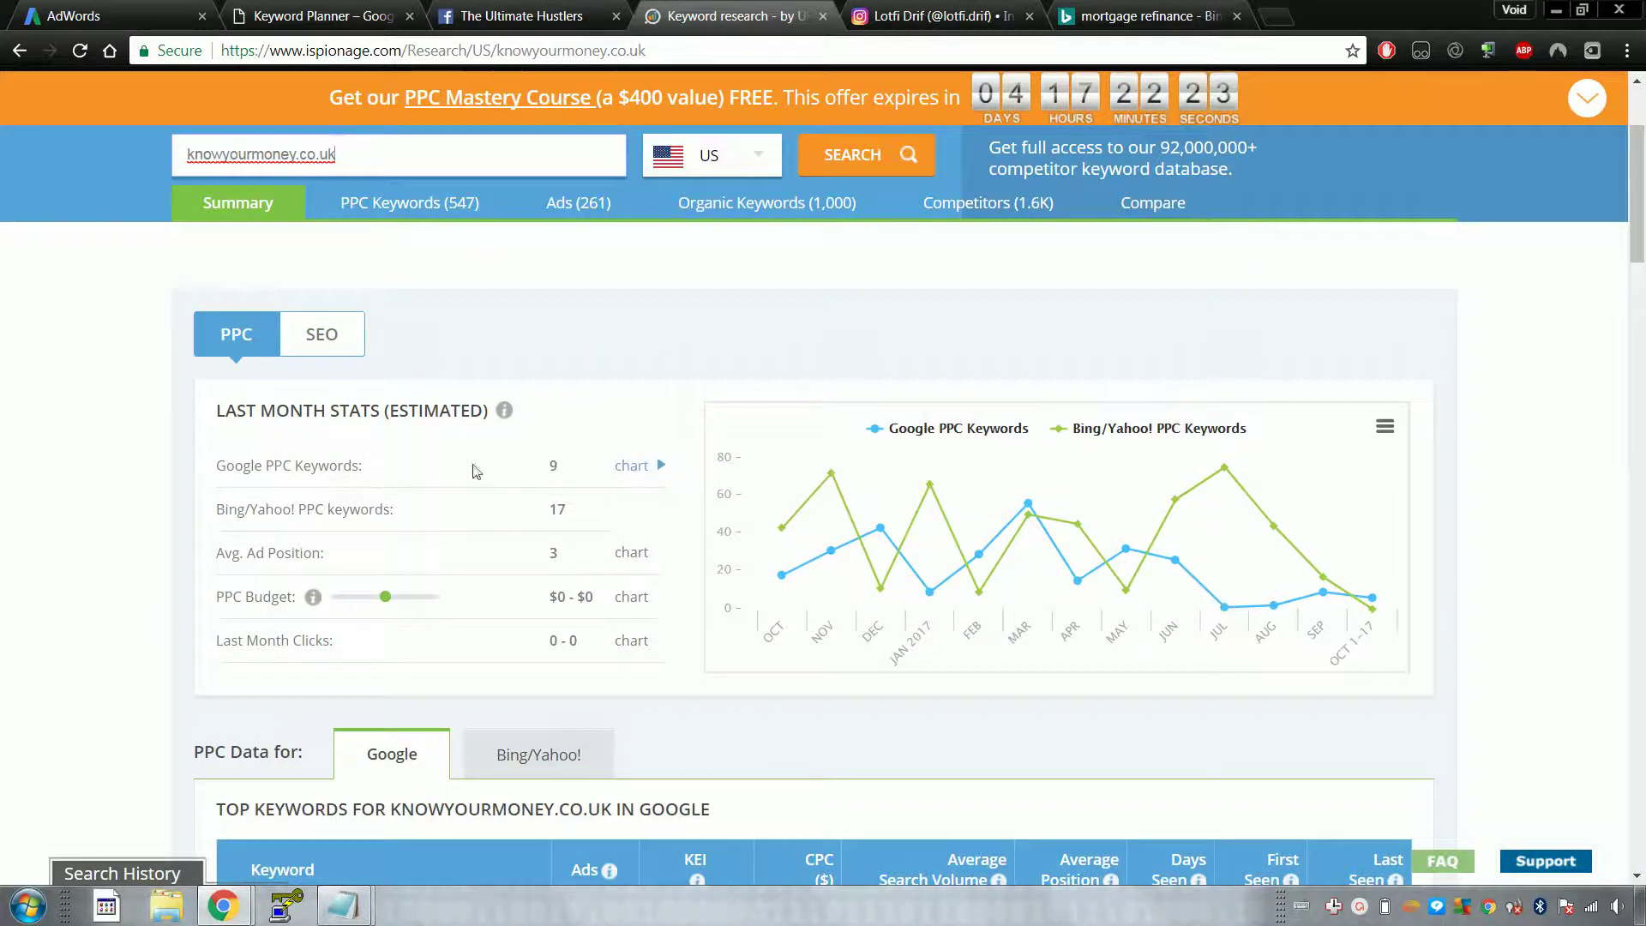
pyautogui.moveTo(420, 413)
pyautogui.scroll(-2, 420, 412)
pyautogui.moveTo(1166, 13); pyautogui.dragTo(968, 9)
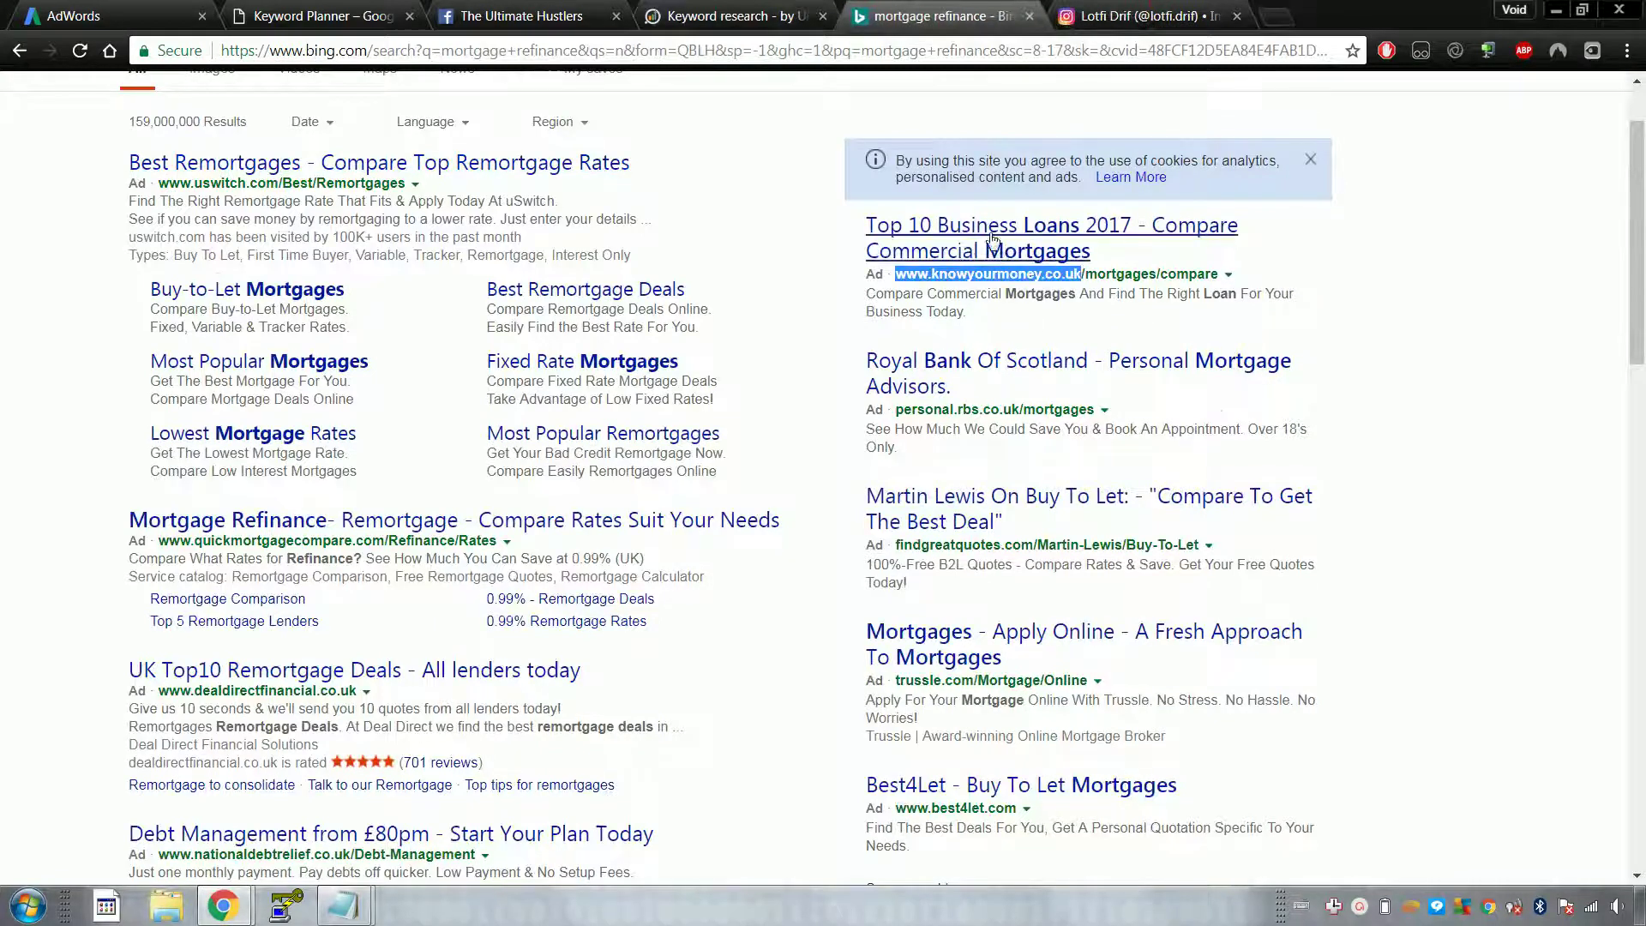
# Step: Examine the first Bing ad's sitelink texts and the uswitch ad's web address
pyautogui.scroll(-1, 878, 230)
pyautogui.scroll(3, 772, 245)
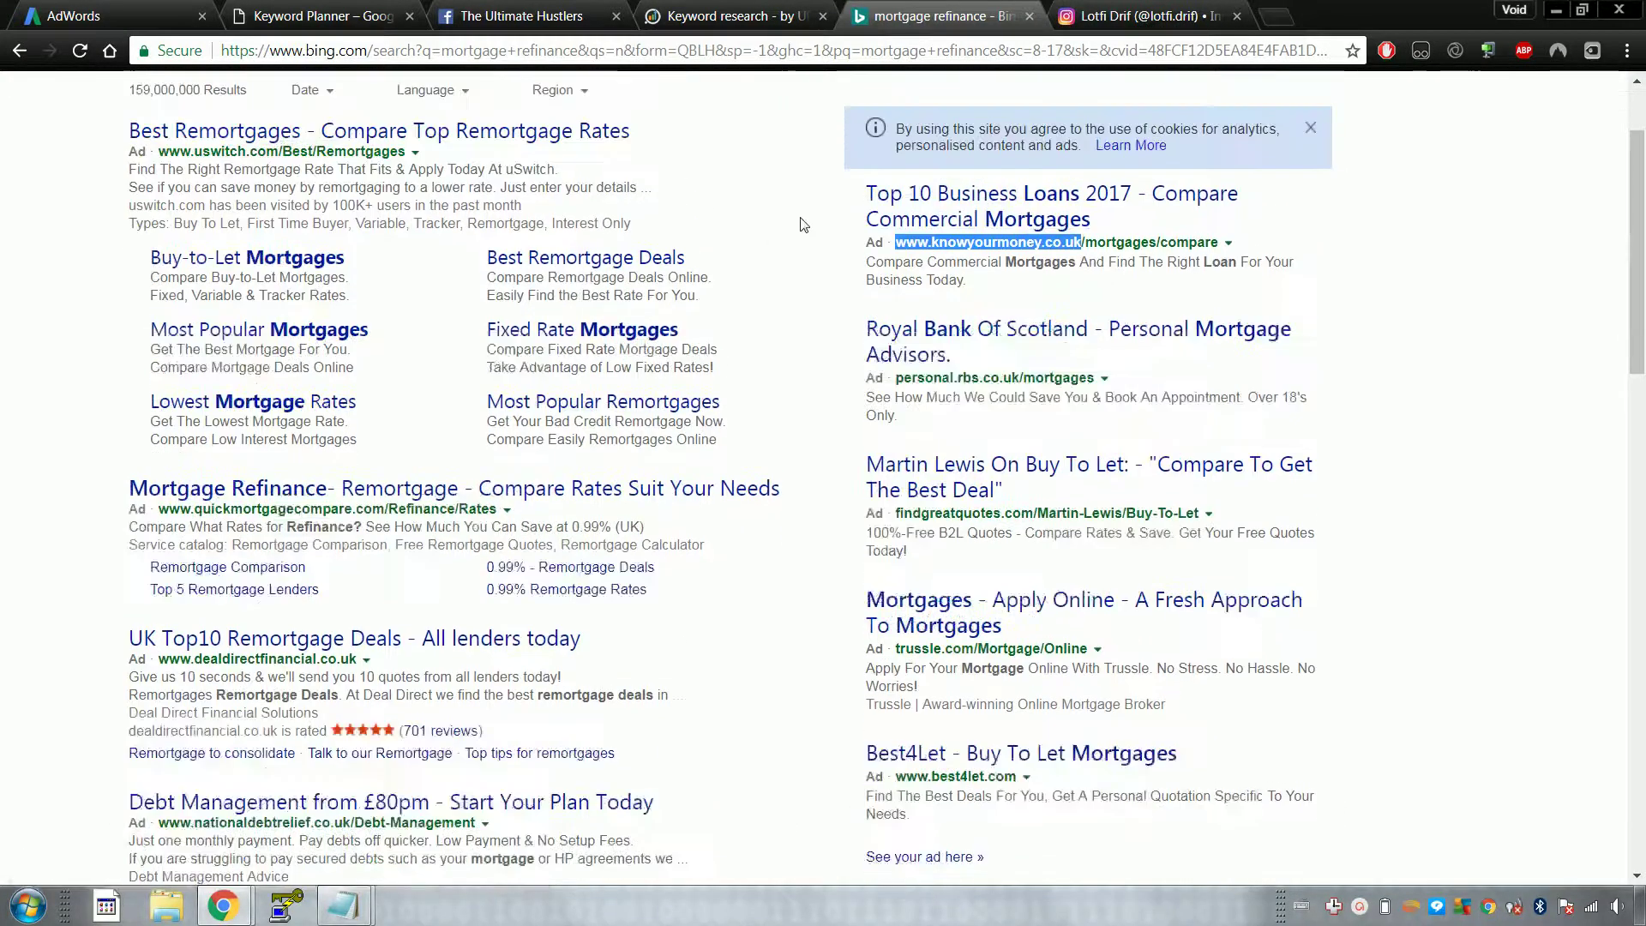
pyautogui.moveTo(754, 544); pyautogui.dragTo(155, 396)
pyautogui.click(752, 510)
pyautogui.click(154, 411)
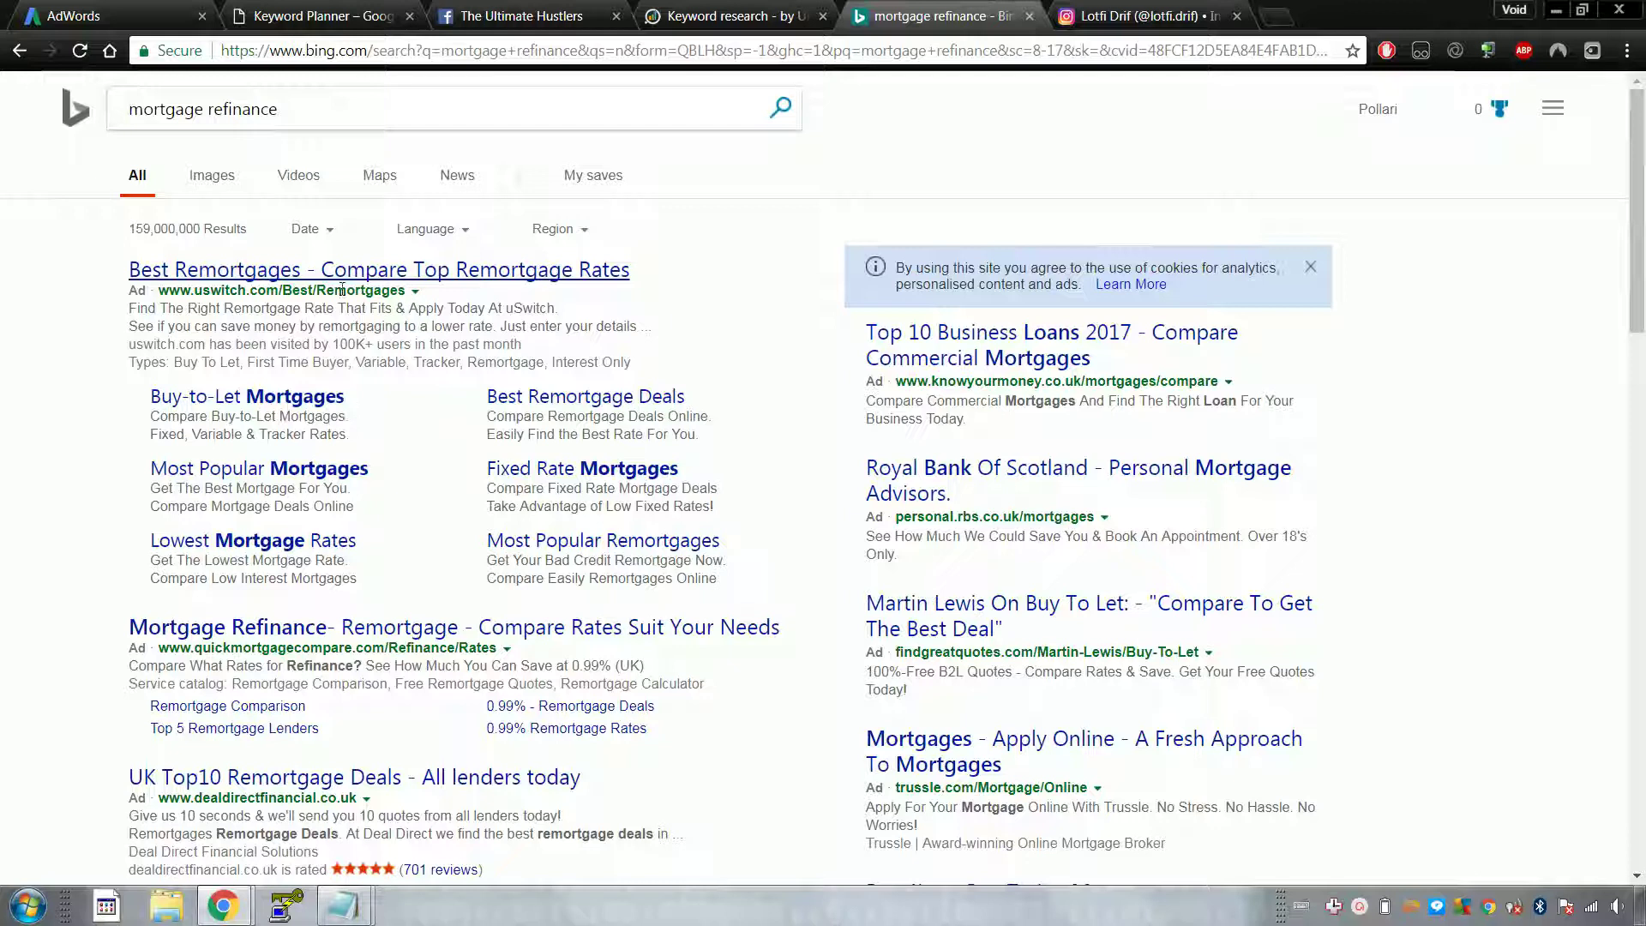
pyautogui.moveTo(157, 291); pyautogui.dragTo(403, 291)
pyautogui.click(408, 292)
pyautogui.moveTo(266, 291); pyautogui.dragTo(374, 291)
pyautogui.click(344, 294)
pyautogui.moveTo(157, 291); pyautogui.dragTo(358, 293)
pyautogui.click(324, 296)
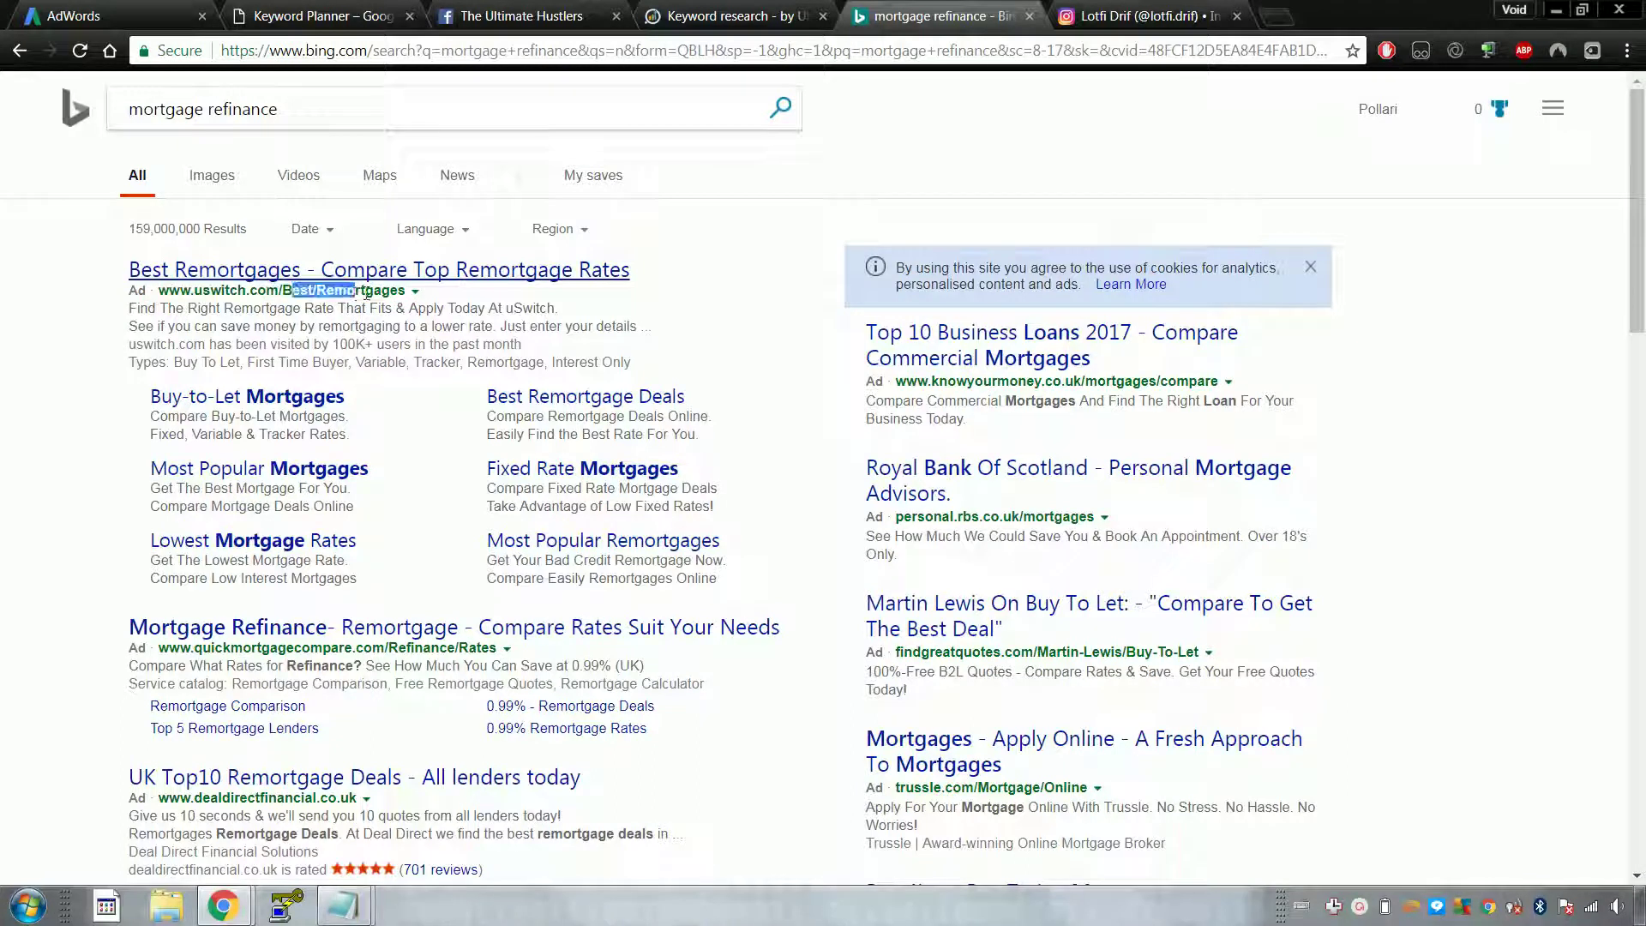
pyautogui.tripleClick(370, 292)
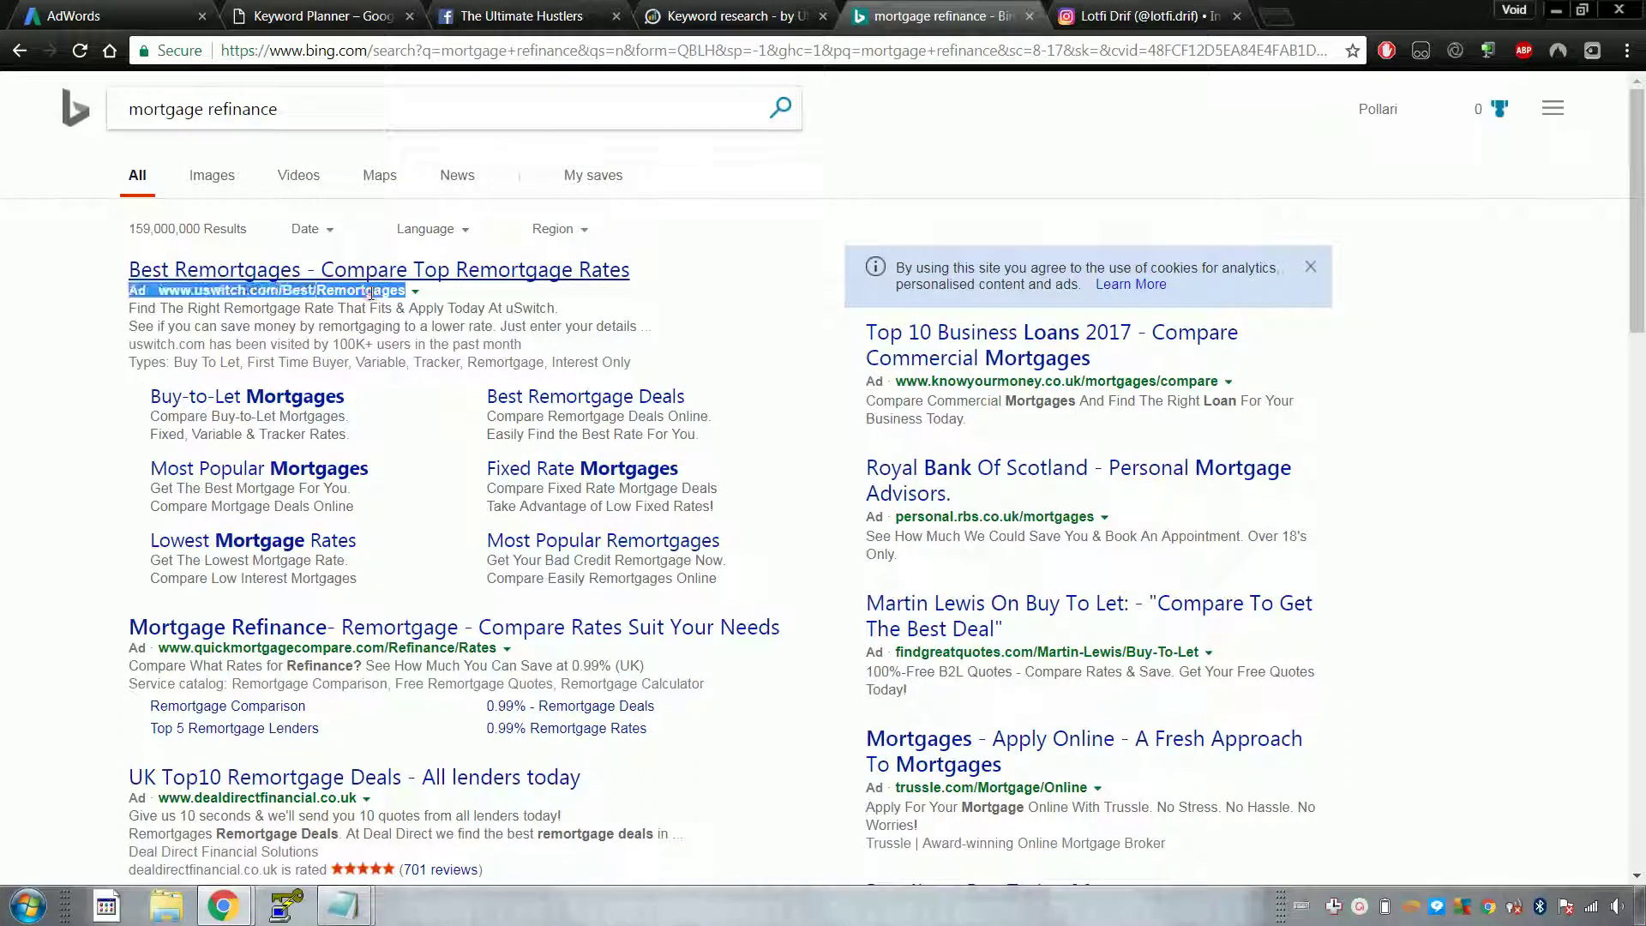
pyautogui.click(420, 652)
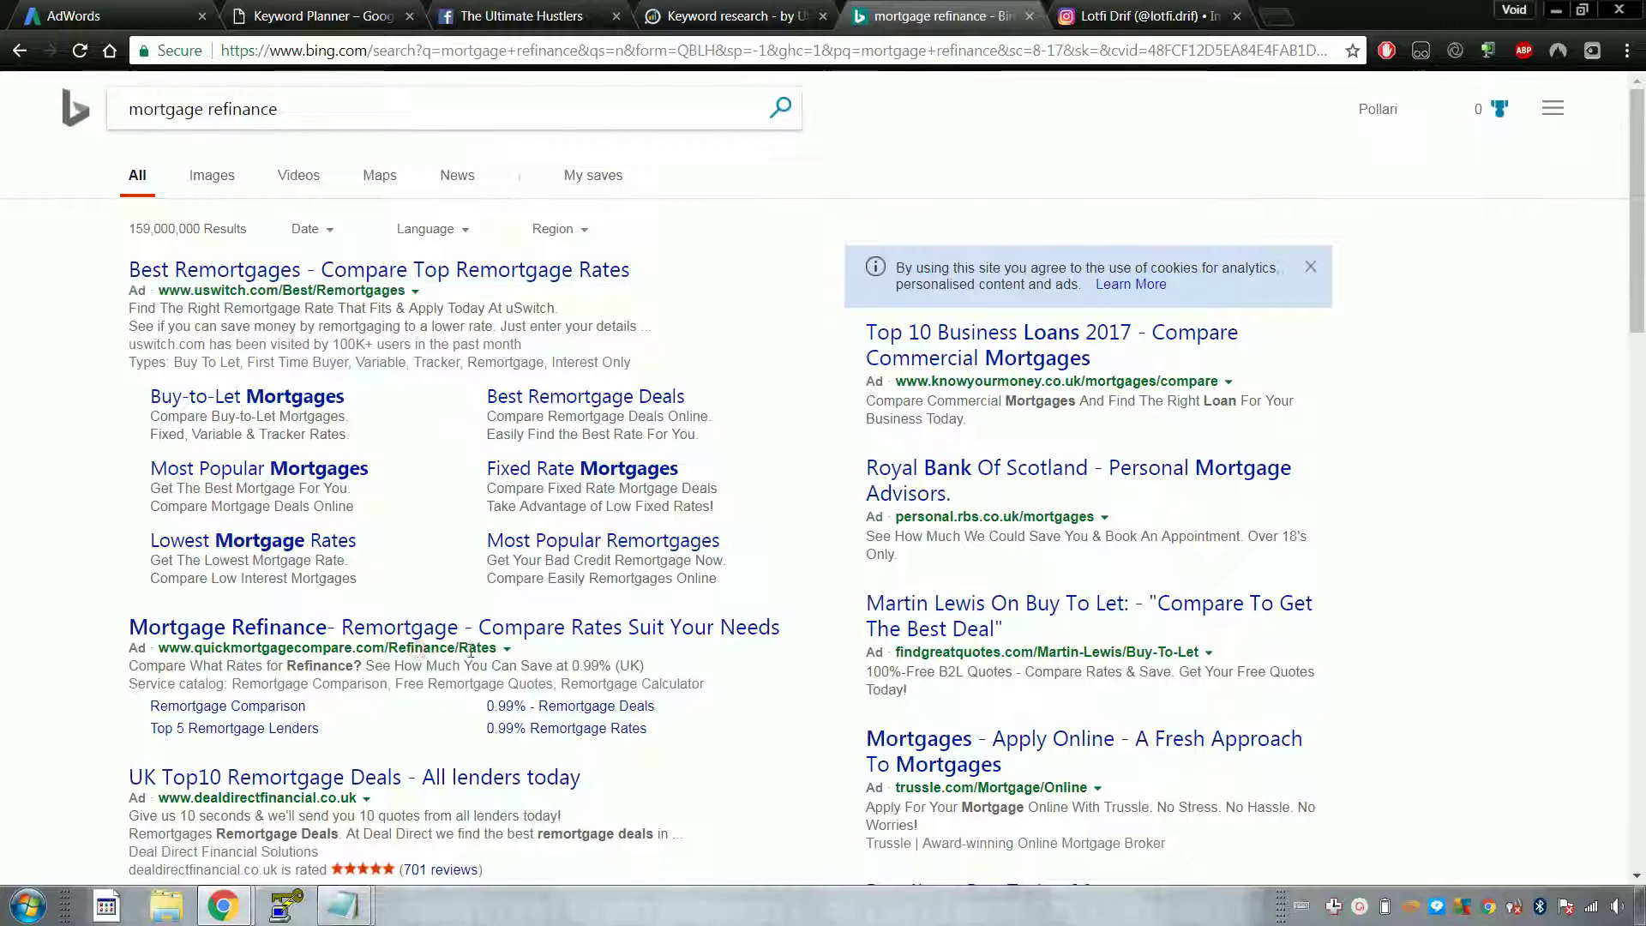
# Step: Glance at the other open pages, then study the first mortgage refinance ad's description line
pyautogui.click(717, 17)
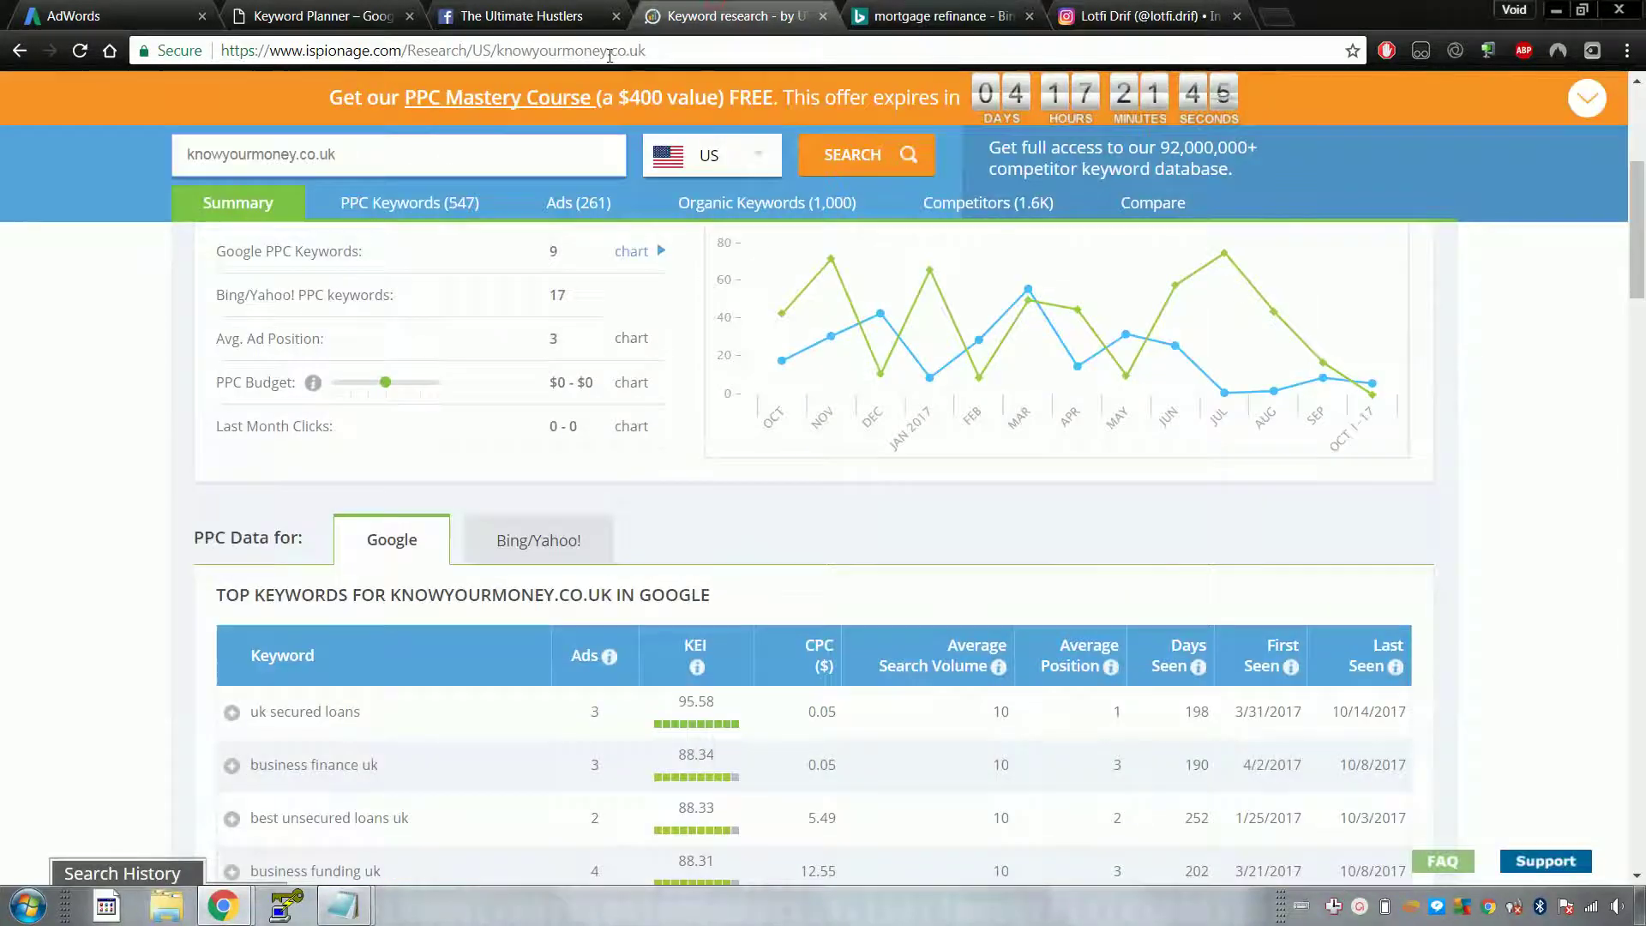
pyautogui.click(531, 16)
pyautogui.moveTo(451, 49); pyautogui.dragTo(559, 52)
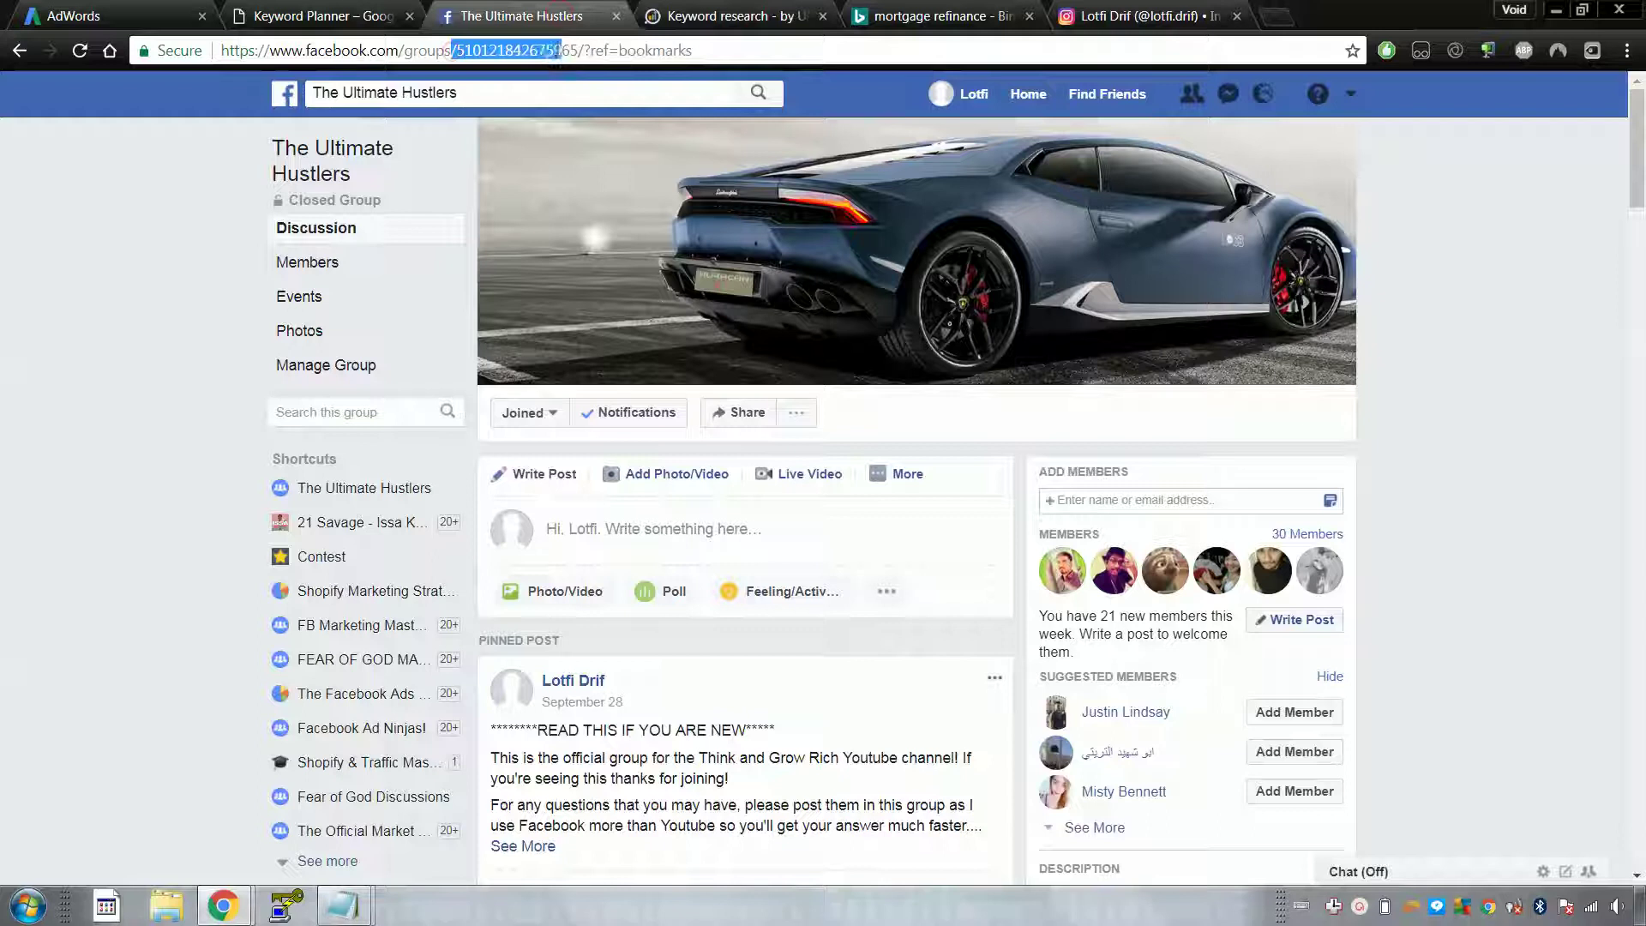
pyautogui.click(939, 15)
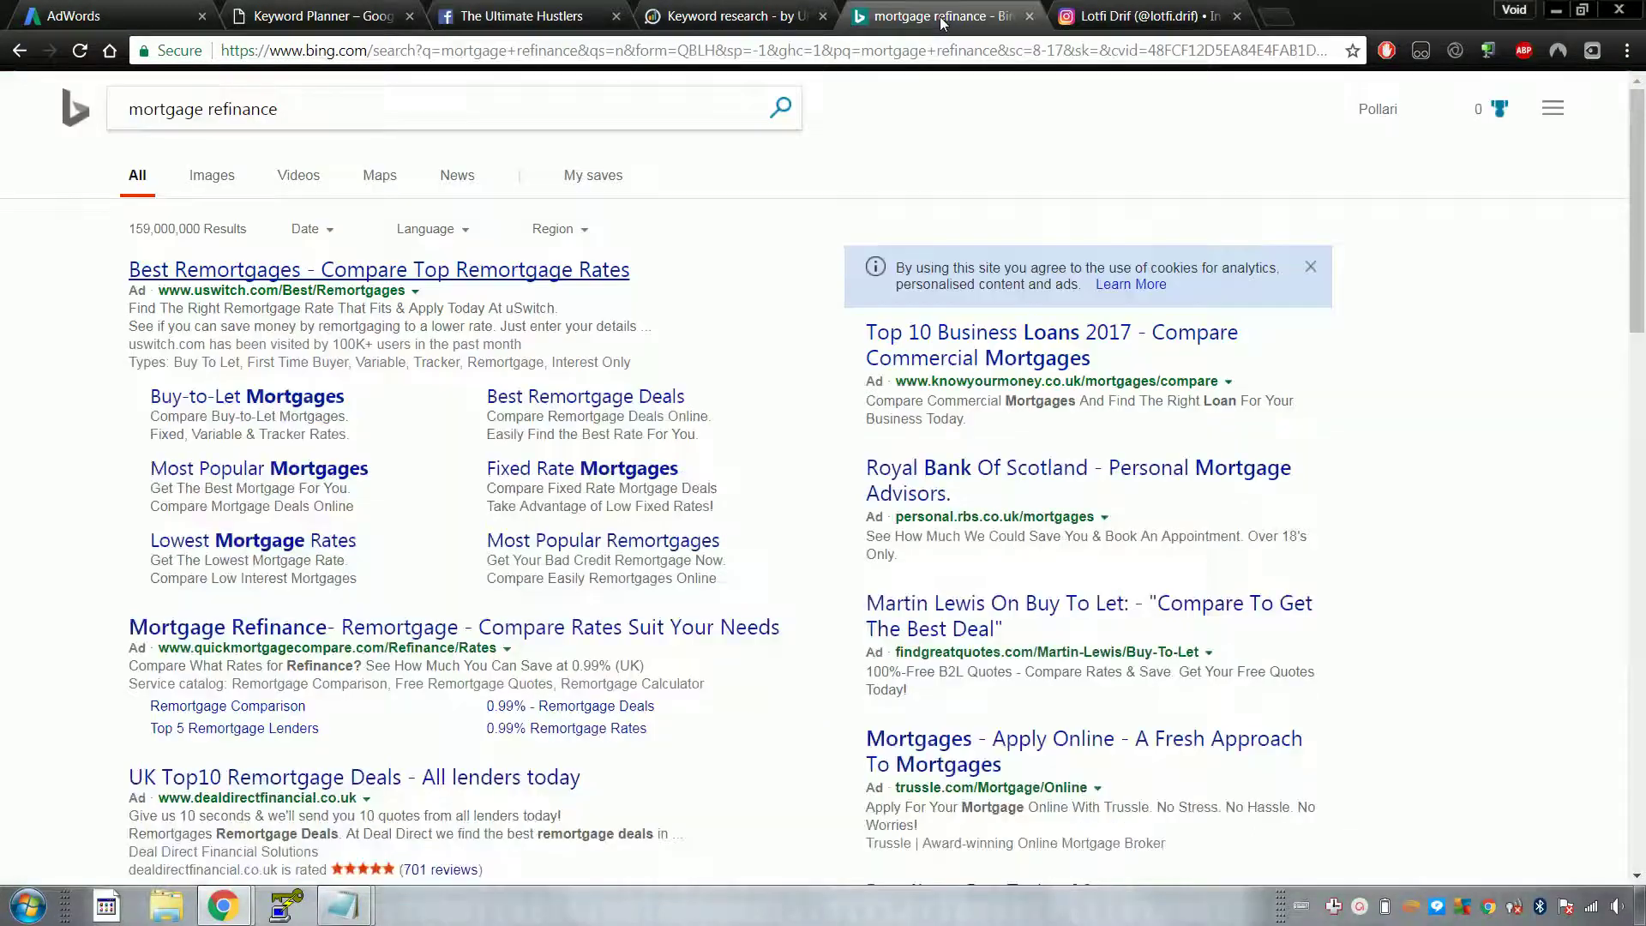
pyautogui.scroll(-1, 1112, 516)
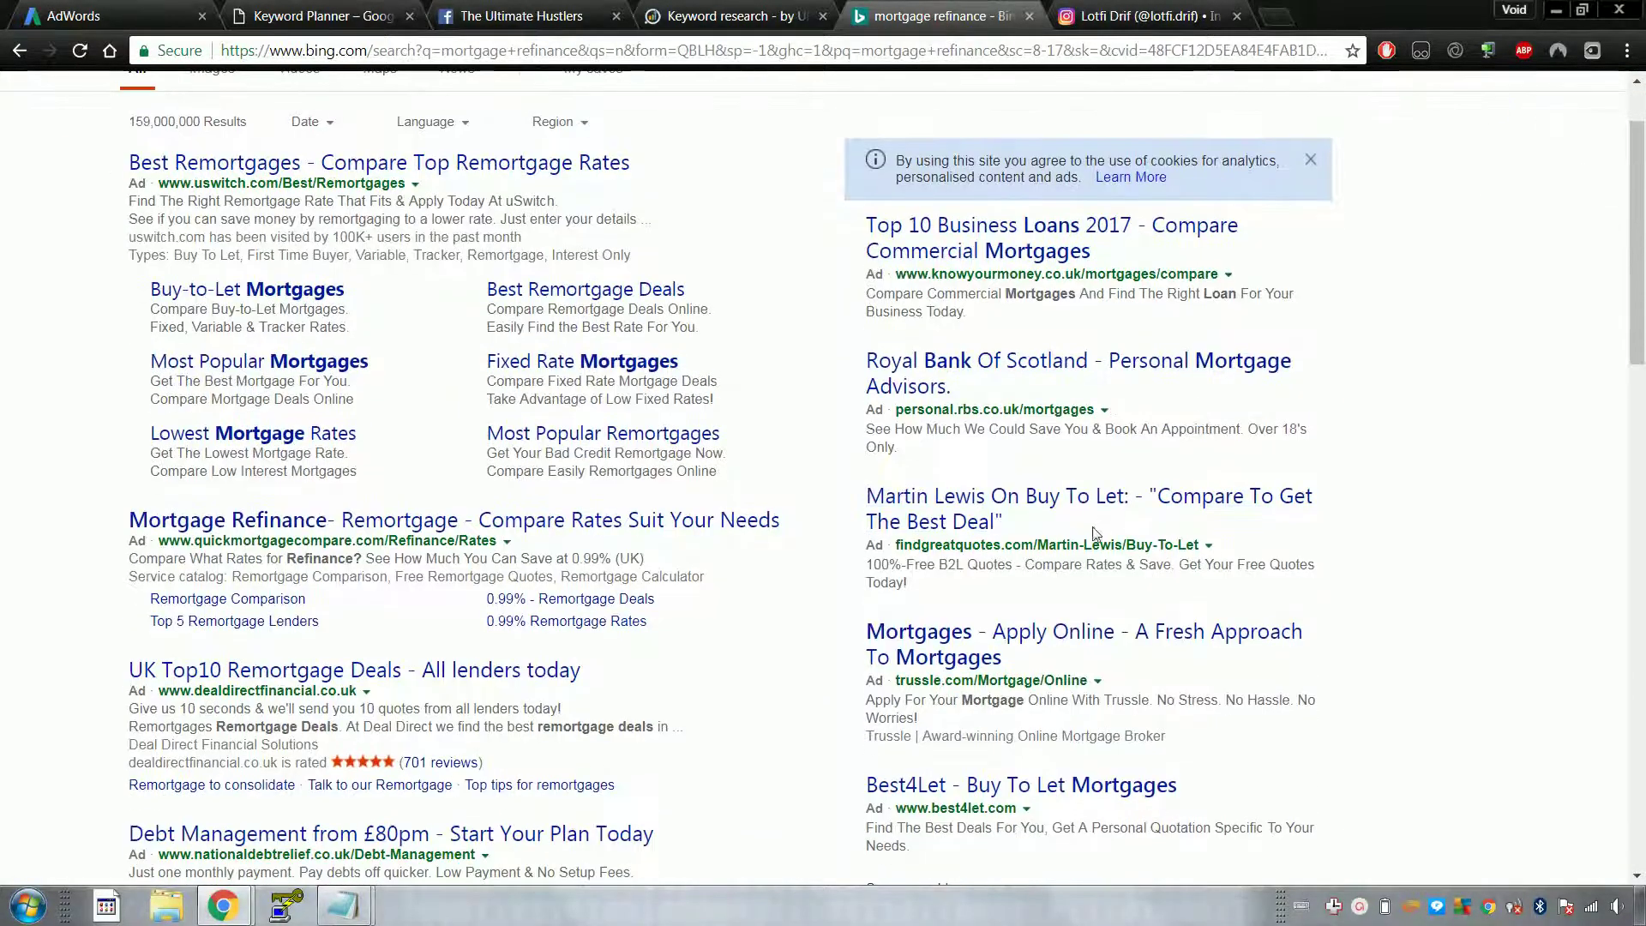
pyautogui.scroll(-3, 1063, 676)
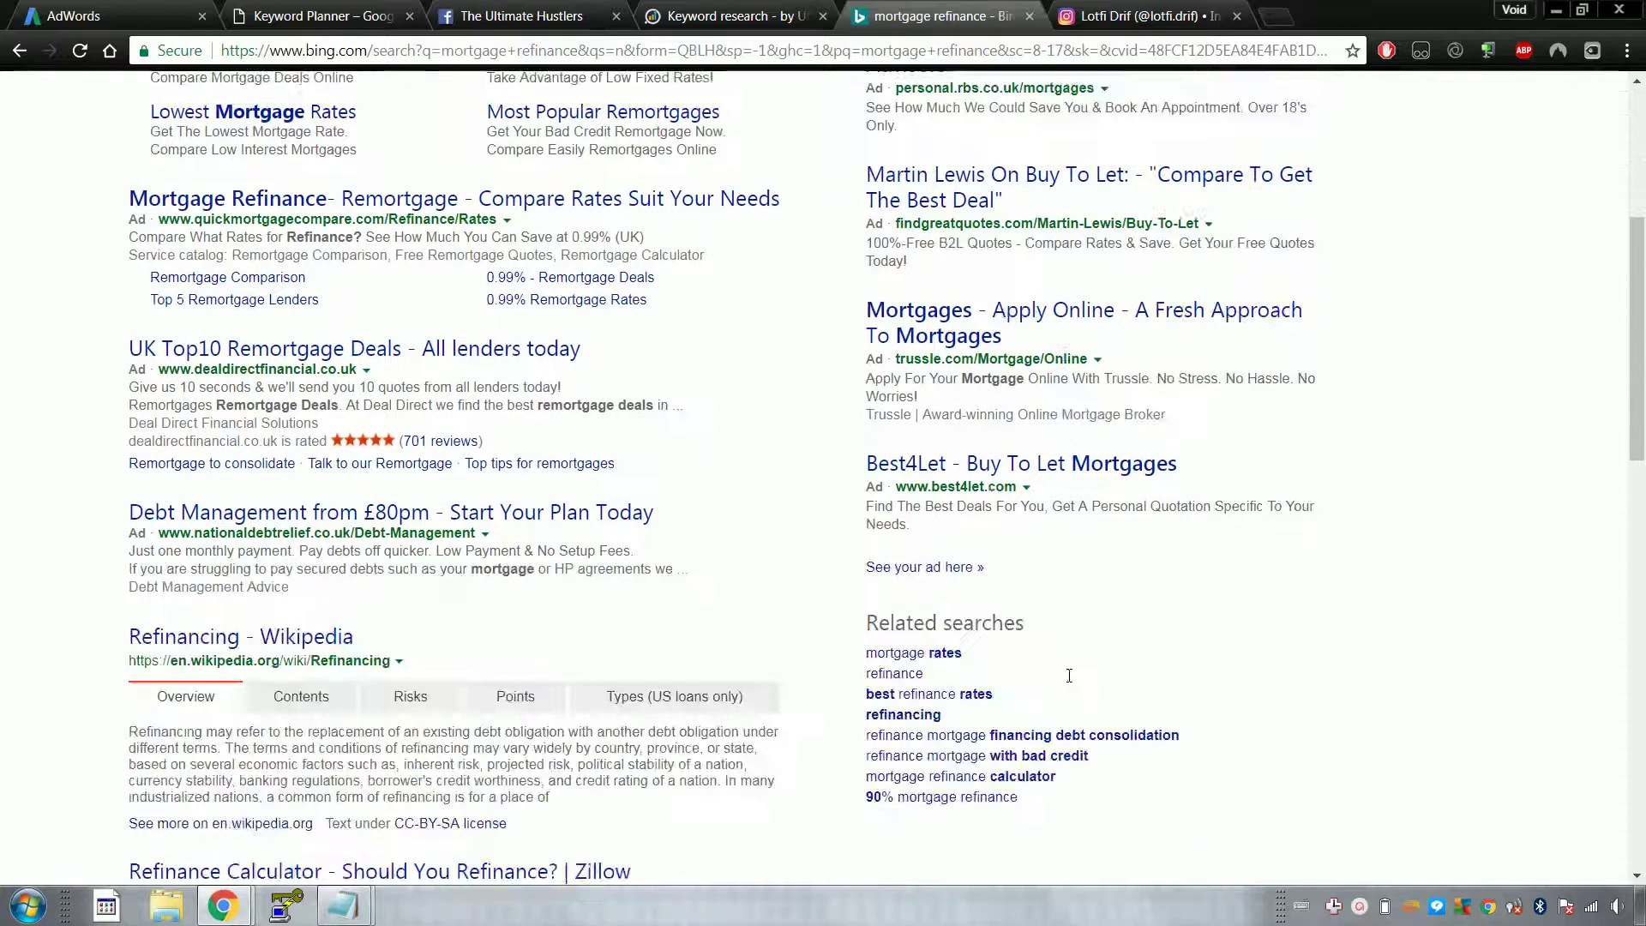
pyautogui.scroll(4, 1072, 480)
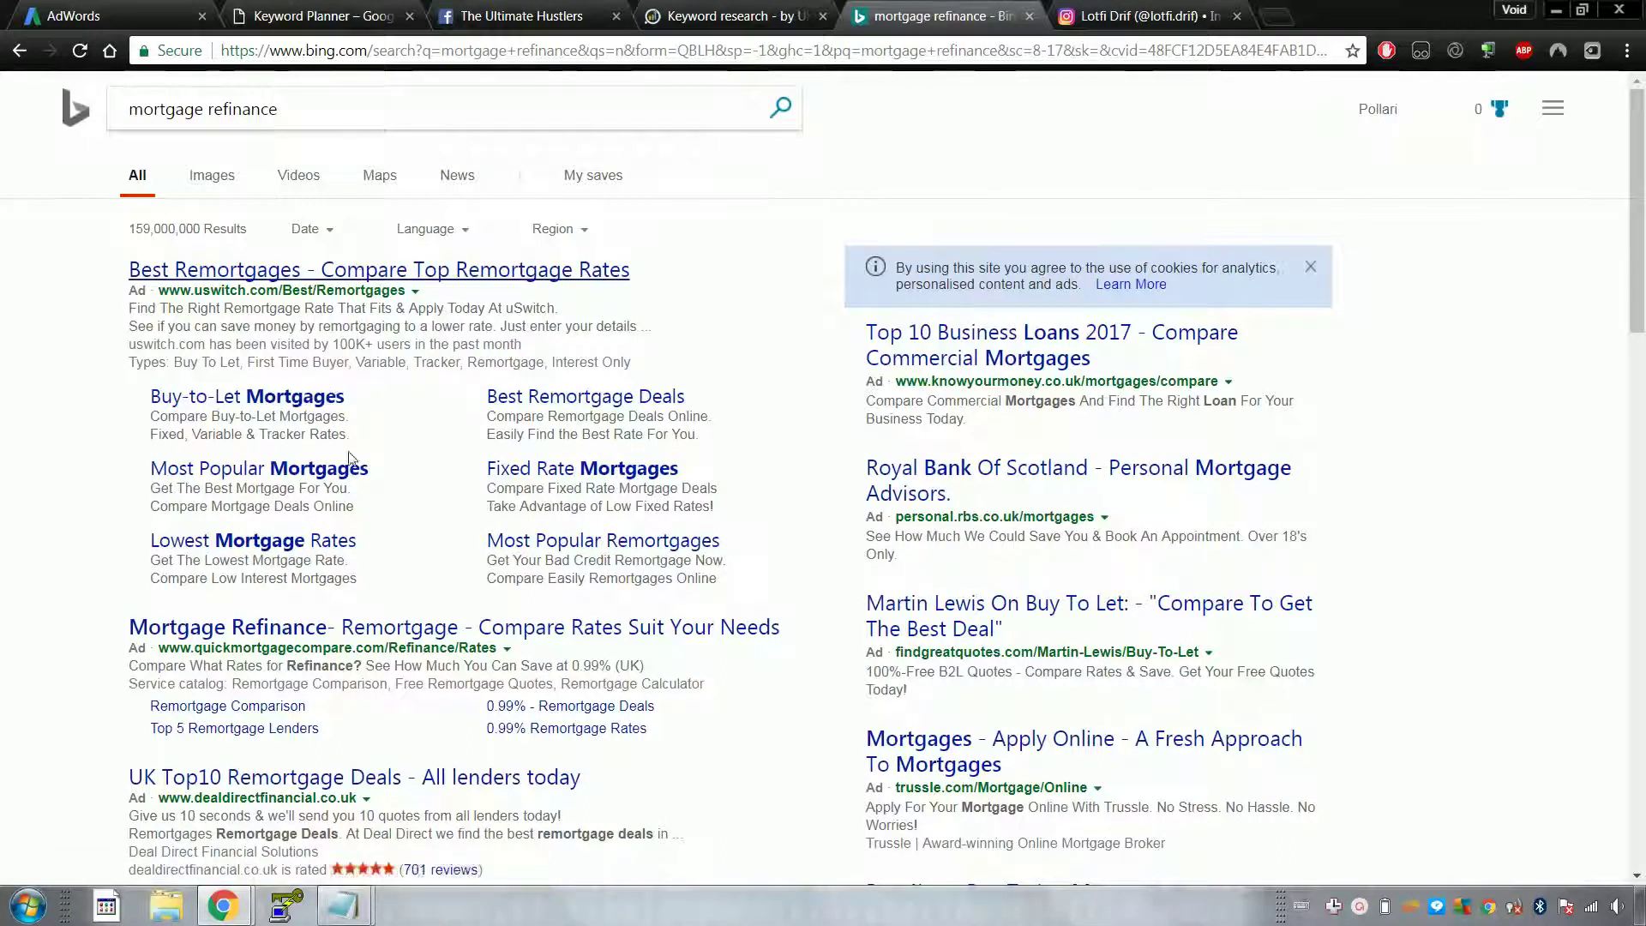
pyautogui.tripleClick(244, 327)
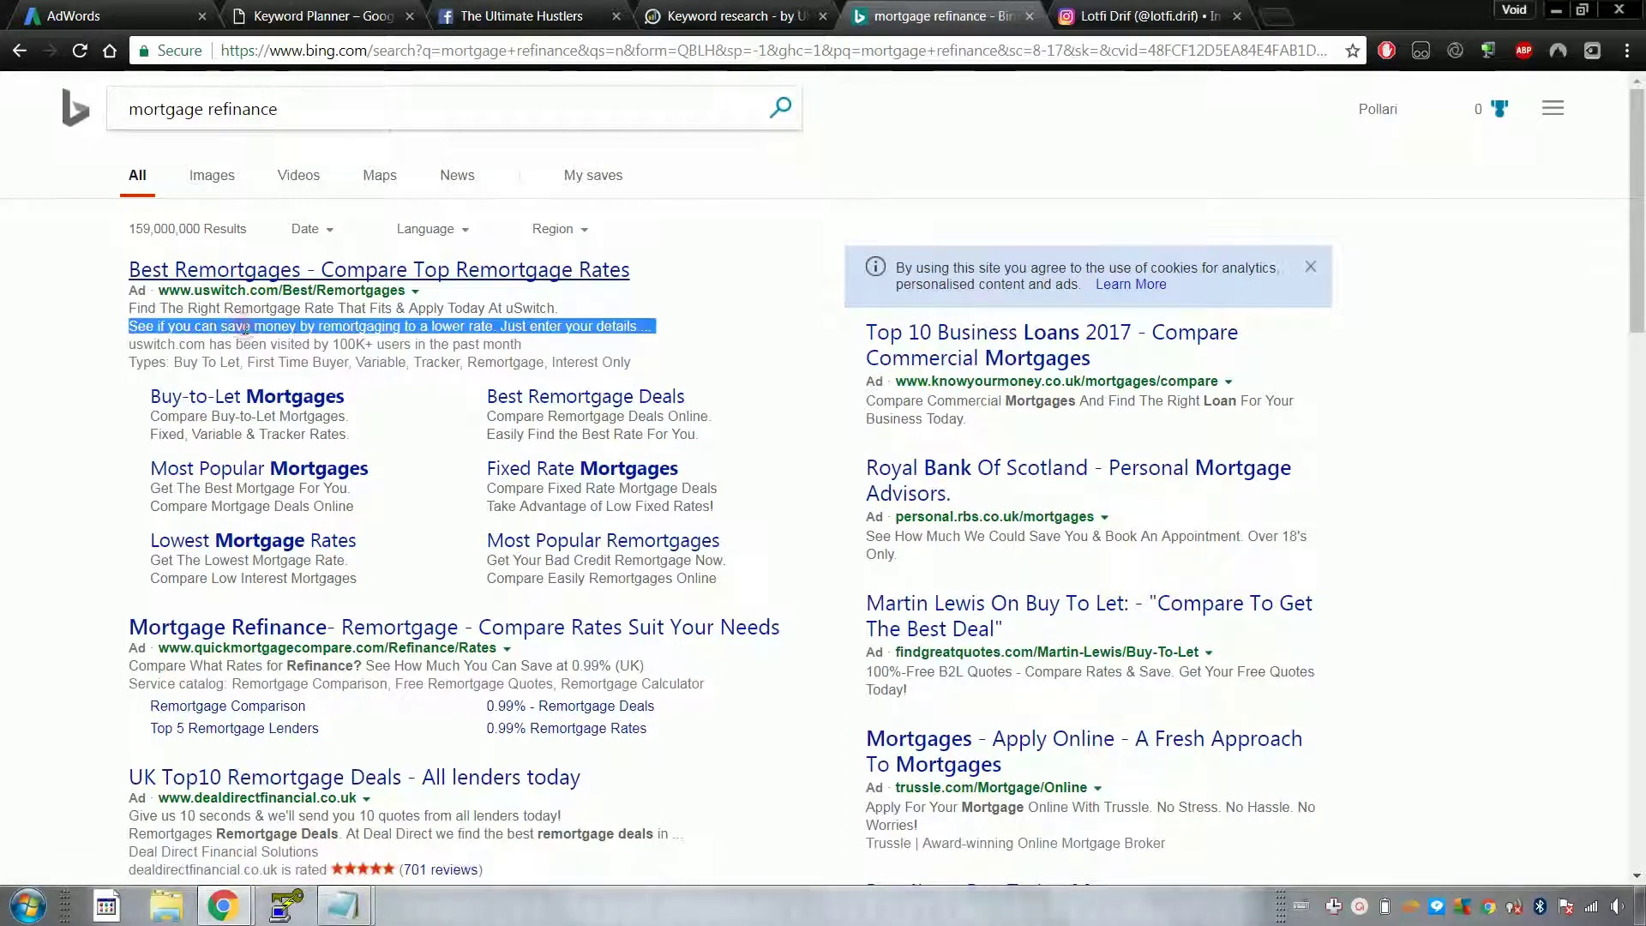
pyautogui.click(176, 325)
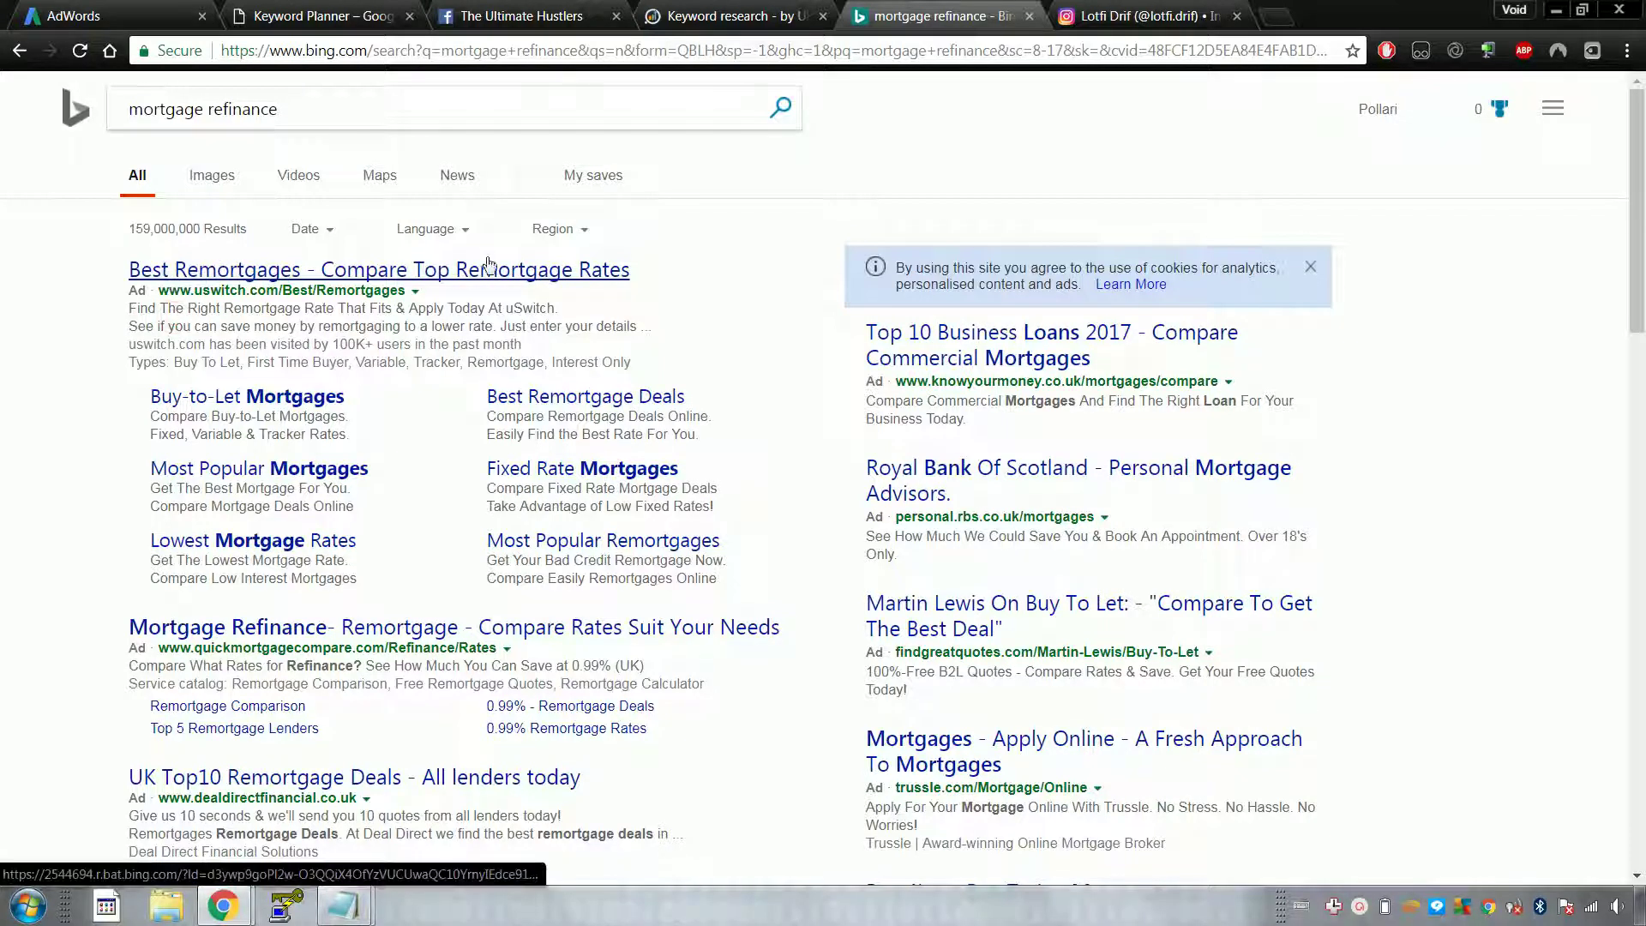
pyautogui.scroll(-3, 523, 343)
pyautogui.scroll(3, 540, 360)
pyautogui.scroll(-4, 793, 600)
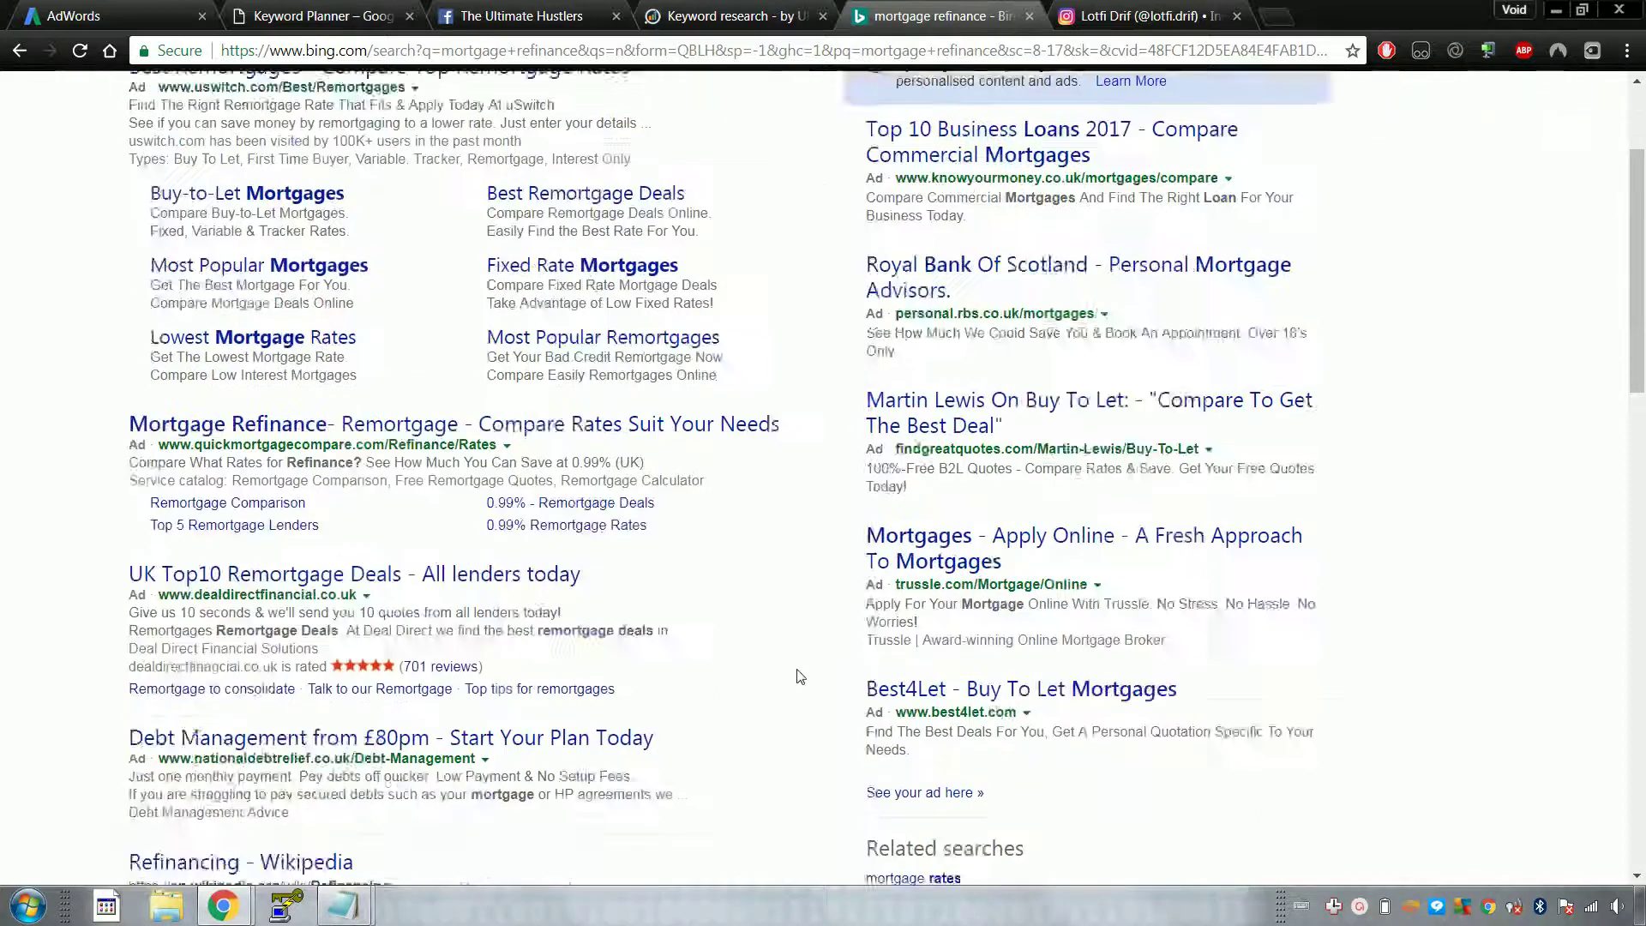
pyautogui.scroll(4, 665, 362)
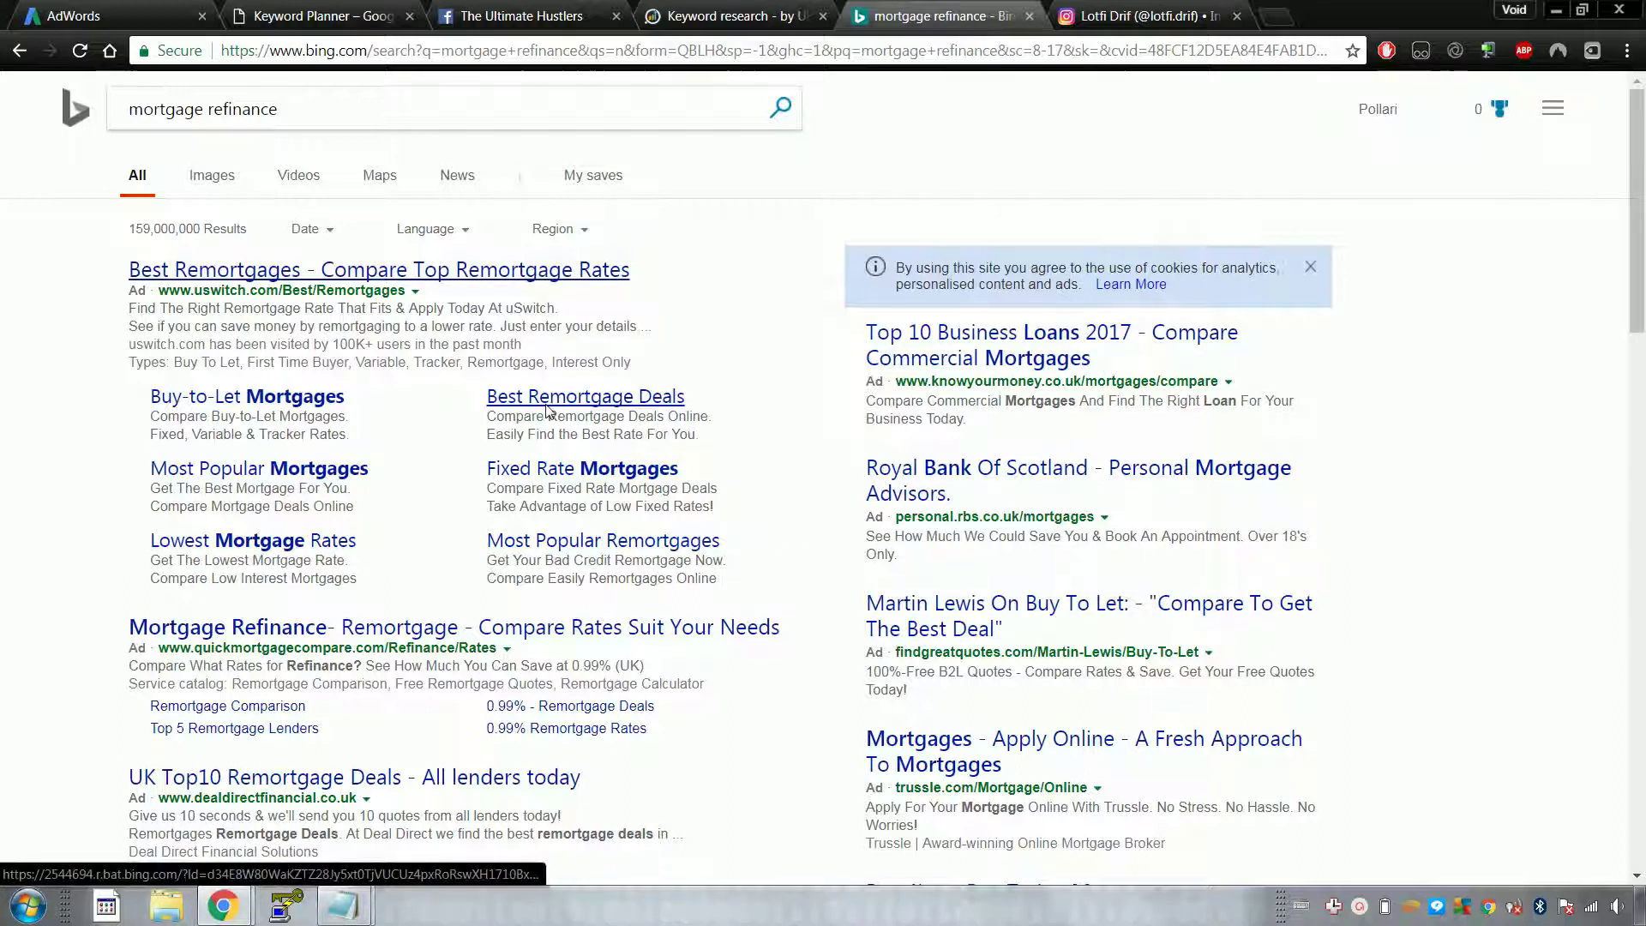
# Step: Read the four-line ad quality list in Notepad, then return to the knowyourmoney.co.uk iSpionage report
pyautogui.hotkey('alt', 'Tab')
pyautogui.moveTo(607, 364); pyautogui.dragTo(366, 292)
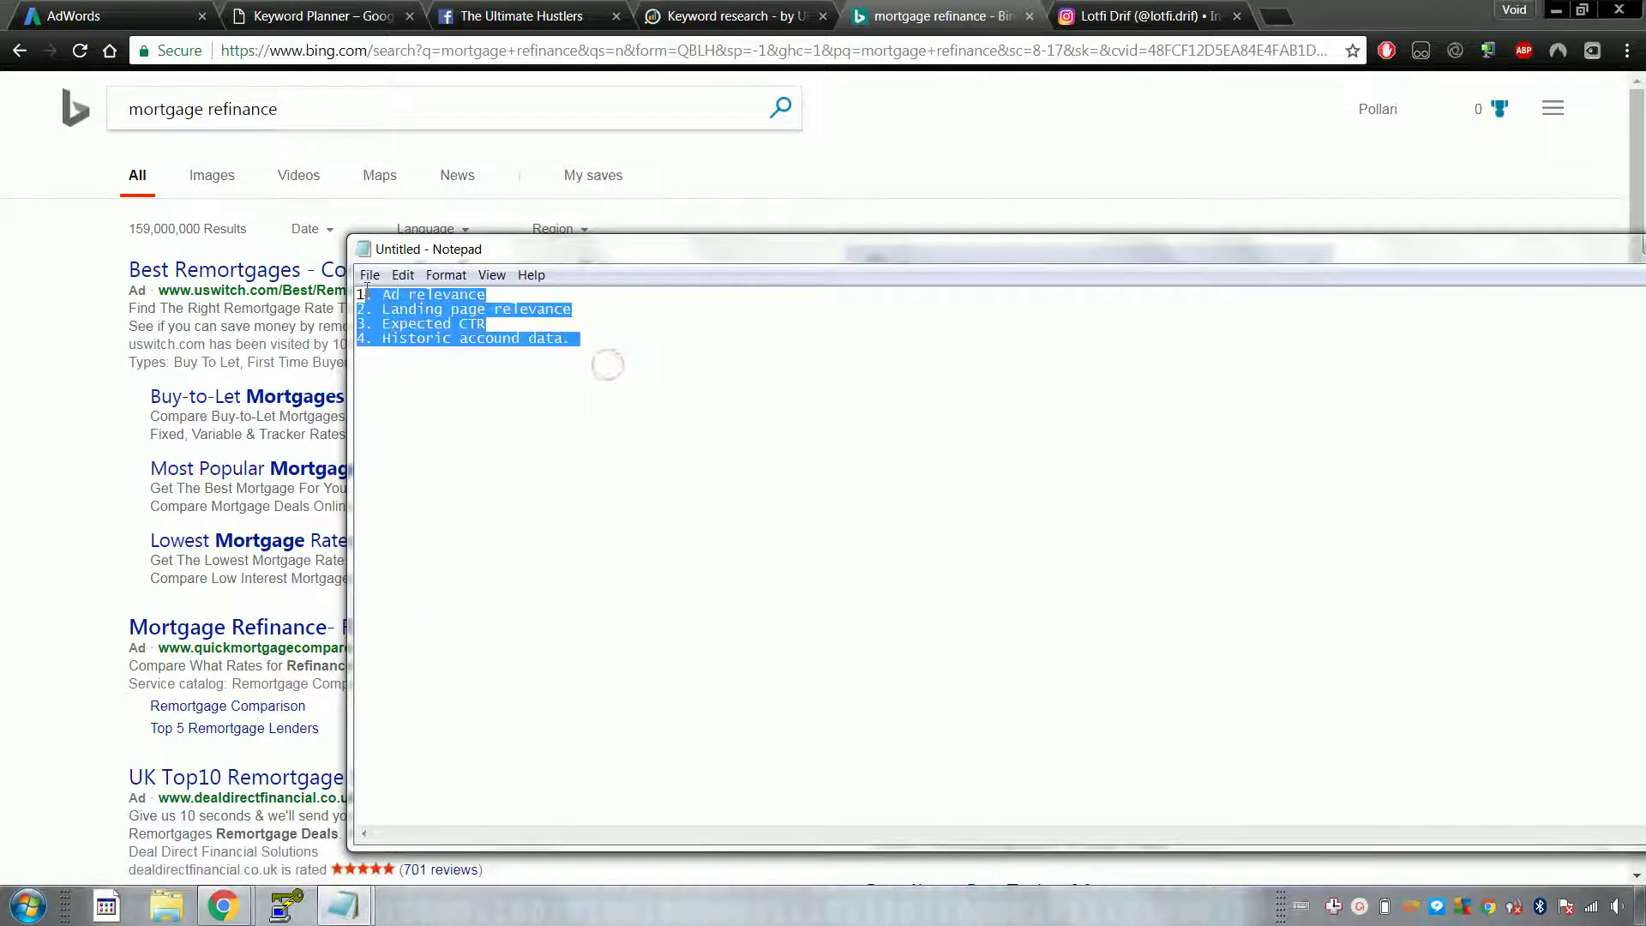
pyautogui.click(581, 361)
pyautogui.moveTo(614, 361); pyautogui.dragTo(358, 293)
pyautogui.click(489, 338)
pyautogui.press('alt')
pyautogui.hotkey('alt', 'Tab')
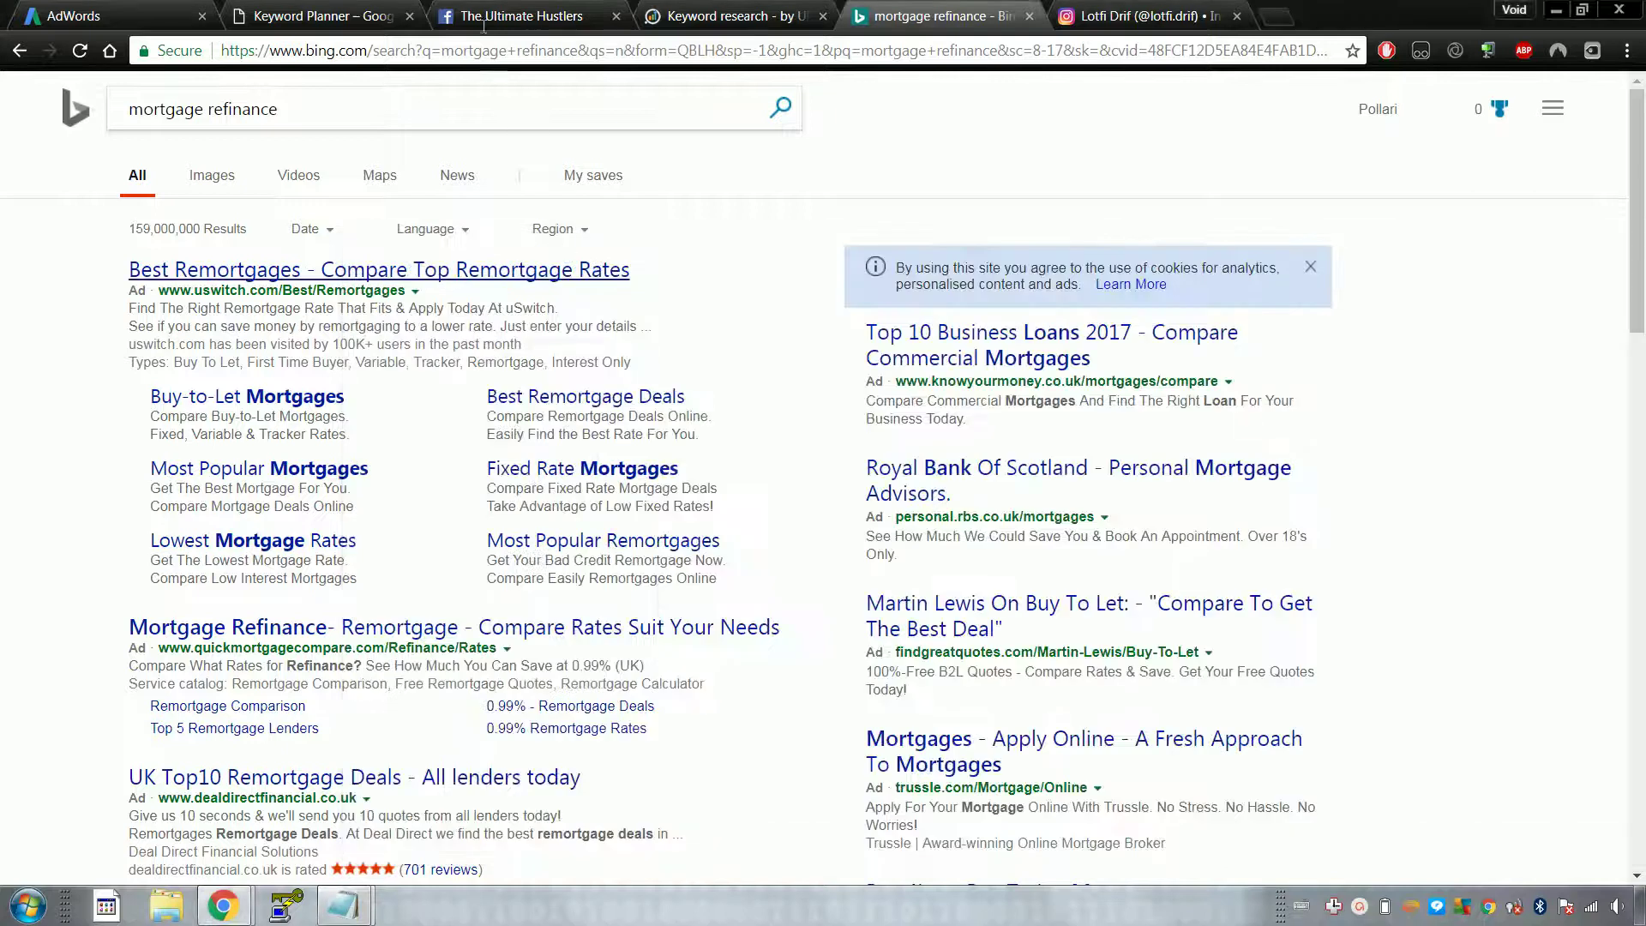
pyautogui.click(523, 16)
pyautogui.click(736, 10)
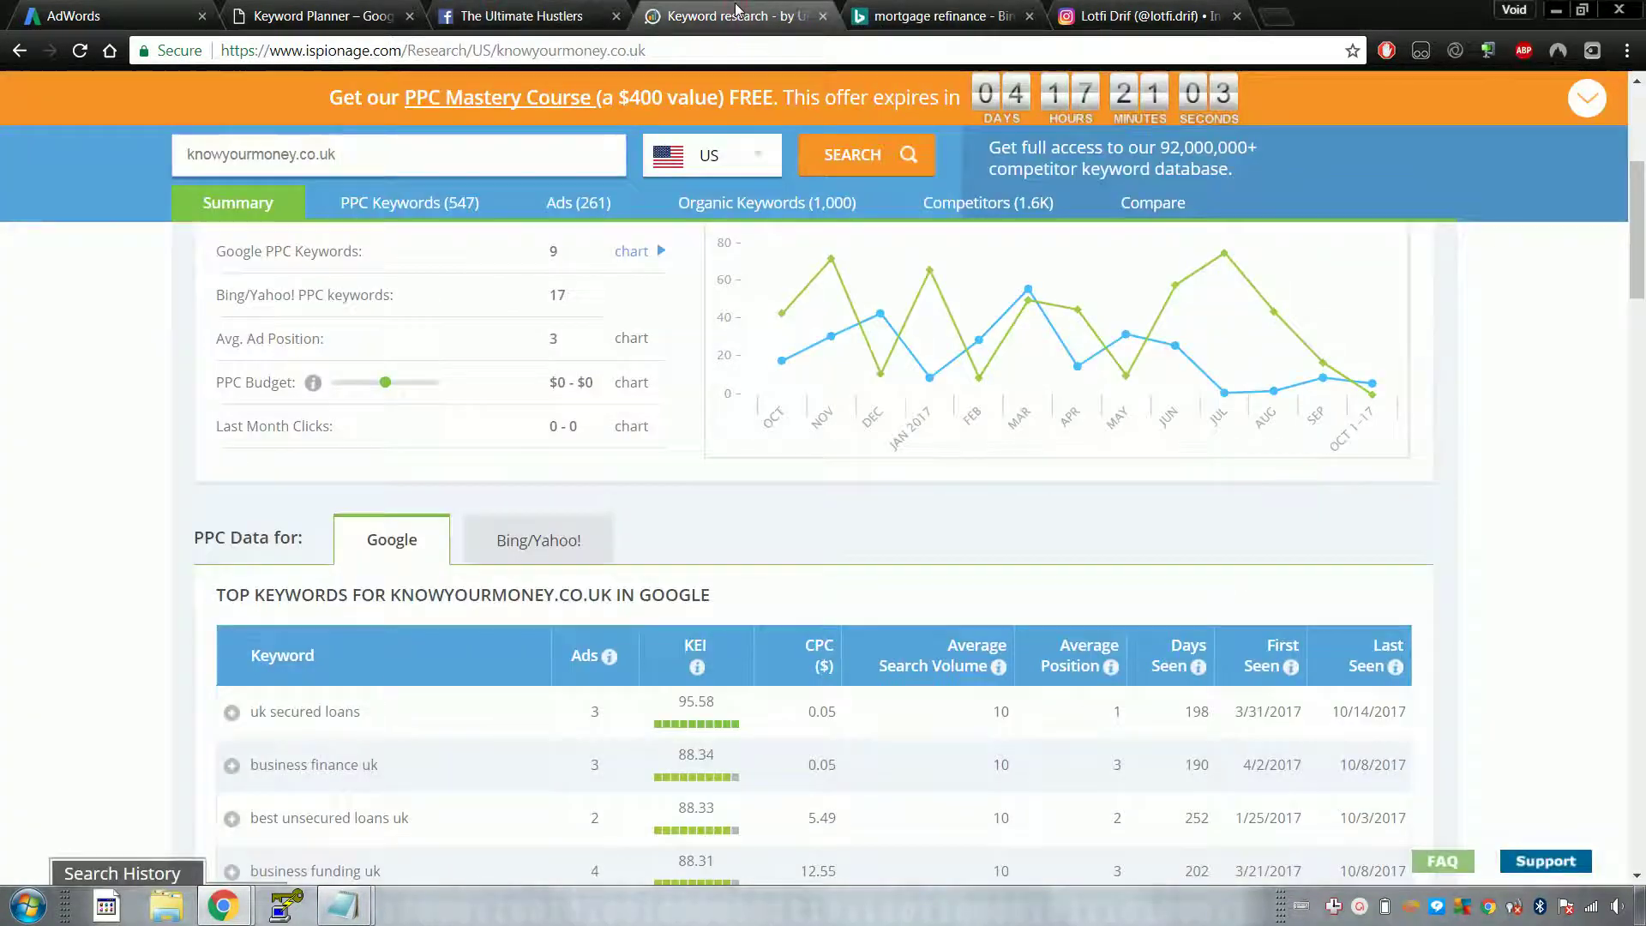
# Step: Show knowyourmoney.co.uk's PPC keywords and pick out the top keyword 'uk secured loans'
pyautogui.scroll(3, 452, 656)
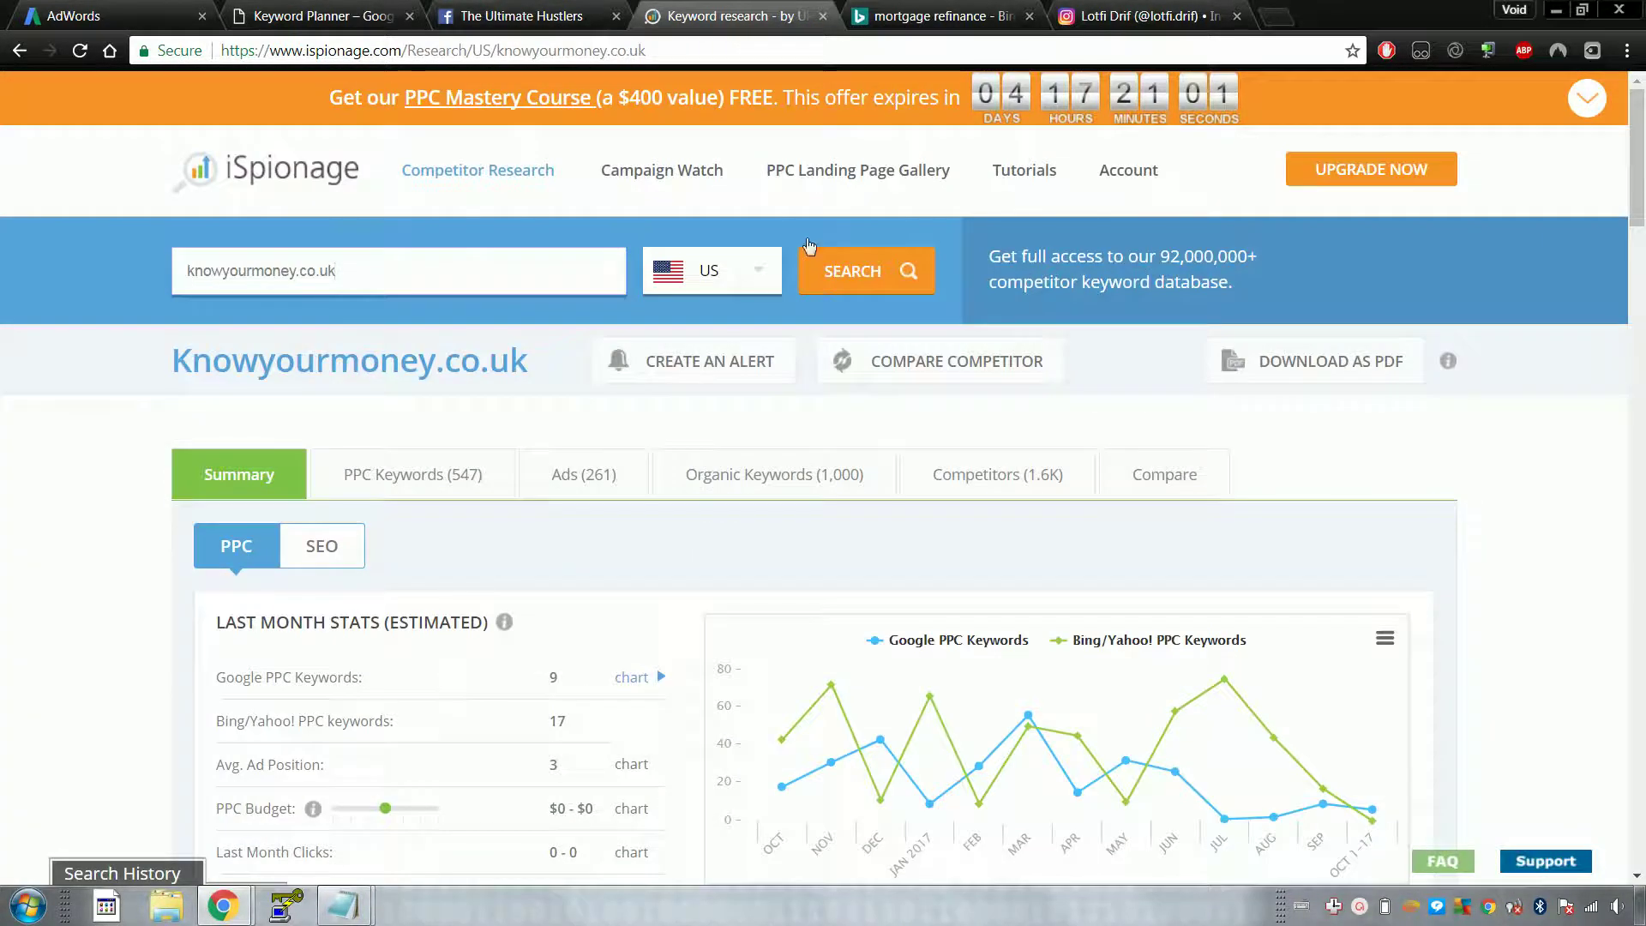
pyautogui.click(860, 9)
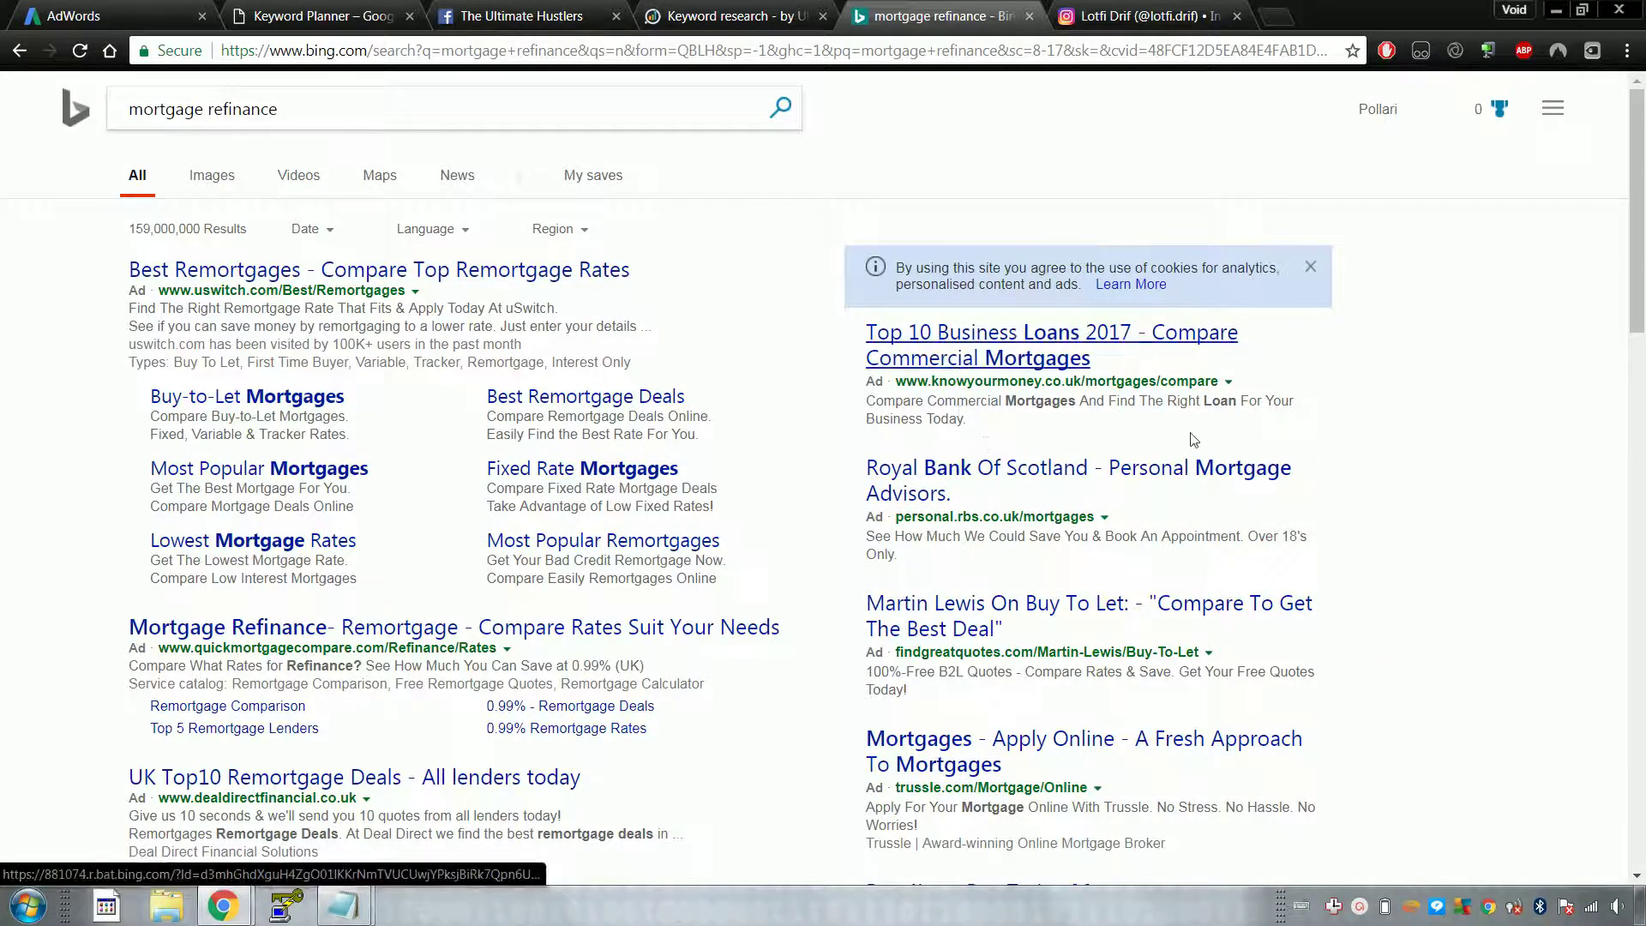
pyautogui.click(745, 10)
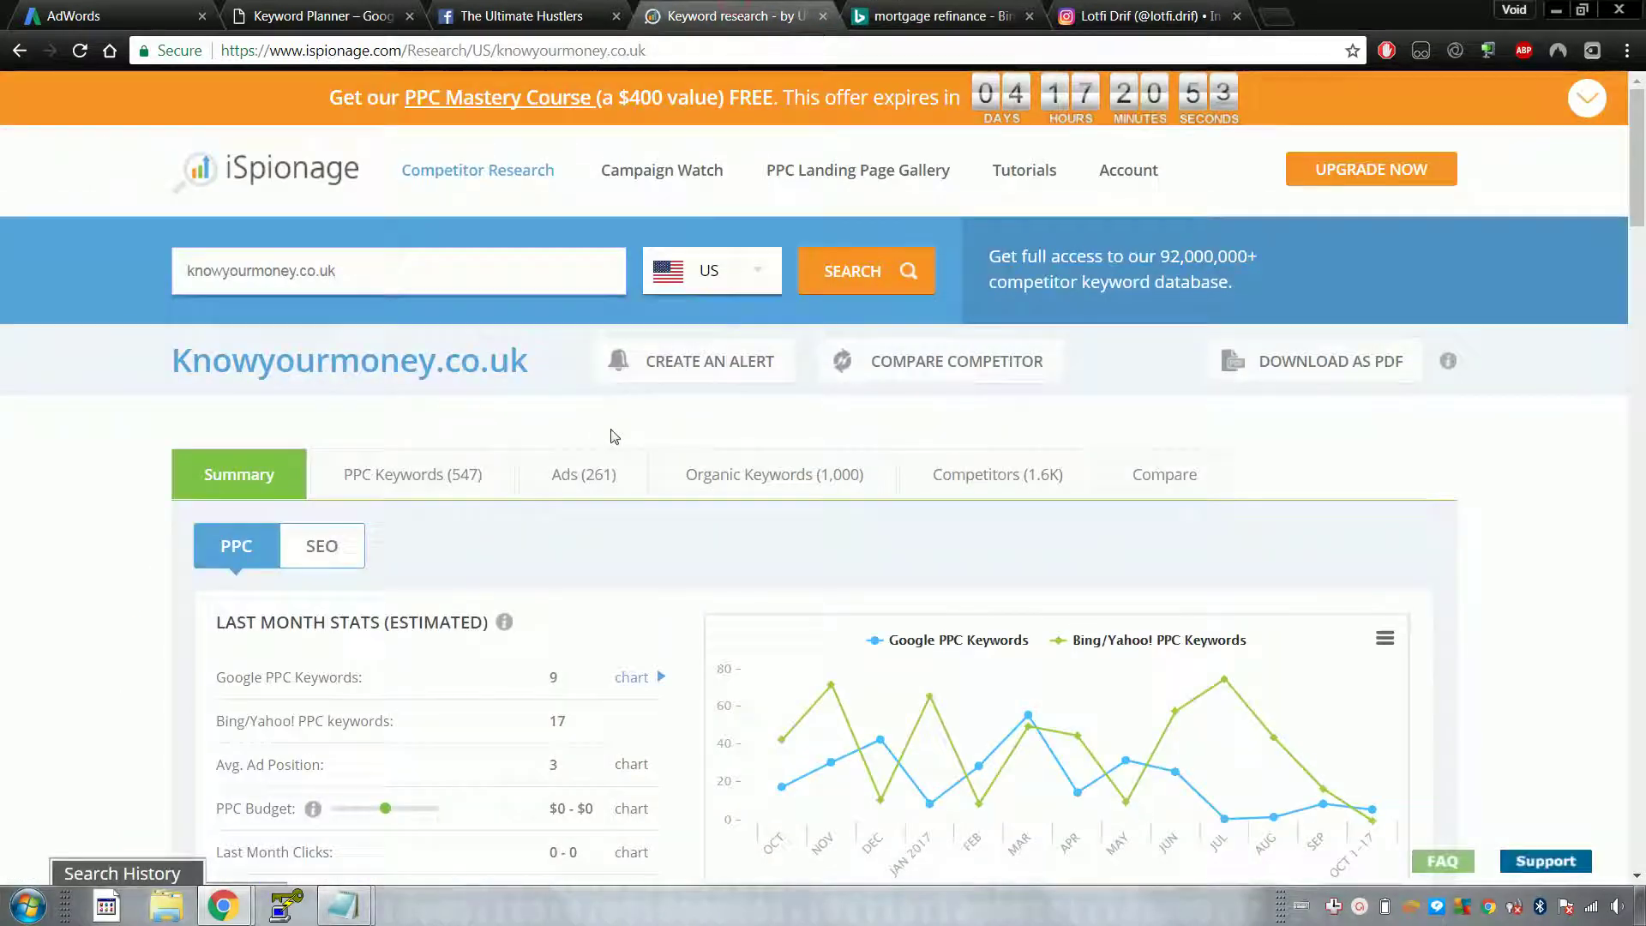
pyautogui.click(444, 494)
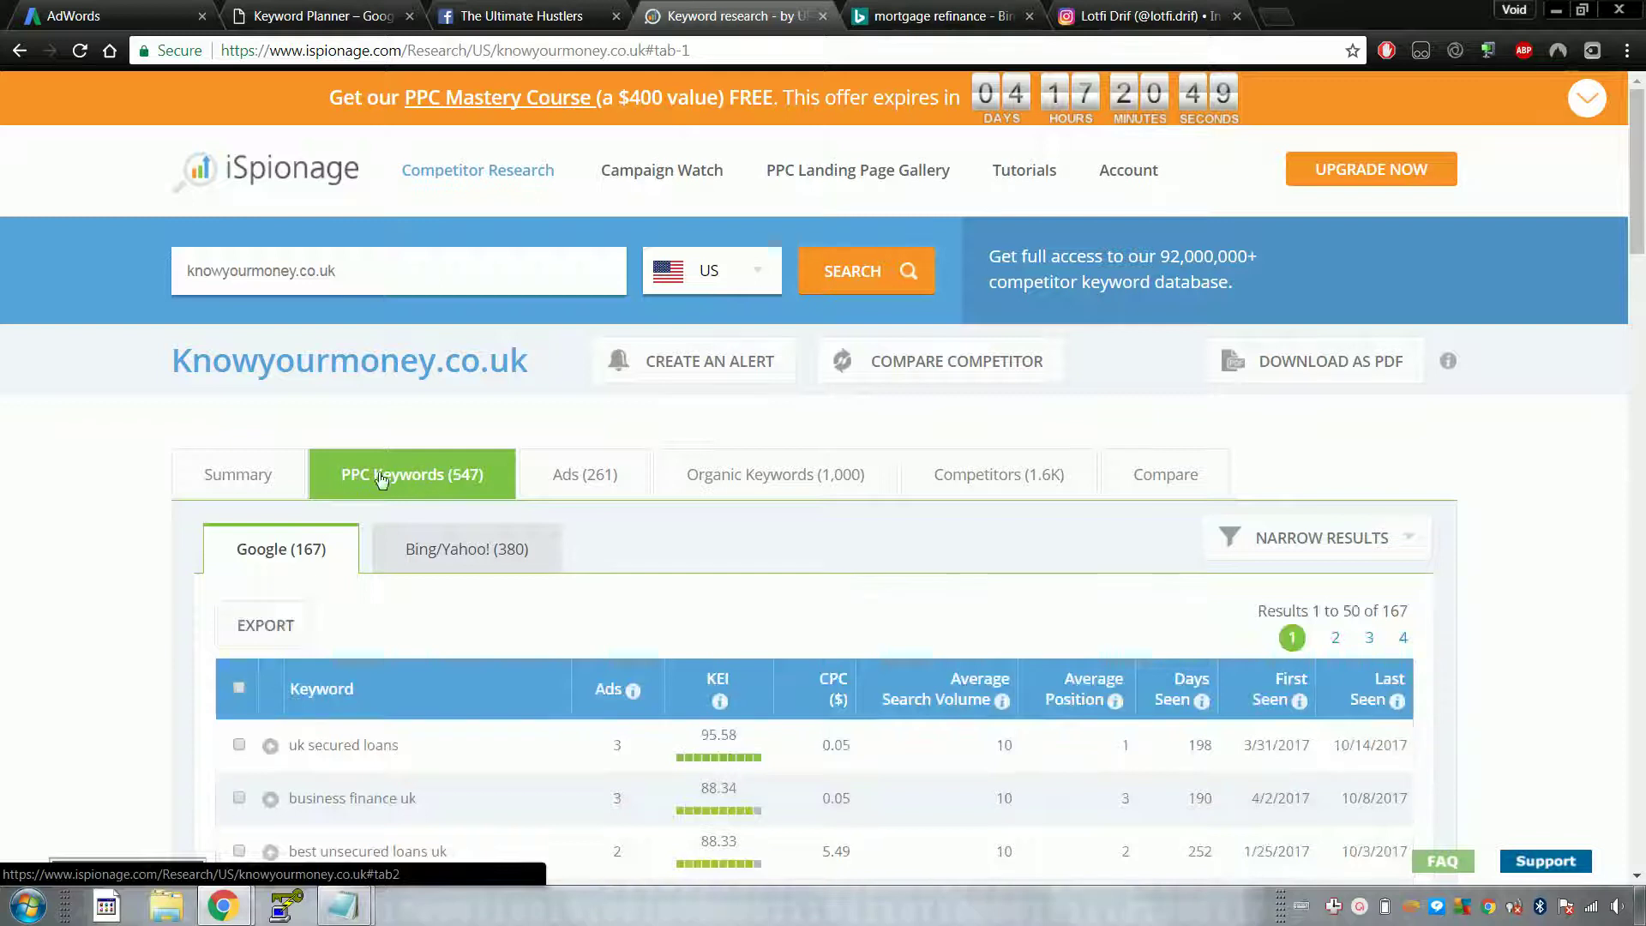
pyautogui.scroll(-4, 300, 467)
pyautogui.scroll(4, 302, 467)
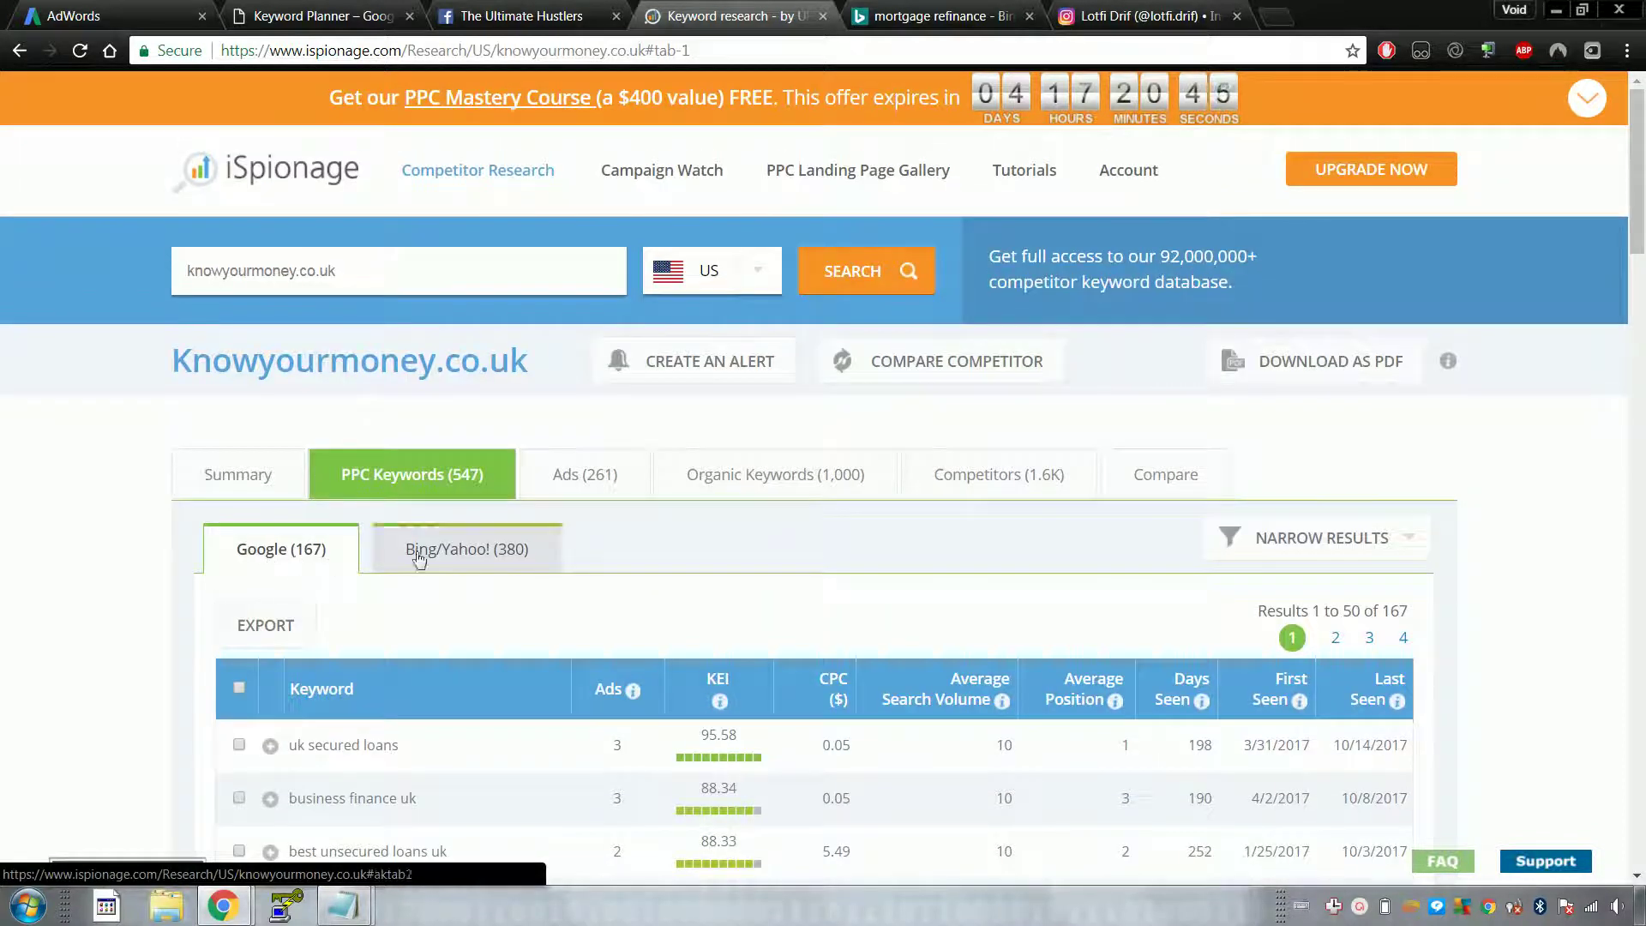
pyautogui.scroll(-5, 53, 452)
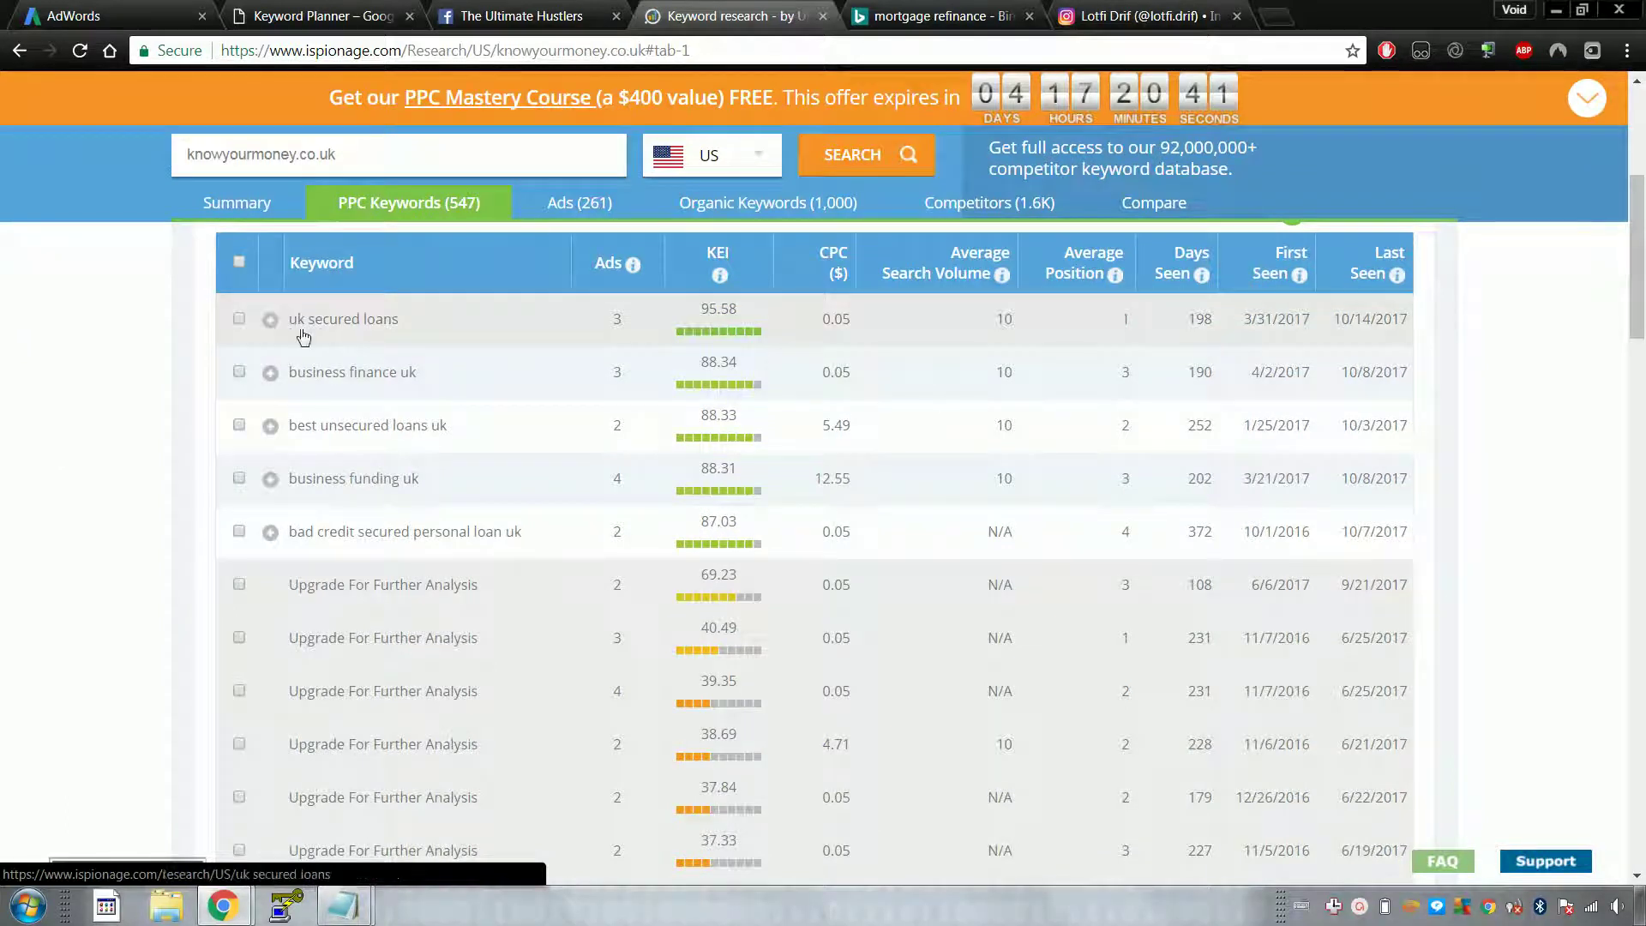
pyautogui.moveTo(289, 319); pyautogui.dragTo(383, 319)
pyautogui.moveTo(310, 373); pyautogui.dragTo(262, 319)
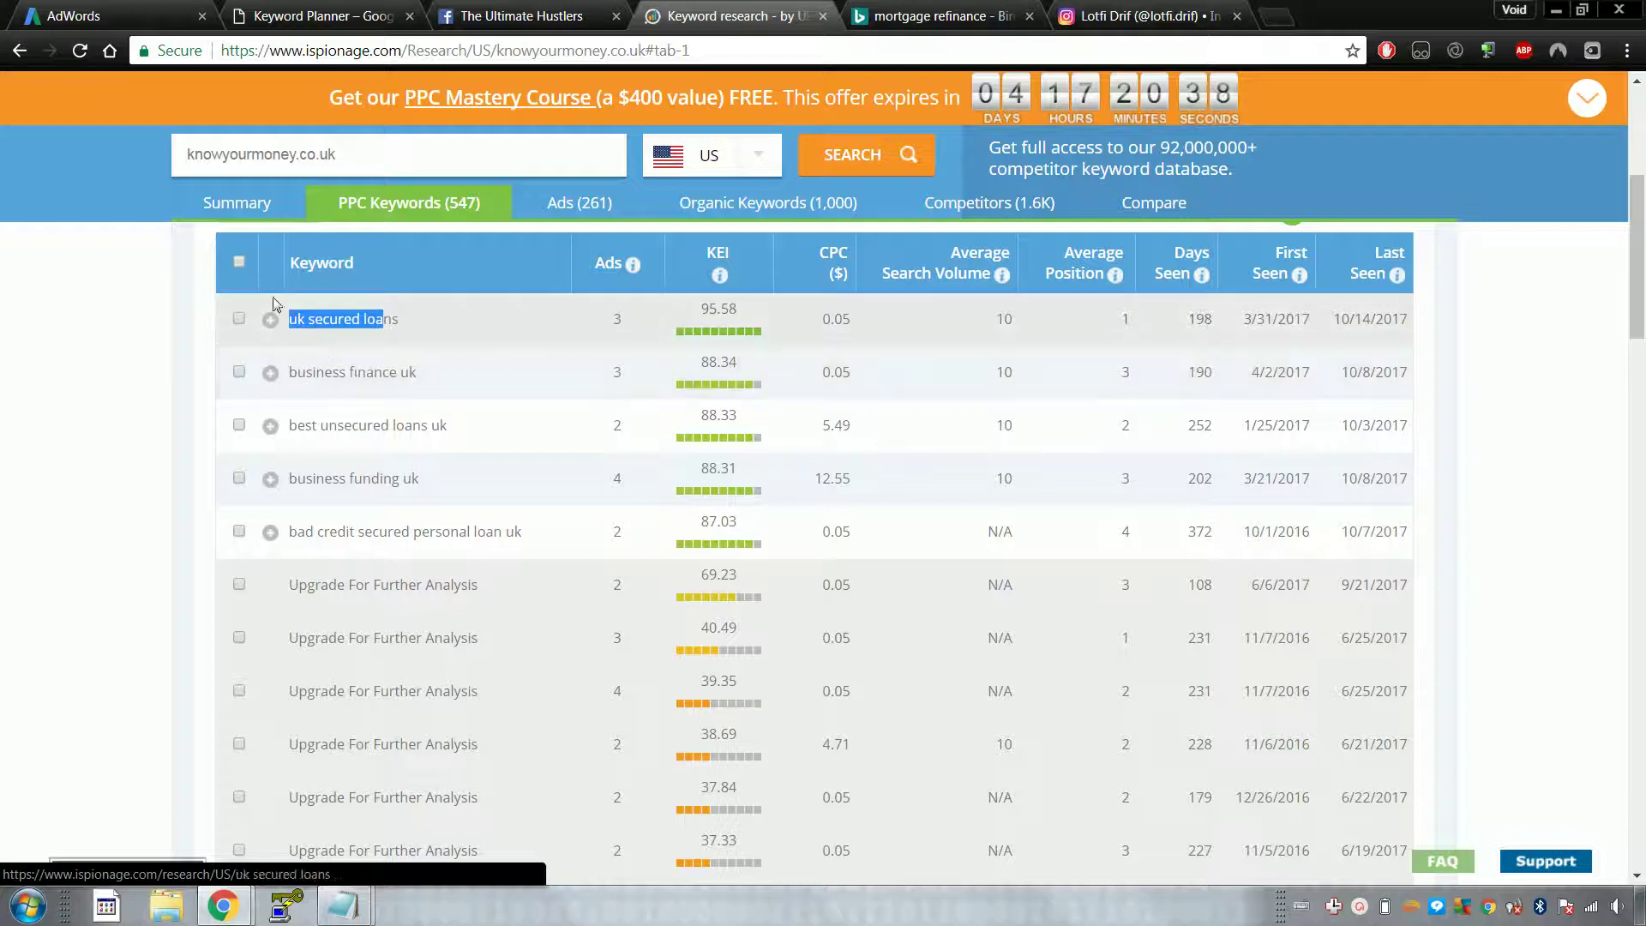
# Step: Select all competitor keyword rows, try exporting them, and dismiss the Premium Members Only notice
pyautogui.click(239, 263)
pyautogui.scroll(2, 243, 329)
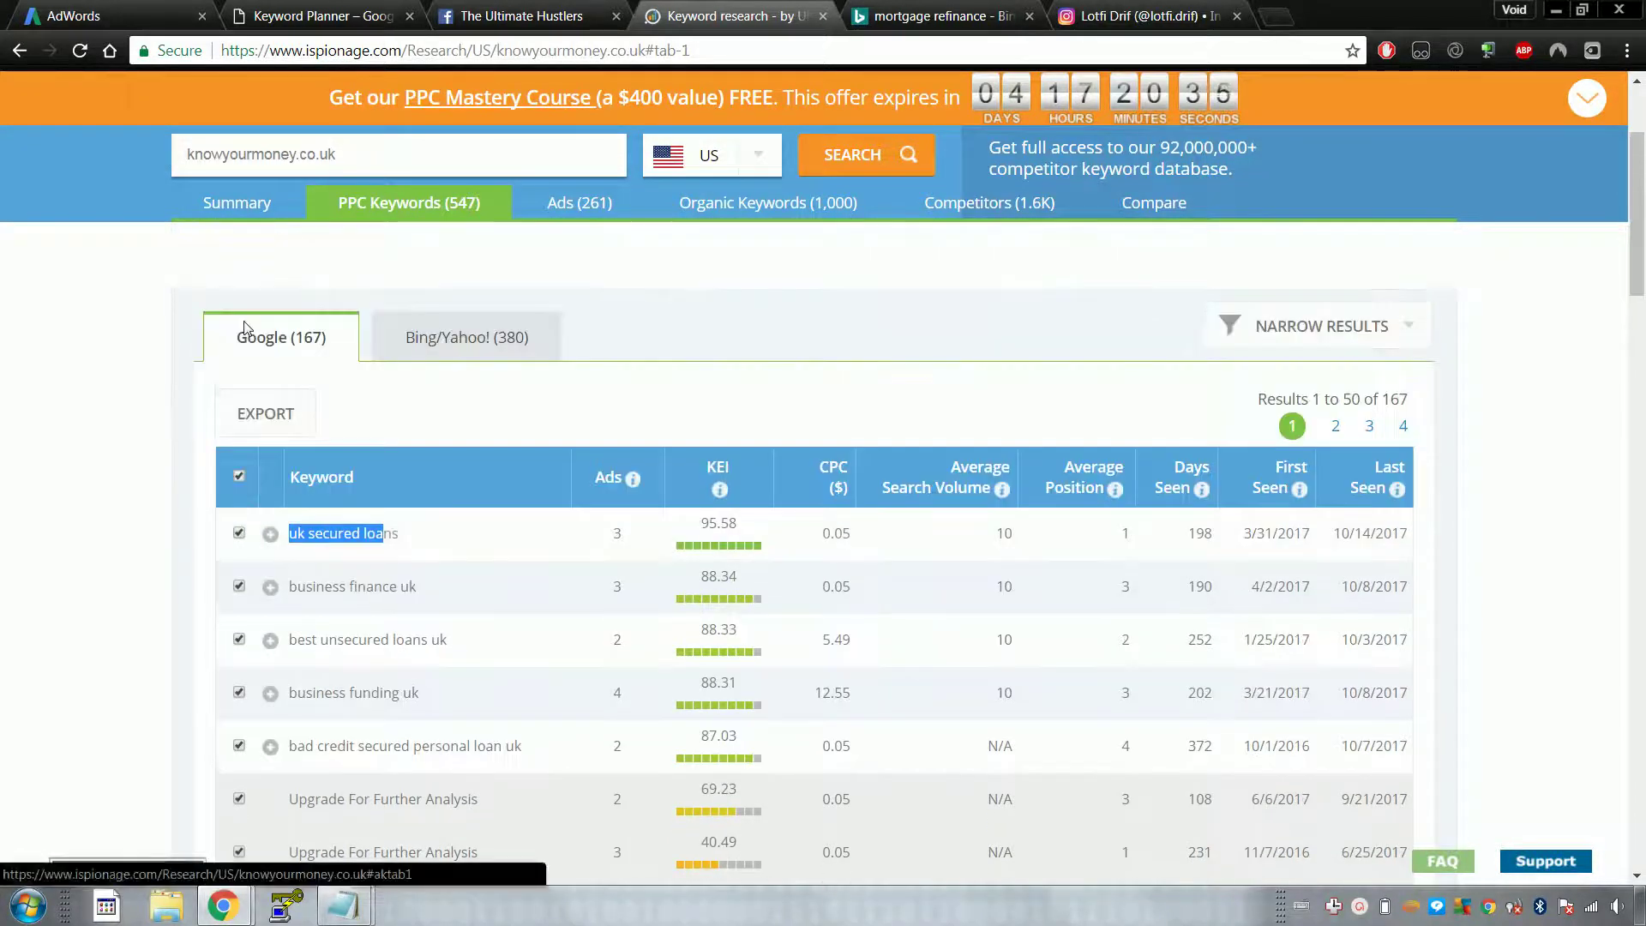
pyautogui.click(266, 414)
pyautogui.click(1028, 385)
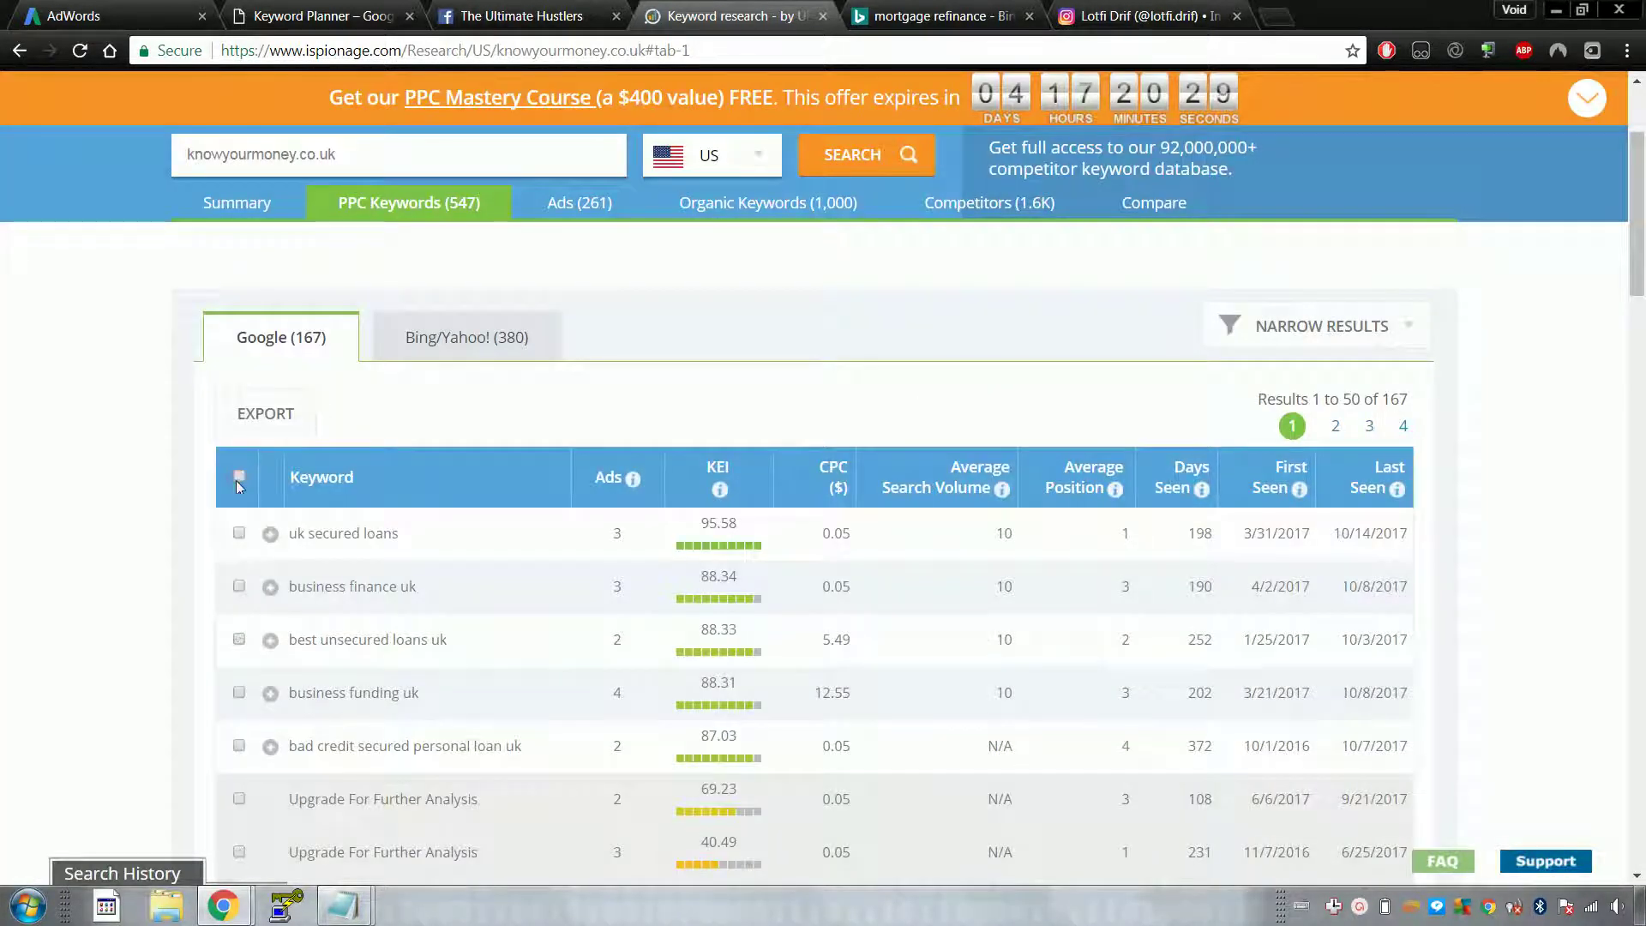
pyautogui.scroll(-7, 249, 430)
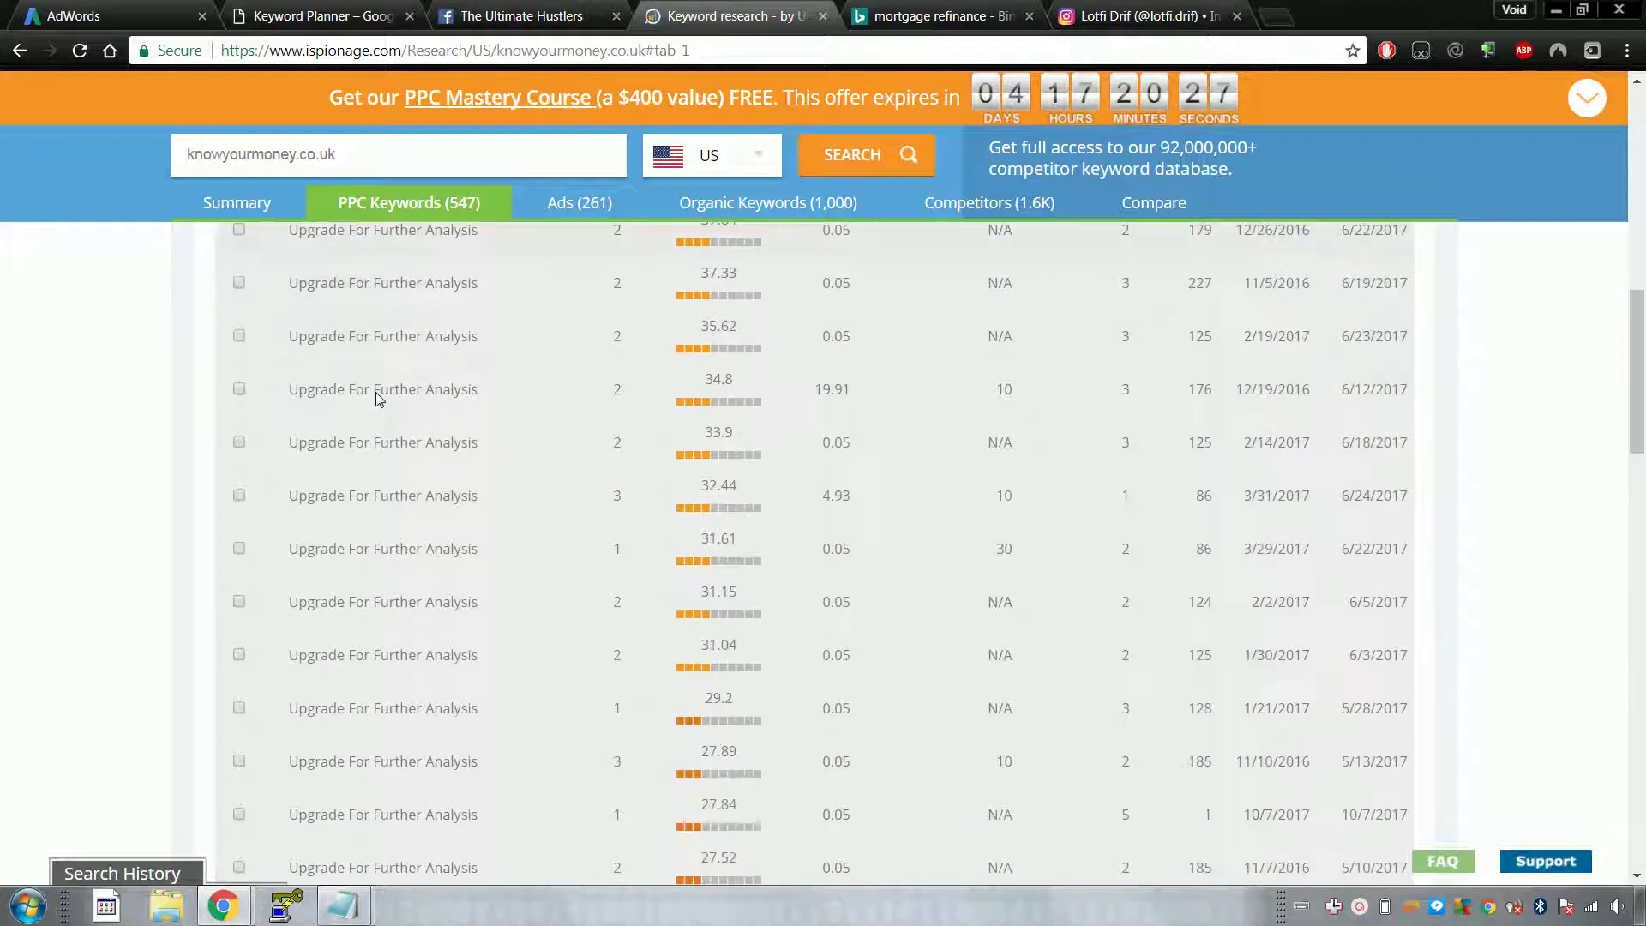
pyautogui.scroll(10, 378, 397)
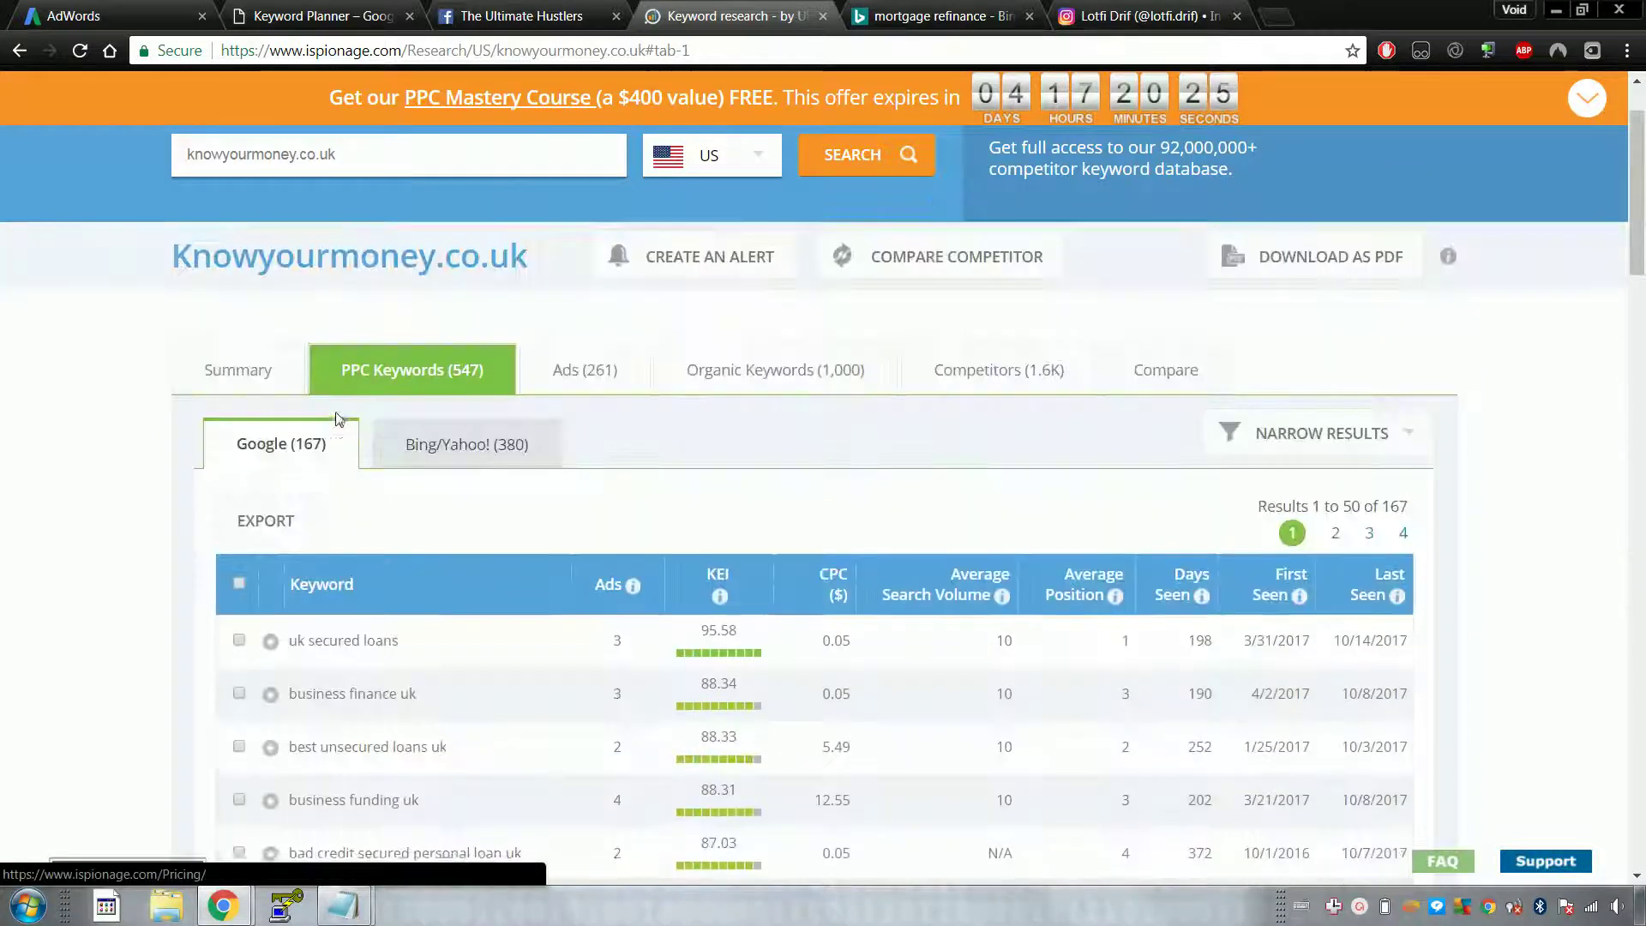
pyautogui.scroll(-5, 343, 429)
pyautogui.scroll(1, 357, 377)
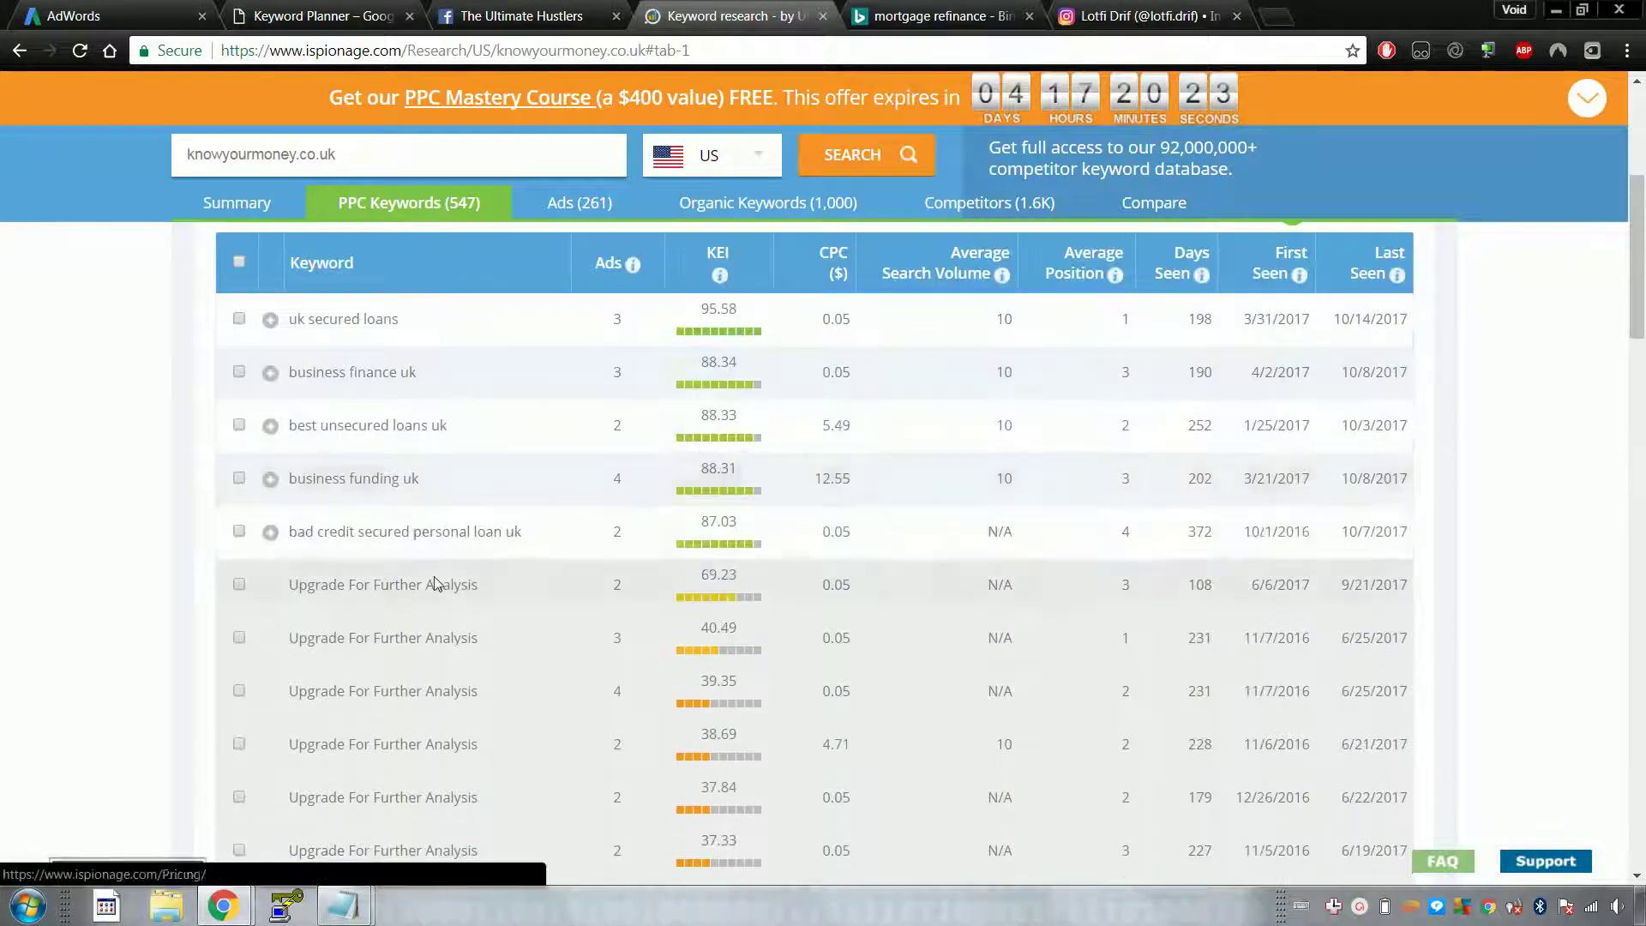
pyautogui.scroll(3, 428, 549)
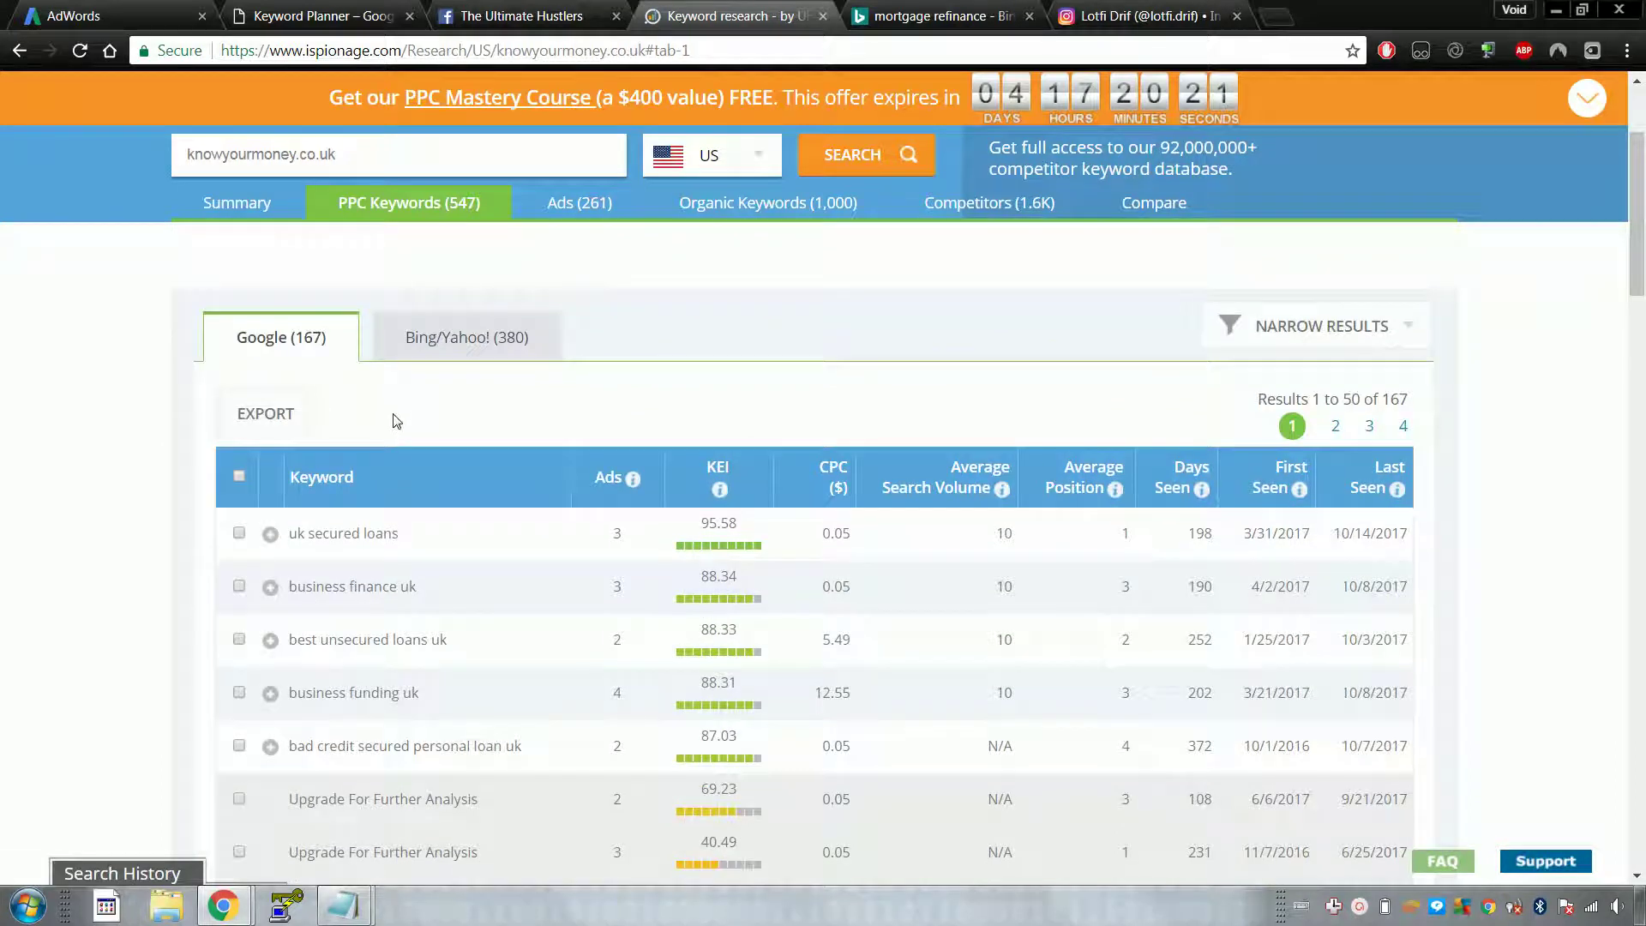
pyautogui.click(866, 14)
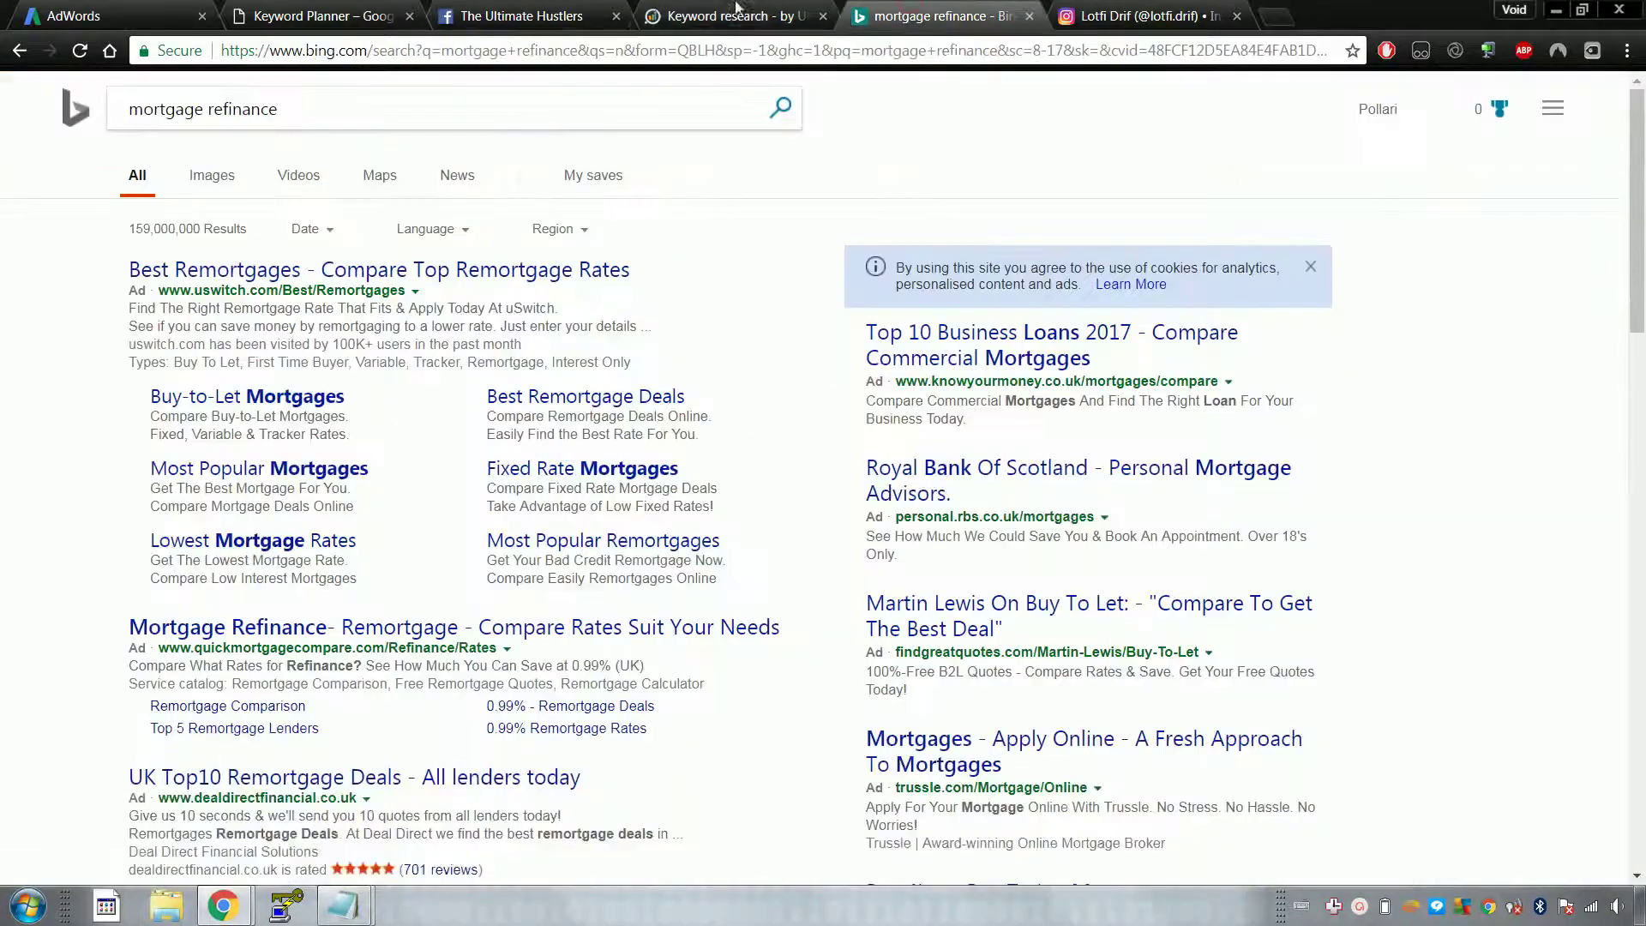
pyautogui.click(322, 16)
# Step: Replace 'mortgage refinance' with 'uk secured loans' and browse the 583 resulting keyword ideas
pyautogui.tripleClick(448, 257)
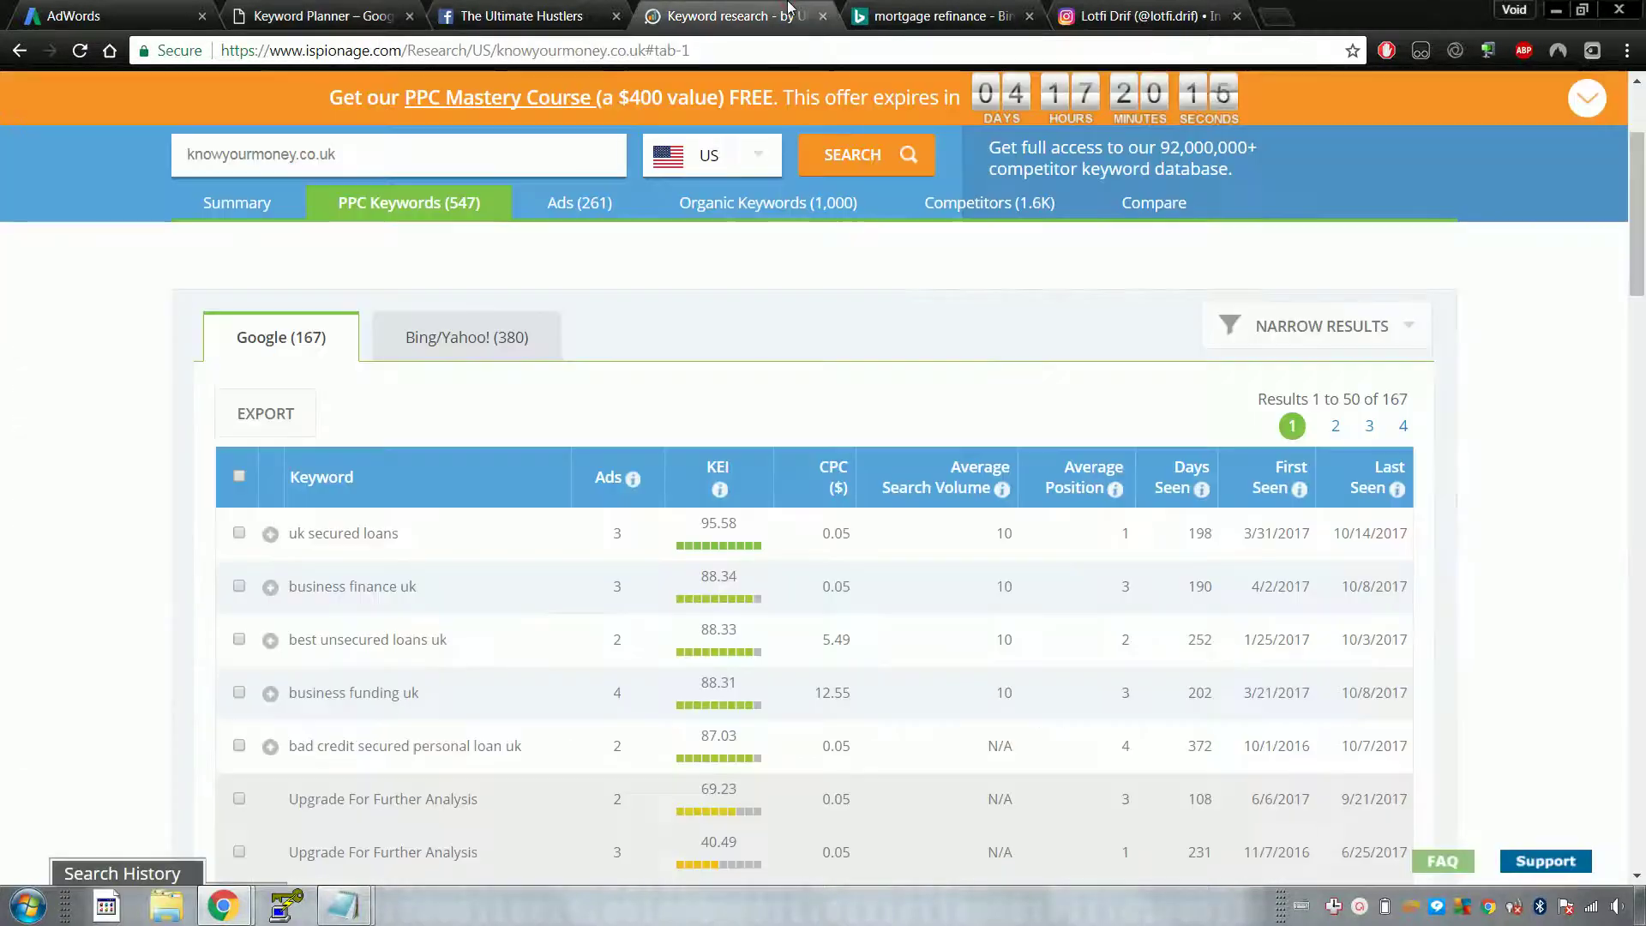
pyautogui.moveTo(742, 9); pyautogui.dragTo(531, 9)
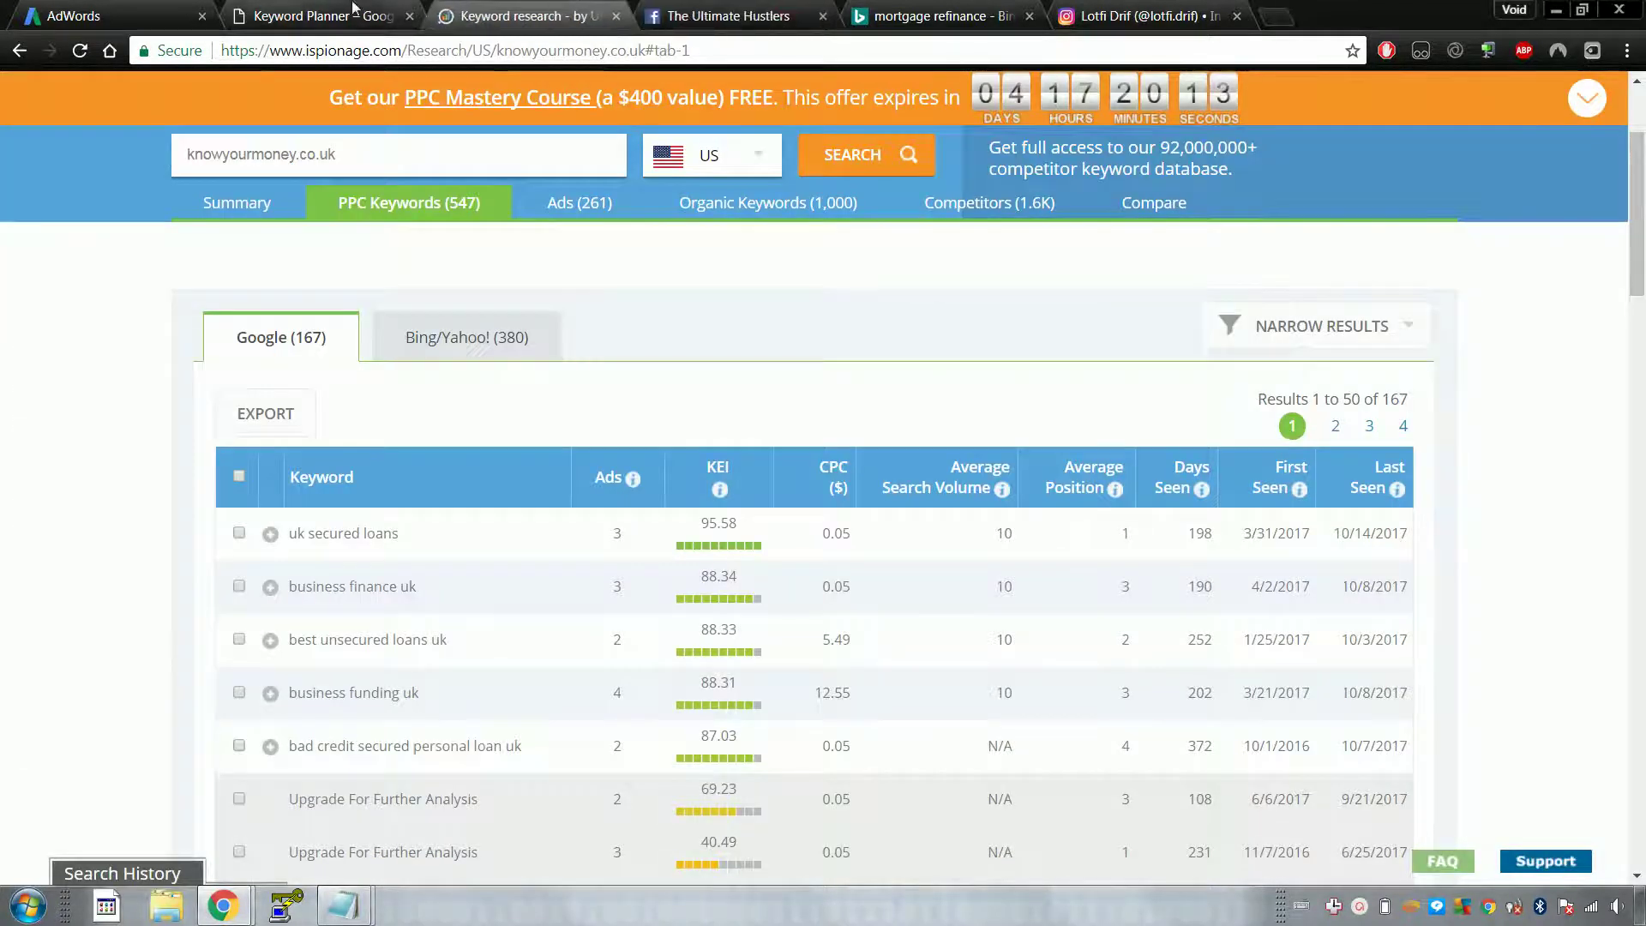
pyautogui.click(319, 15)
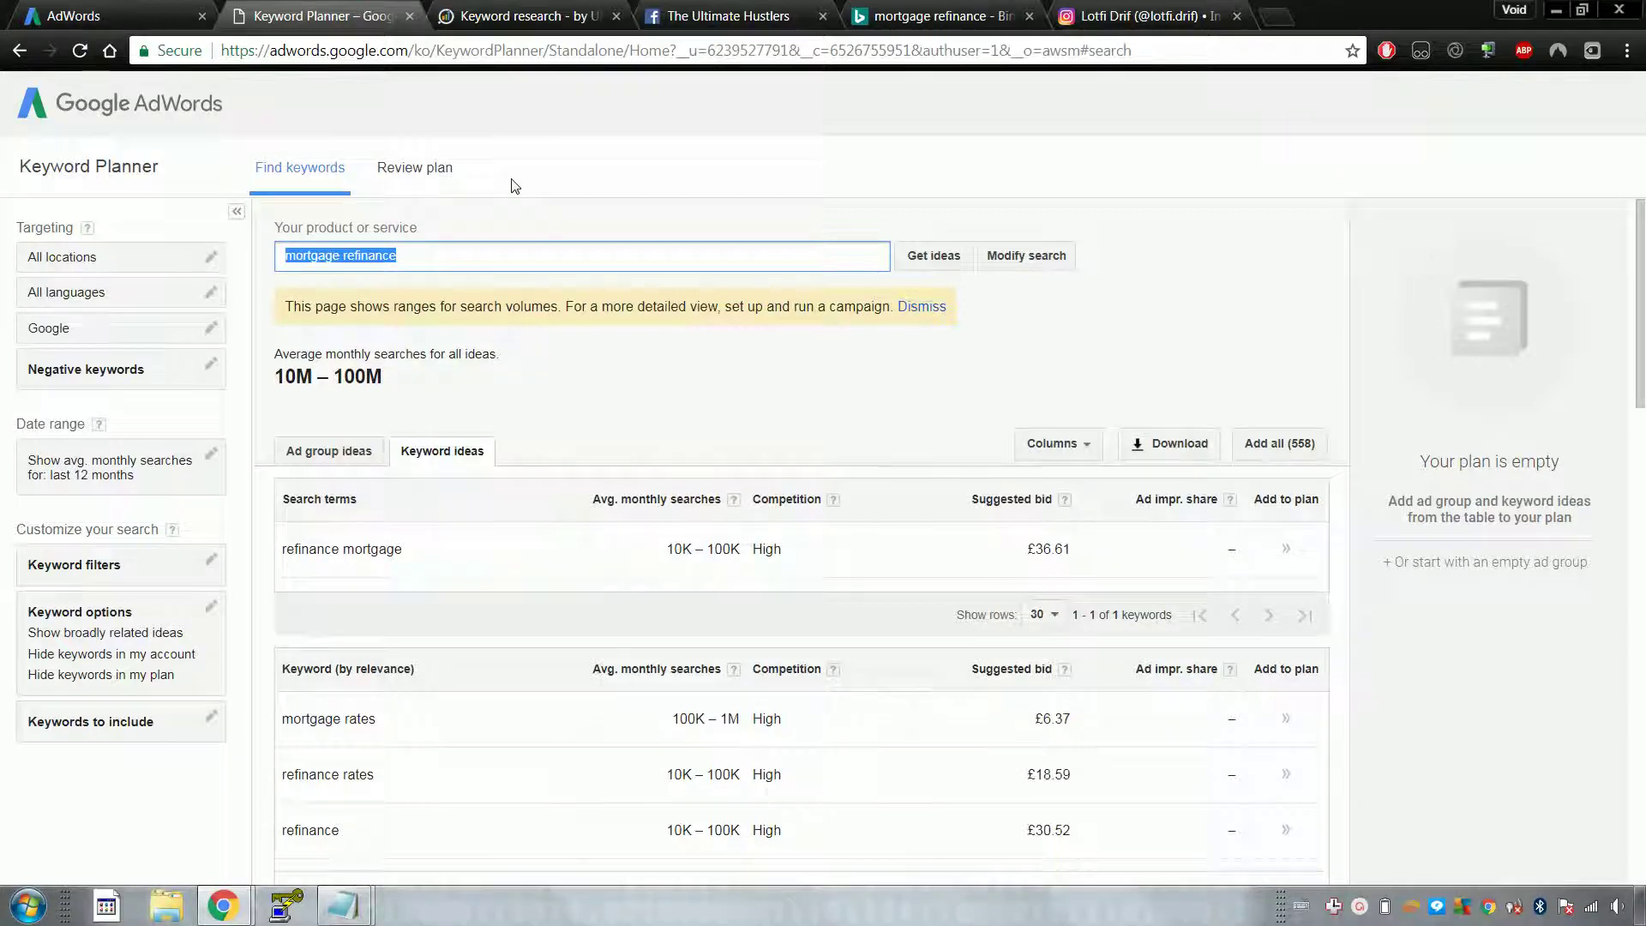
pyautogui.write('uk secured loans')
pyautogui.press('Return')
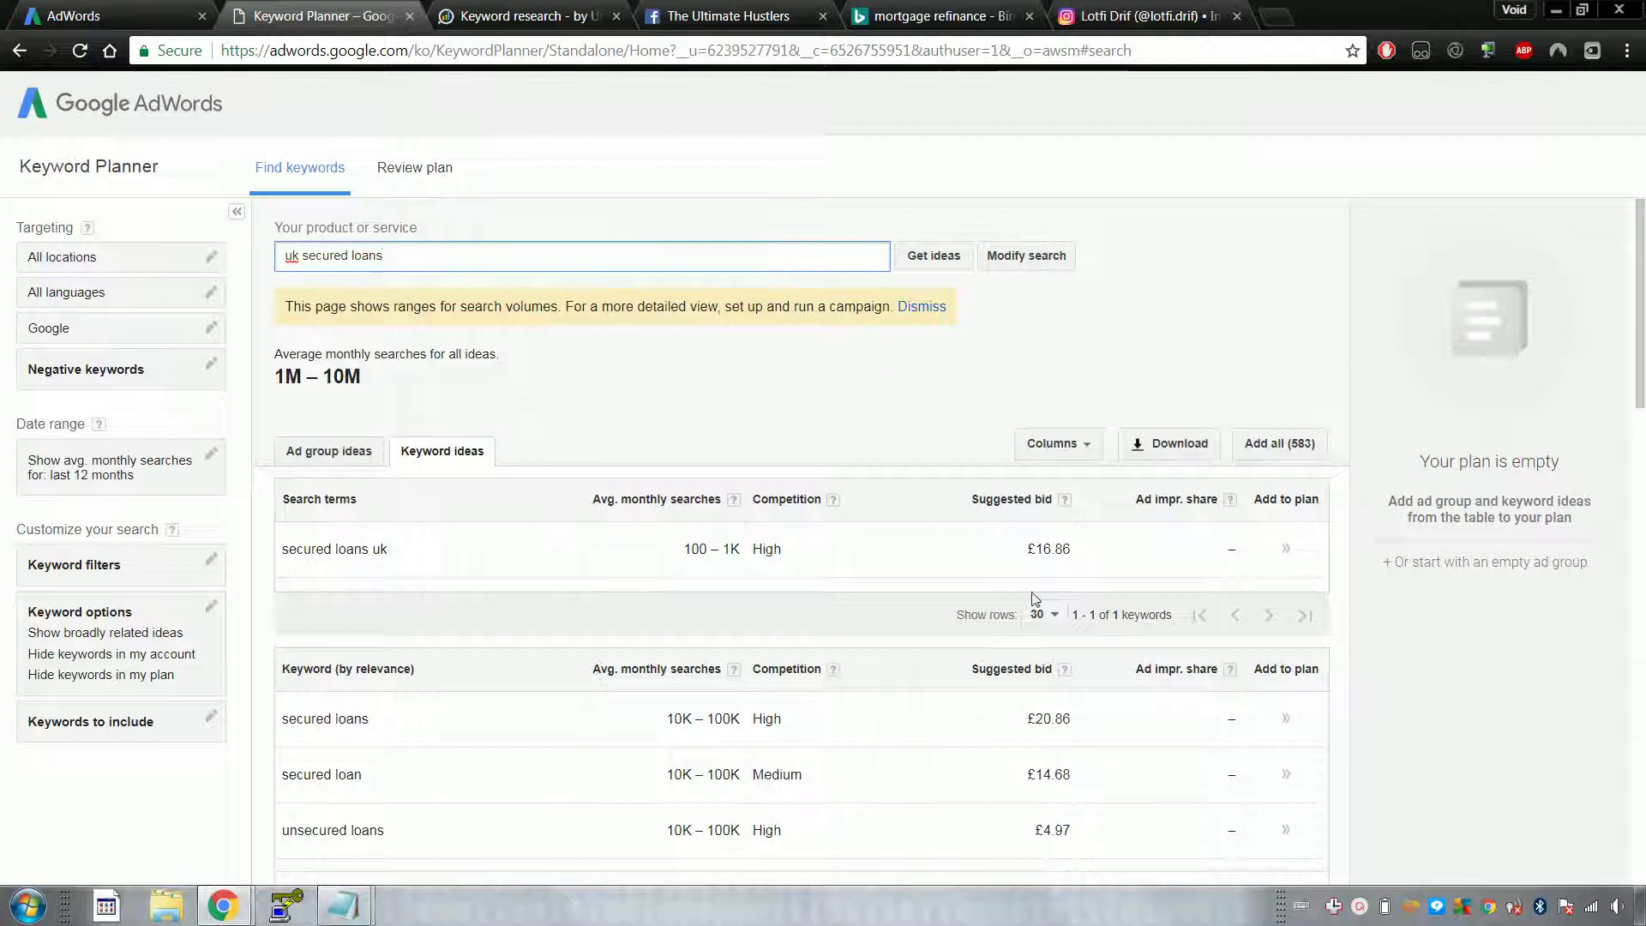
pyautogui.scroll(-4, 897, 552)
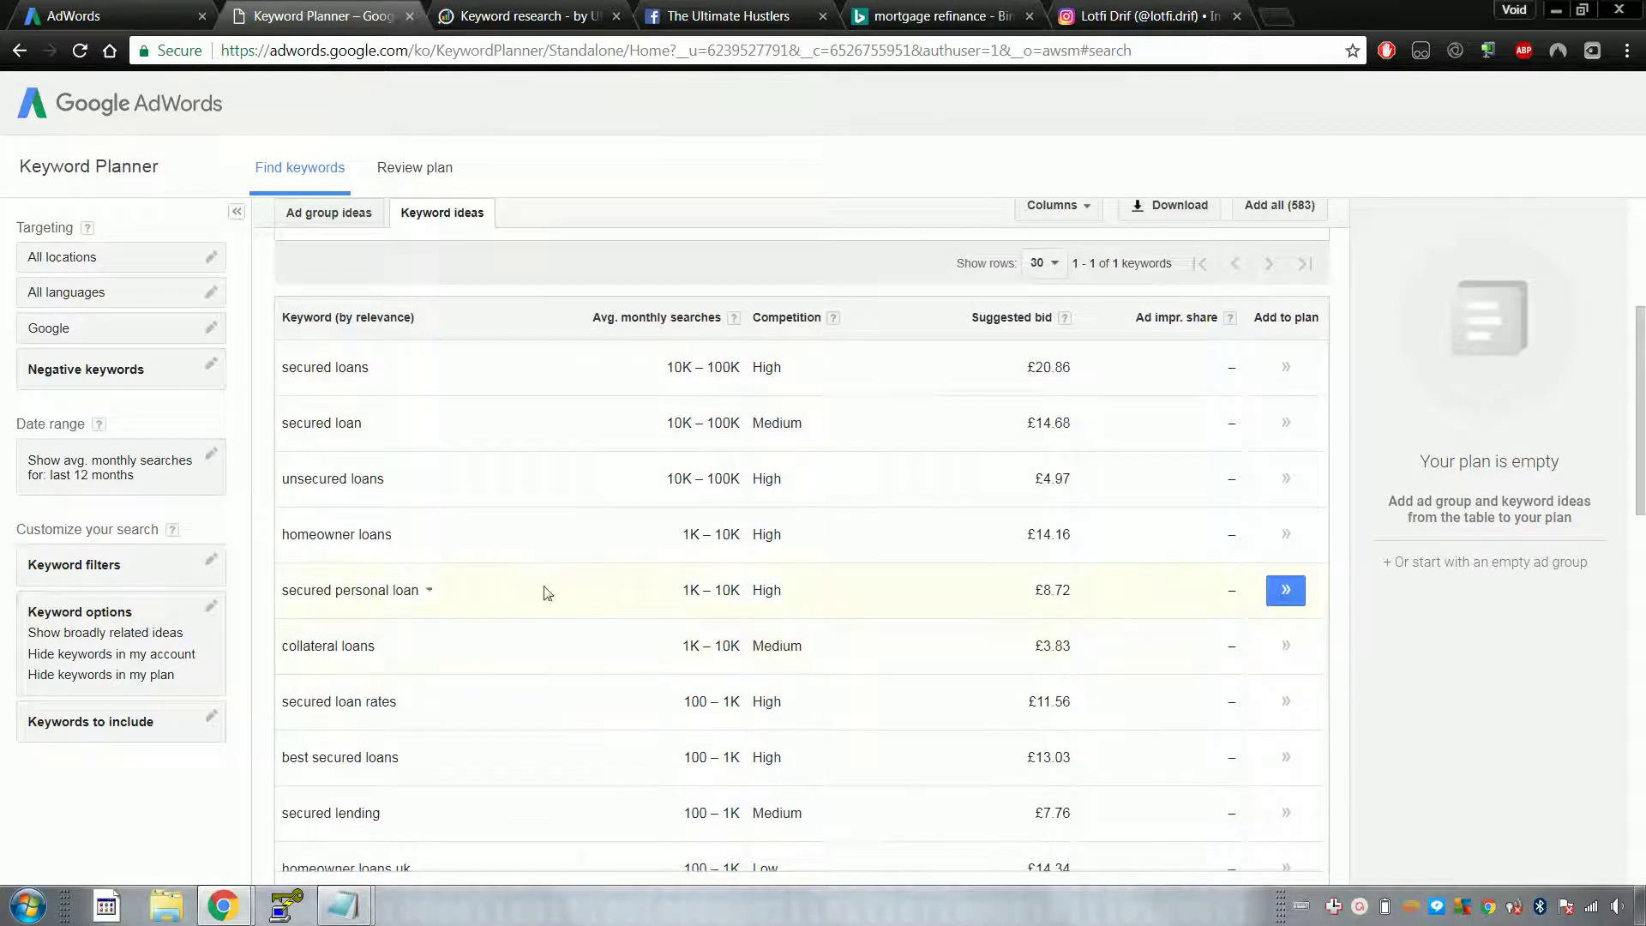
pyautogui.scroll(-4, 1047, 520)
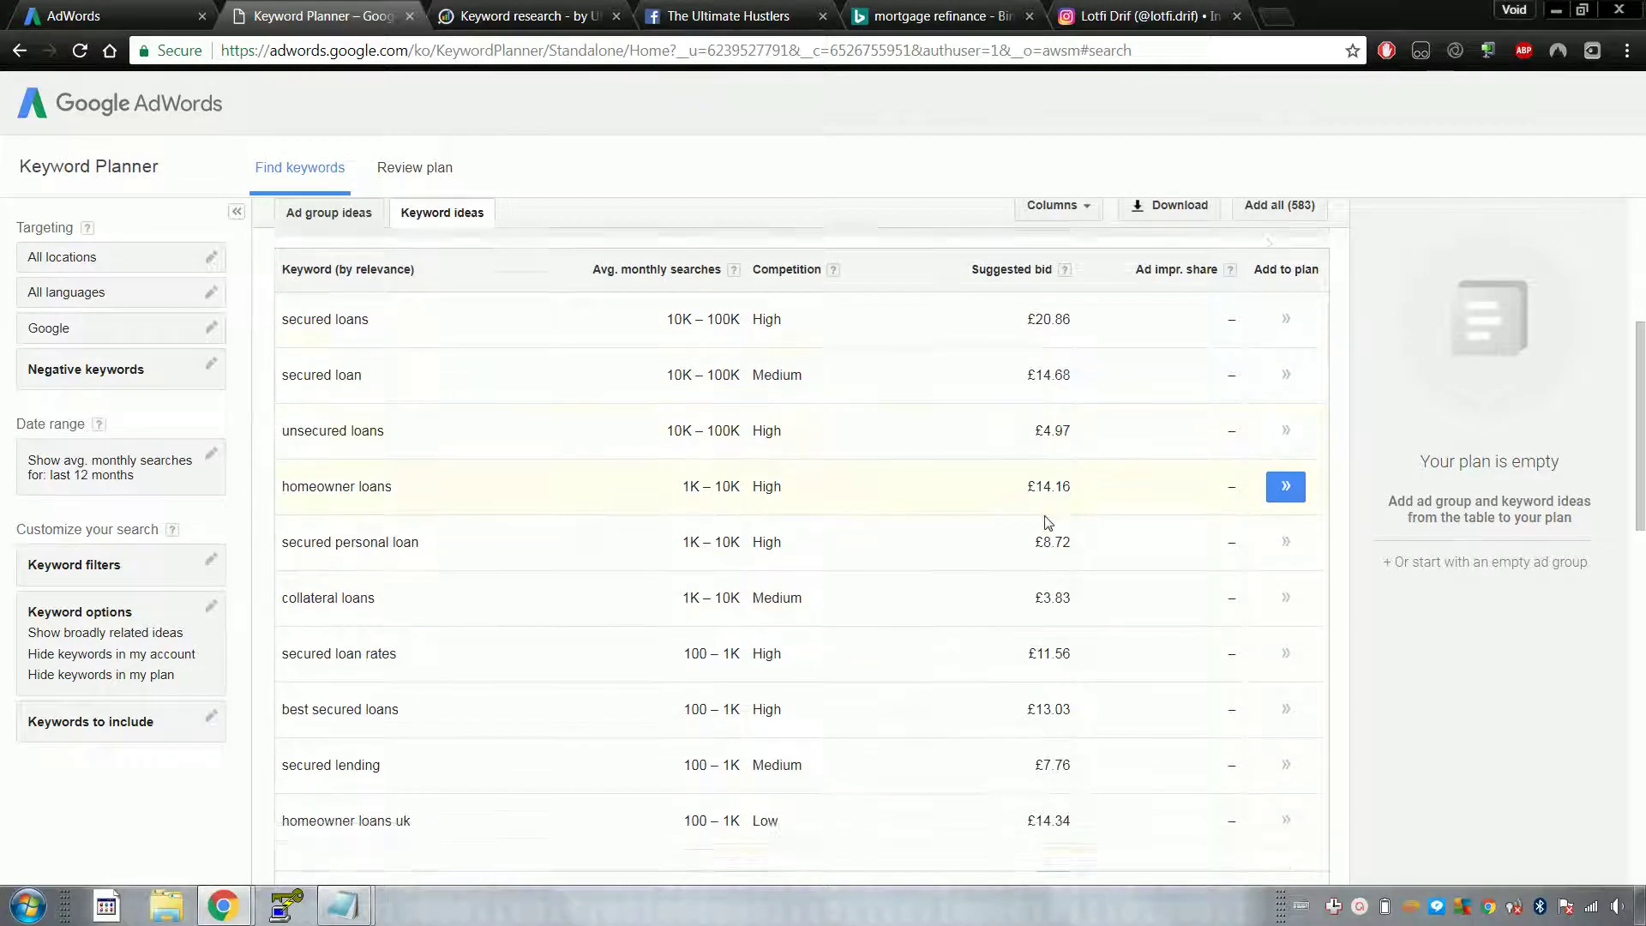
pyautogui.scroll(-4, 1053, 544)
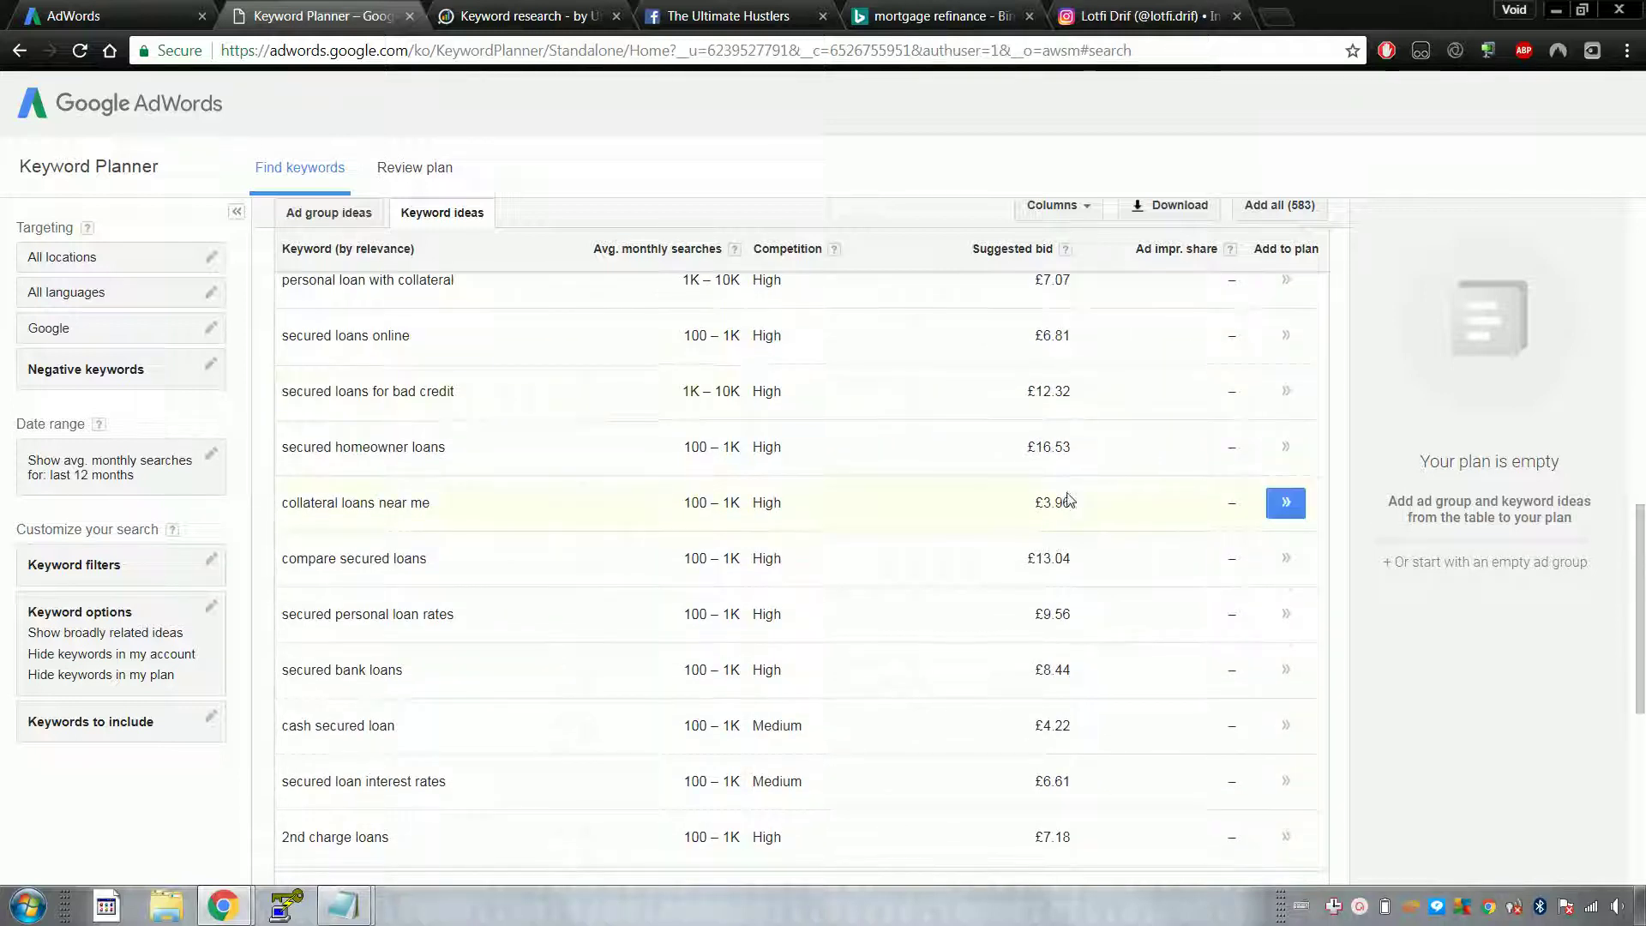
pyautogui.scroll(-4, 1072, 510)
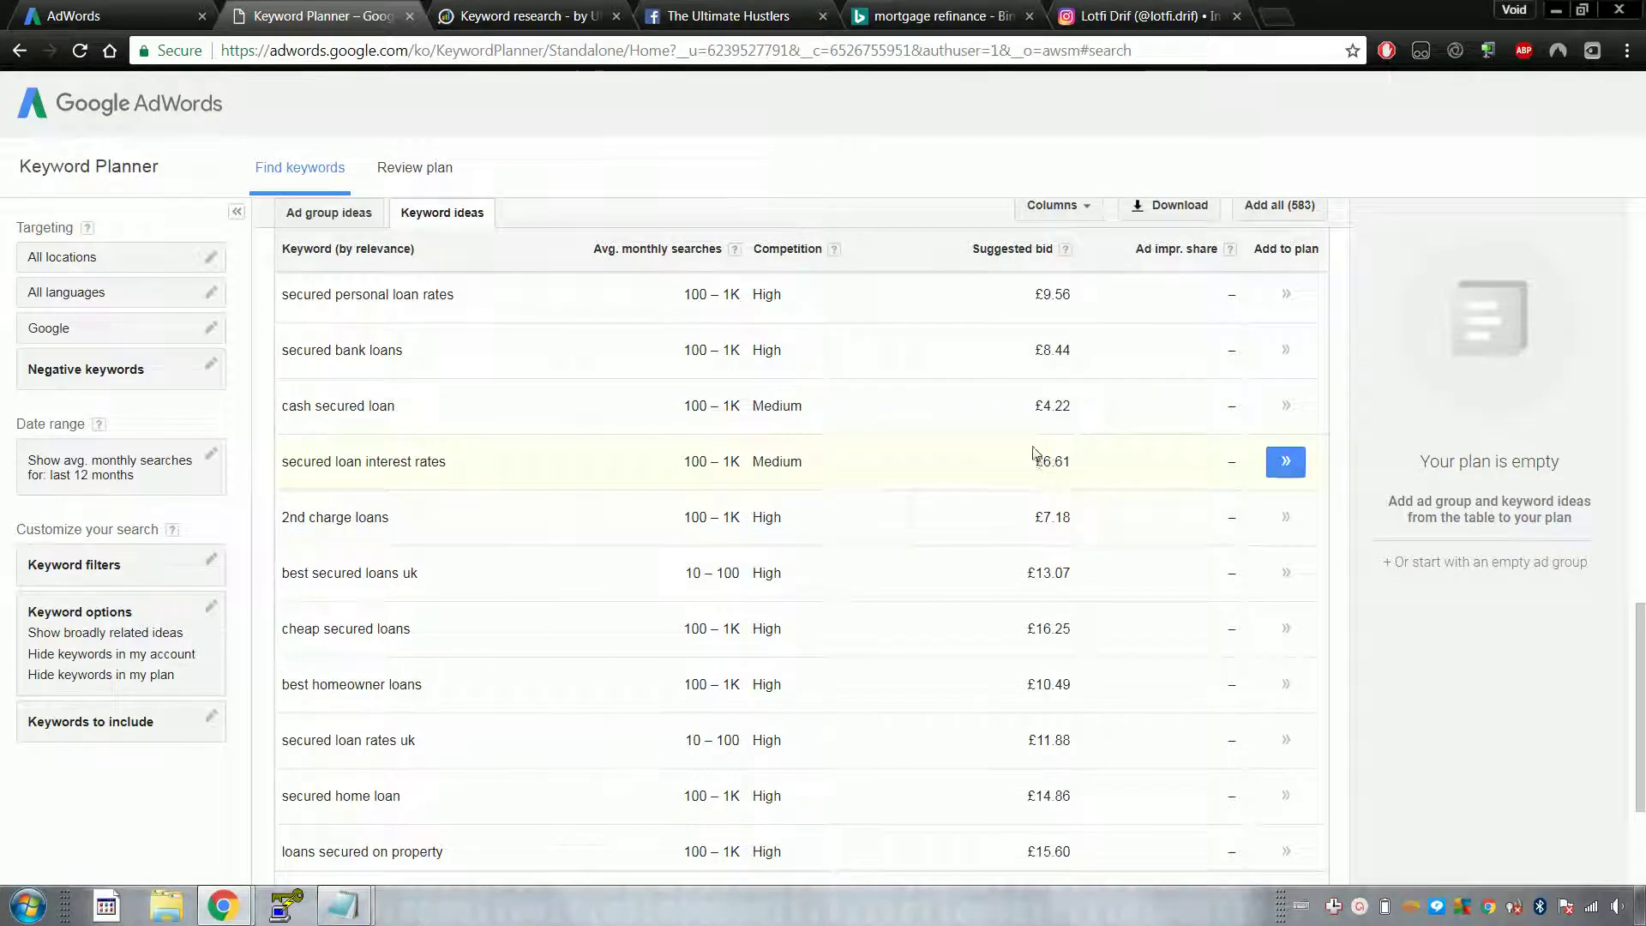
pyautogui.scroll(15, 1033, 453)
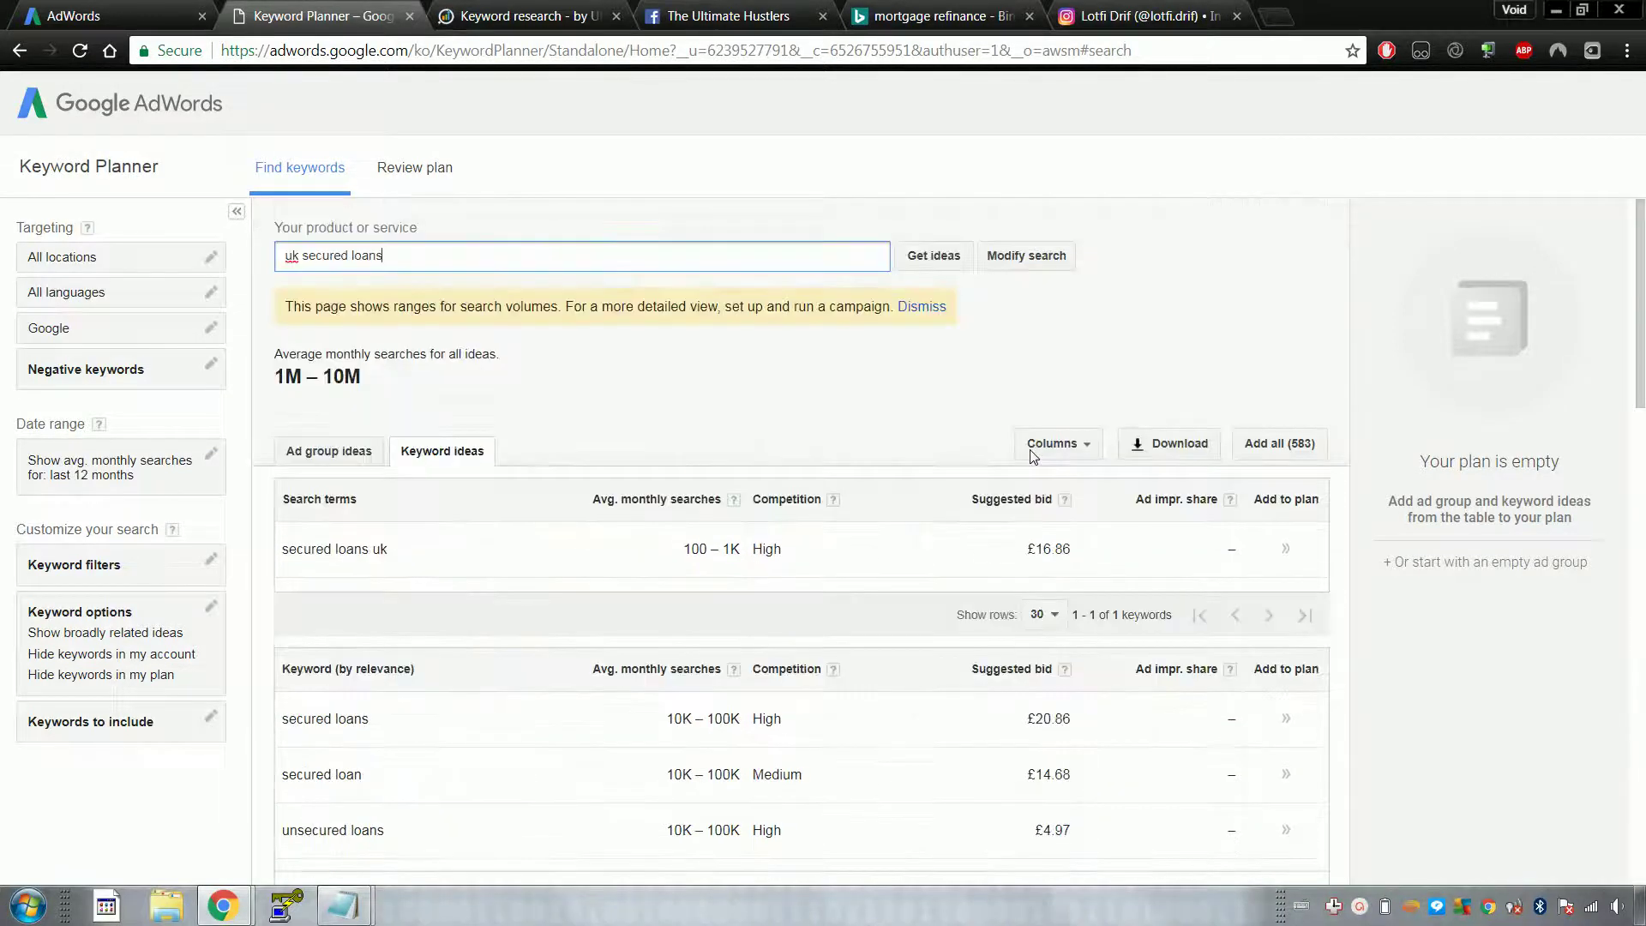
# Step: Search ideas for 'best secured loans in uk' (10–100 monthly searches), then go to iSpionage
pyautogui.tripleClick(469, 254)
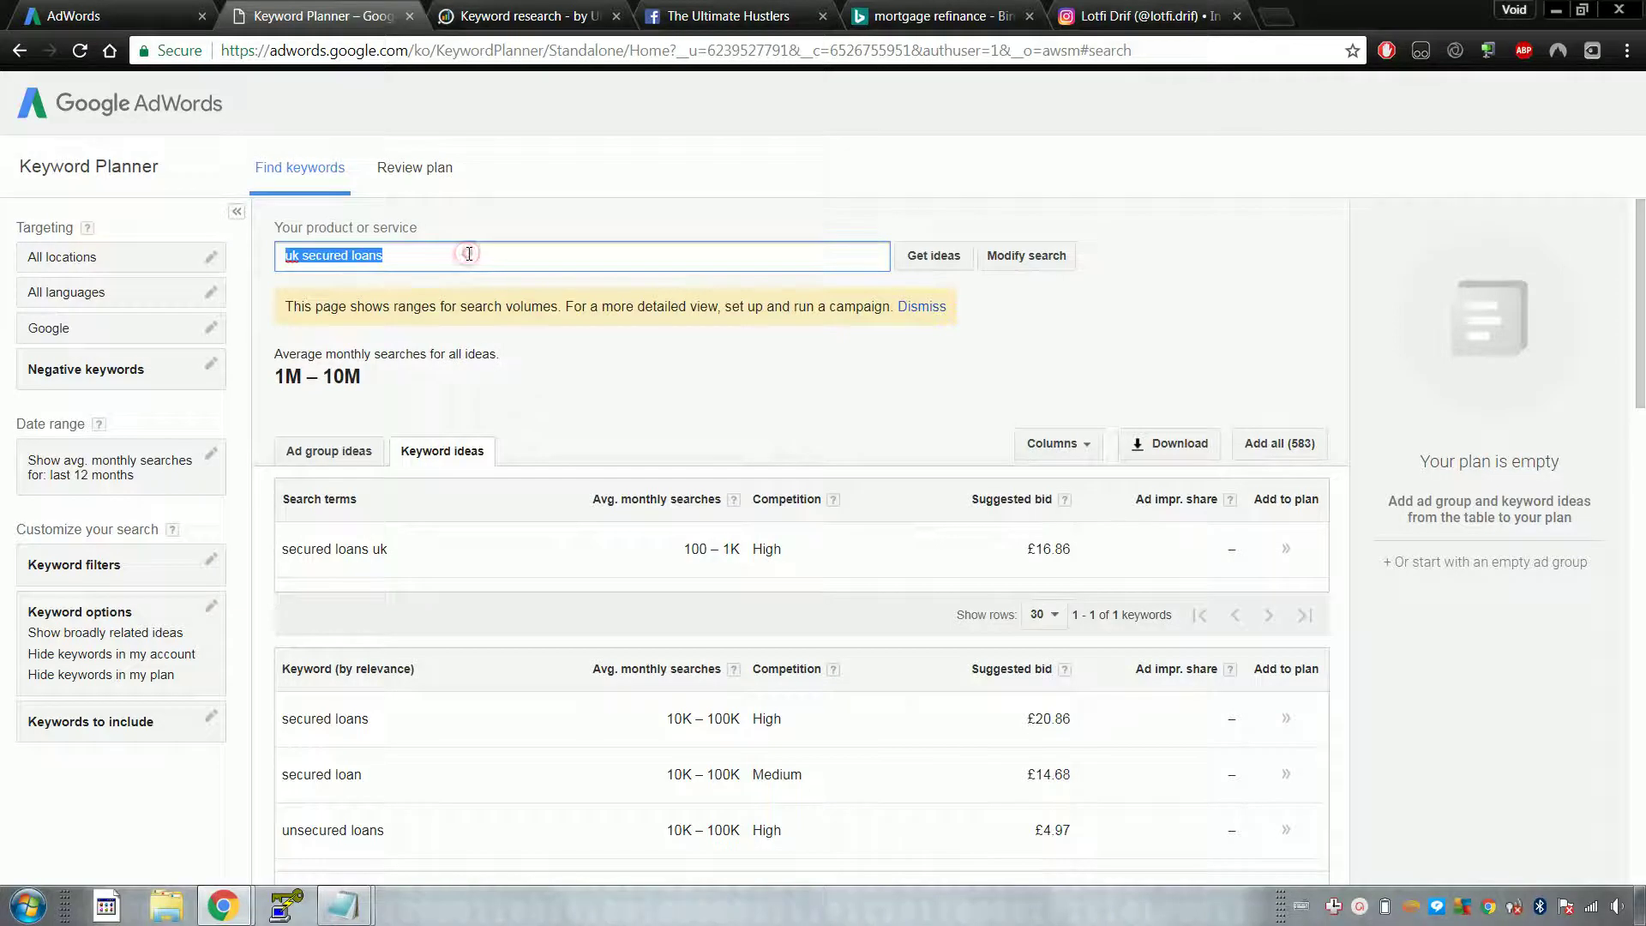
pyautogui.write('best sec')
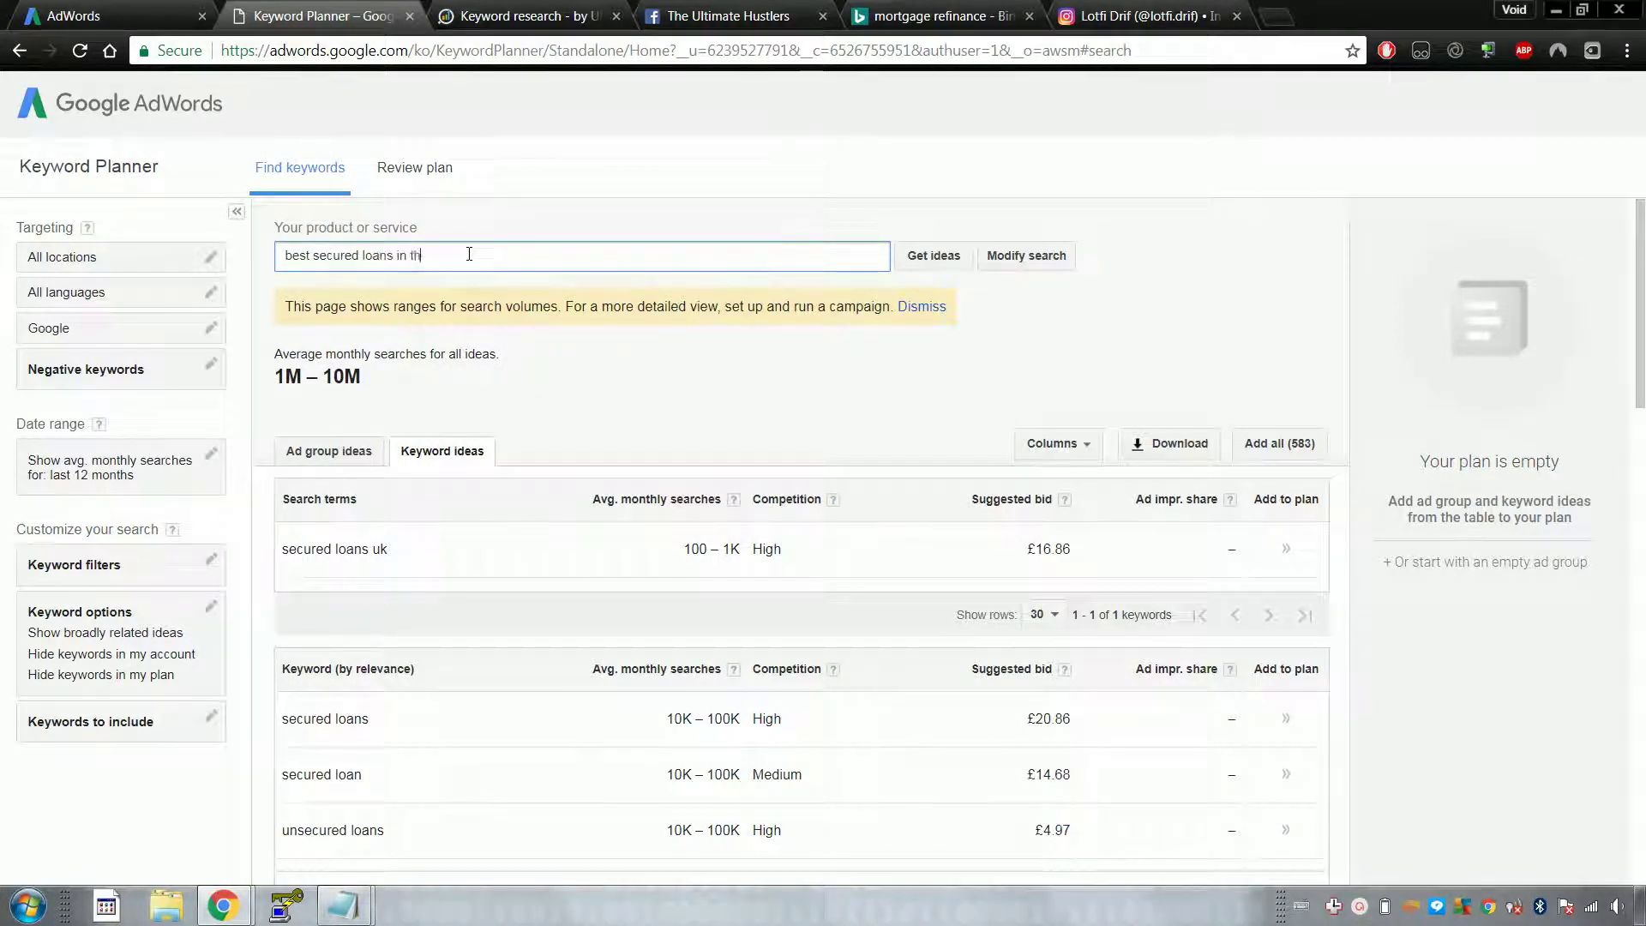
pyautogui.press('Return')
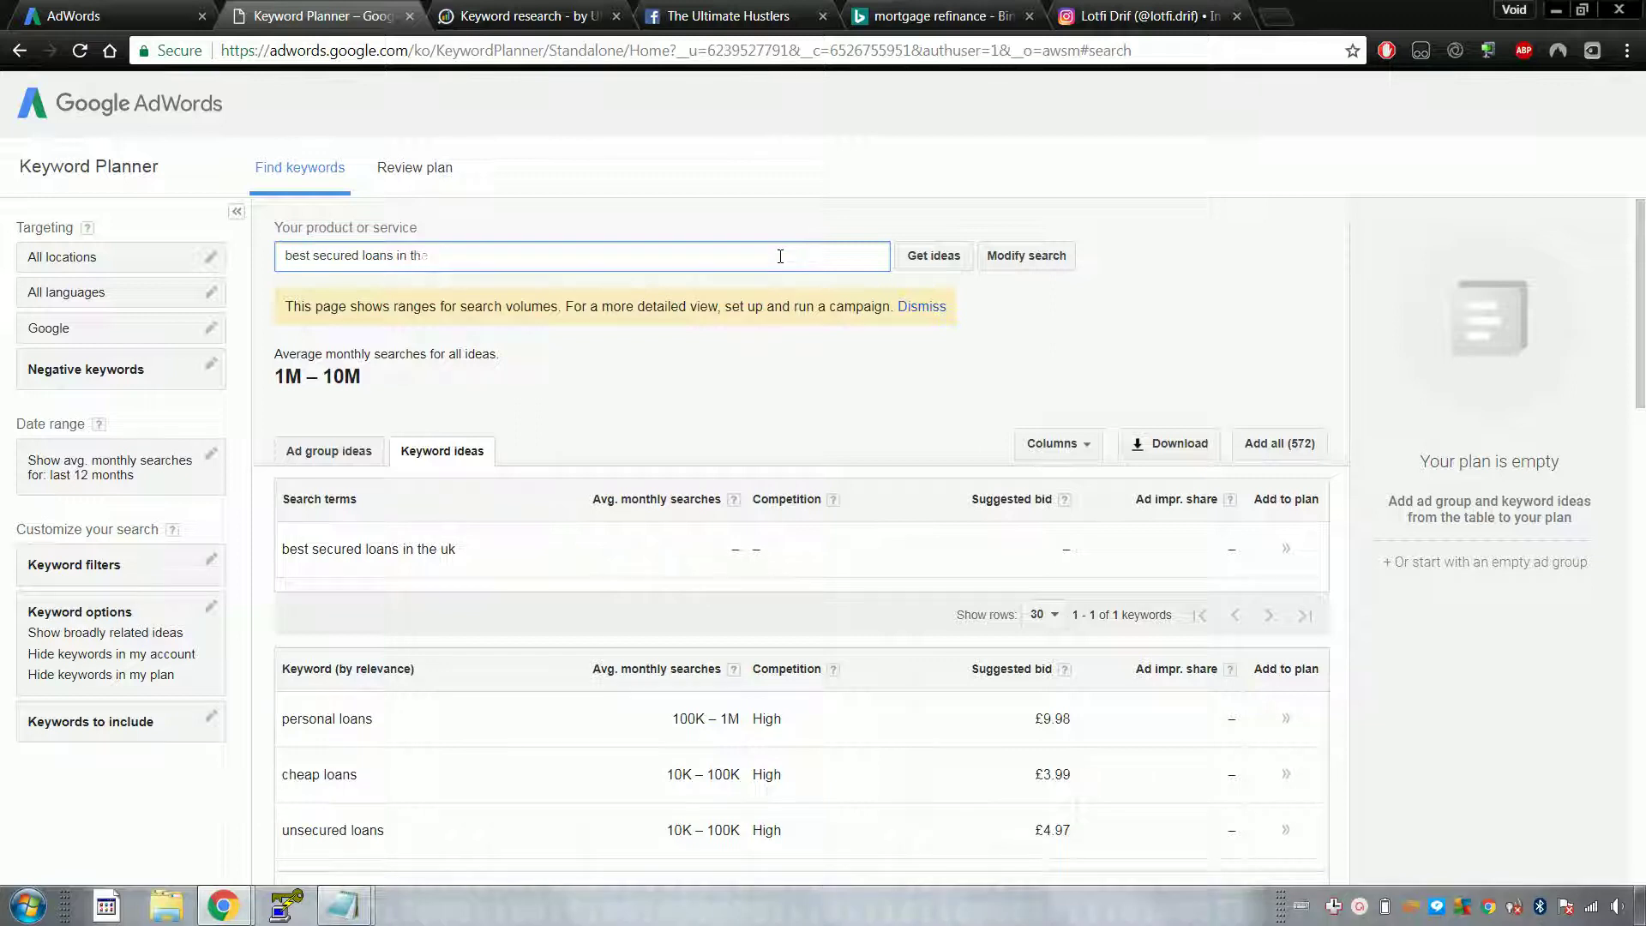
pyautogui.press('Return')
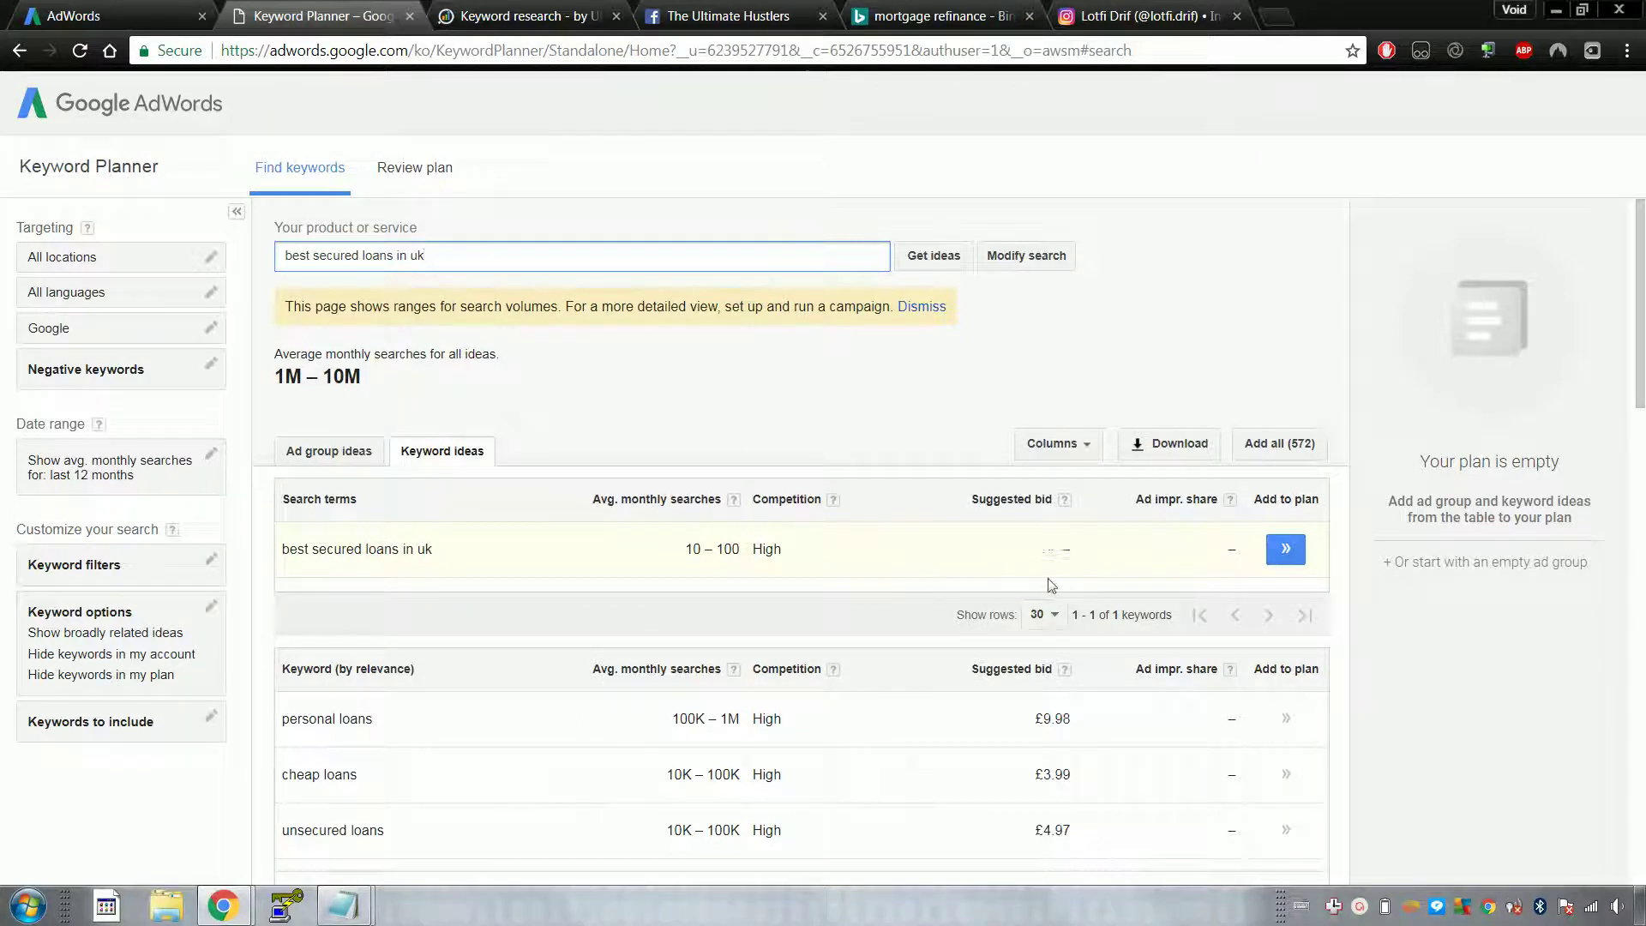
pyautogui.click(506, 9)
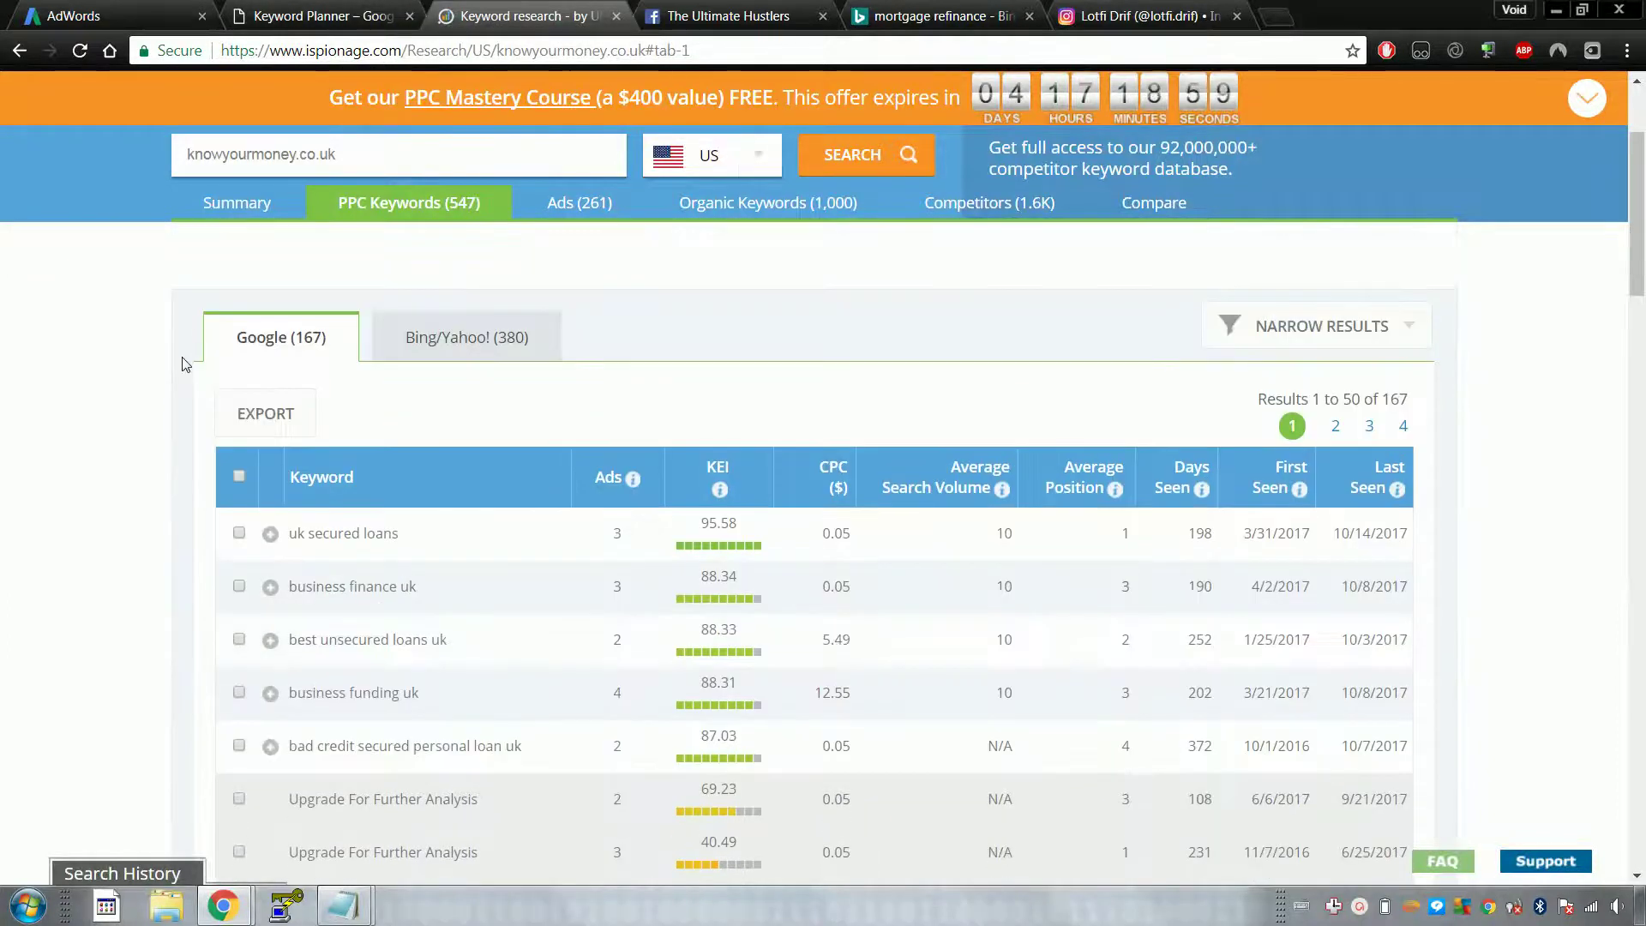
# Step: Switch between knowyourmoney.co.uk's Bing/Yahoo! and Google PPC keyword tables, then open its Ads (261) list
pyautogui.click(497, 348)
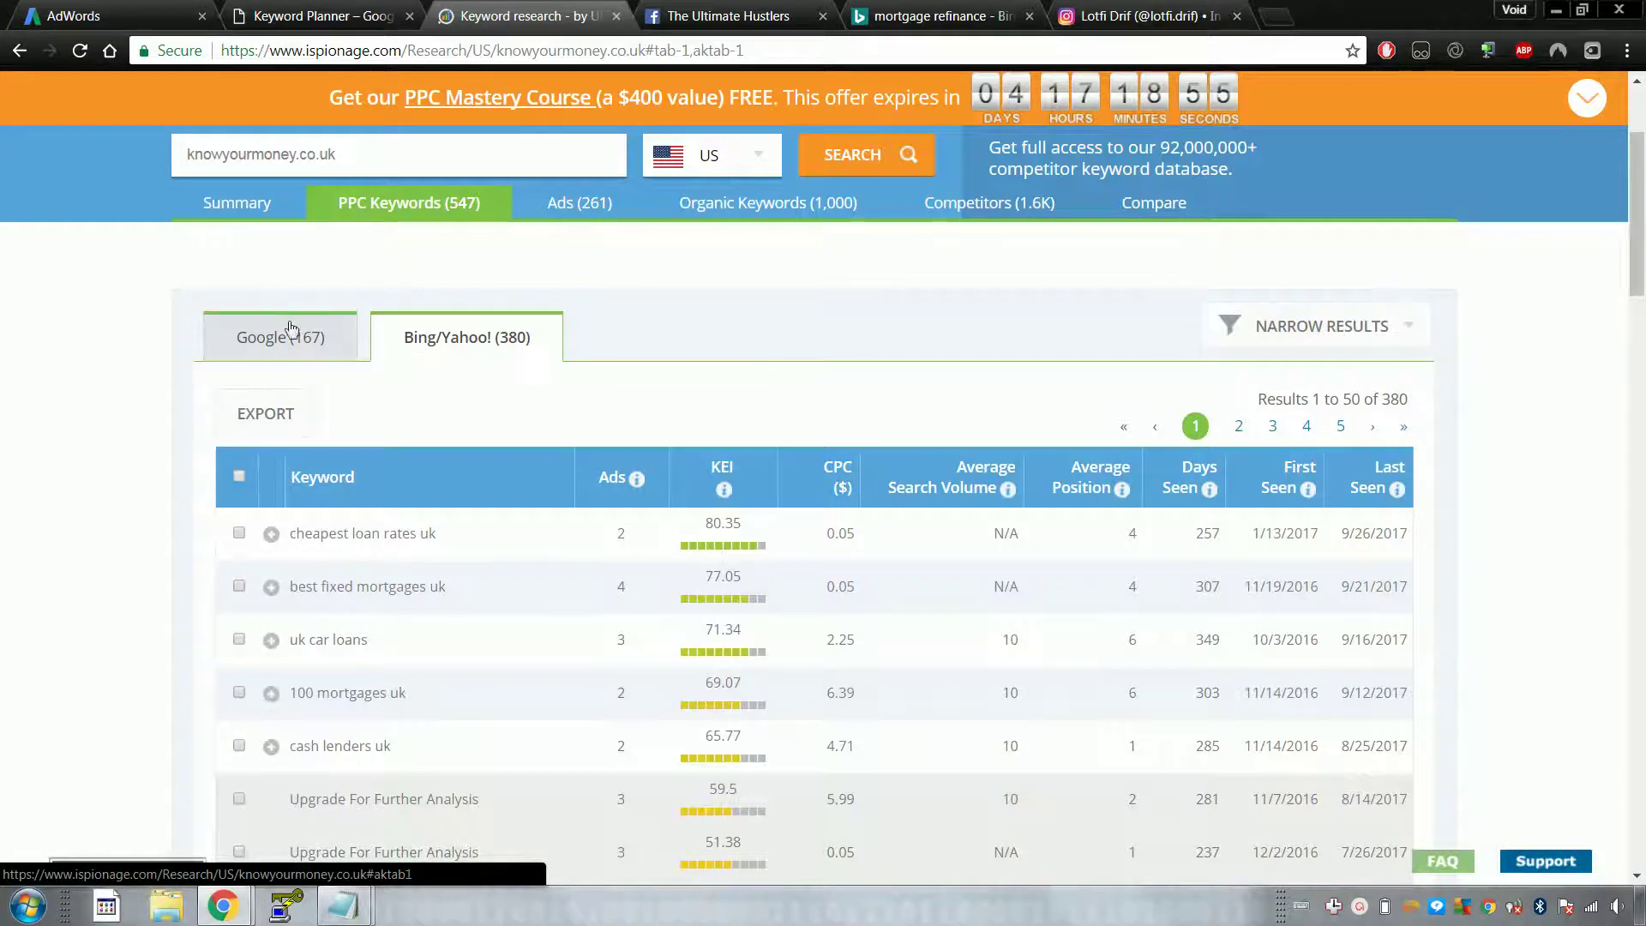
pyautogui.click(294, 333)
pyautogui.click(445, 341)
pyautogui.scroll(-5, 169, 407)
pyautogui.scroll(3, 169, 407)
pyautogui.scroll(-1, 276, 353)
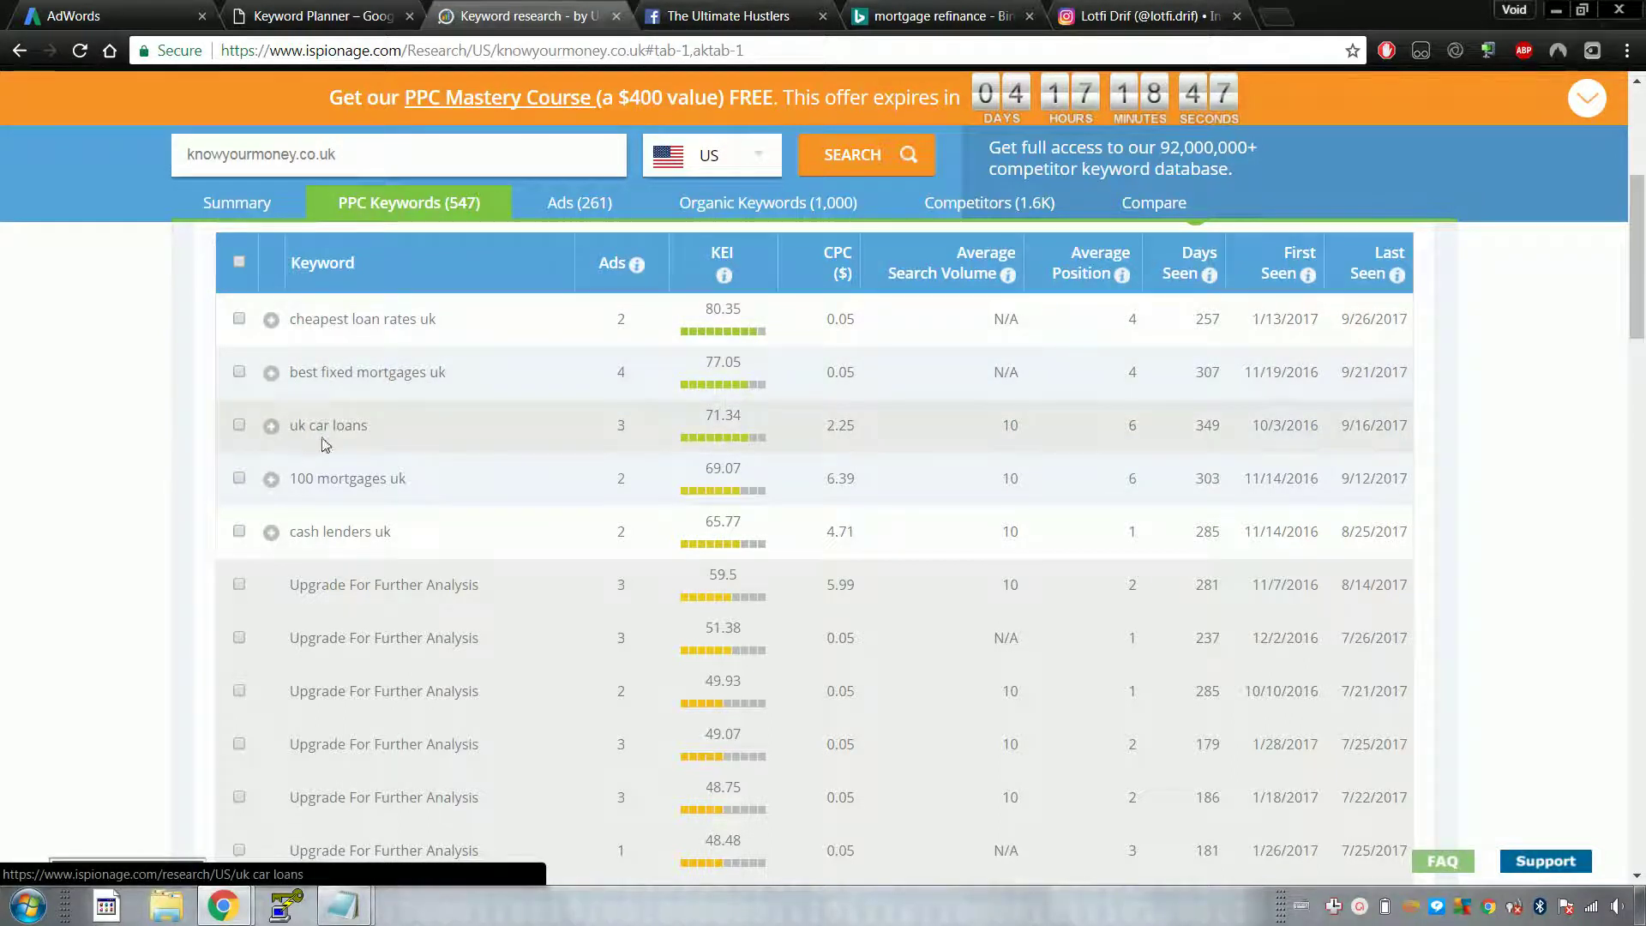
pyautogui.scroll(5, 427, 481)
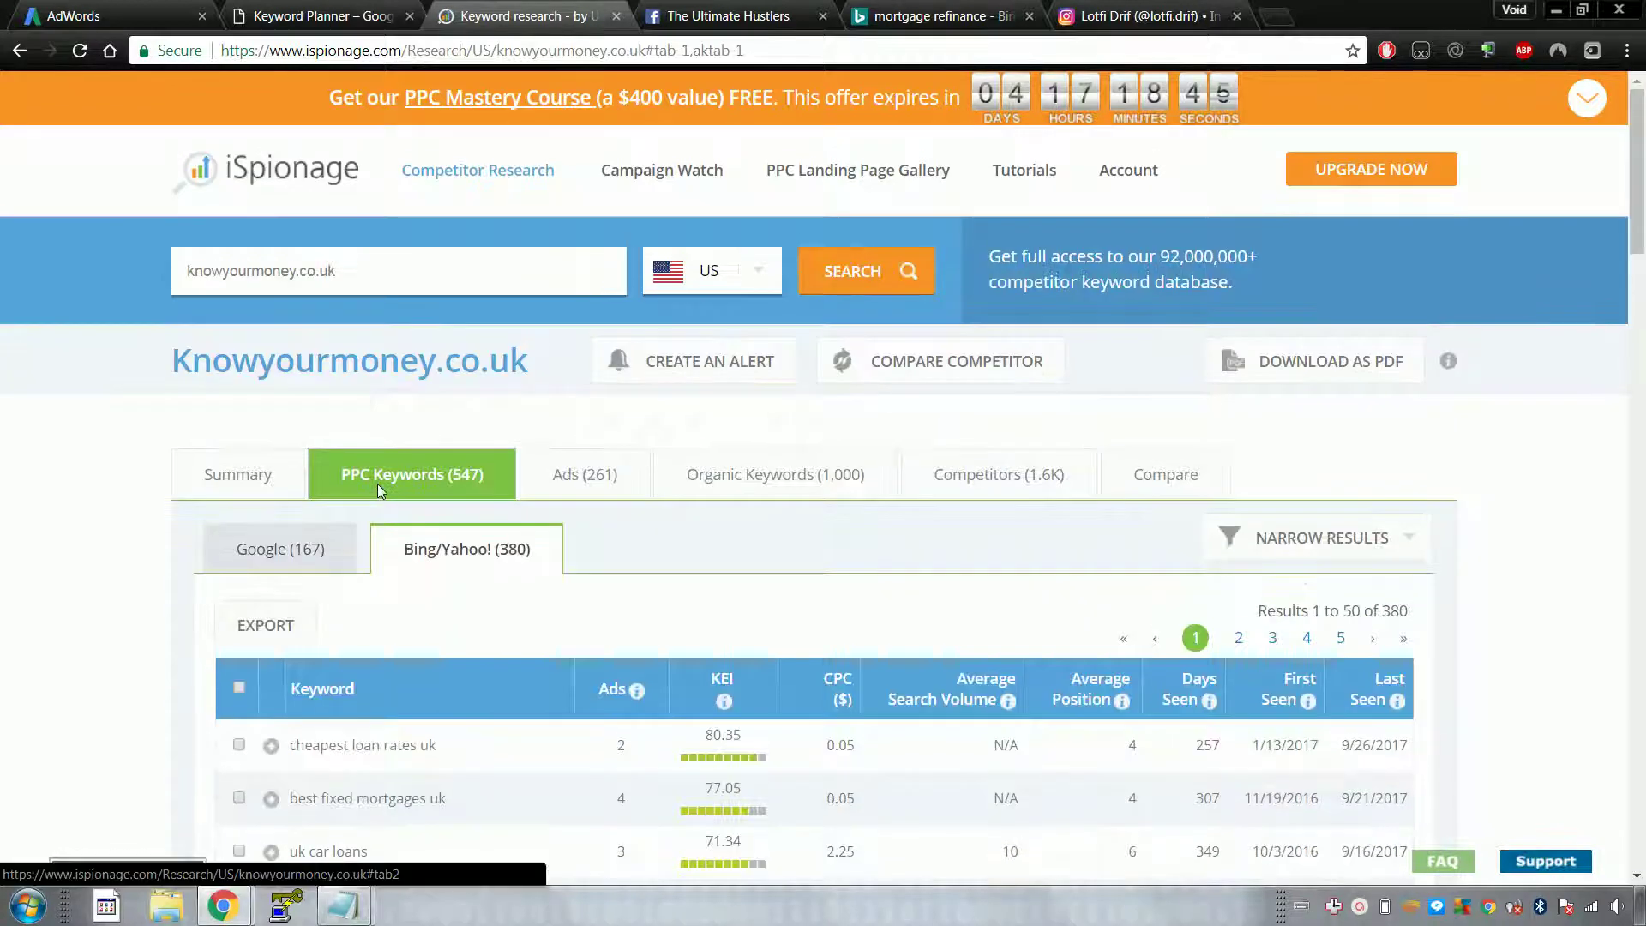
pyautogui.click(273, 545)
pyautogui.click(394, 549)
pyautogui.click(485, 553)
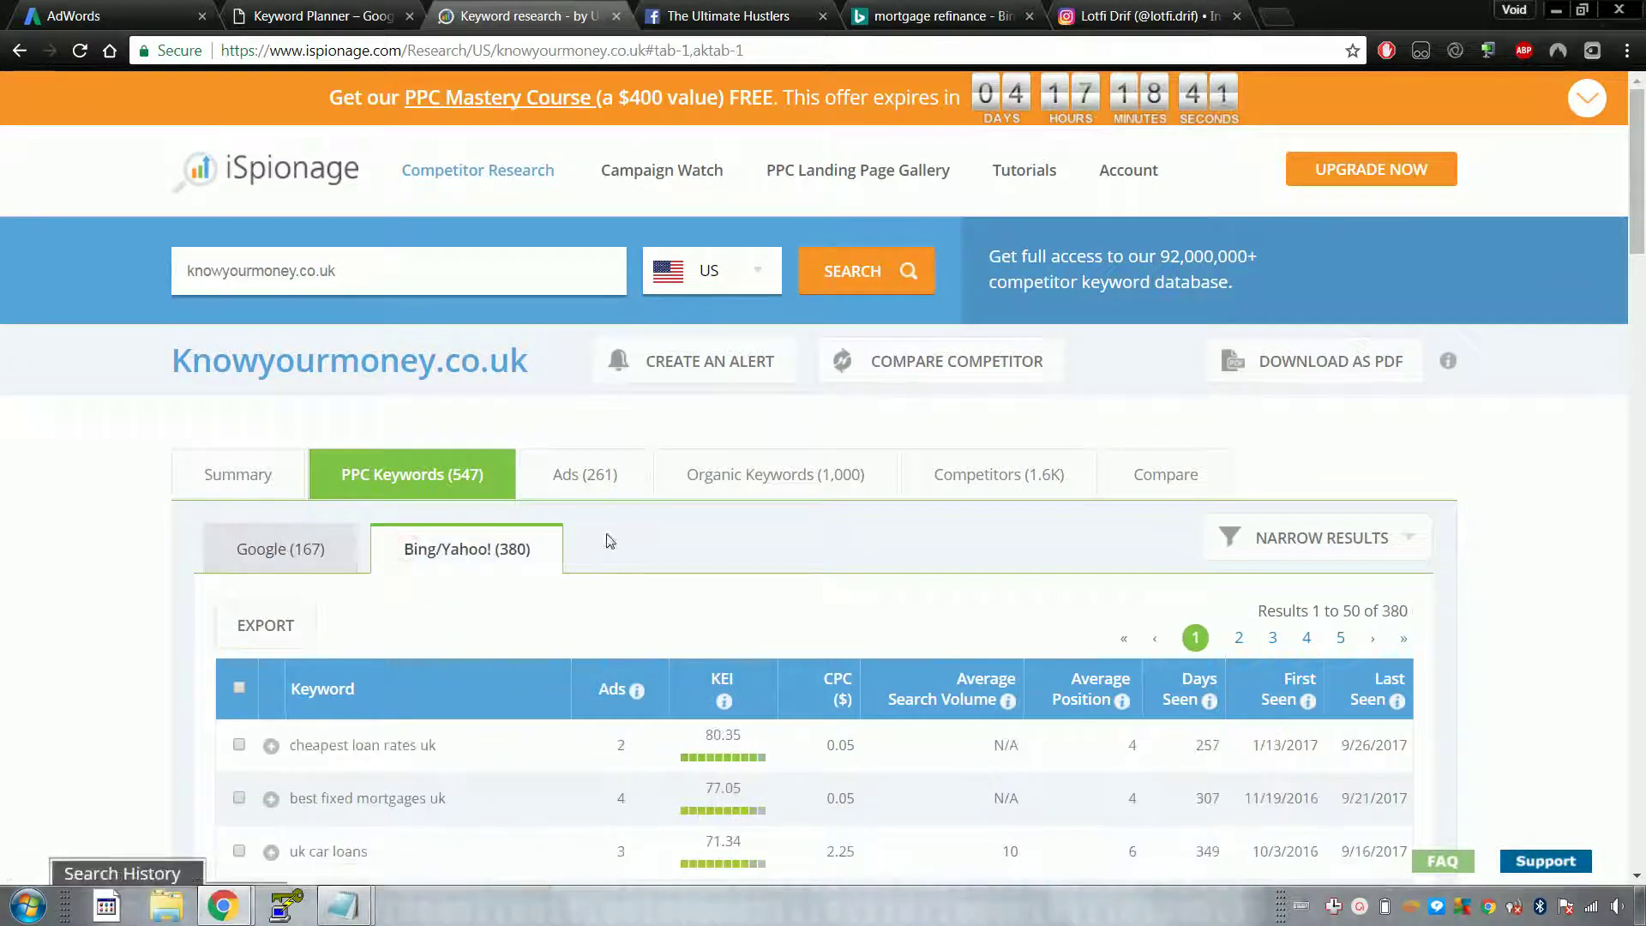
pyautogui.click(583, 474)
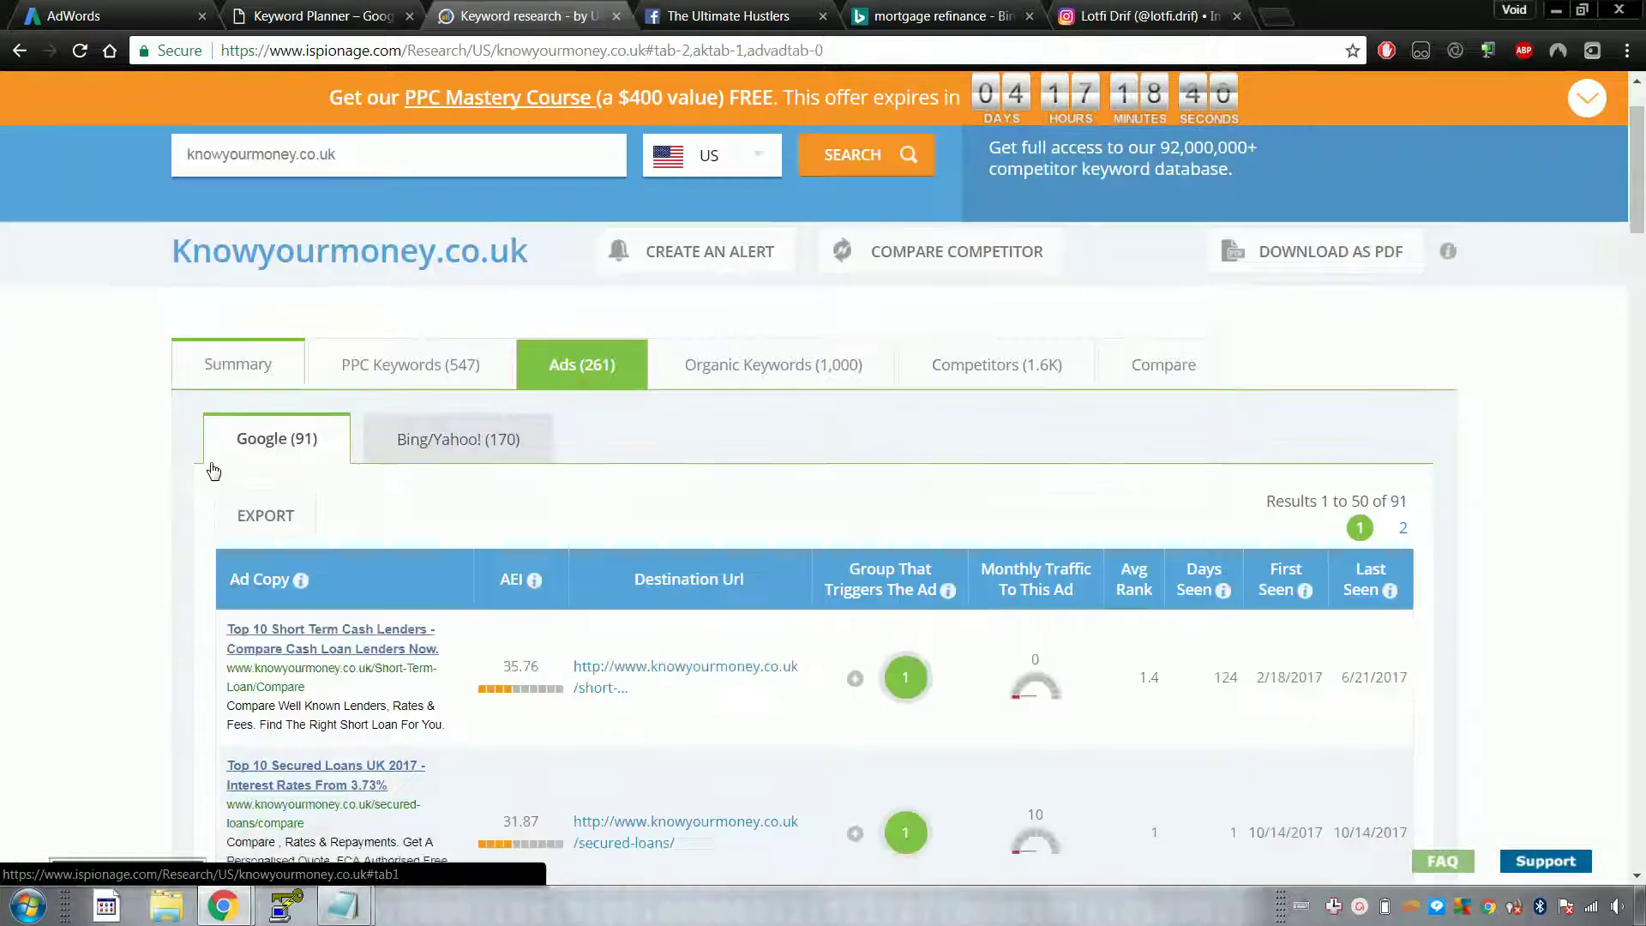
# Step: Scroll through the competitor's ads, comparing the Bing/Yahoo! (170) and Google (91) ad lists
pyautogui.scroll(-2, 213, 471)
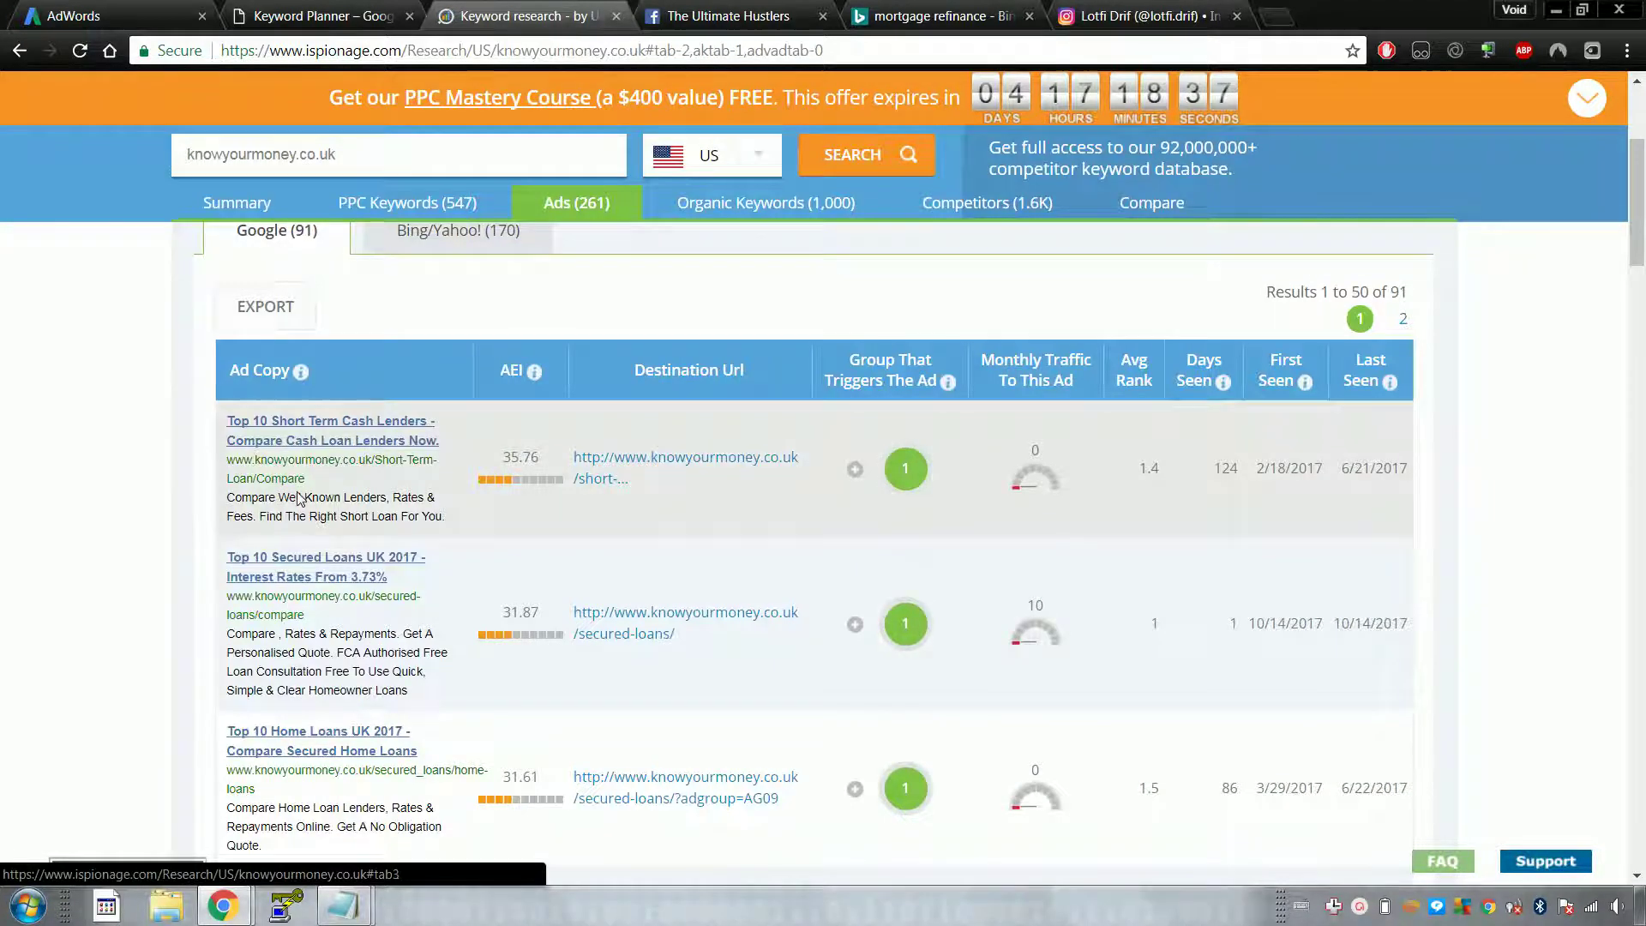
pyautogui.scroll(-8, 297, 497)
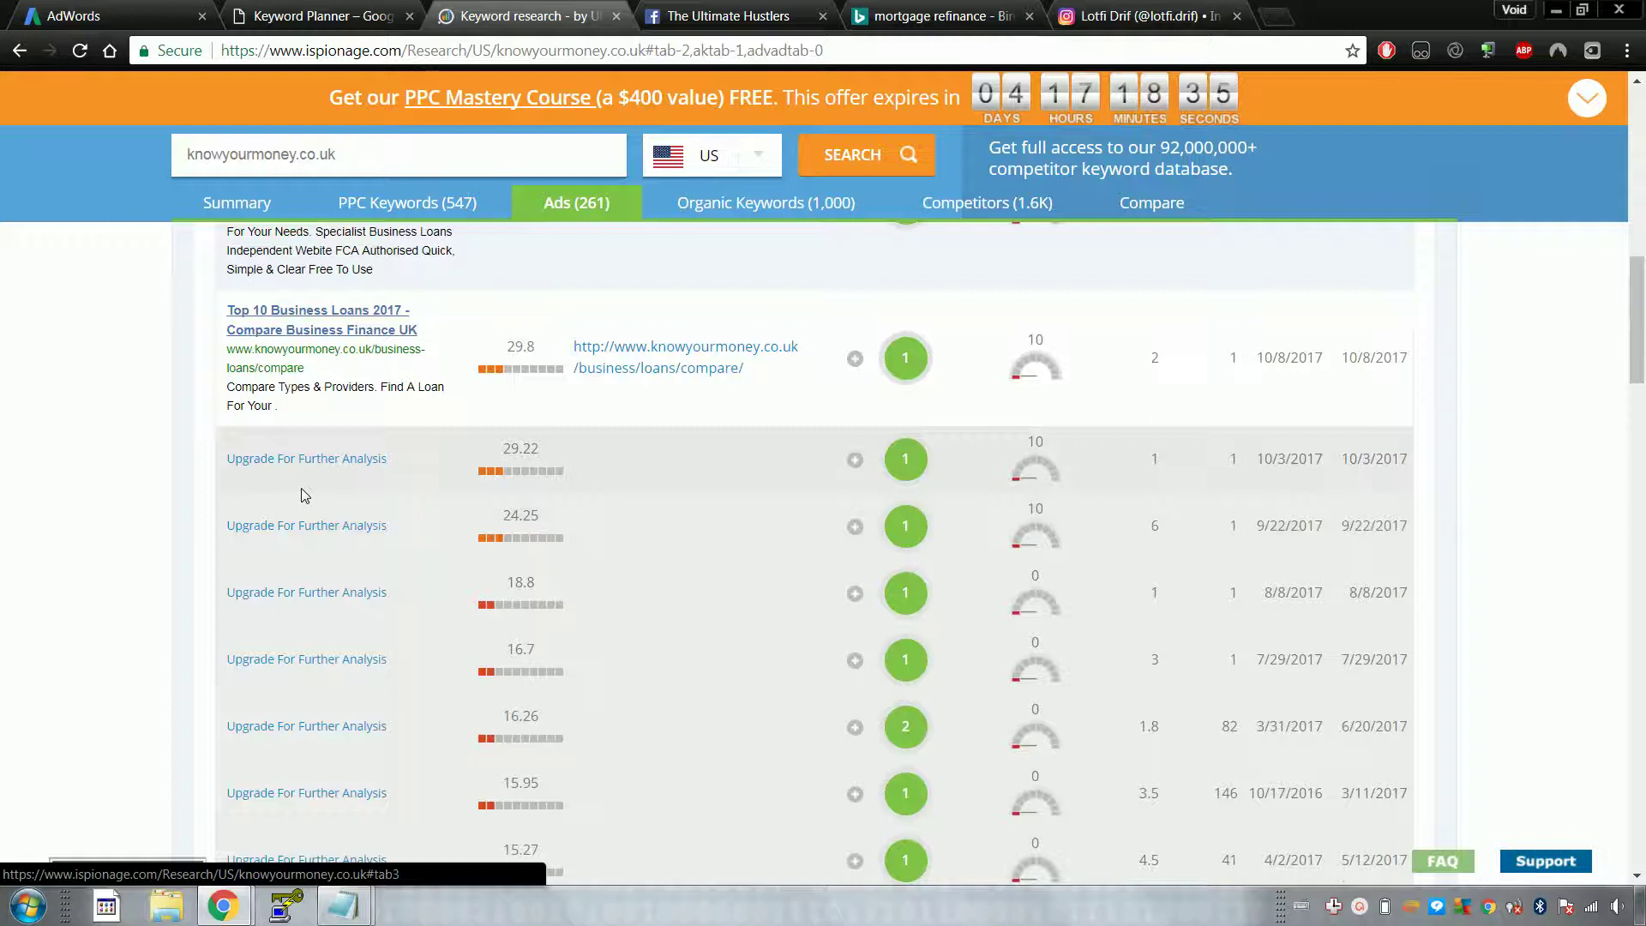
pyautogui.scroll(6, 301, 496)
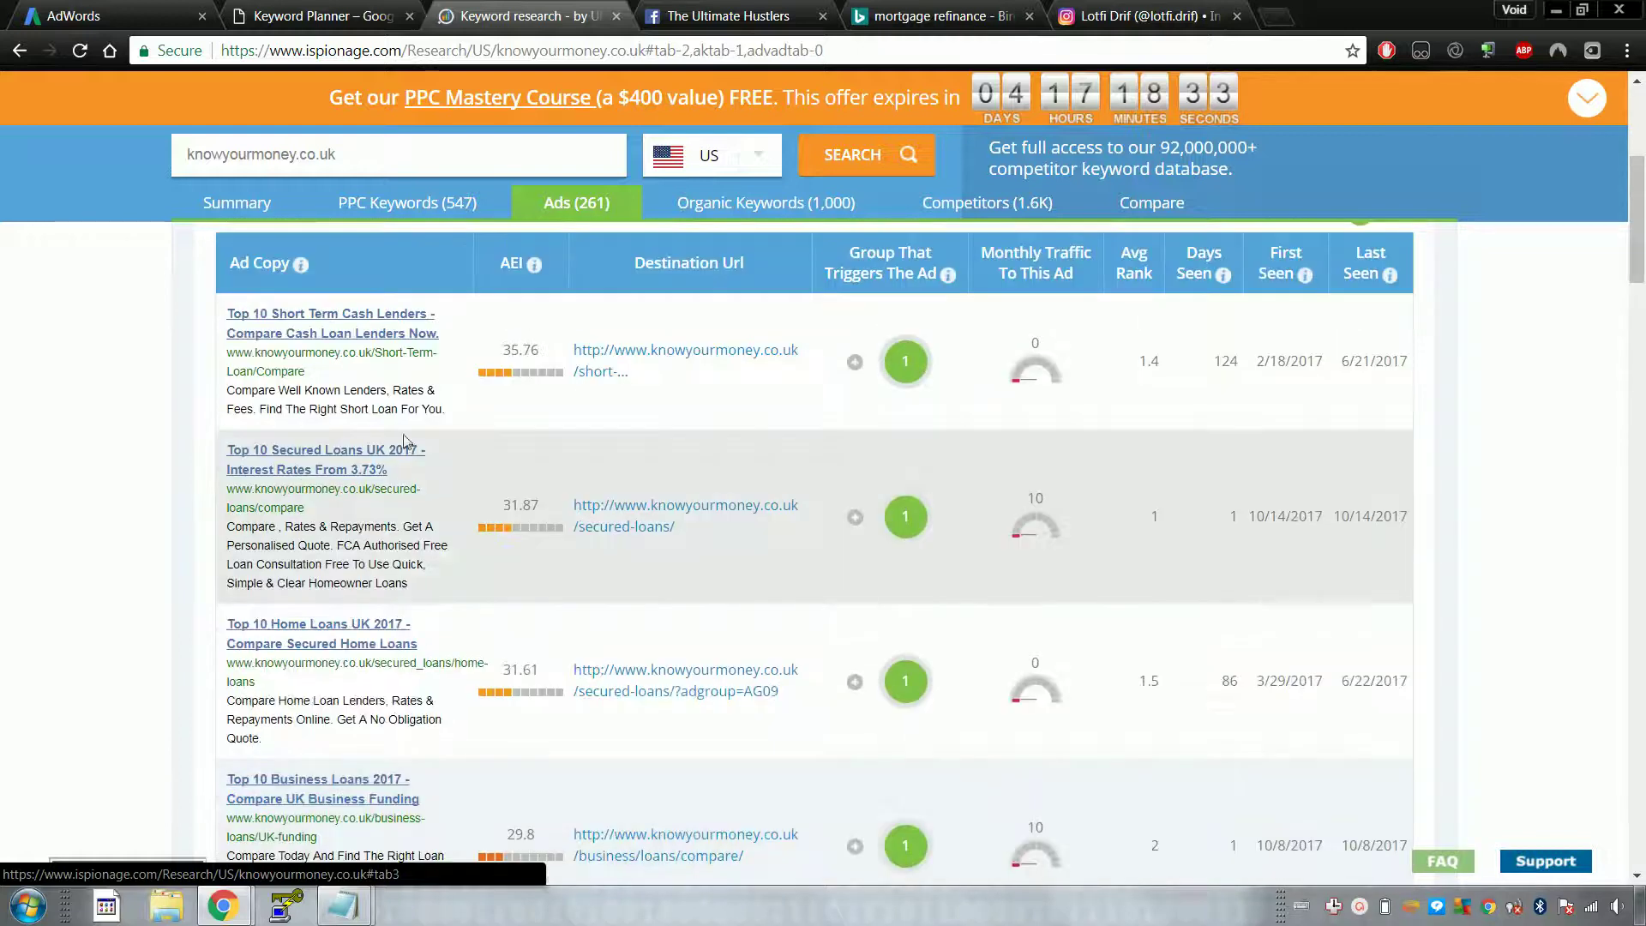
pyautogui.scroll(5, 406, 442)
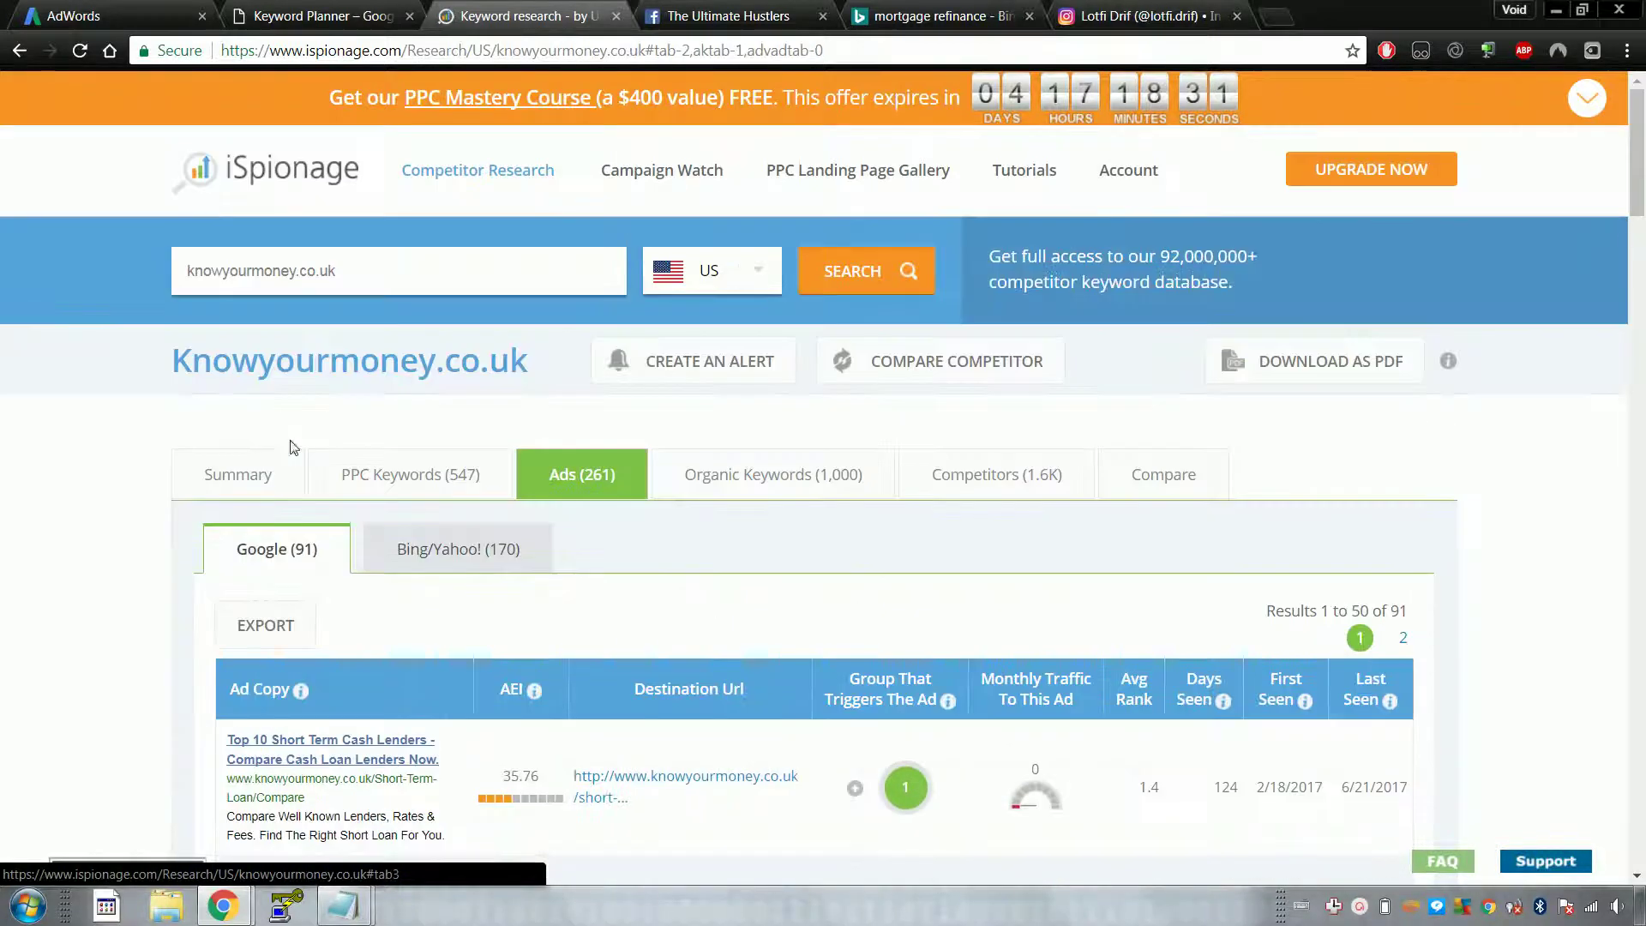
pyautogui.scroll(-10, 404, 459)
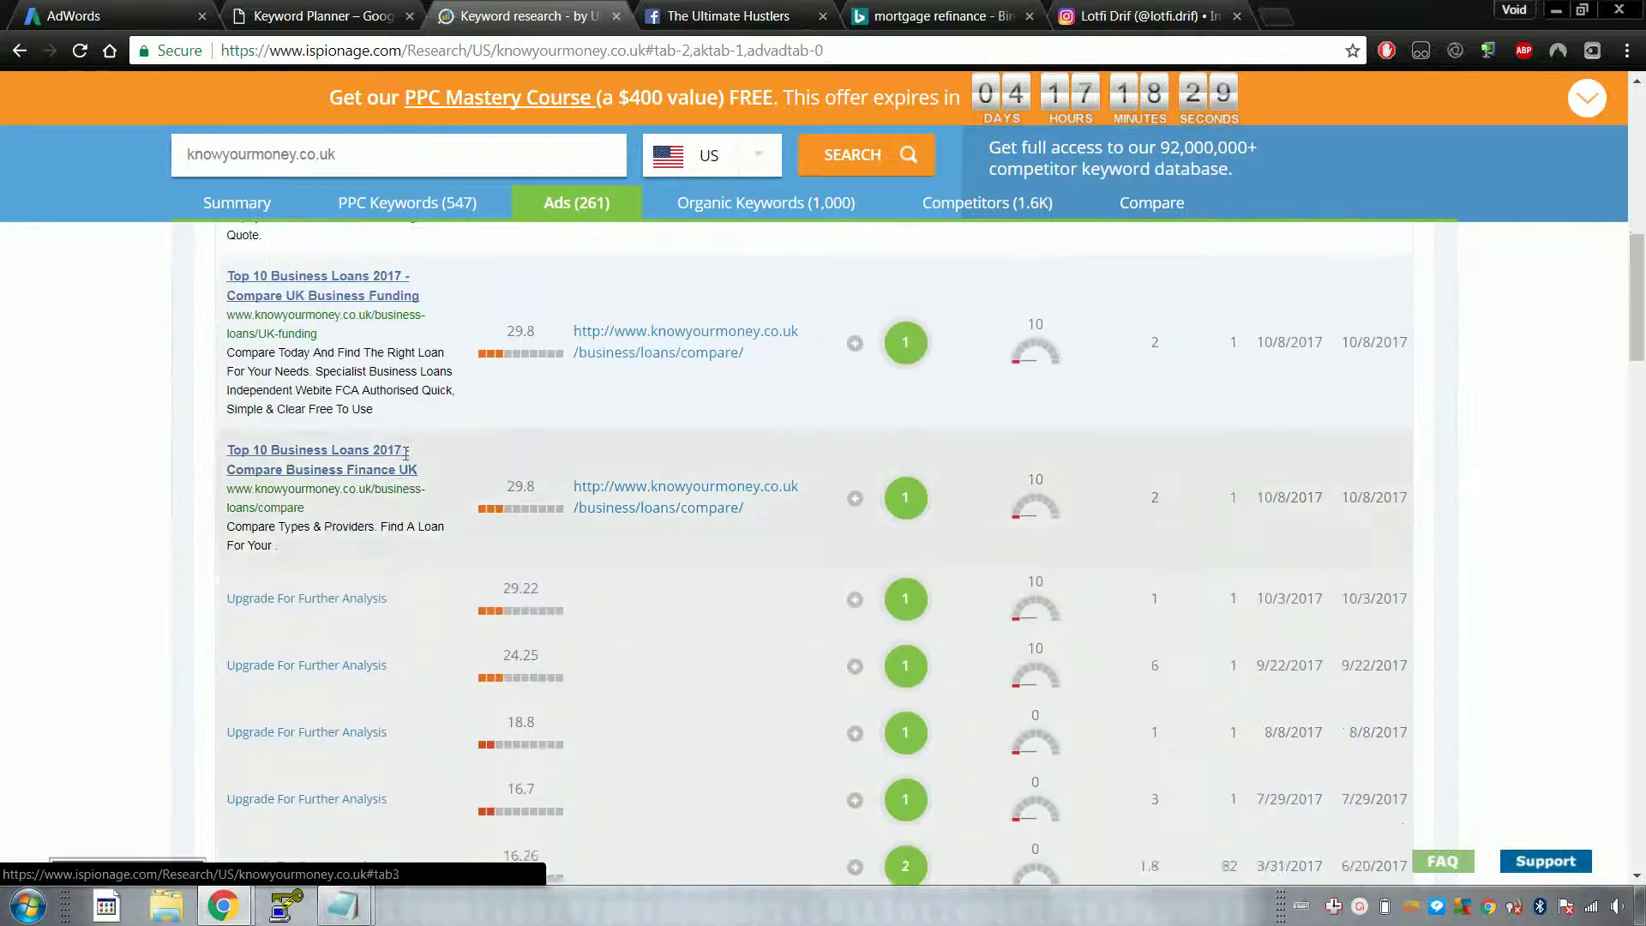
pyautogui.scroll(5, 405, 453)
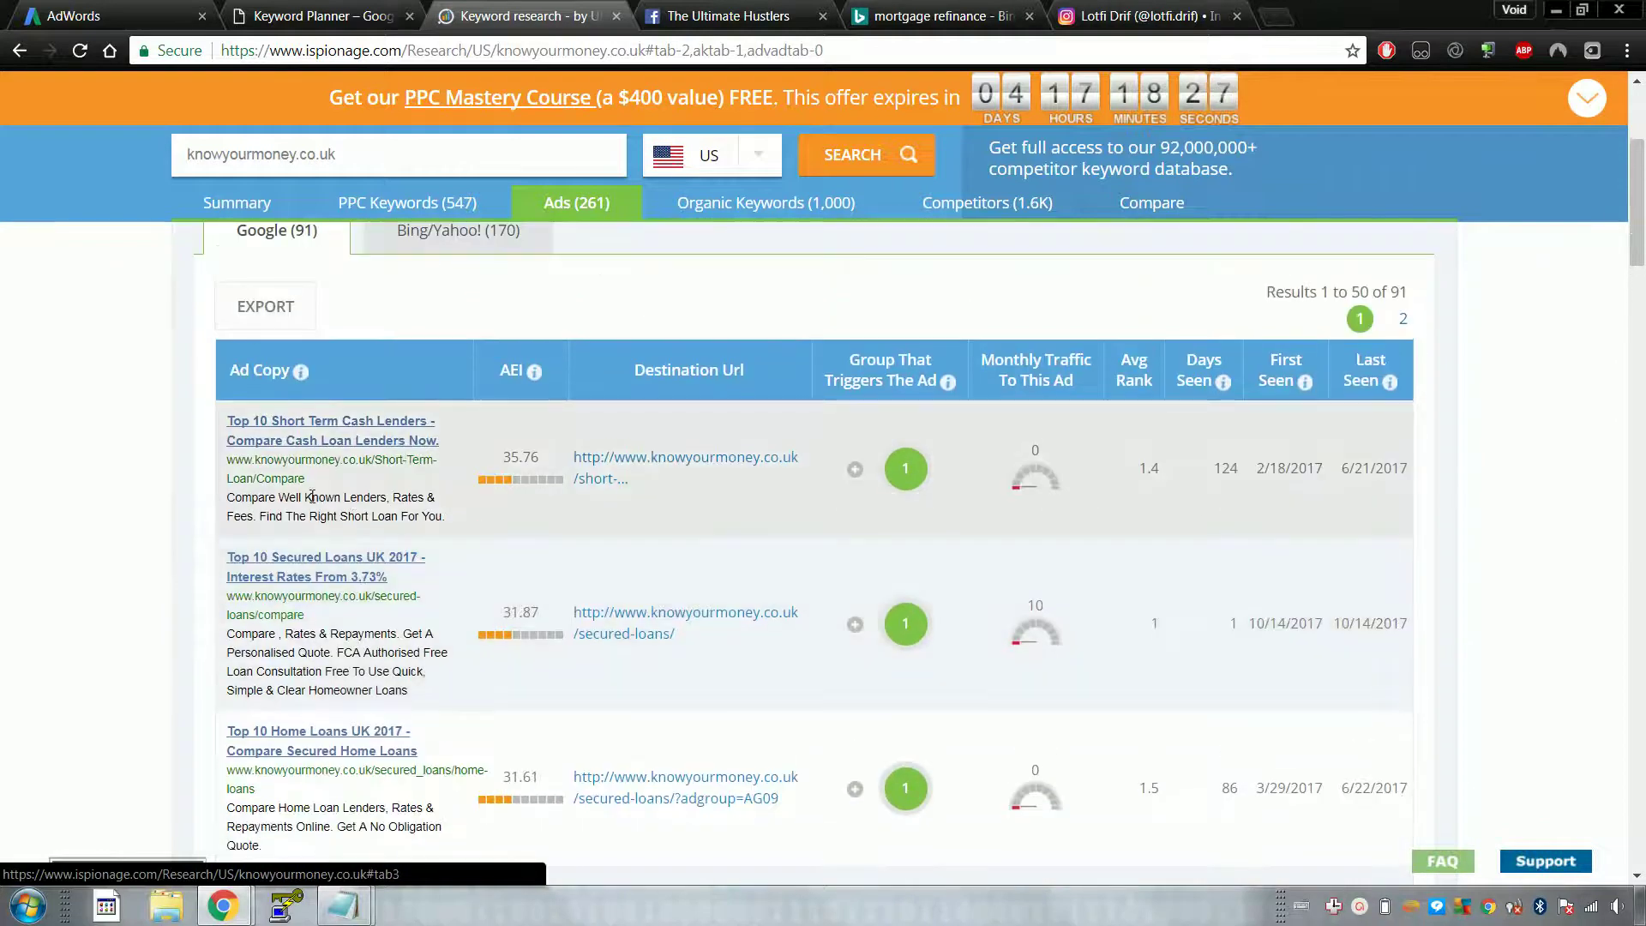
pyautogui.scroll(2, 313, 497)
pyautogui.click(435, 341)
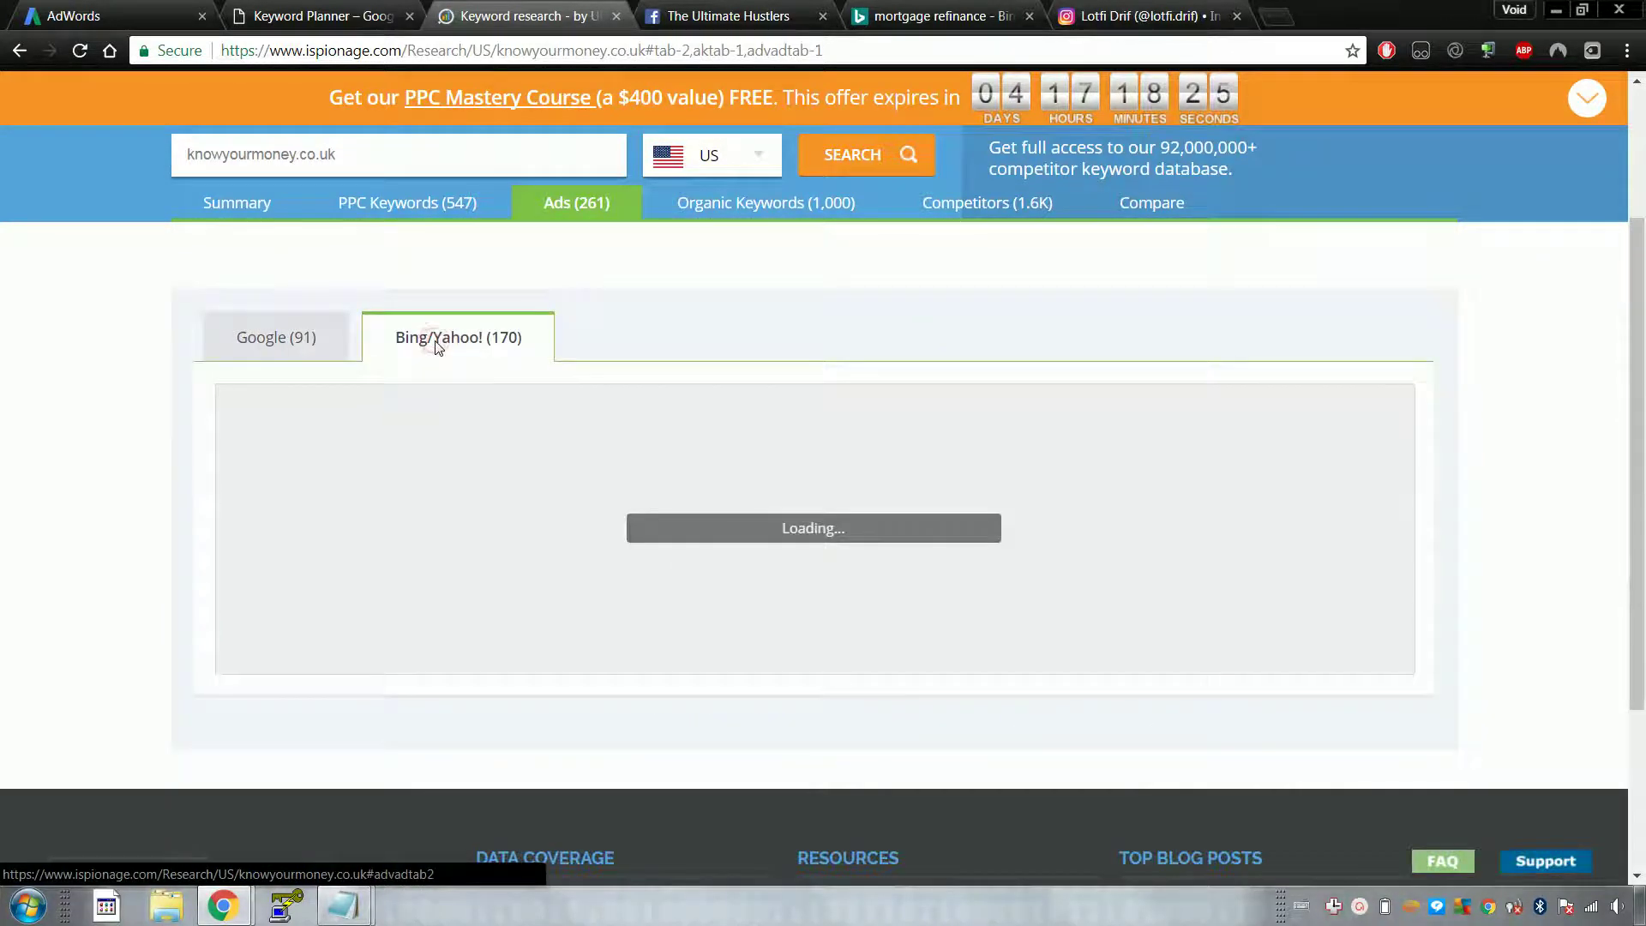
pyautogui.click(307, 355)
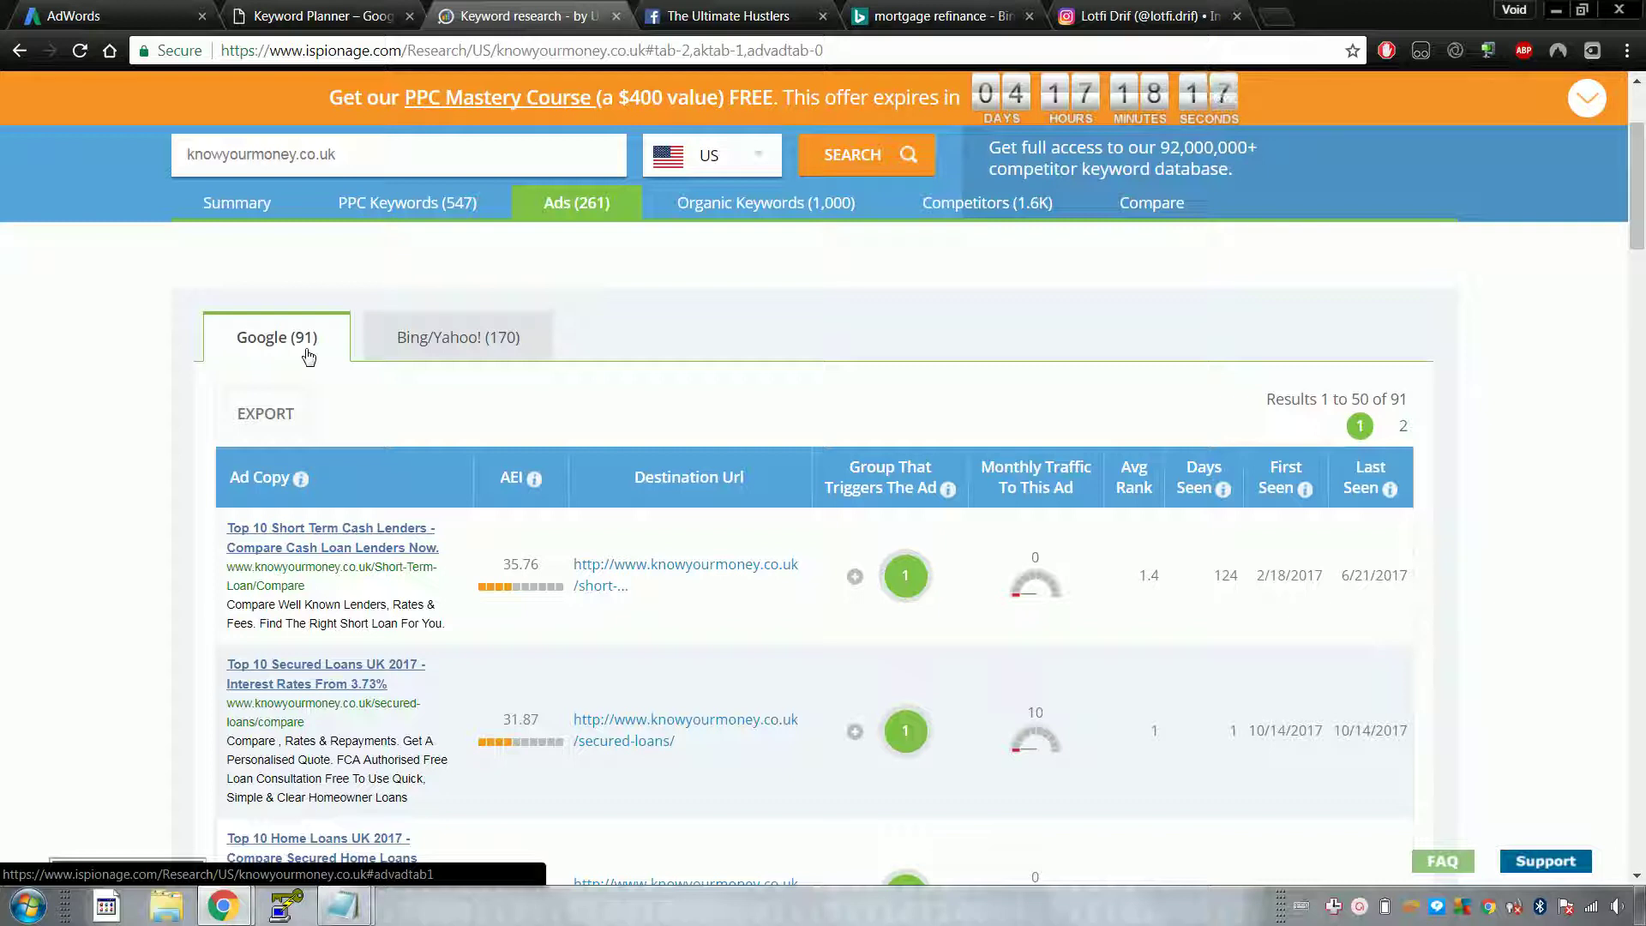
# Step: Return to the Keyword Planner's 572 ideas for 'best secured loans in uk'
pyautogui.scroll(-3, 197, 350)
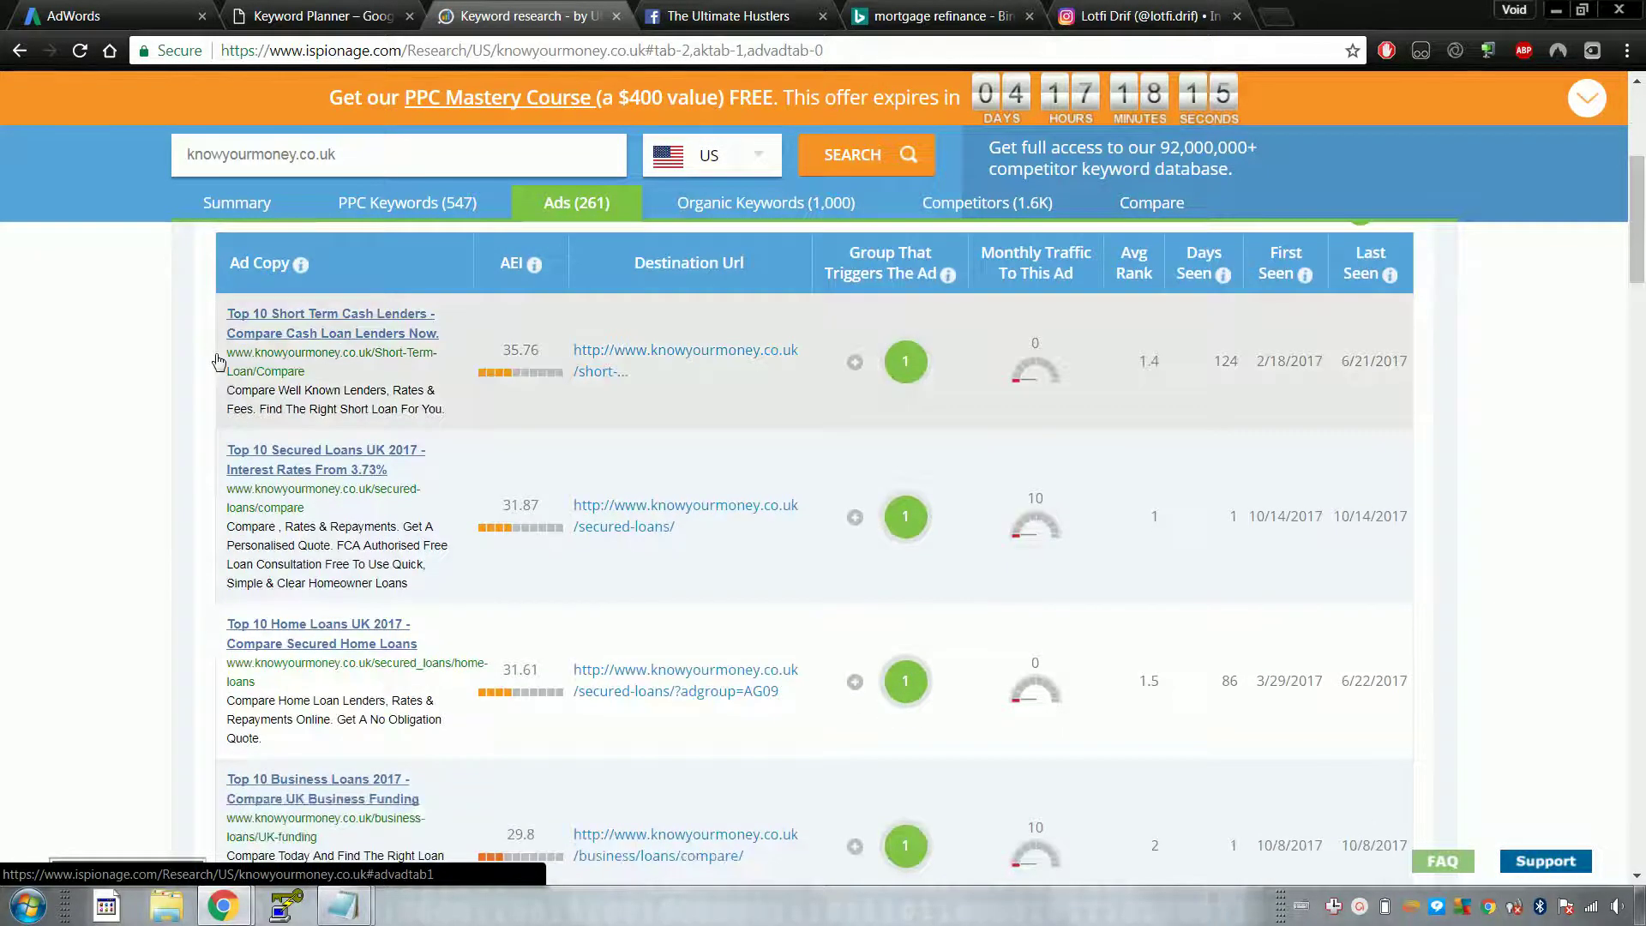
pyautogui.hotkey('ctrl', 'shift', 'Tab')
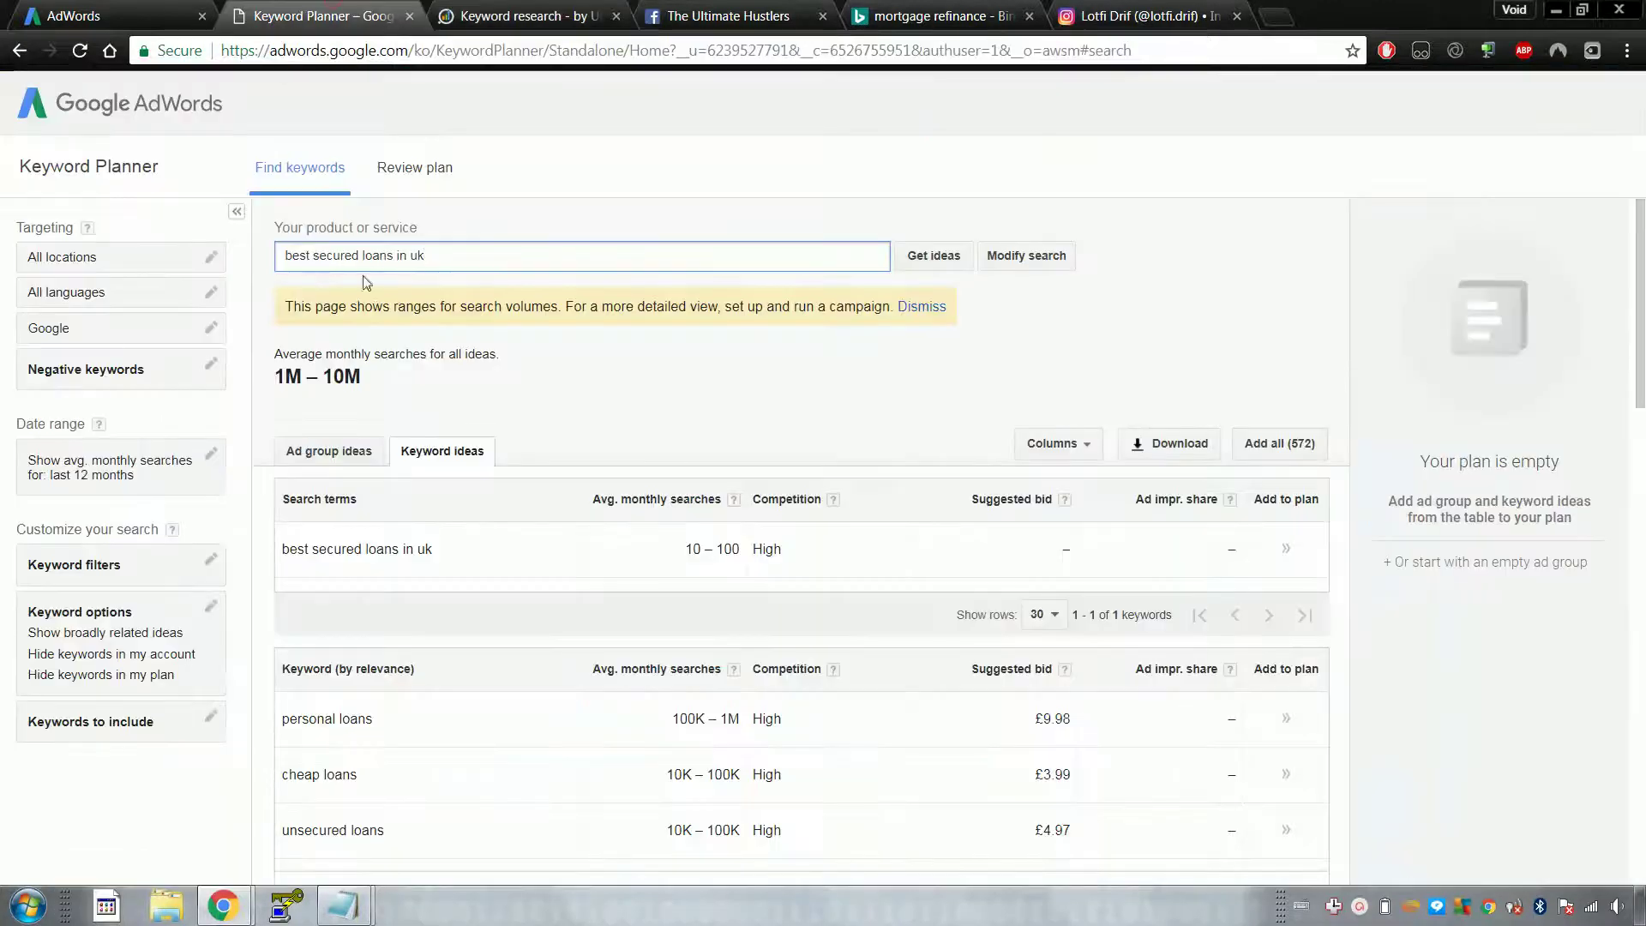
pyautogui.click(467, 11)
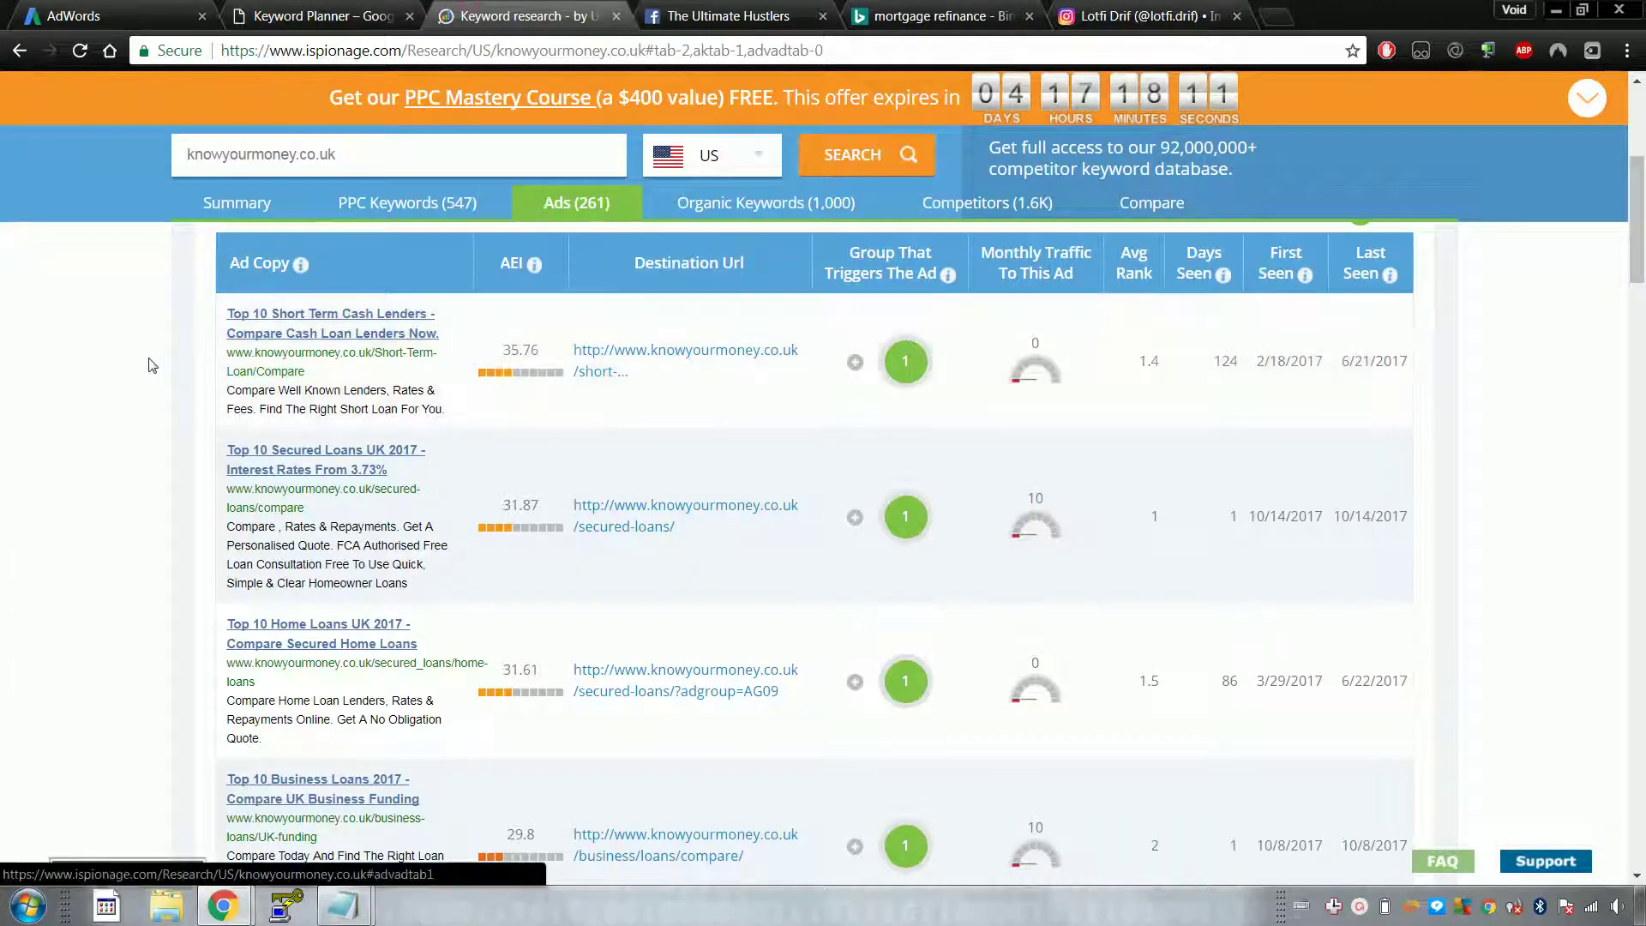
pyautogui.scroll(-5, 150, 365)
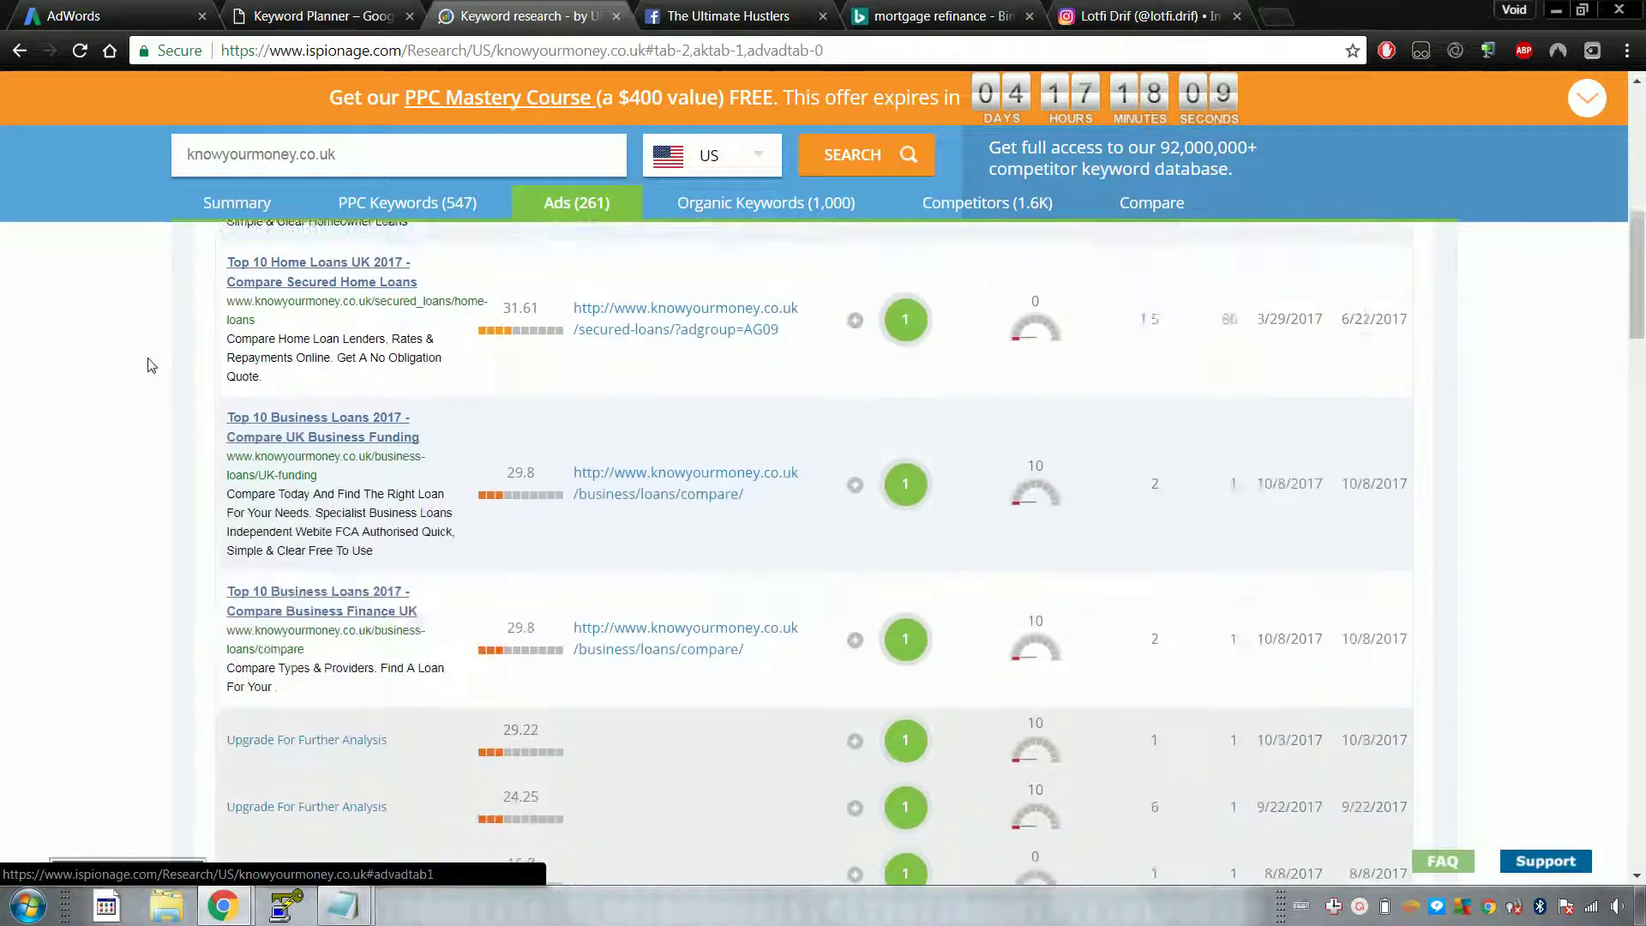
pyautogui.click(305, 12)
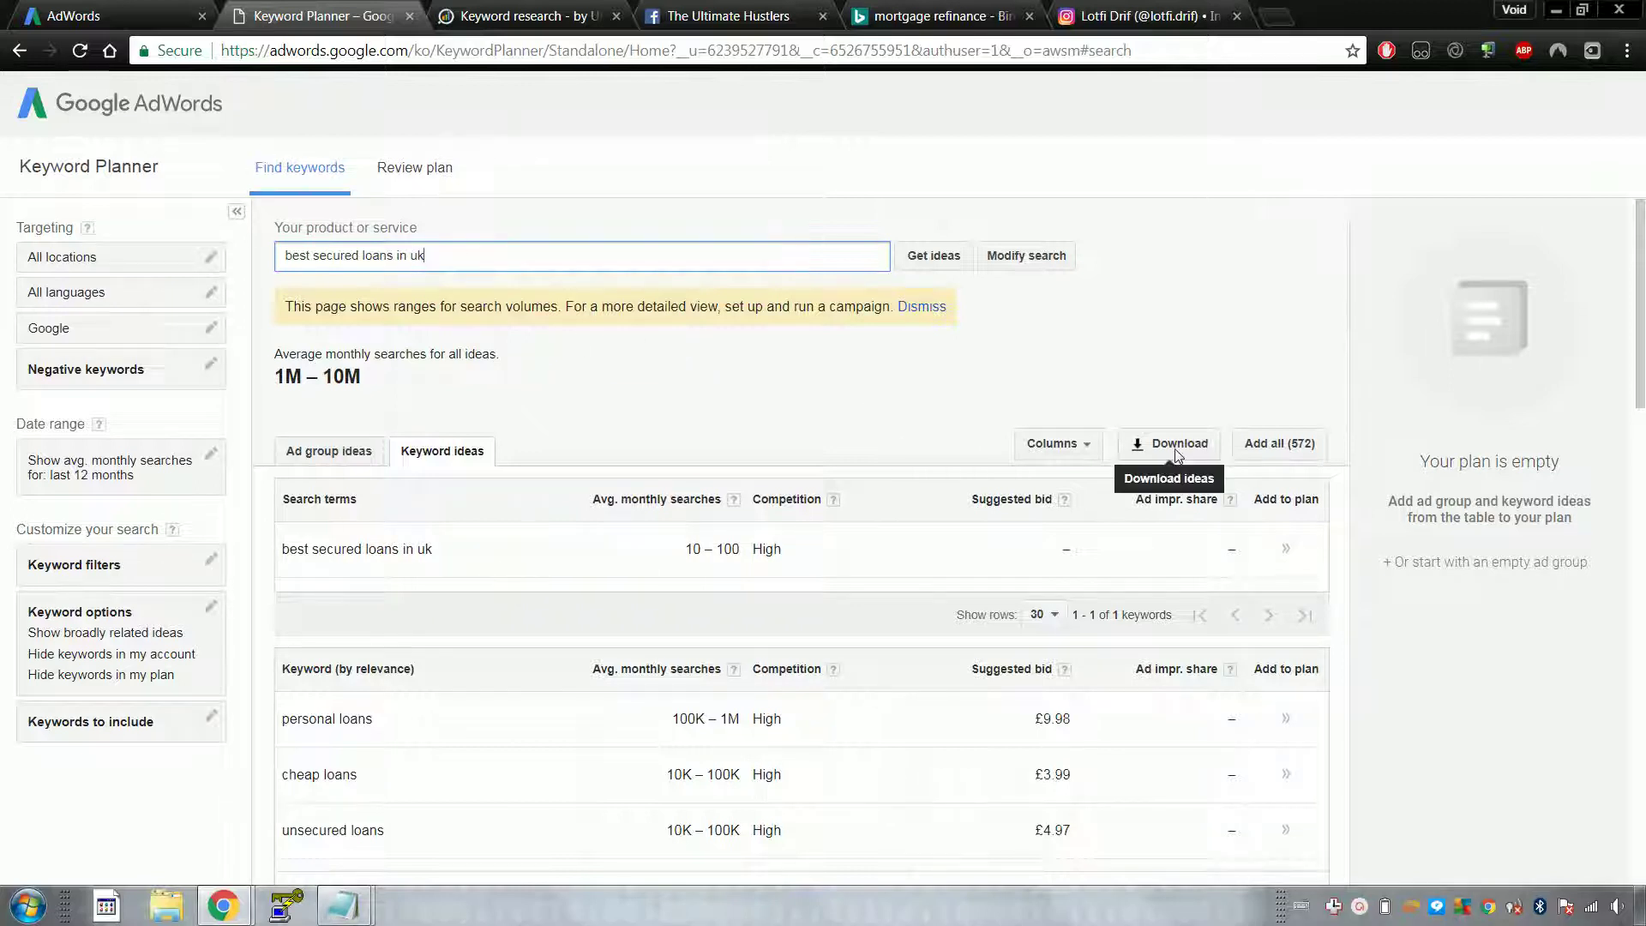
# Step: Add best secured loans in uk, personal, unsecured, best, best unsecured and cheap personal loans, best loan companies and best loan rates to the plan
pyautogui.scroll(-3, 1174, 452)
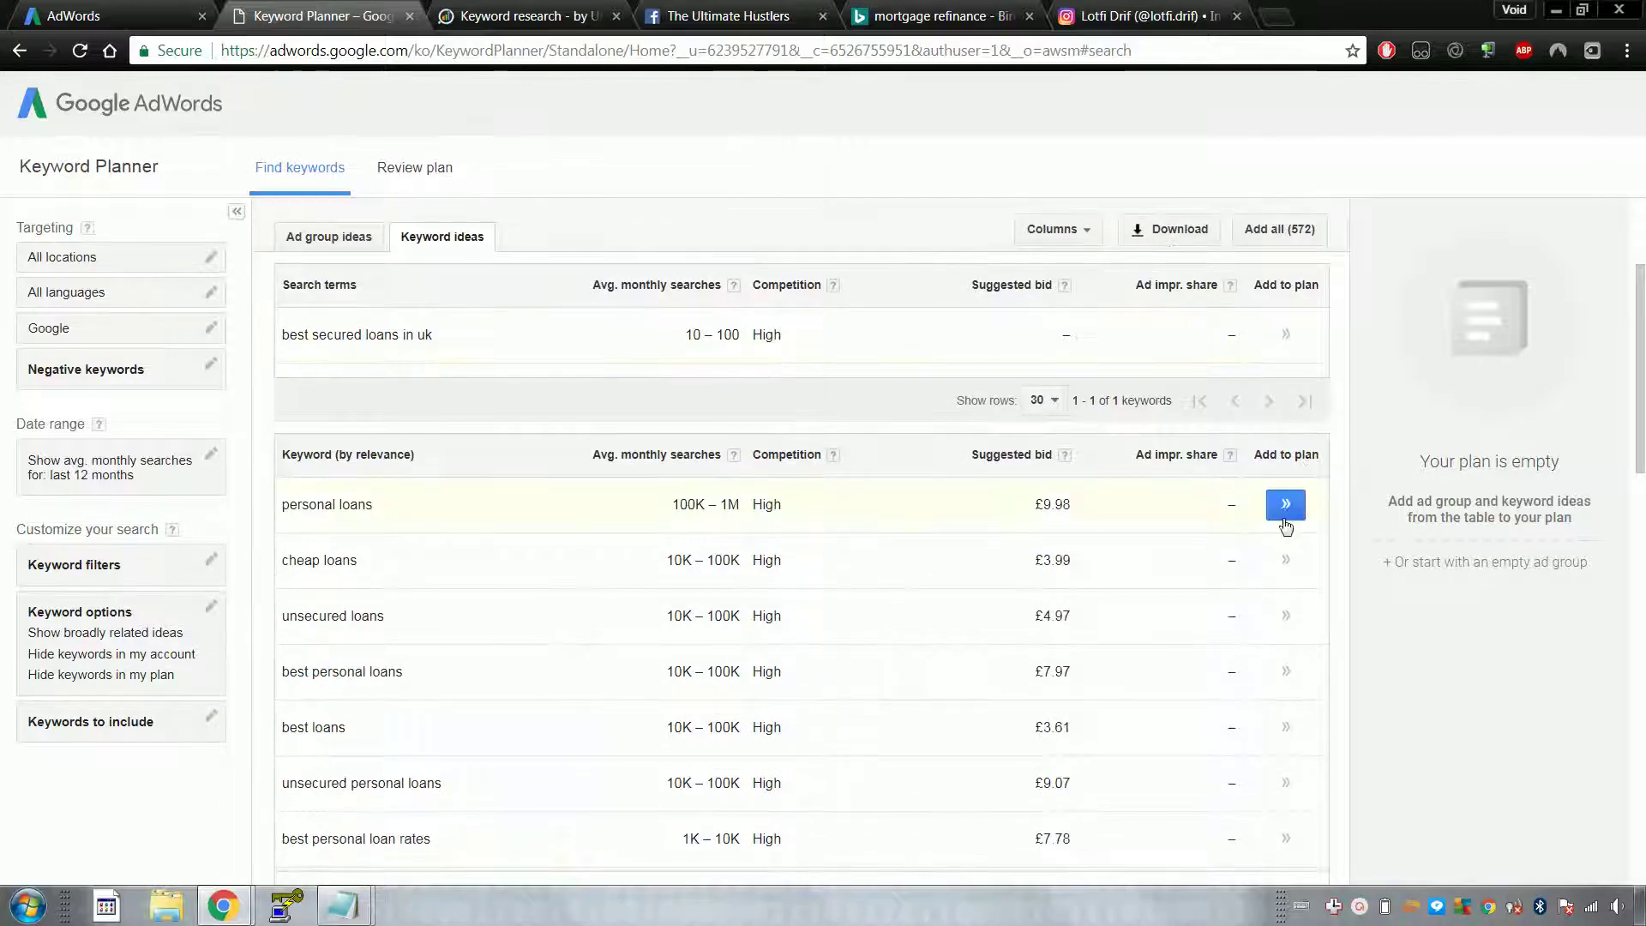
pyautogui.click(1284, 335)
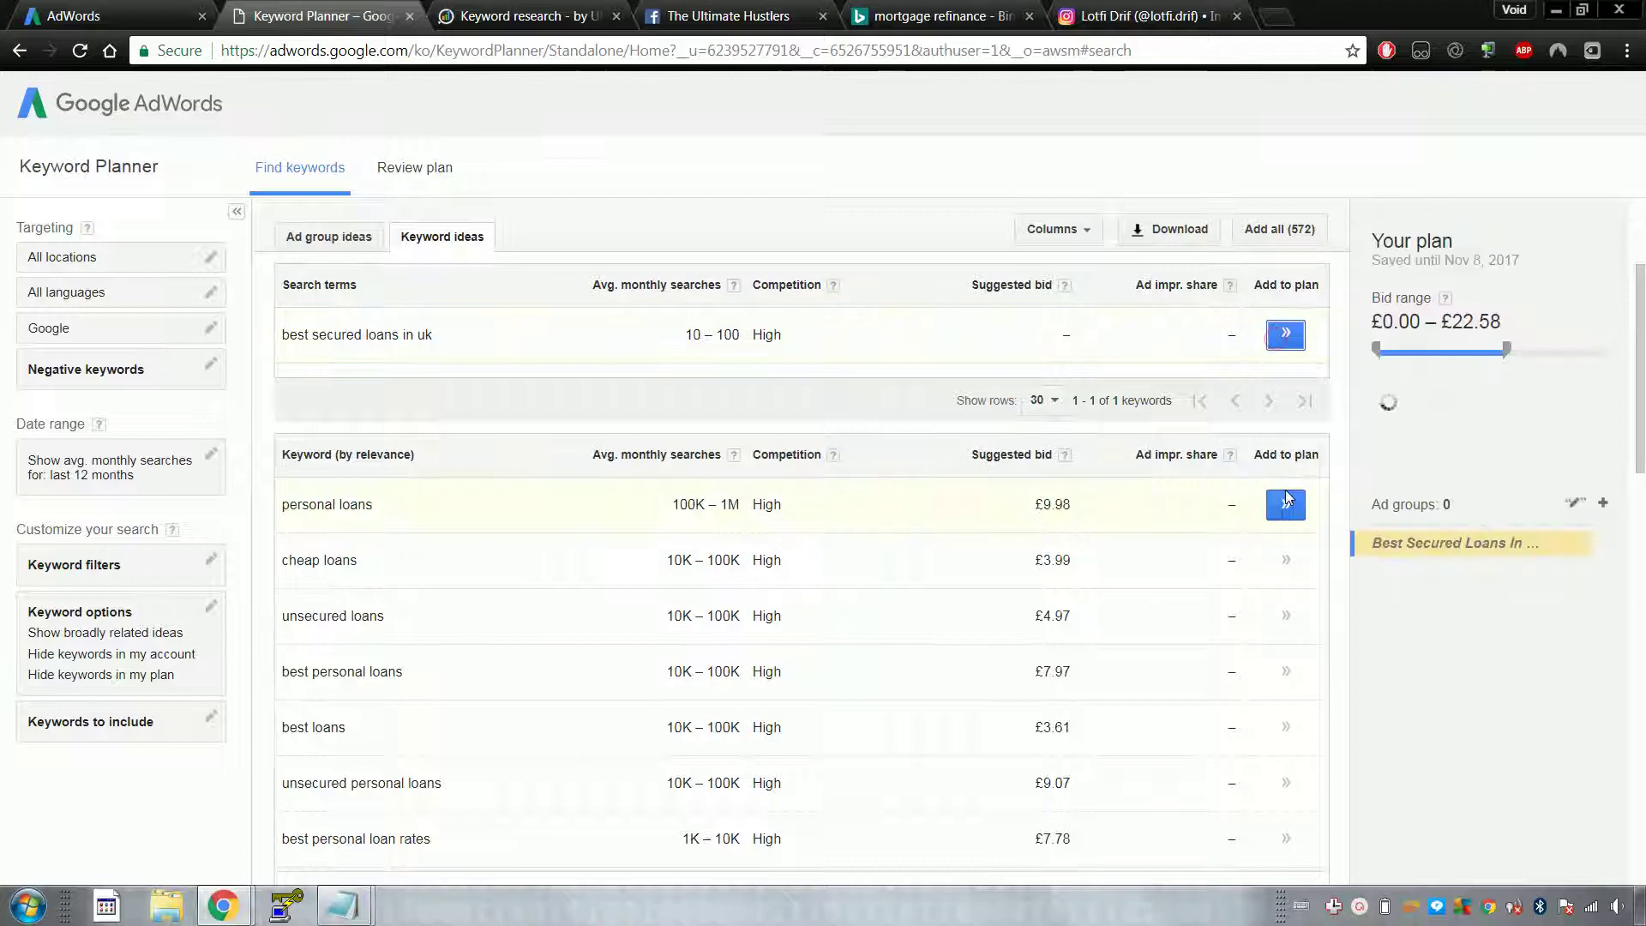
pyautogui.click(1285, 504)
pyautogui.click(1277, 567)
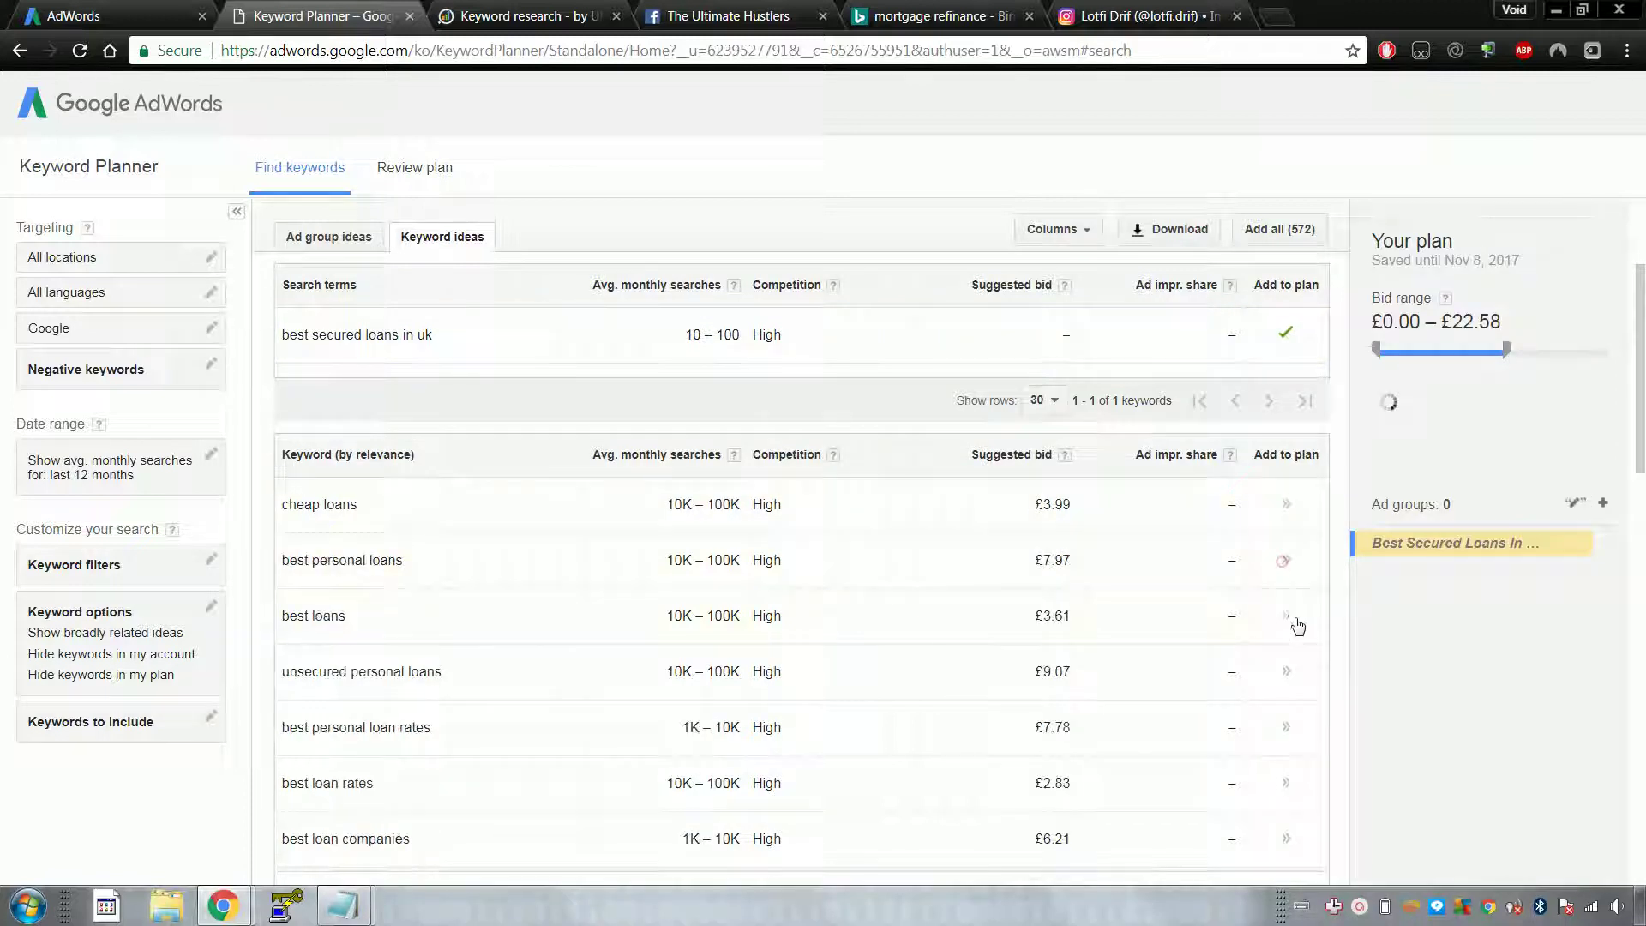
pyautogui.click(1286, 616)
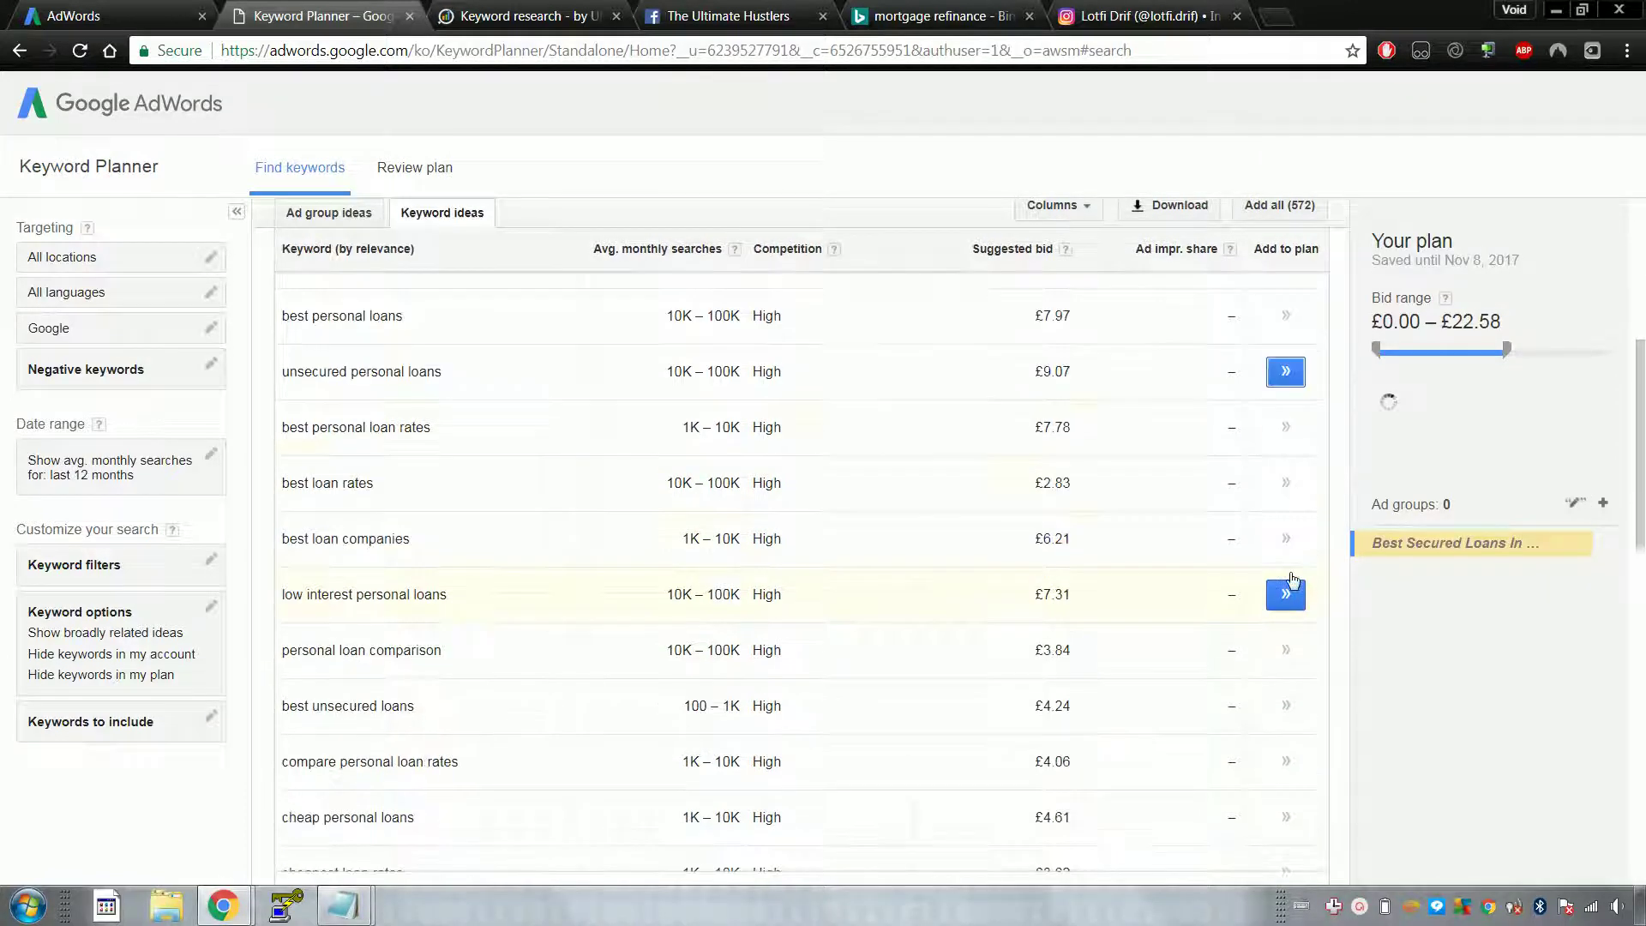
pyautogui.click(1286, 534)
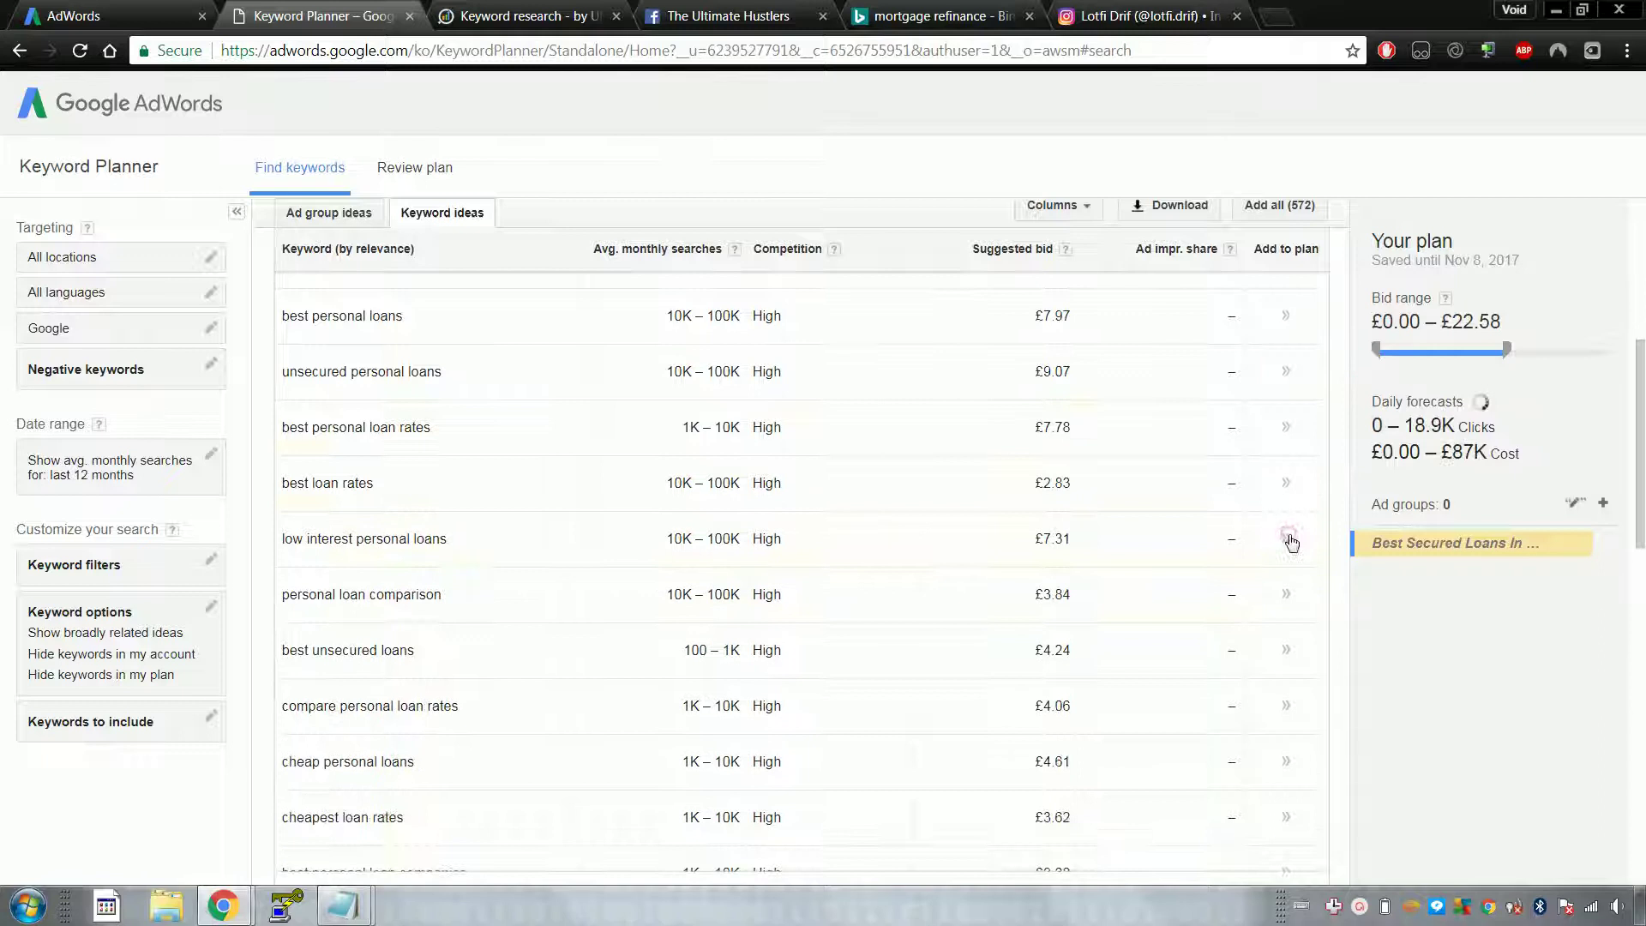
pyautogui.click(1286, 483)
pyautogui.click(1288, 594)
pyautogui.scroll(-2, 1290, 595)
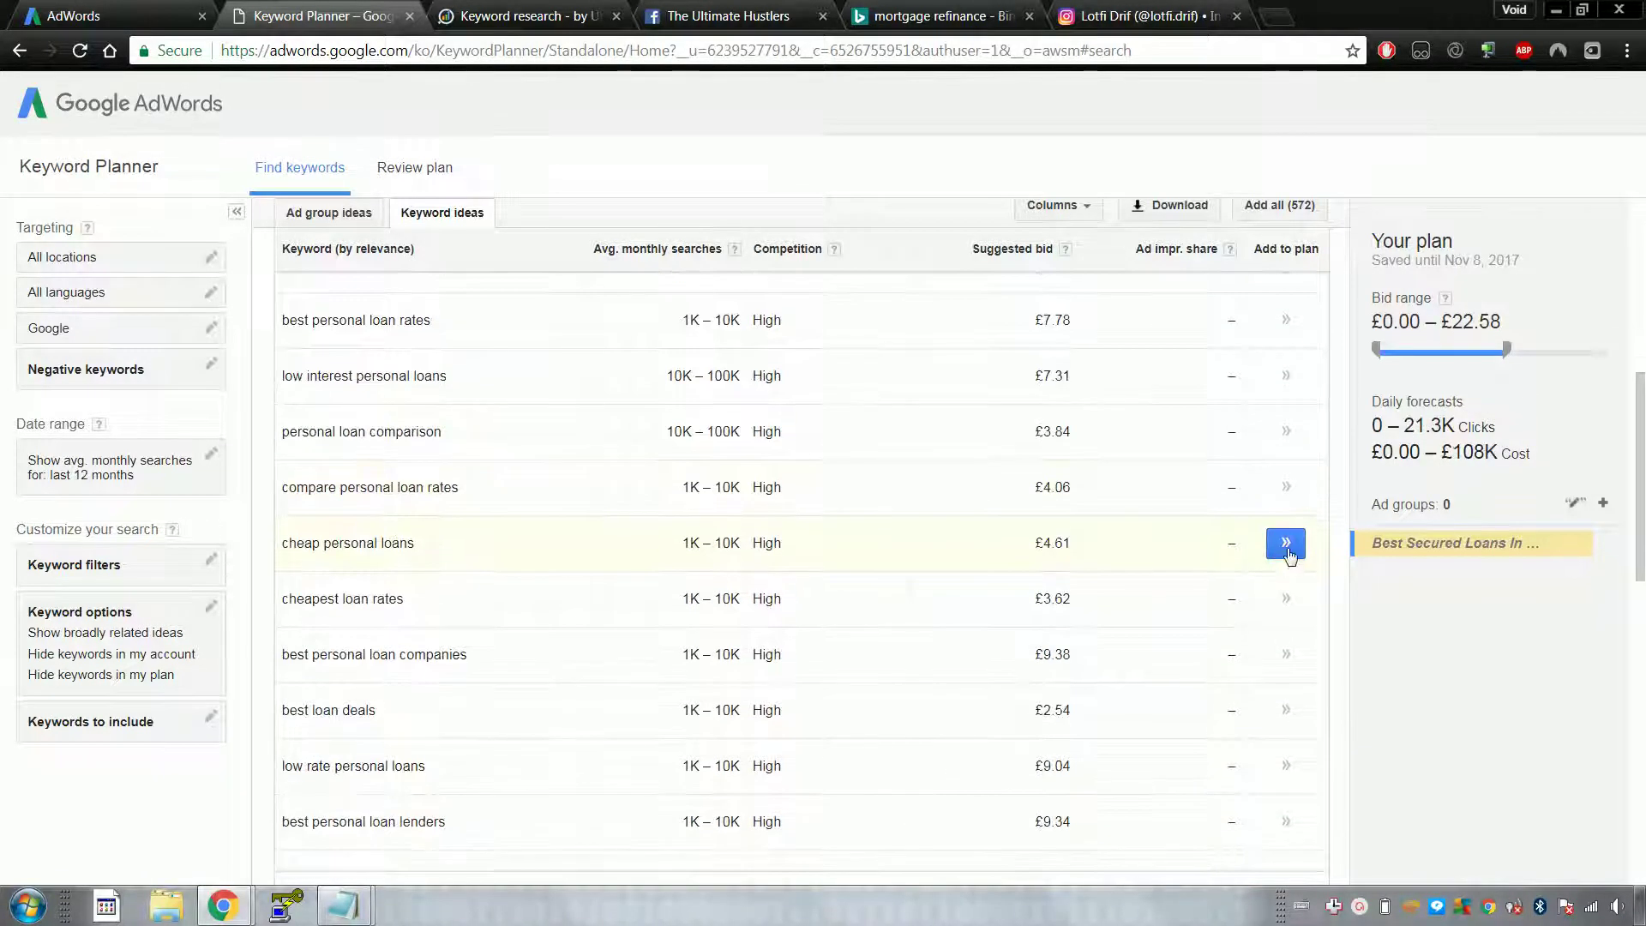
pyautogui.click(1286, 544)
pyautogui.scroll(7, 885, 522)
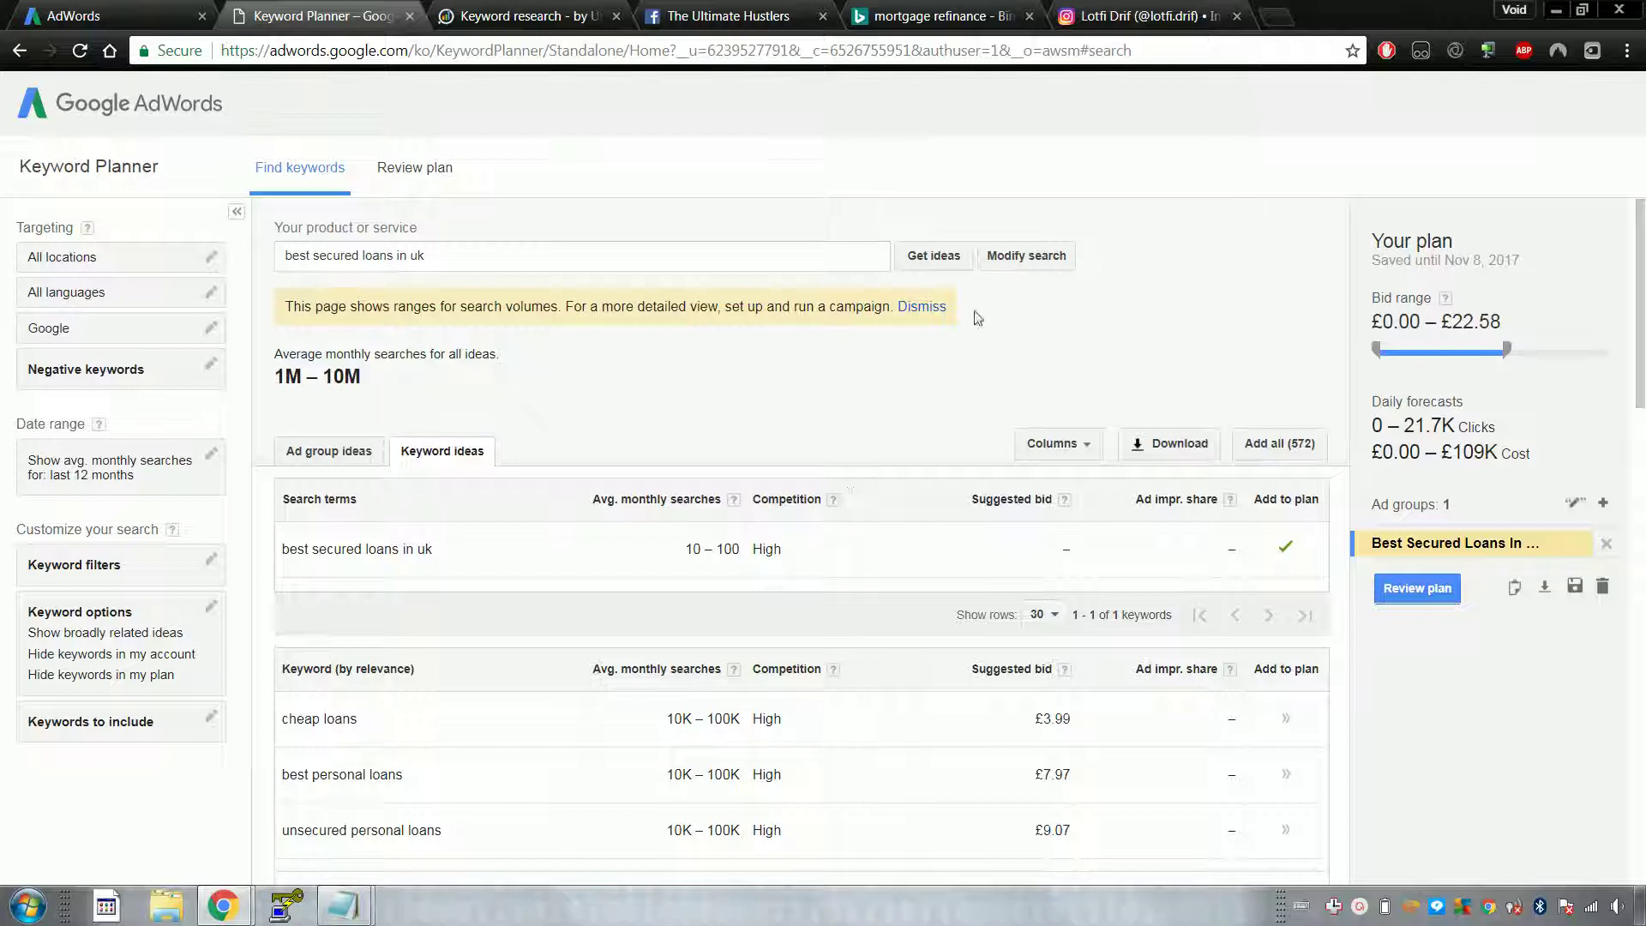
pyautogui.click(933, 8)
# Step: Check the Facebook group's notifications, scan the Bing mortgage refinance ads, then return to iSpionage
pyautogui.click(782, 8)
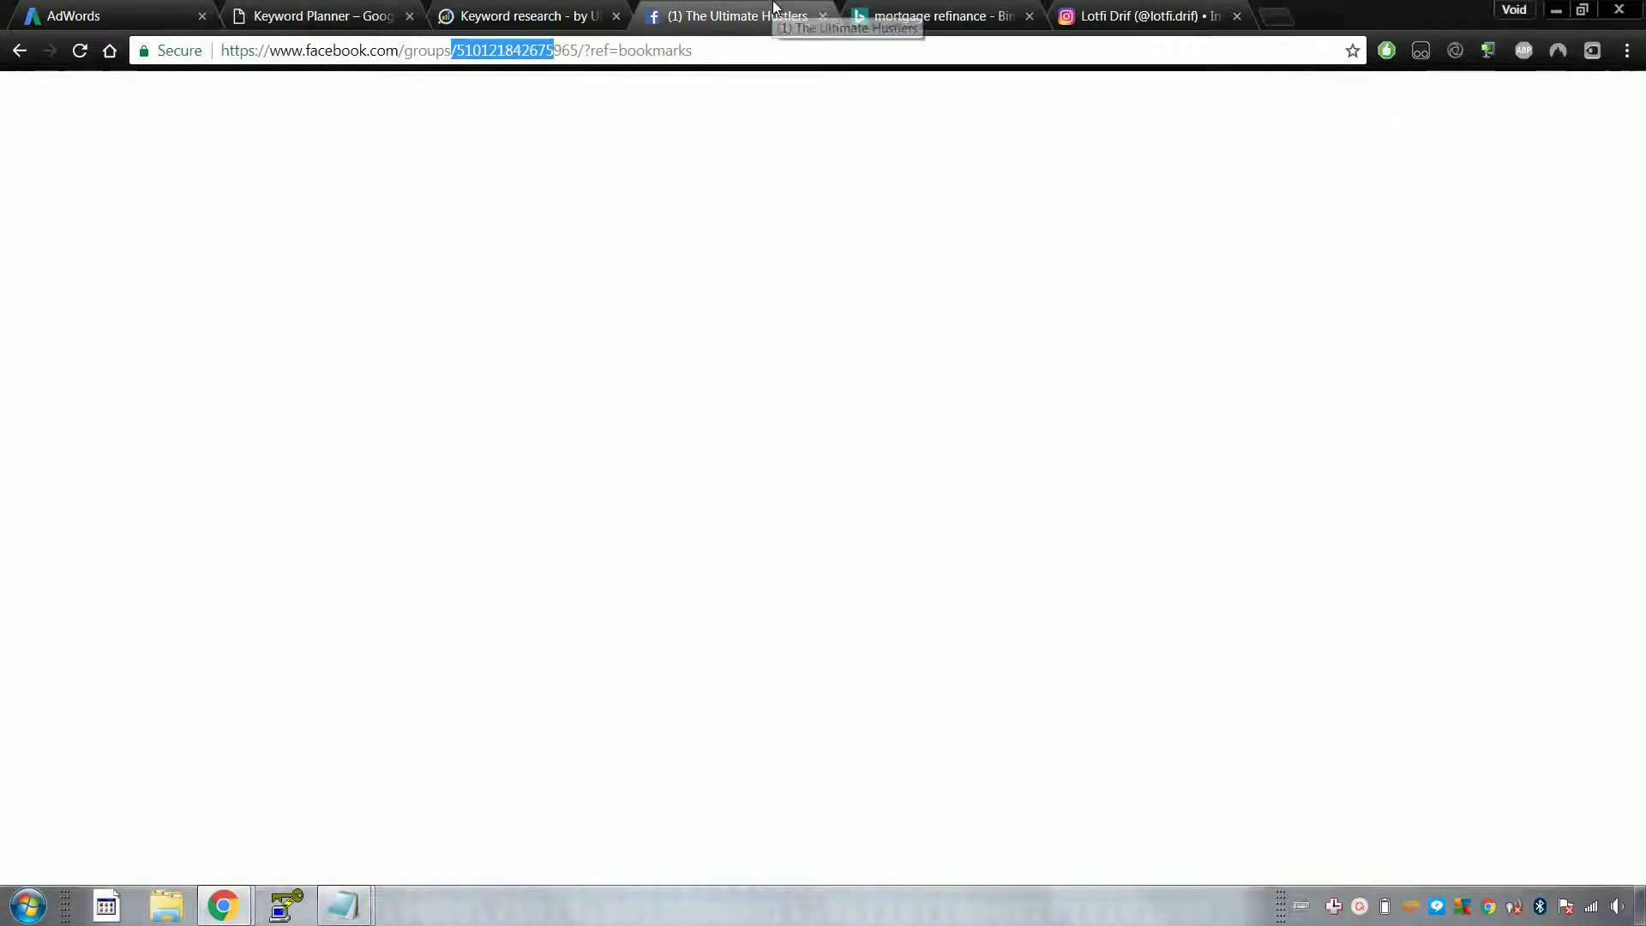
pyautogui.click(1264, 95)
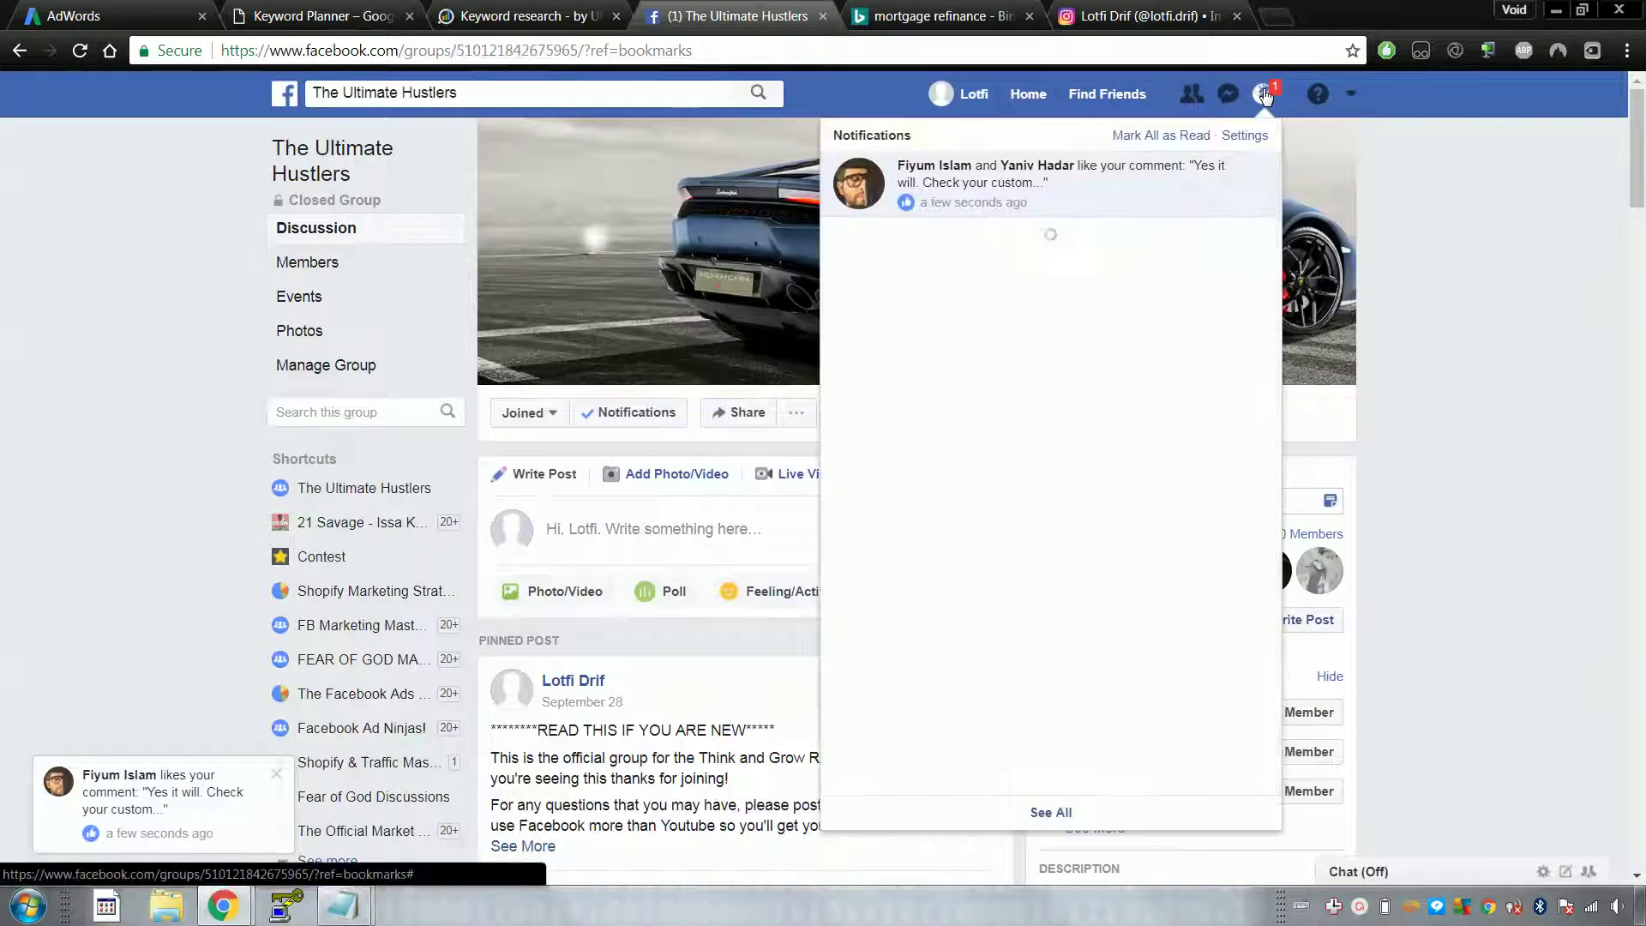
pyautogui.click(1265, 95)
pyautogui.click(969, 7)
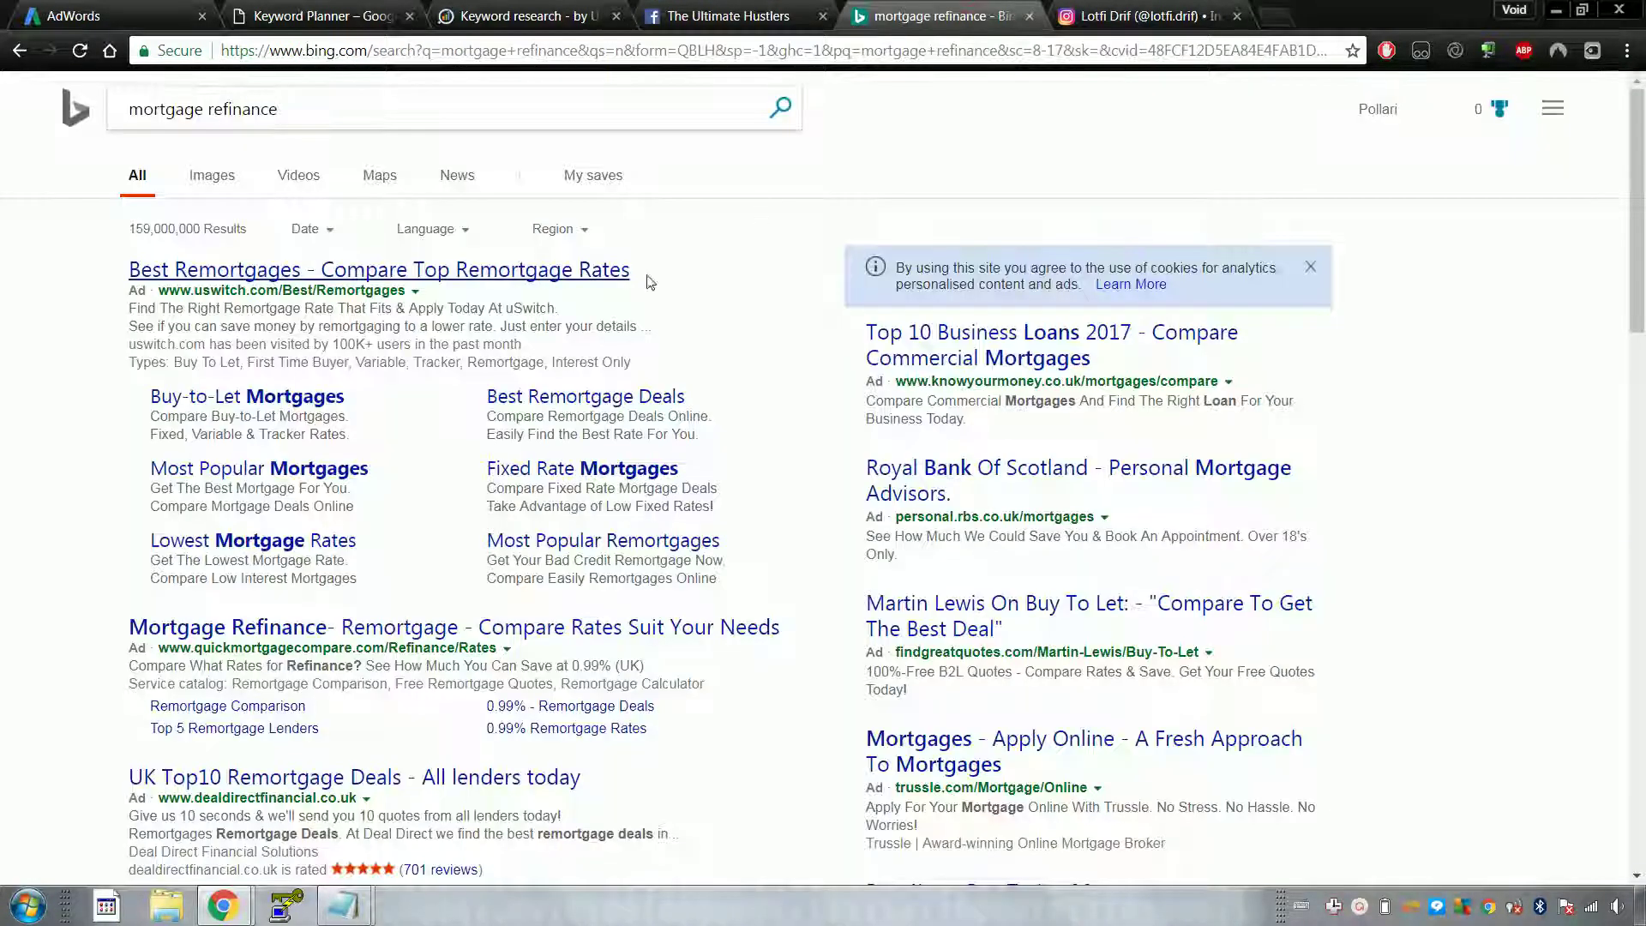
pyautogui.scroll(-5, 724, 436)
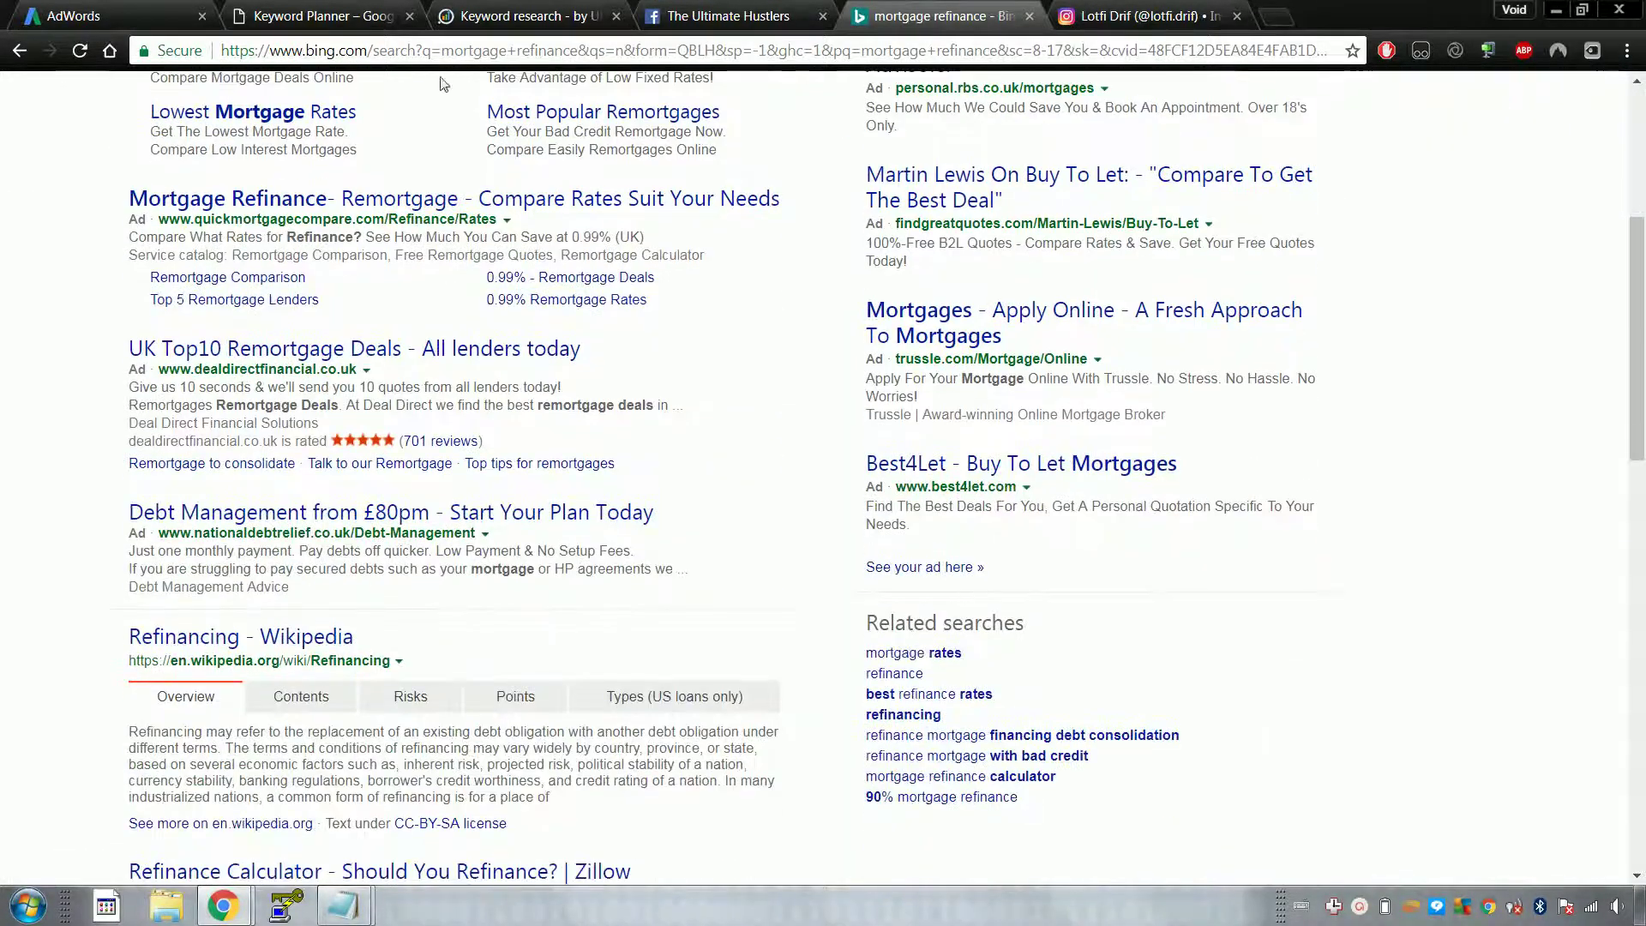
pyautogui.click(352, 12)
pyautogui.click(511, 6)
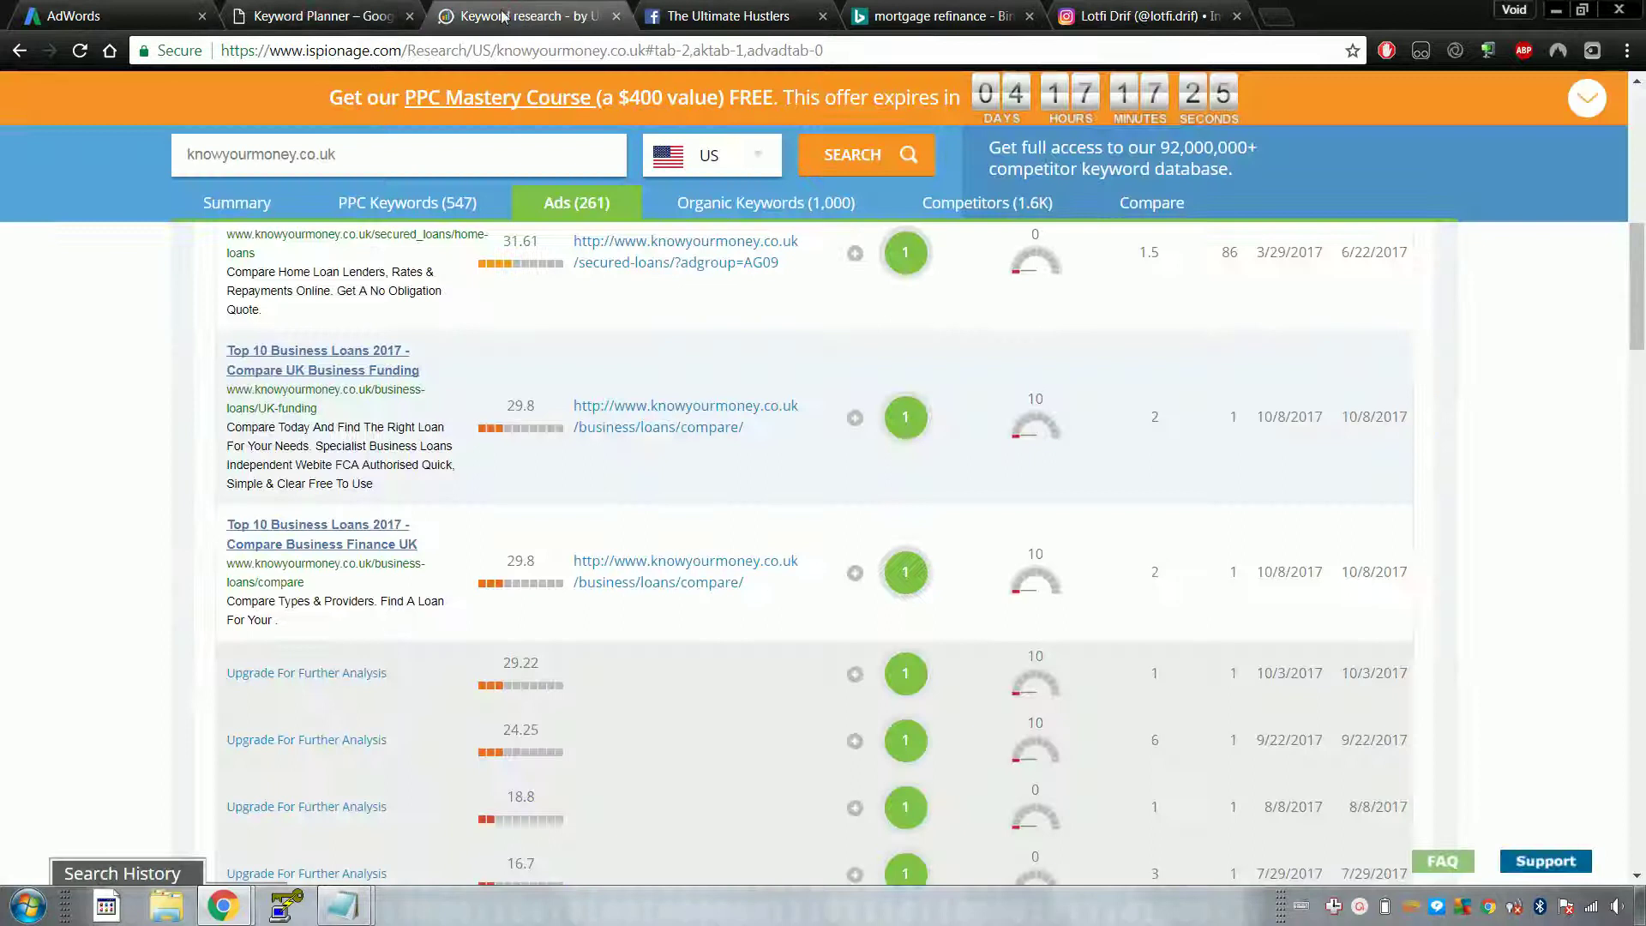
# Step: Browse knowyourmoney.co.uk's organic keyword rankings and its list of competing advertisers
pyautogui.scroll(3, 827, 308)
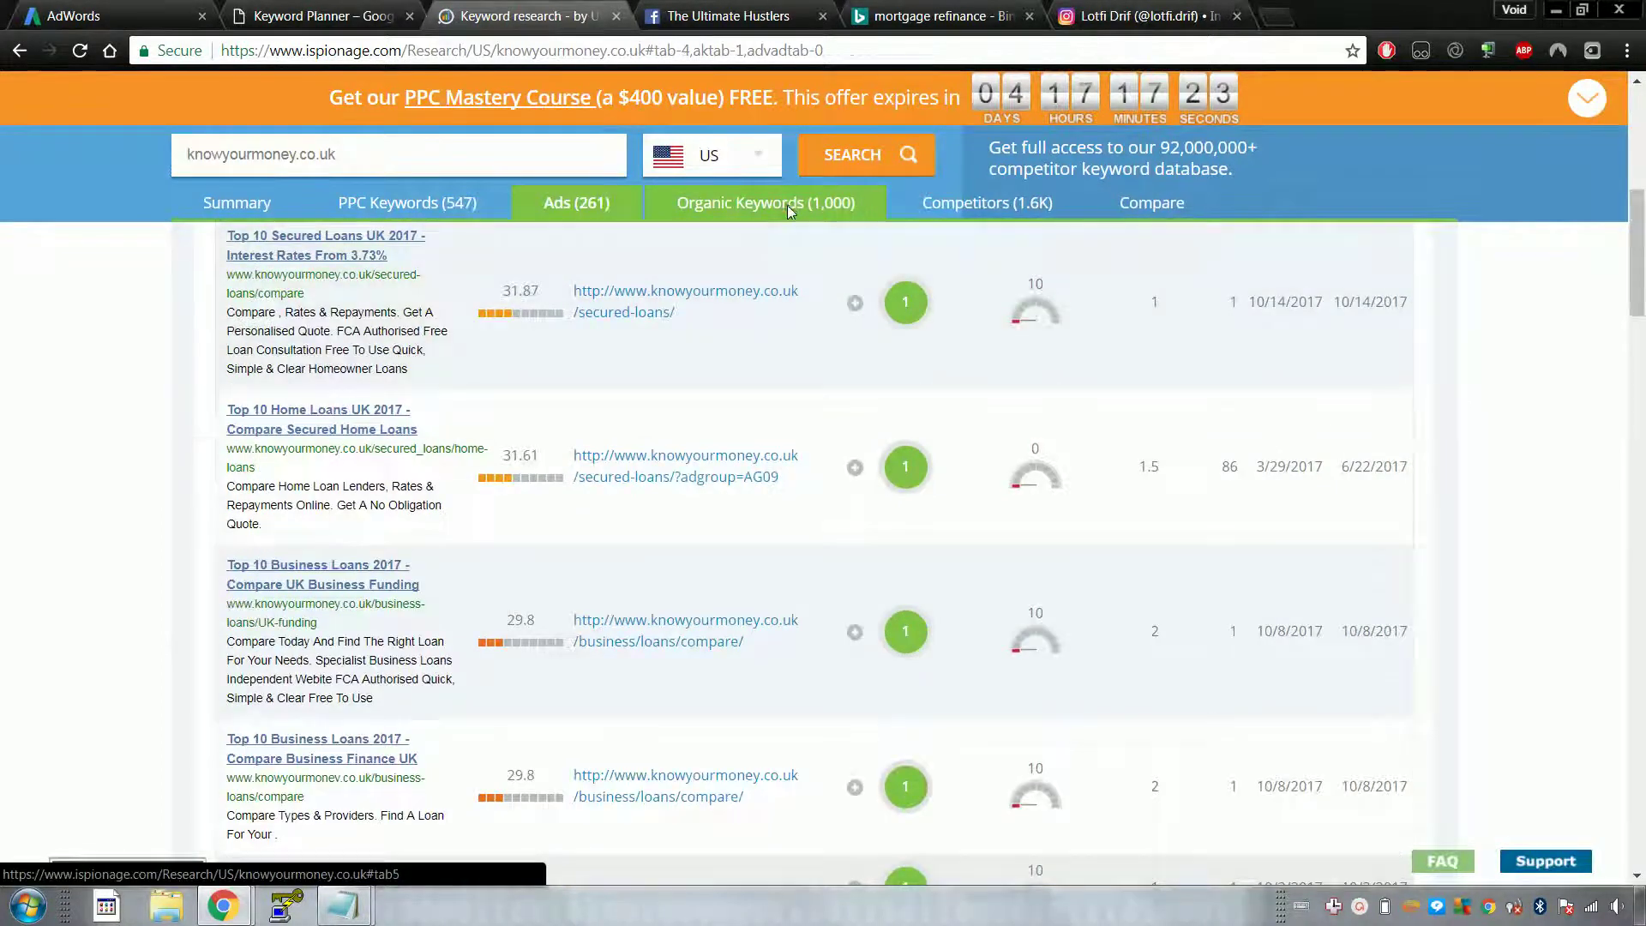
pyautogui.click(788, 206)
pyautogui.scroll(4, 548, 360)
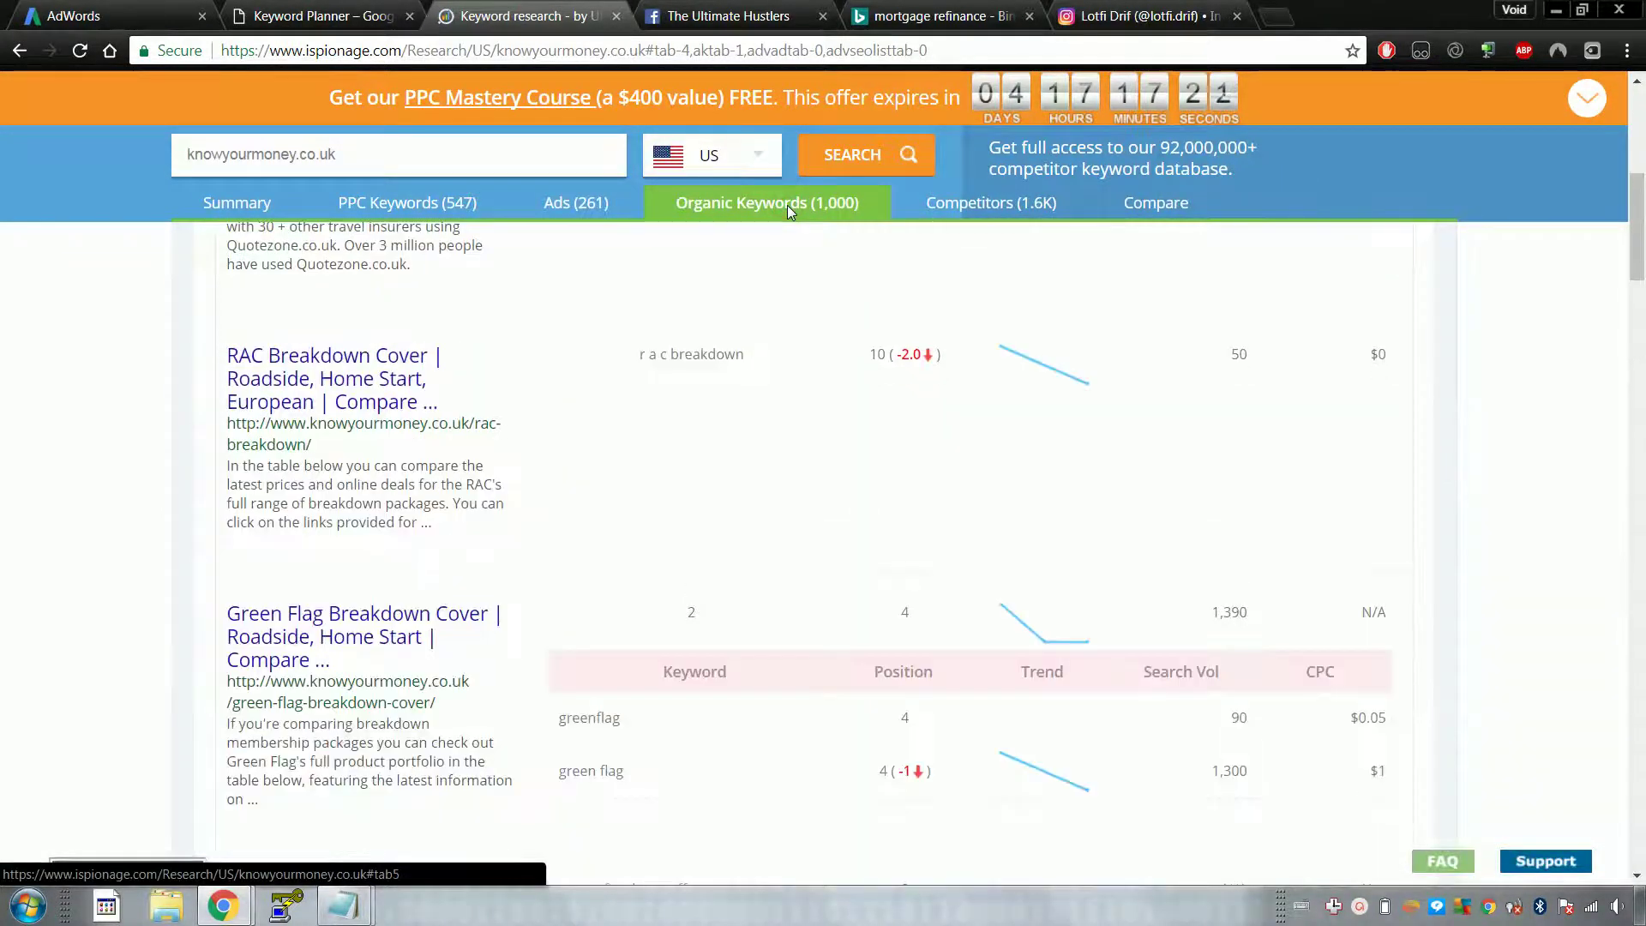
pyautogui.scroll(5, 546, 363)
pyautogui.scroll(-3, 545, 378)
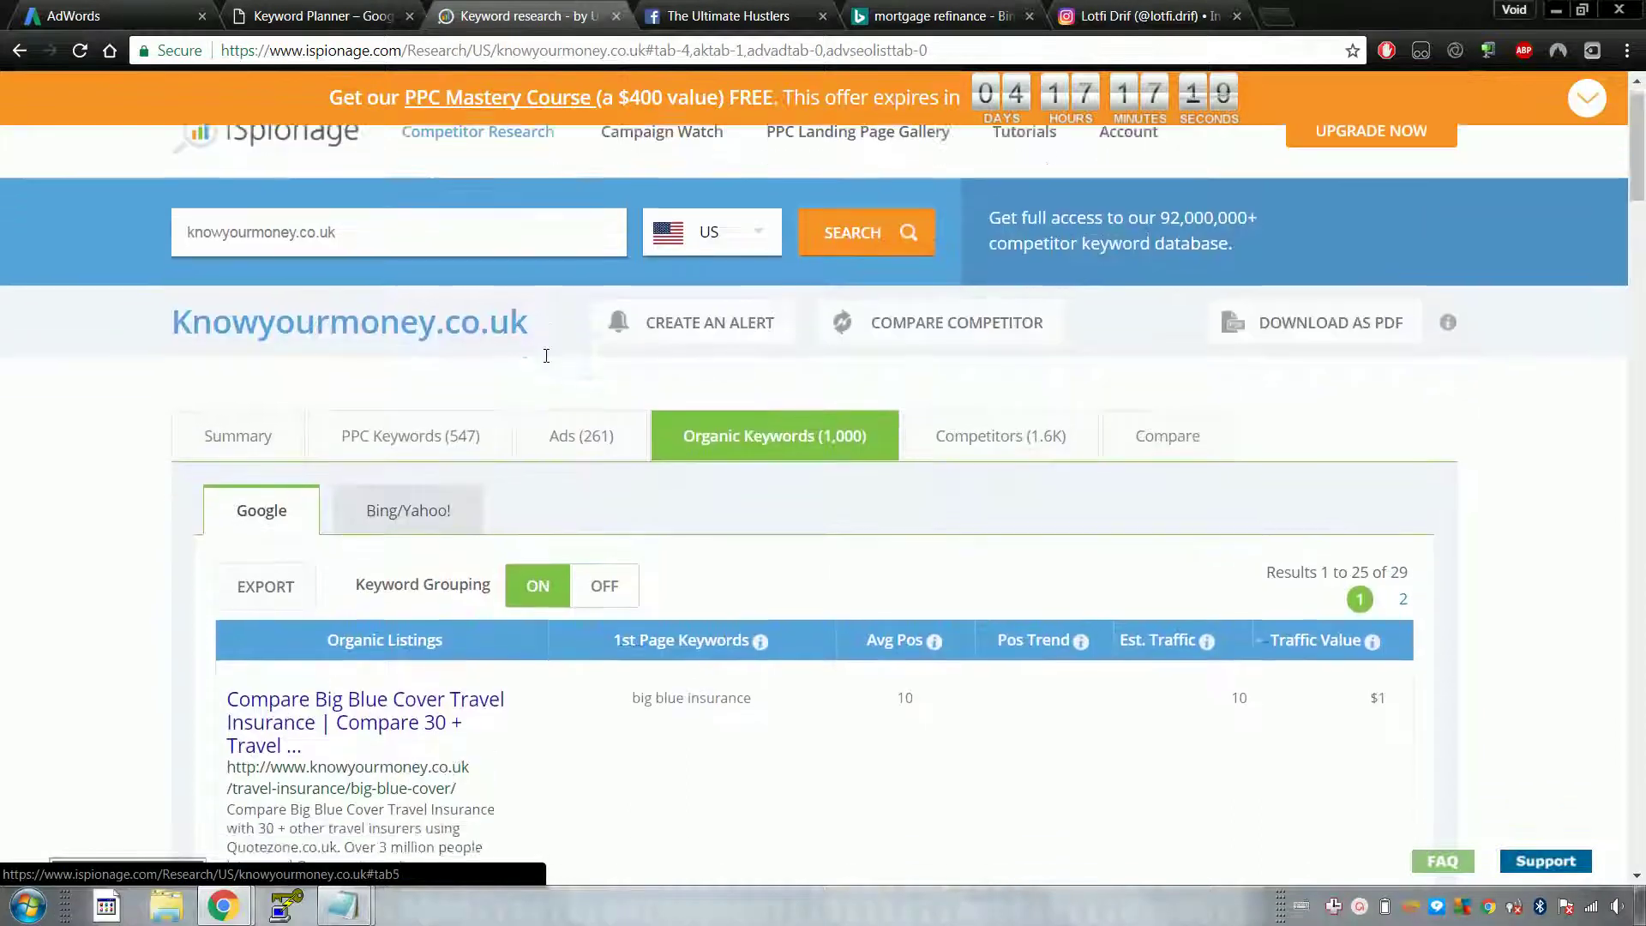
pyautogui.scroll(3, 546, 402)
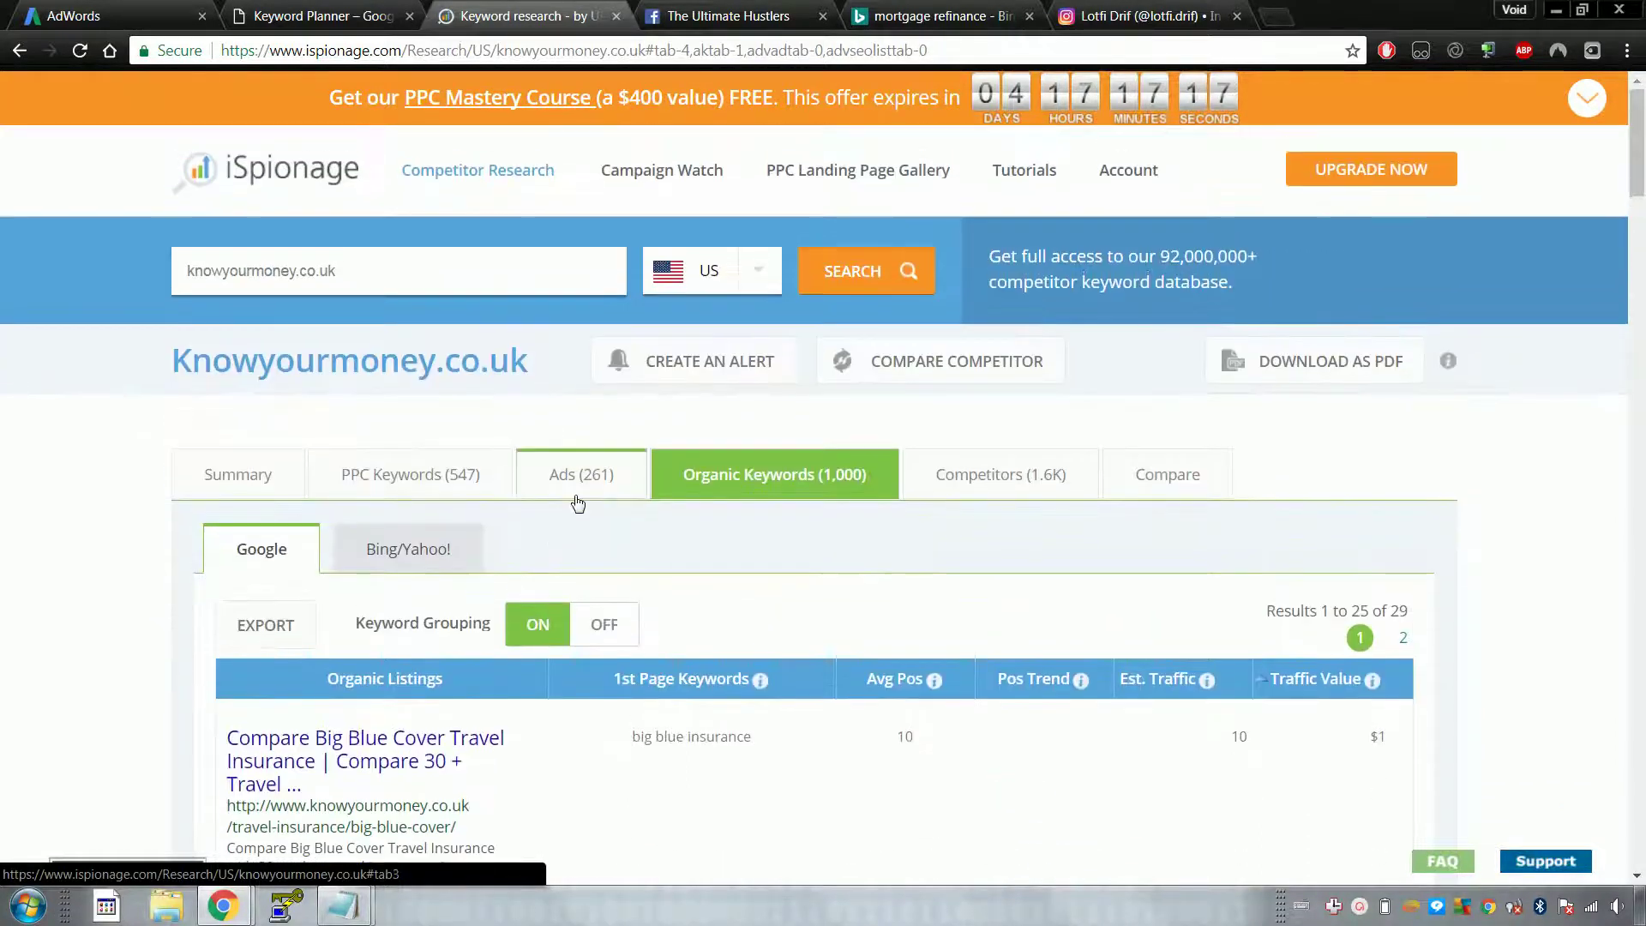
pyautogui.click(1015, 468)
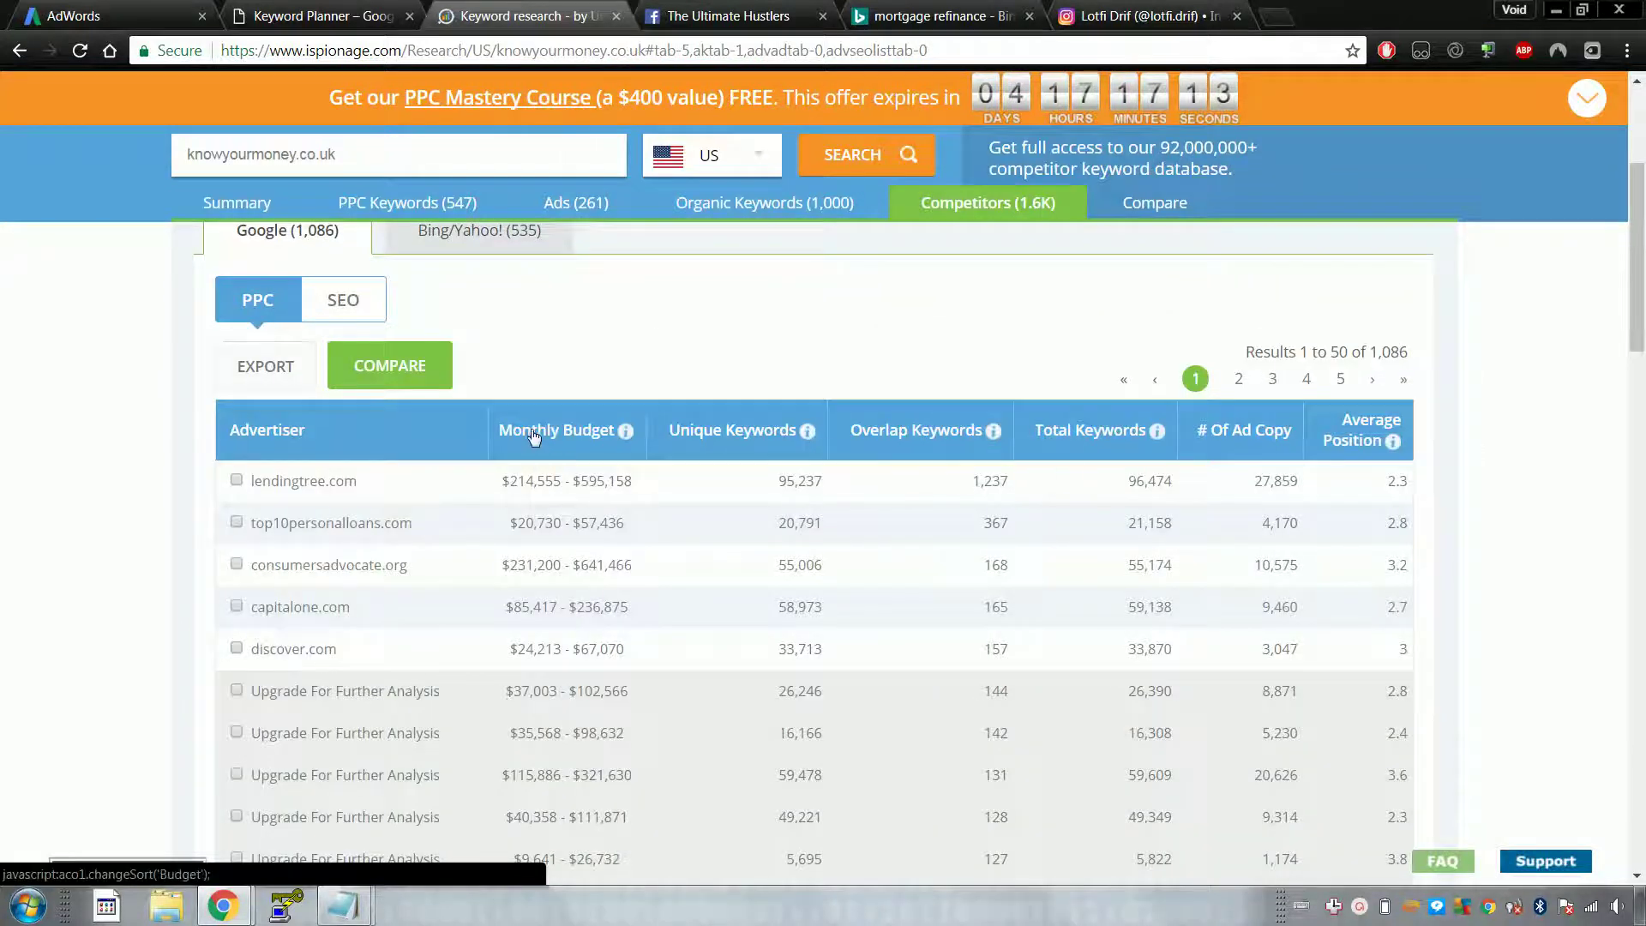
pyautogui.scroll(-5, 480, 470)
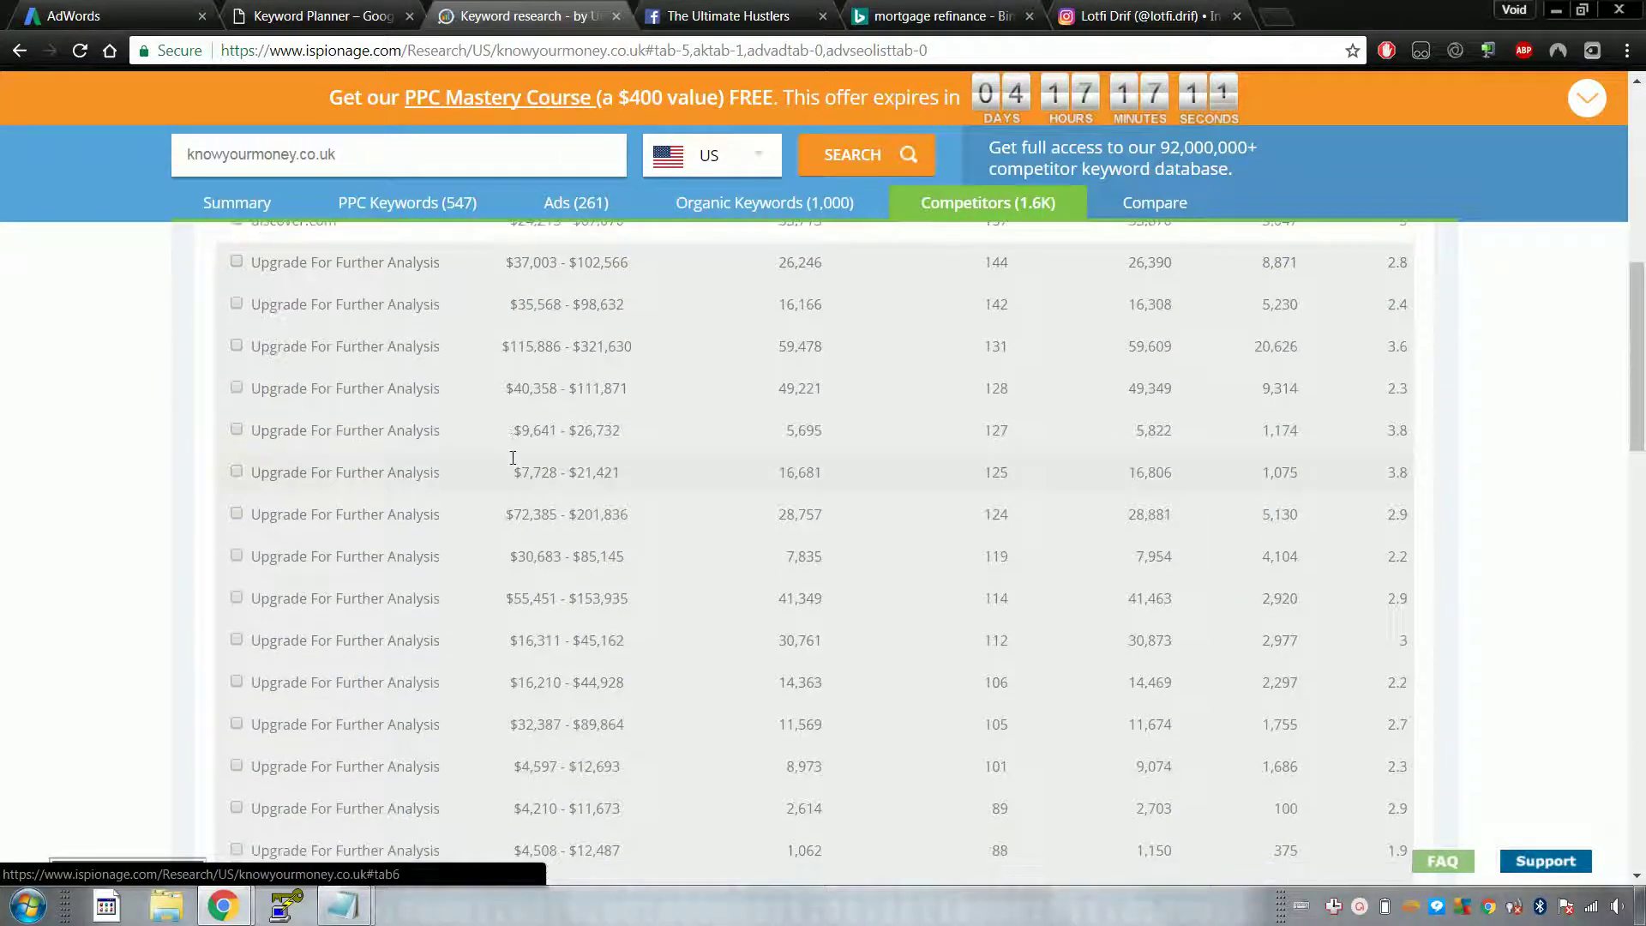
pyautogui.scroll(4, 511, 457)
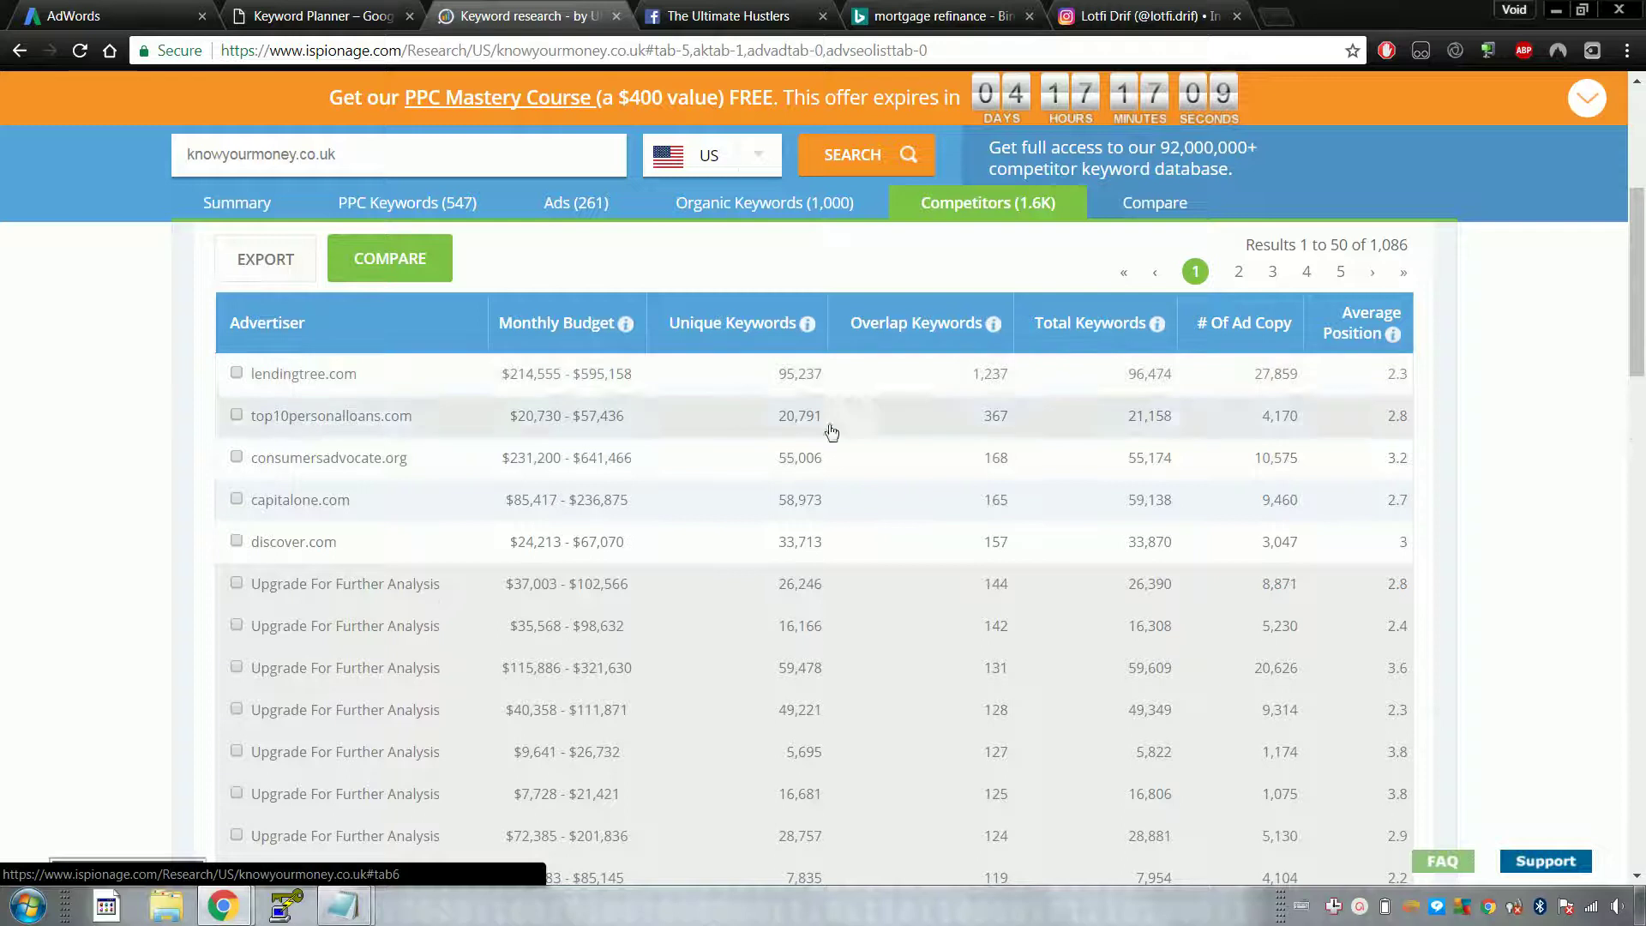
pyautogui.scroll(5, 857, 368)
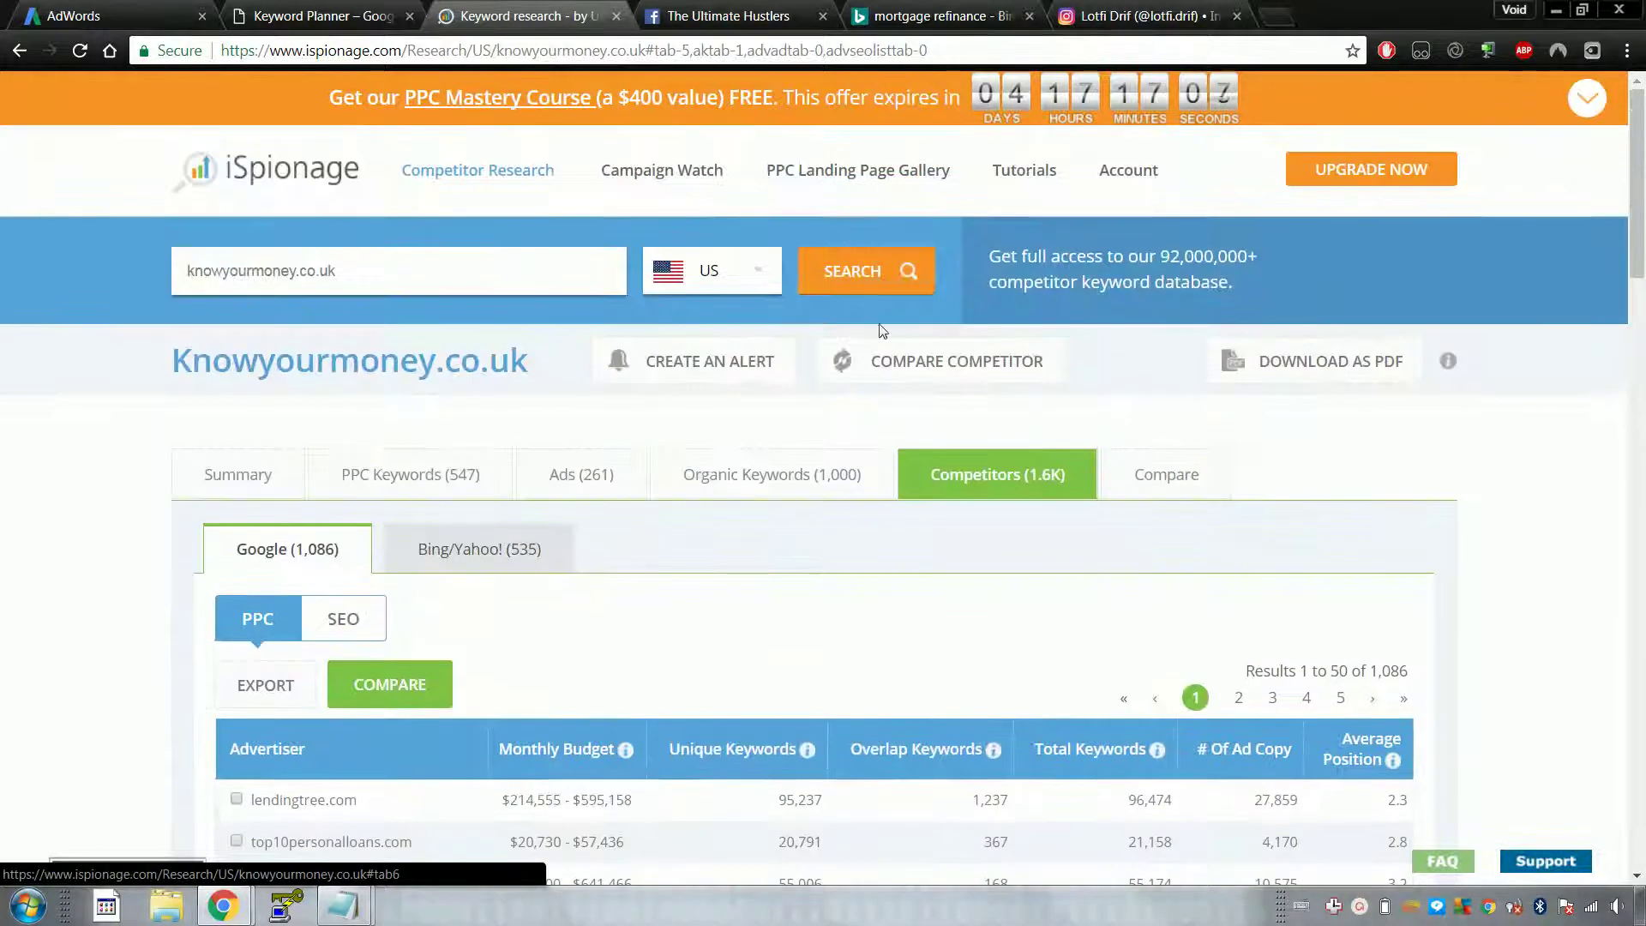
# Step: Peek at the domain comparison form, revisit the Google ad copies, then go to the Bing results
pyautogui.click(1161, 471)
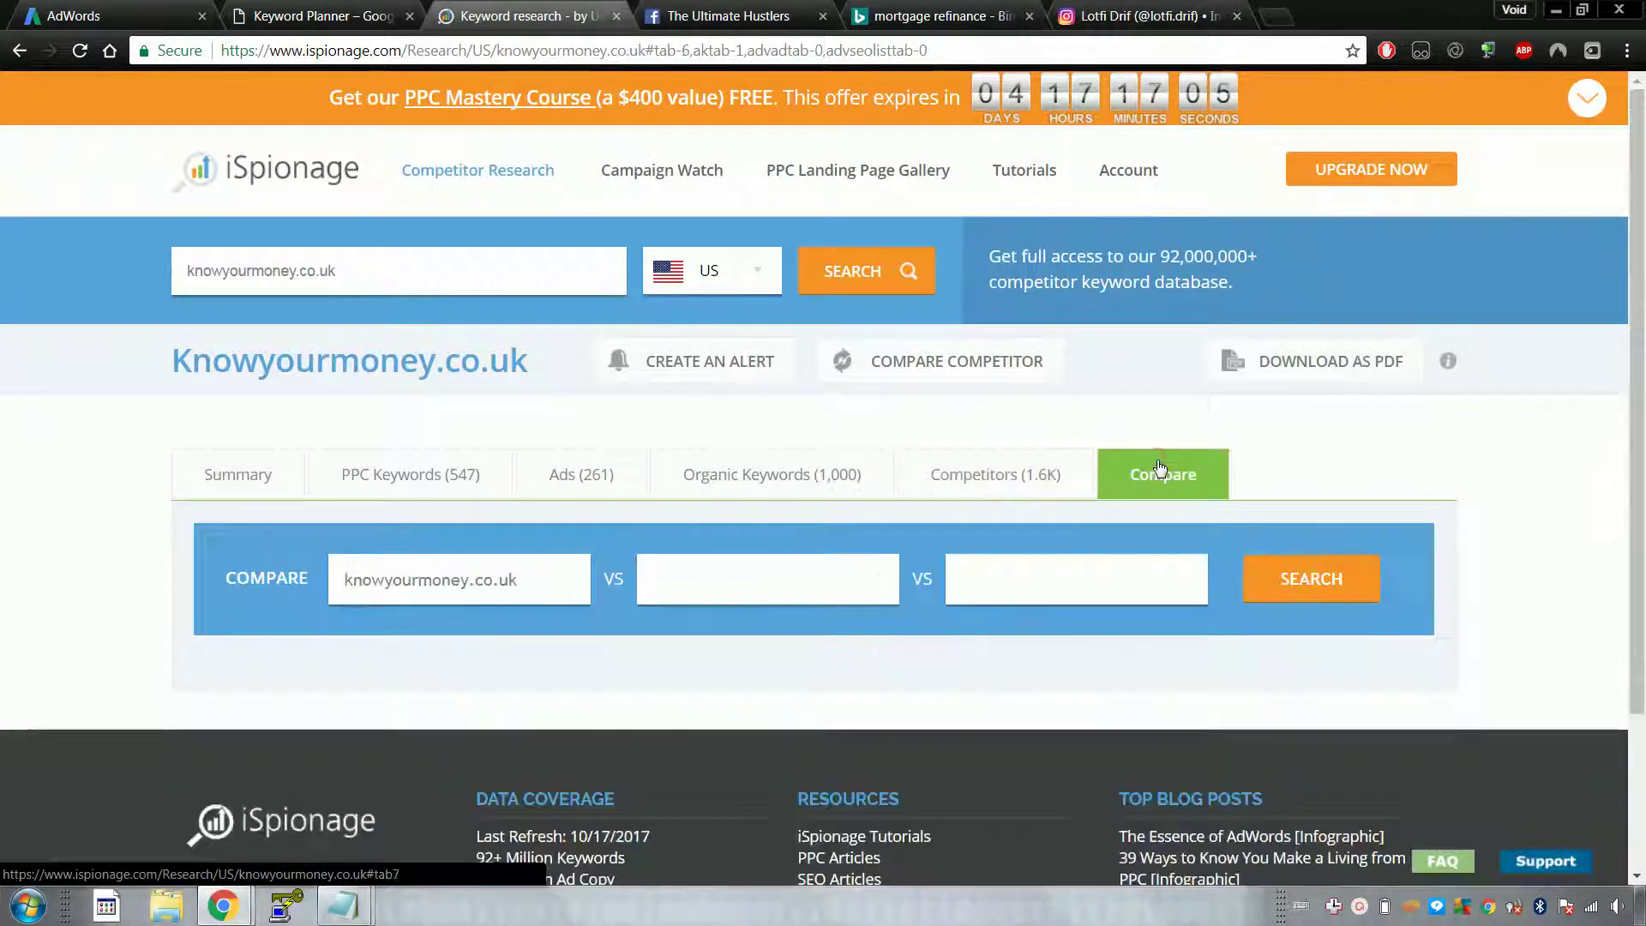
pyautogui.click(1011, 470)
pyautogui.click(787, 474)
pyautogui.click(574, 476)
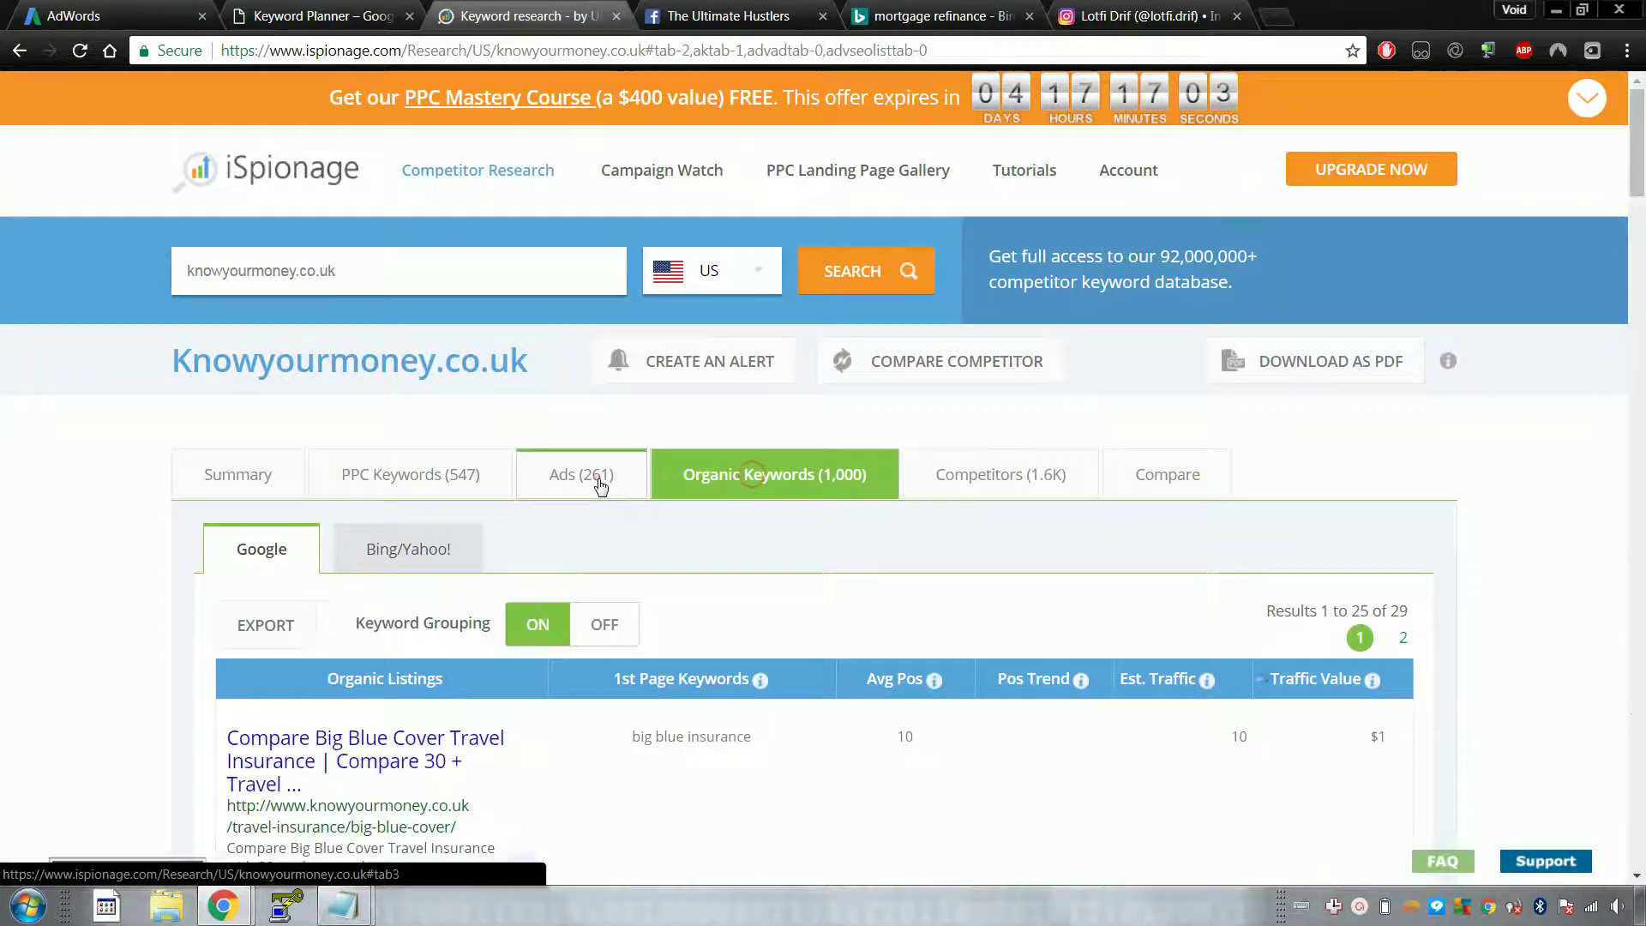
pyautogui.scroll(-4, 551, 481)
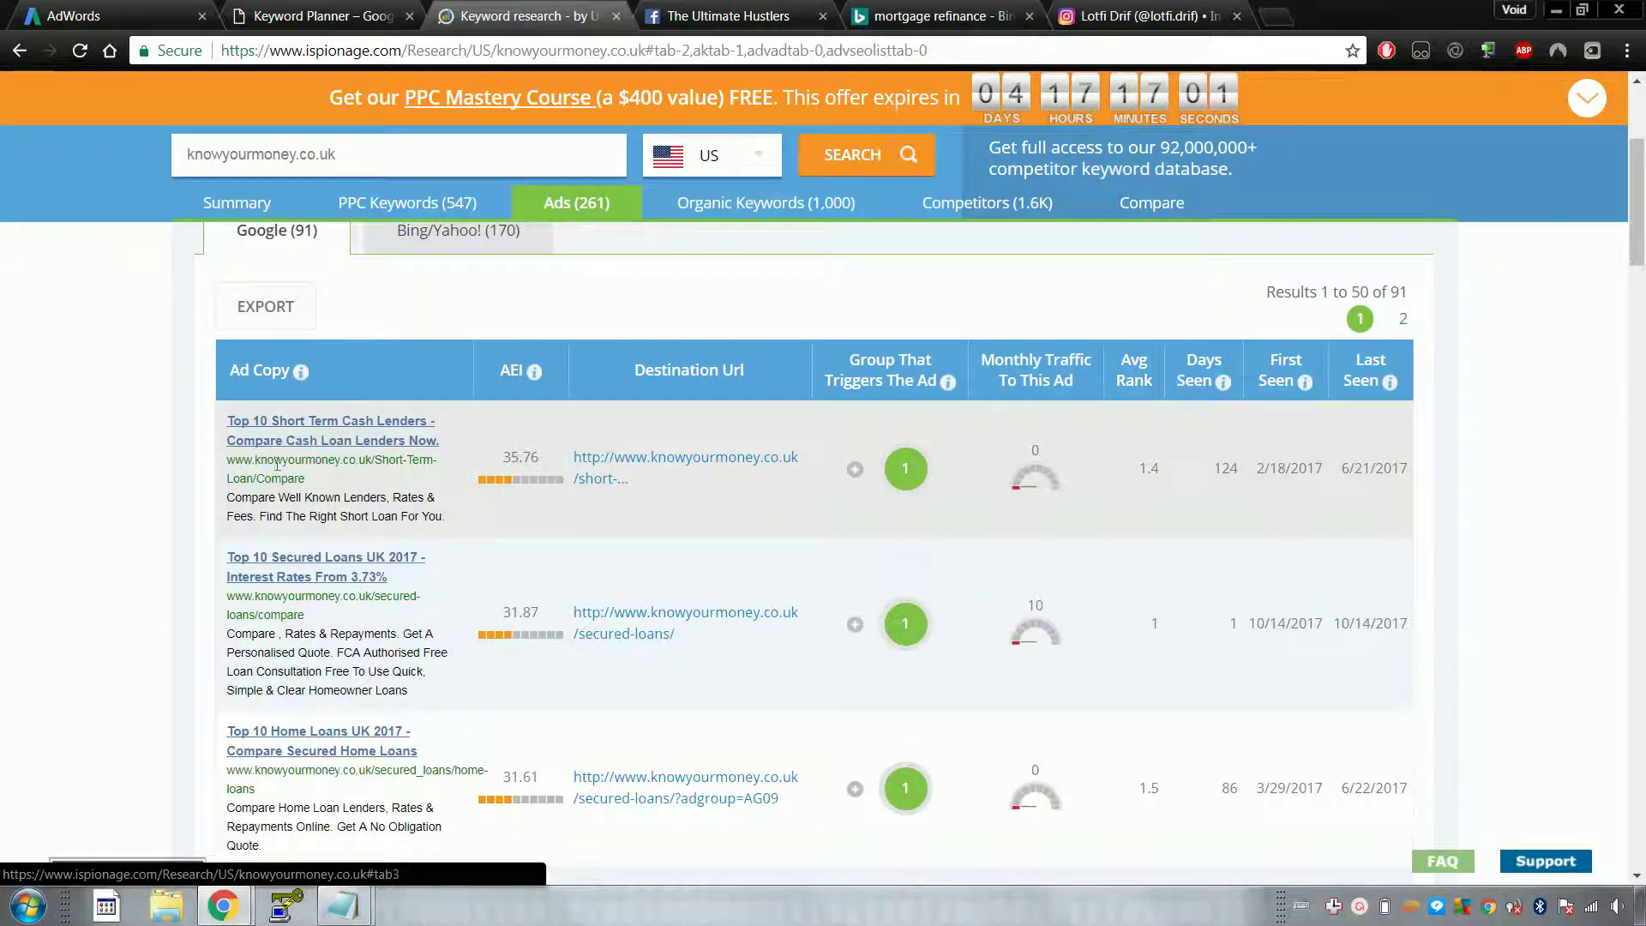
pyautogui.scroll(-1, 413, 374)
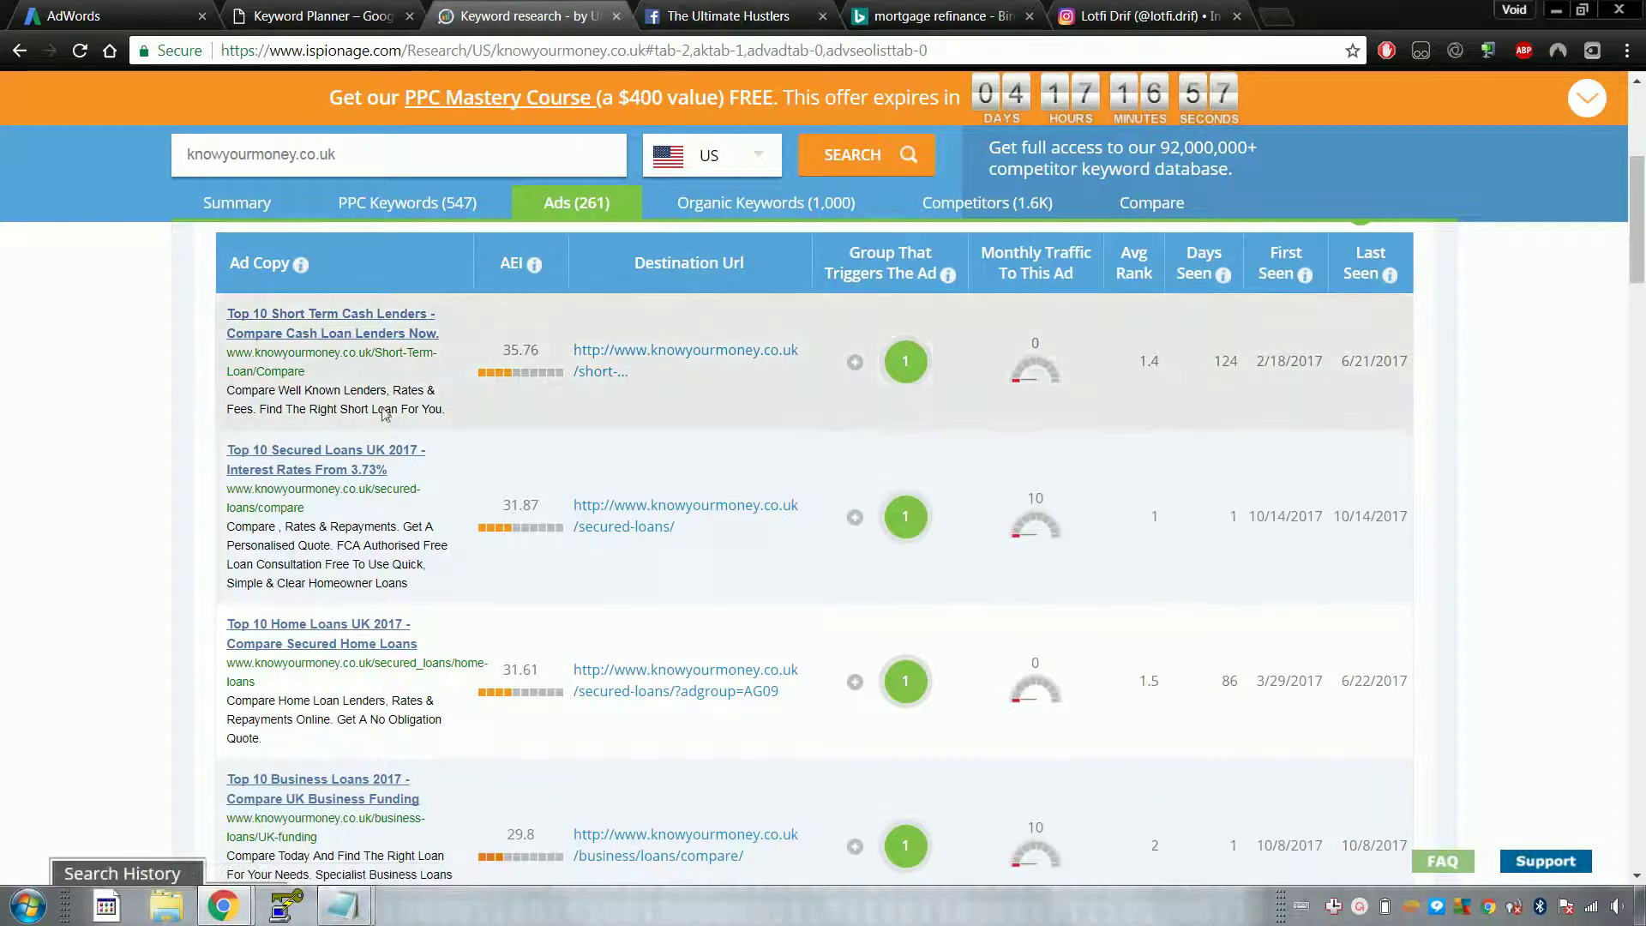
pyautogui.click(732, 12)
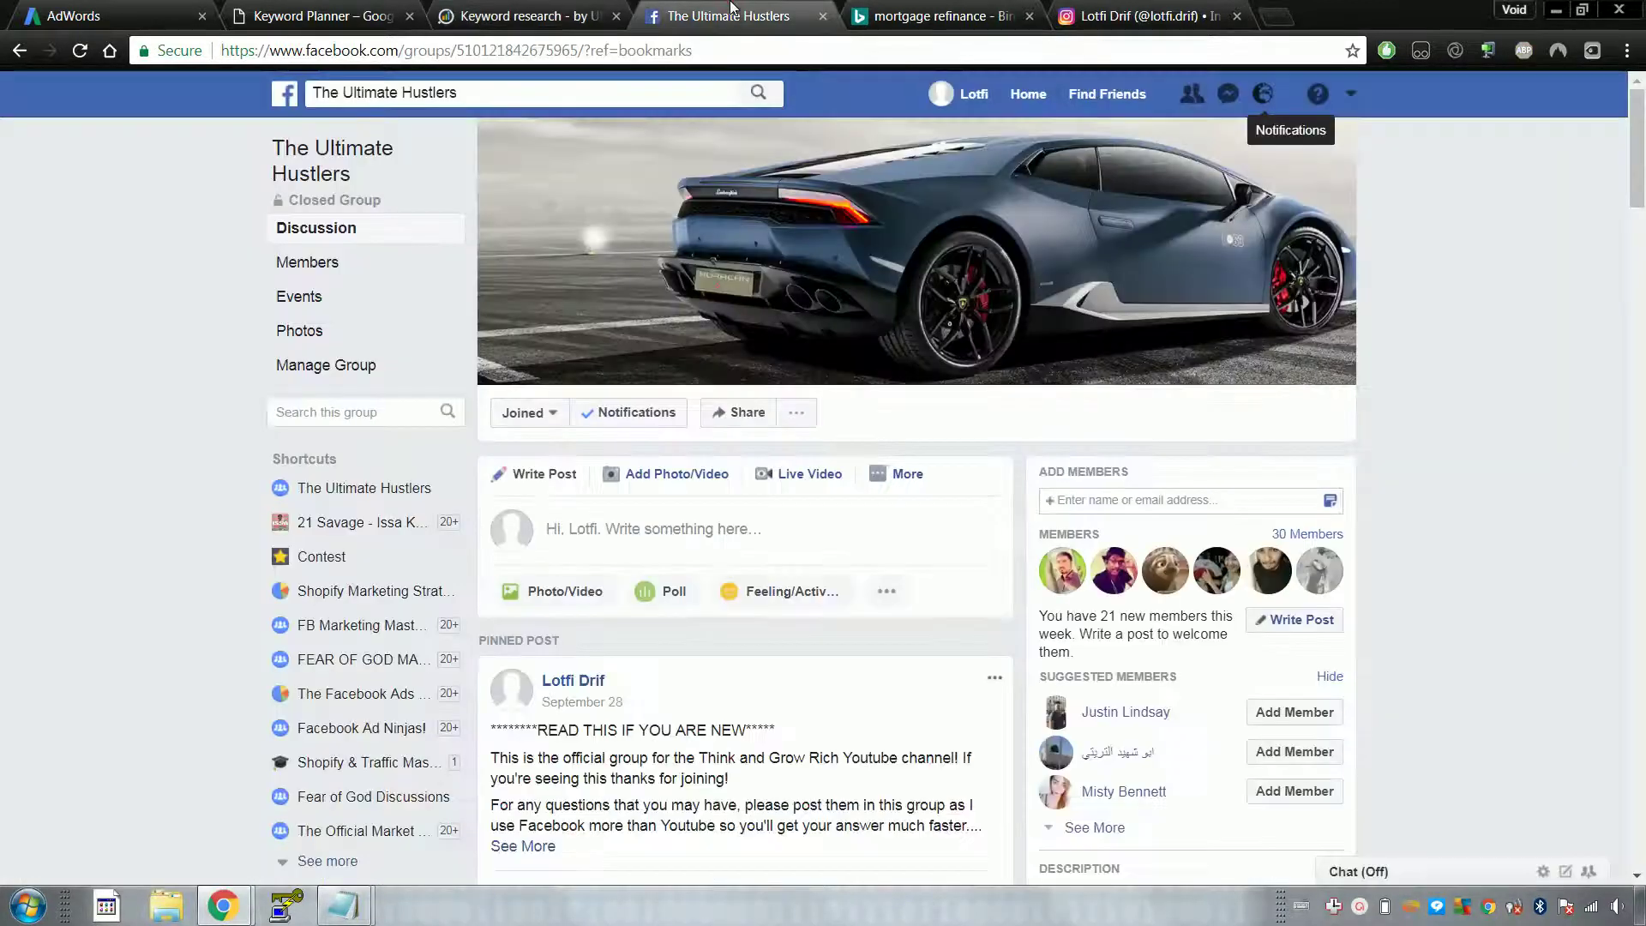
pyautogui.click(880, 24)
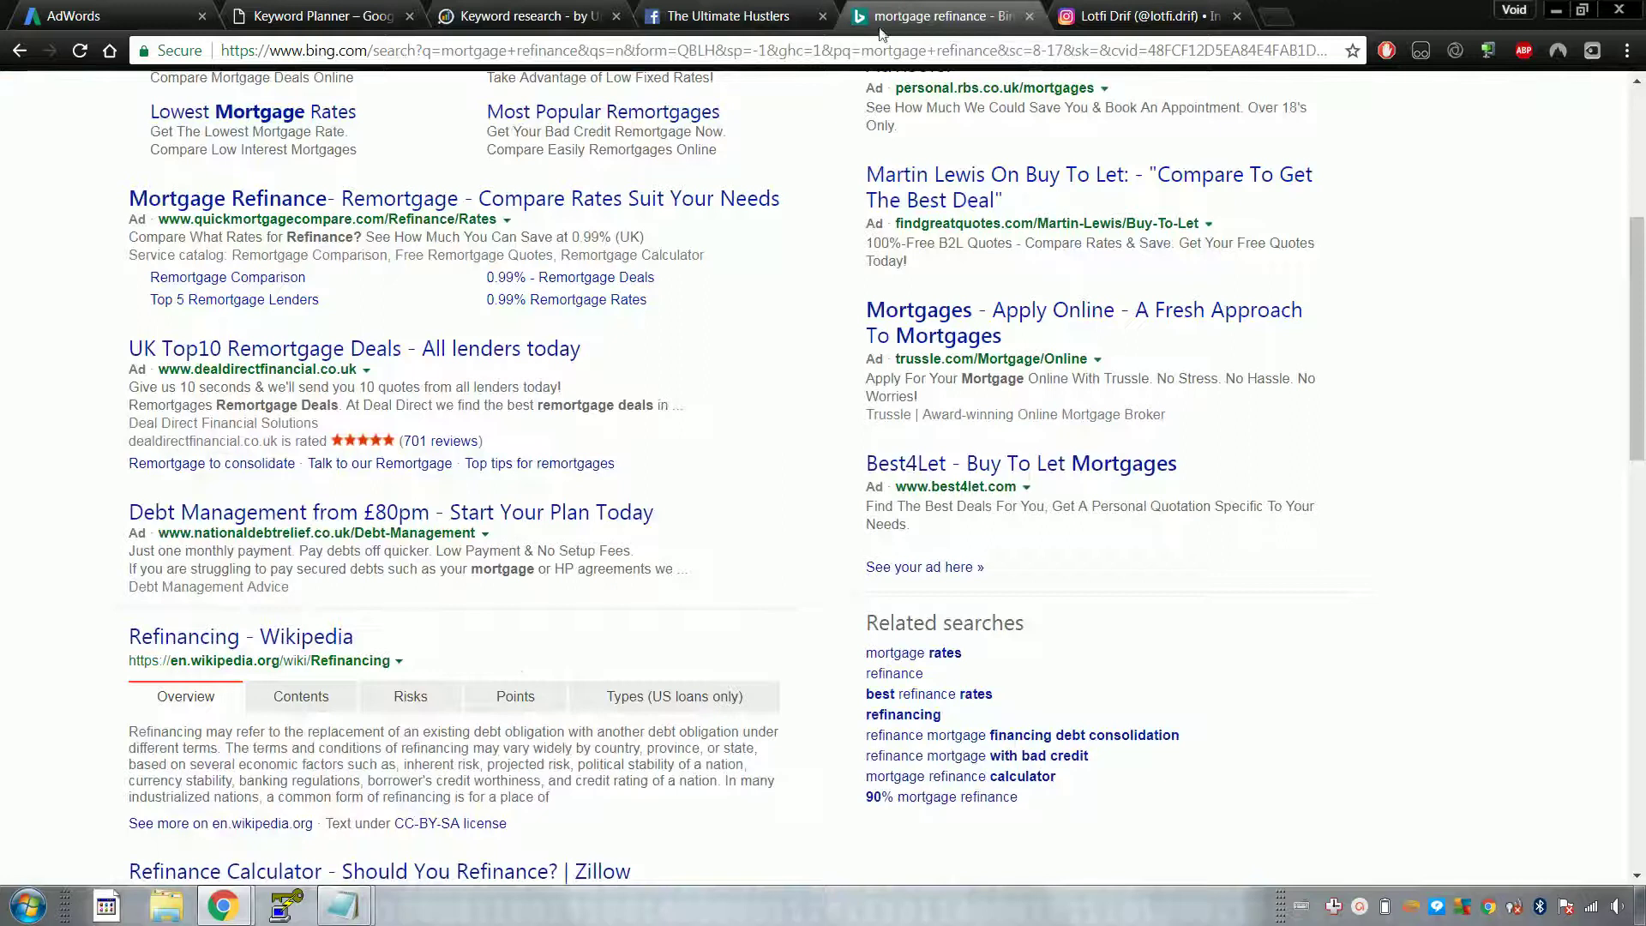
# Step: Scroll to the top of the iSpionage Google ad list, then move to the Keyword Planner's 572 ideas
pyautogui.click(727, 10)
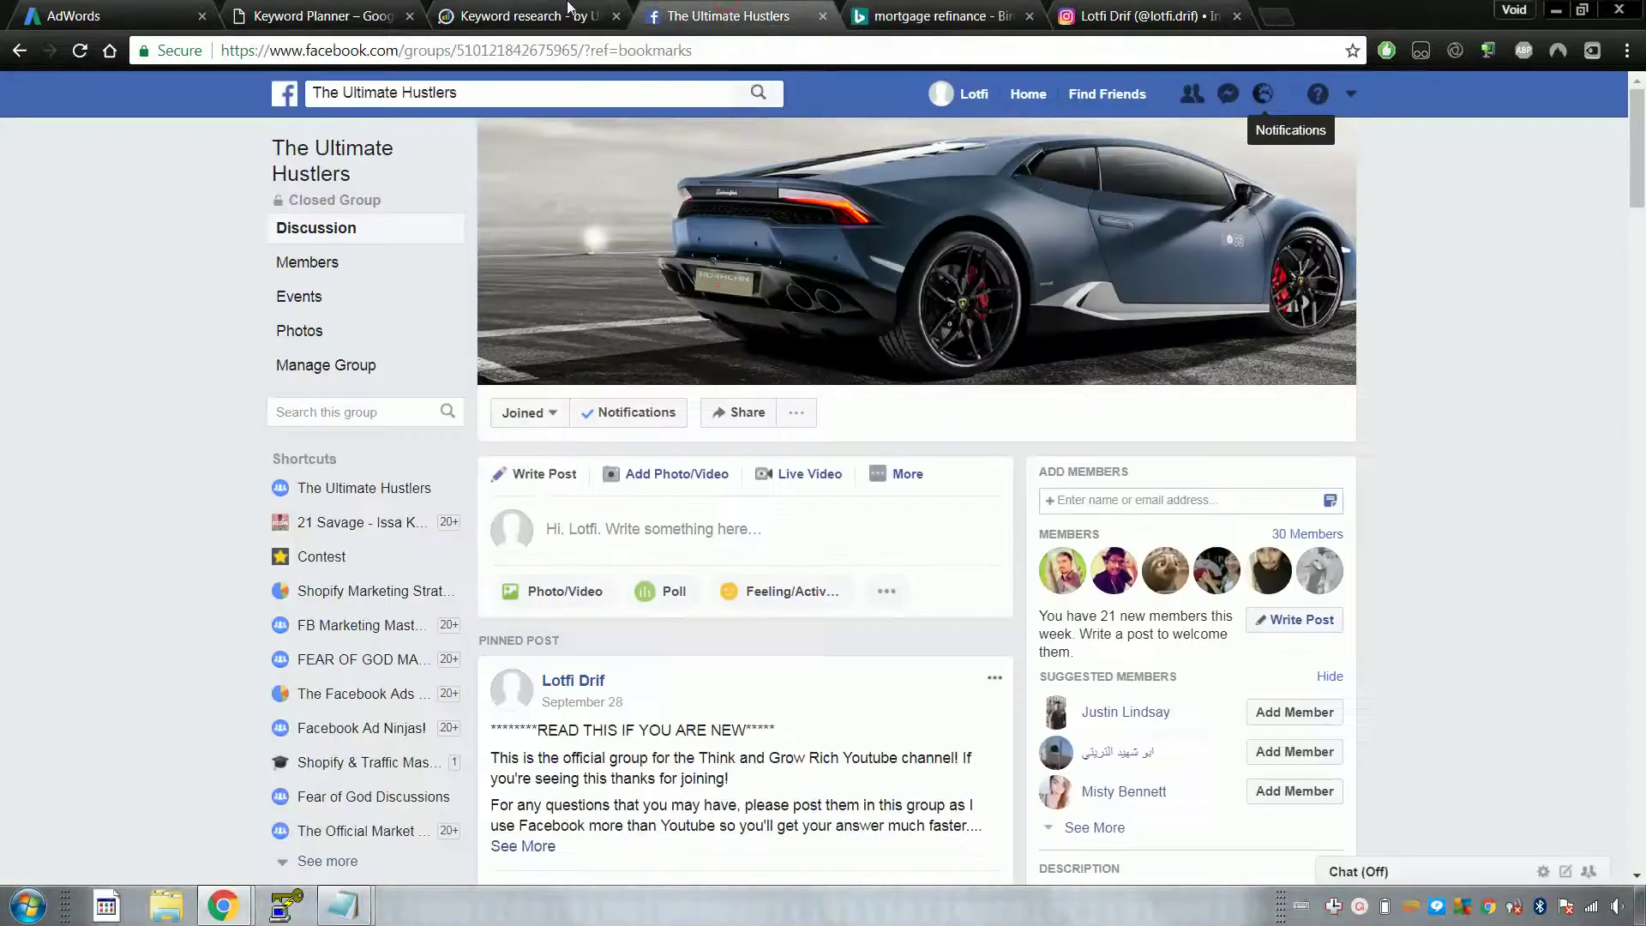
pyautogui.click(555, 10)
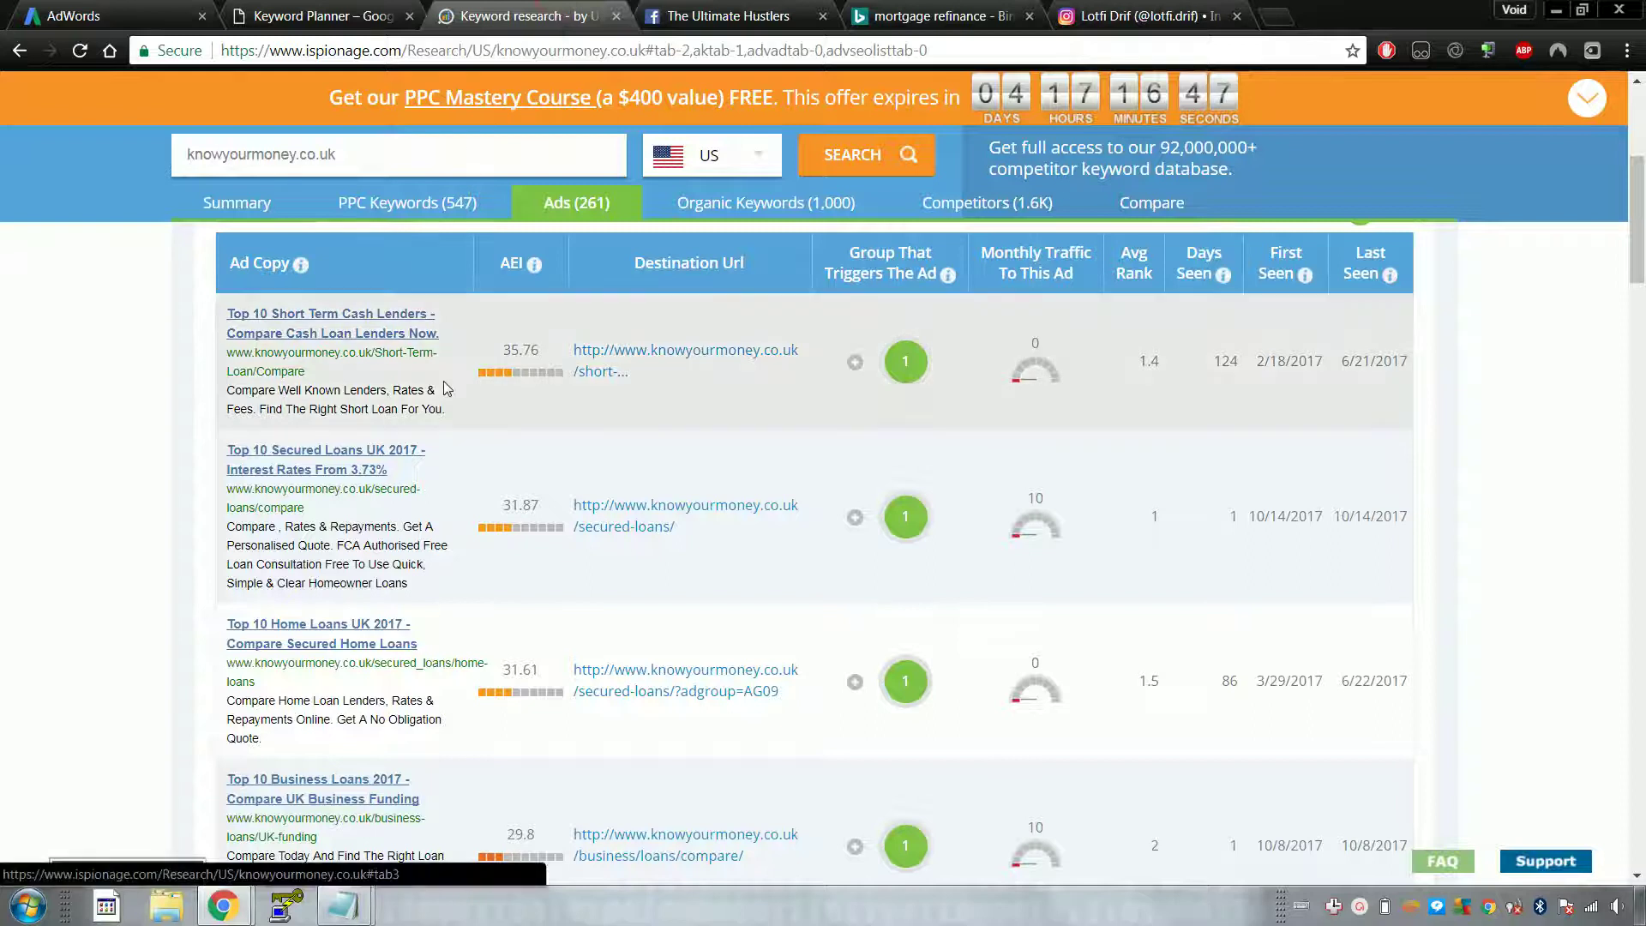
pyautogui.scroll(5, 446, 389)
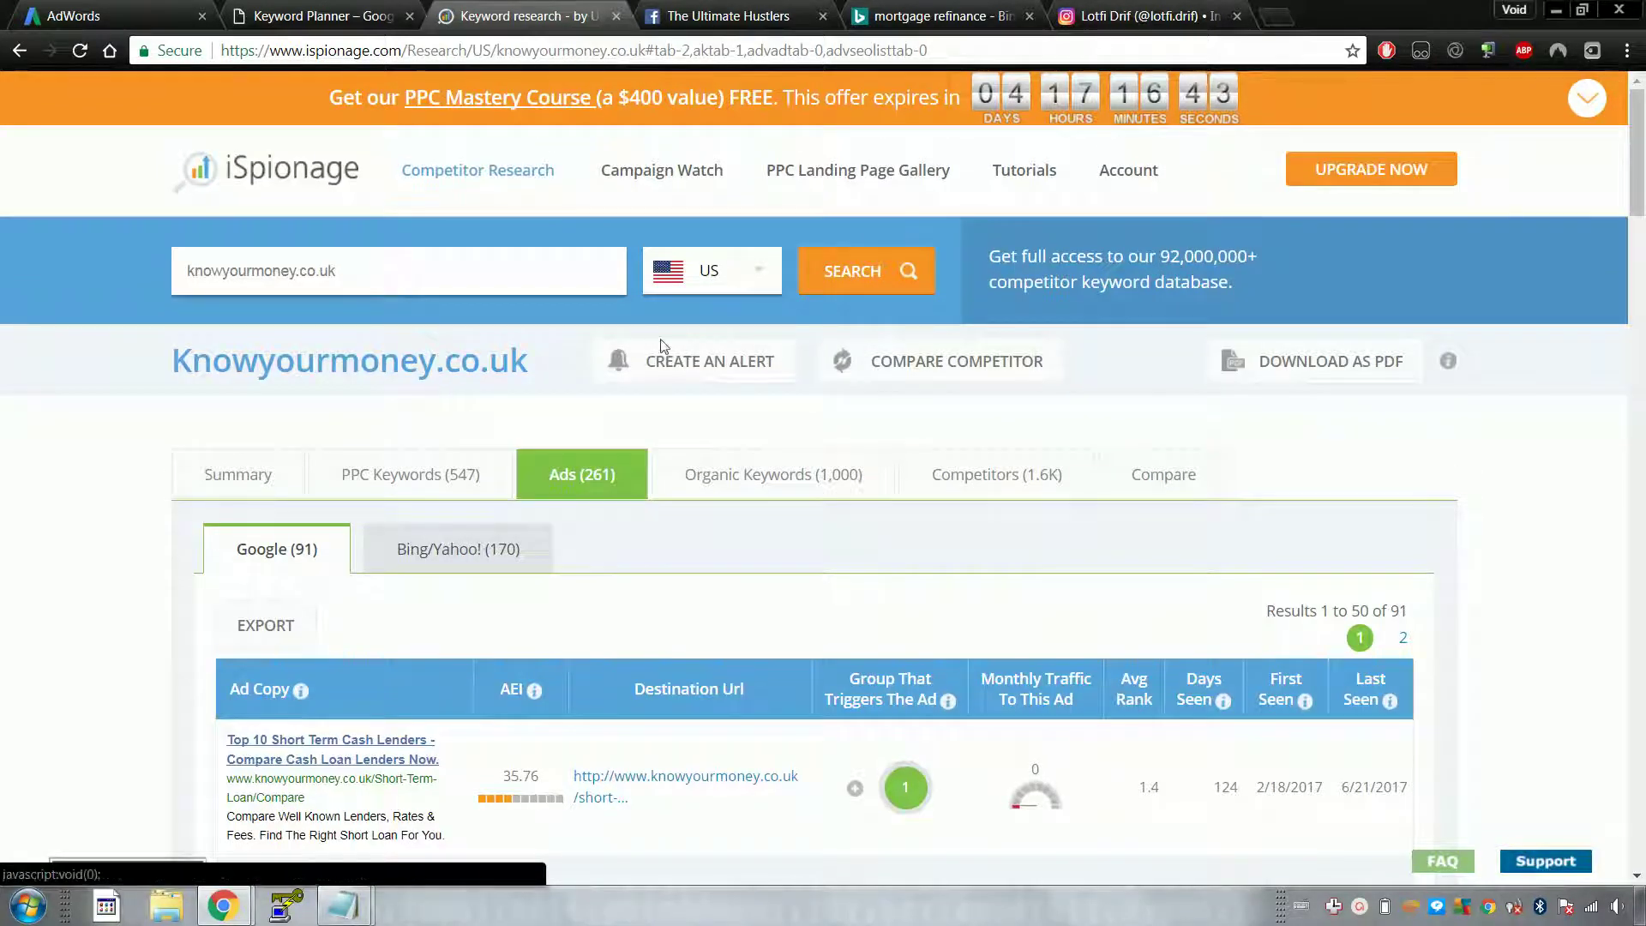
pyautogui.moveTo(433, 141)
pyautogui.hotkey('ctrl', 'shift', 'Tab')
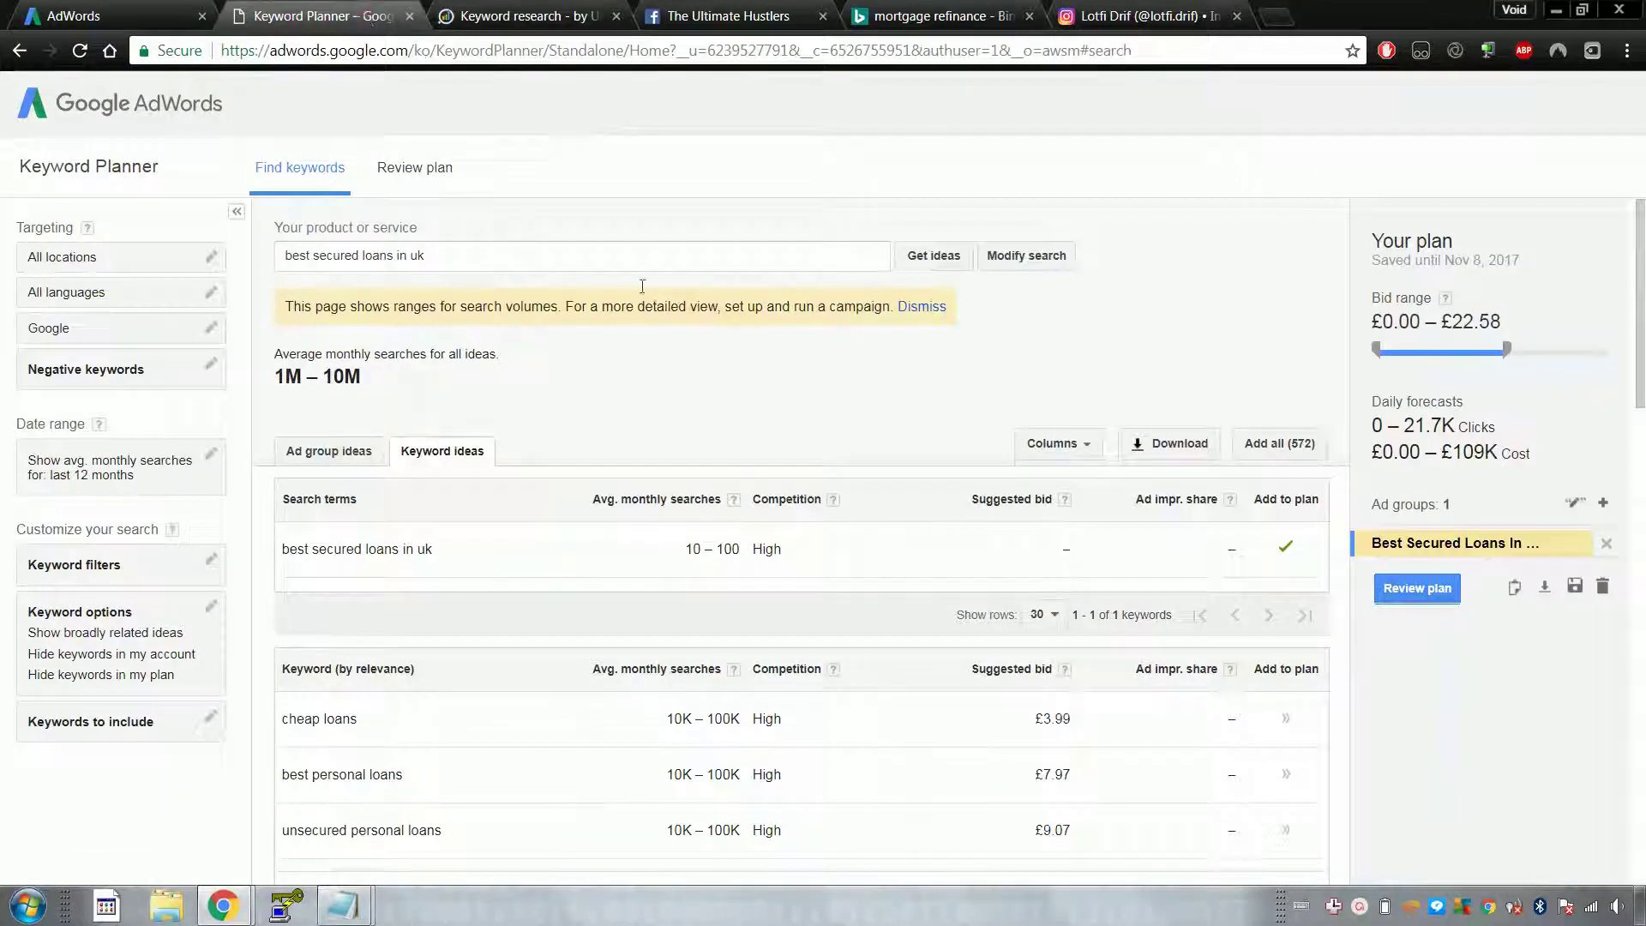
# Step: Scroll the secured-loan keyword ideas and cancel the Negative keywords box without adding any
pyautogui.scroll(-3, 601, 377)
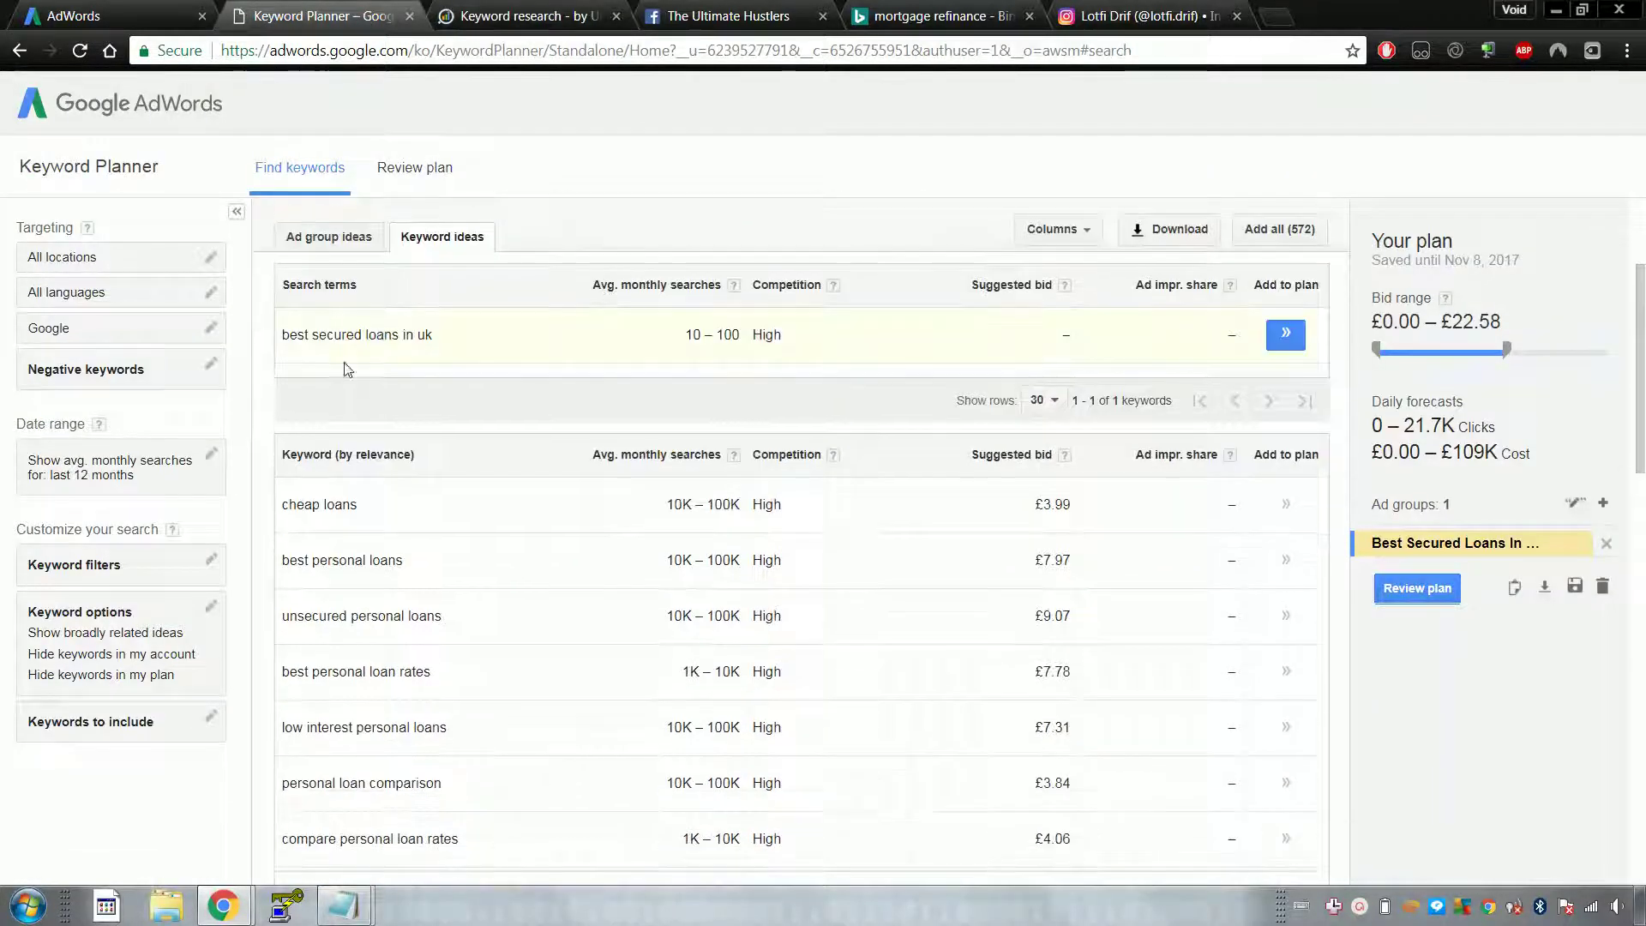
pyautogui.click(212, 367)
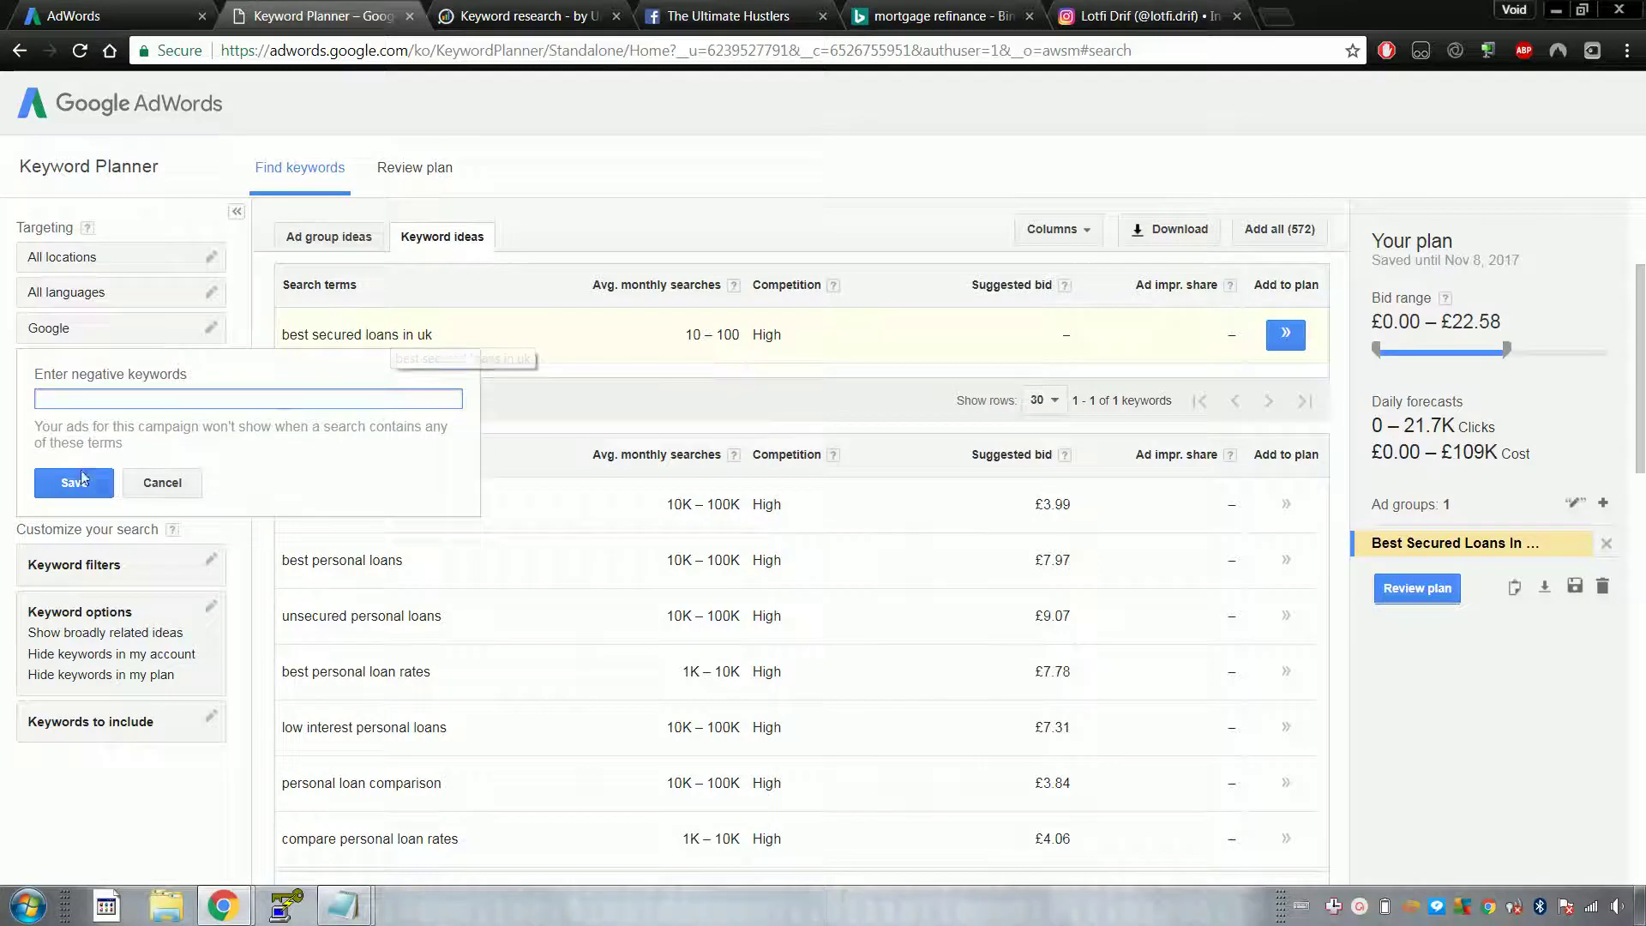
pyautogui.click(185, 486)
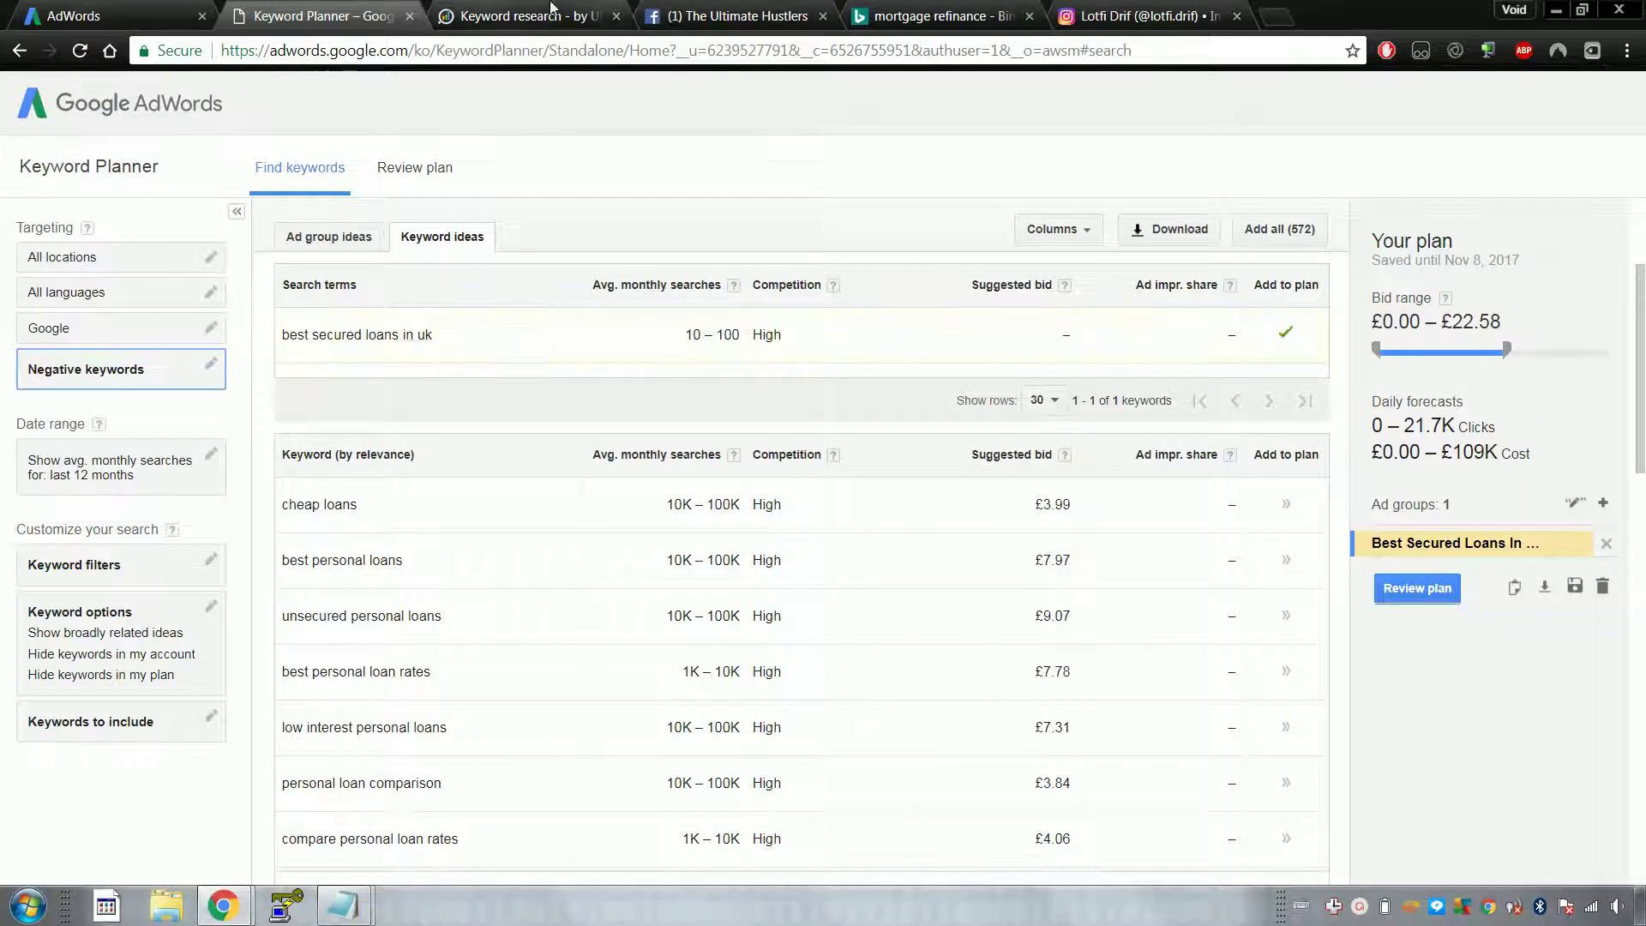
# Step: Scroll further down the ideas list, then switch to the Gym Membership campaign overview
pyautogui.scroll(-1, 637, 224)
pyautogui.scroll(-3, 637, 224)
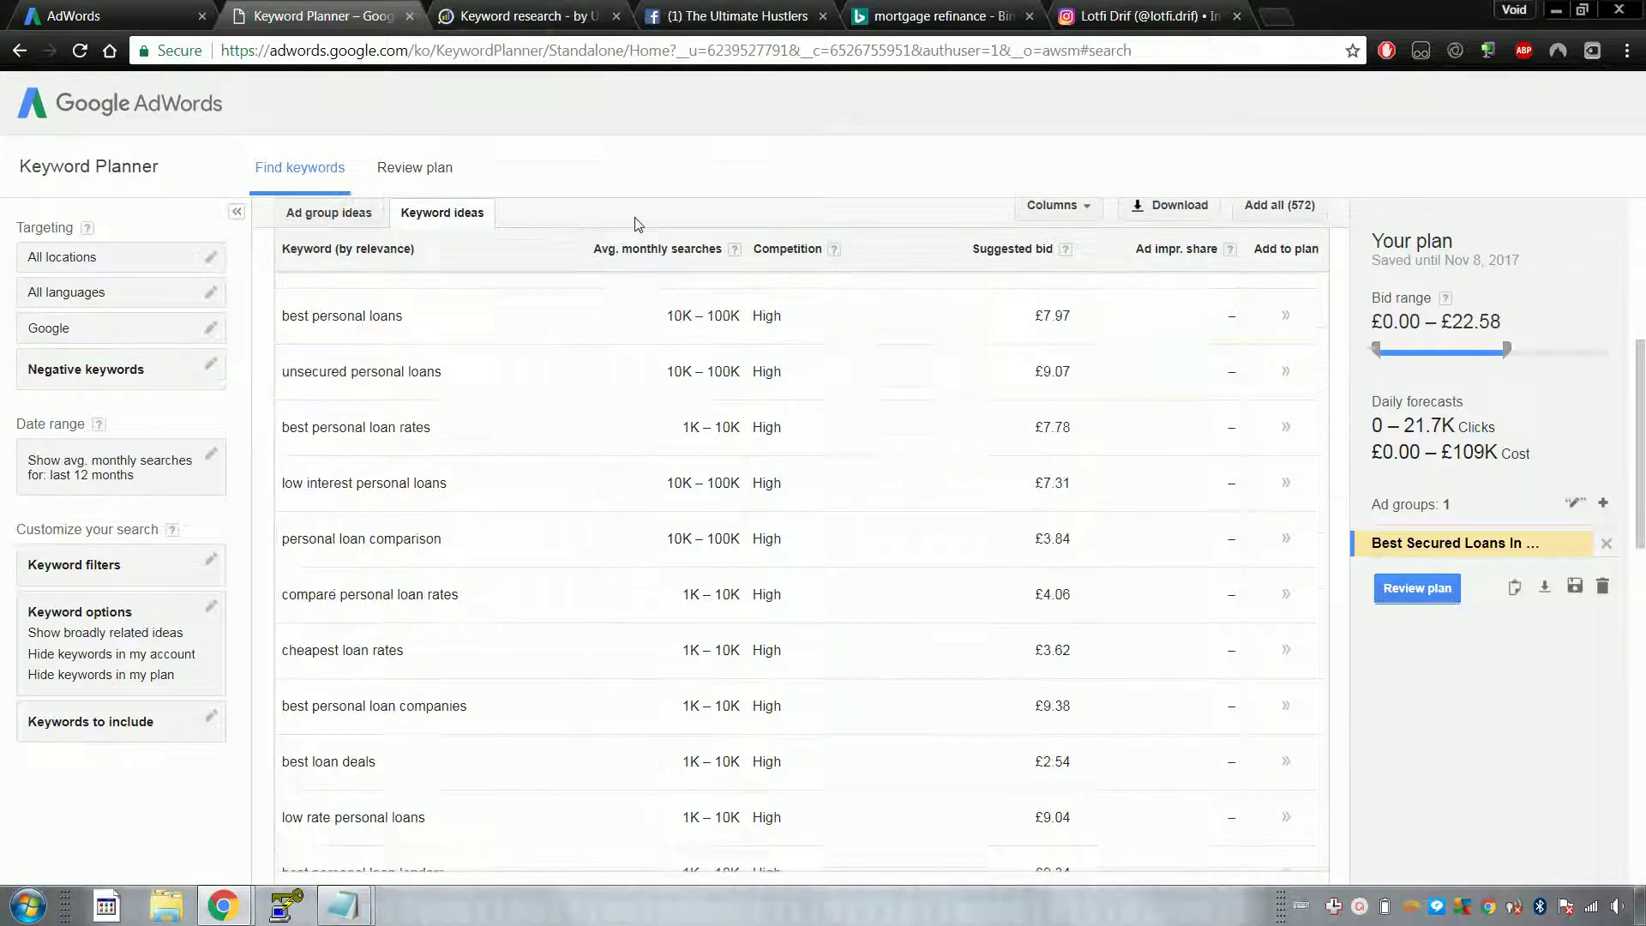
pyautogui.click(135, 9)
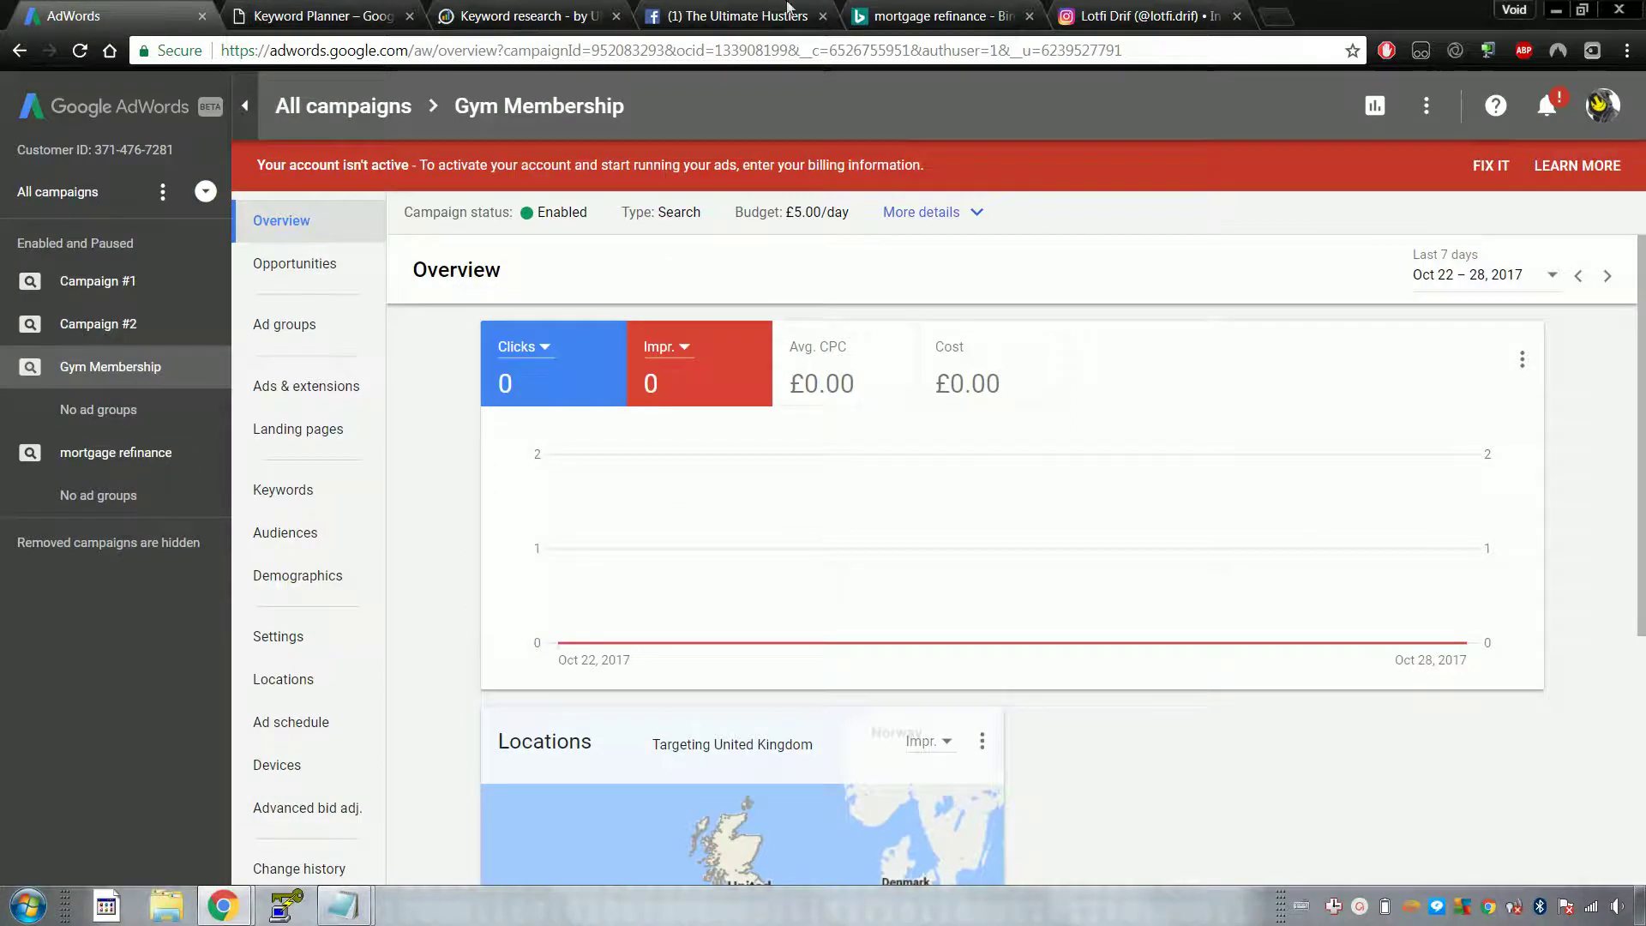
# Step: Scroll through Bing's 'mortgage refinance' ads, then return to the iSpionage knowyourmoney.co.uk research tab
pyautogui.click(906, 11)
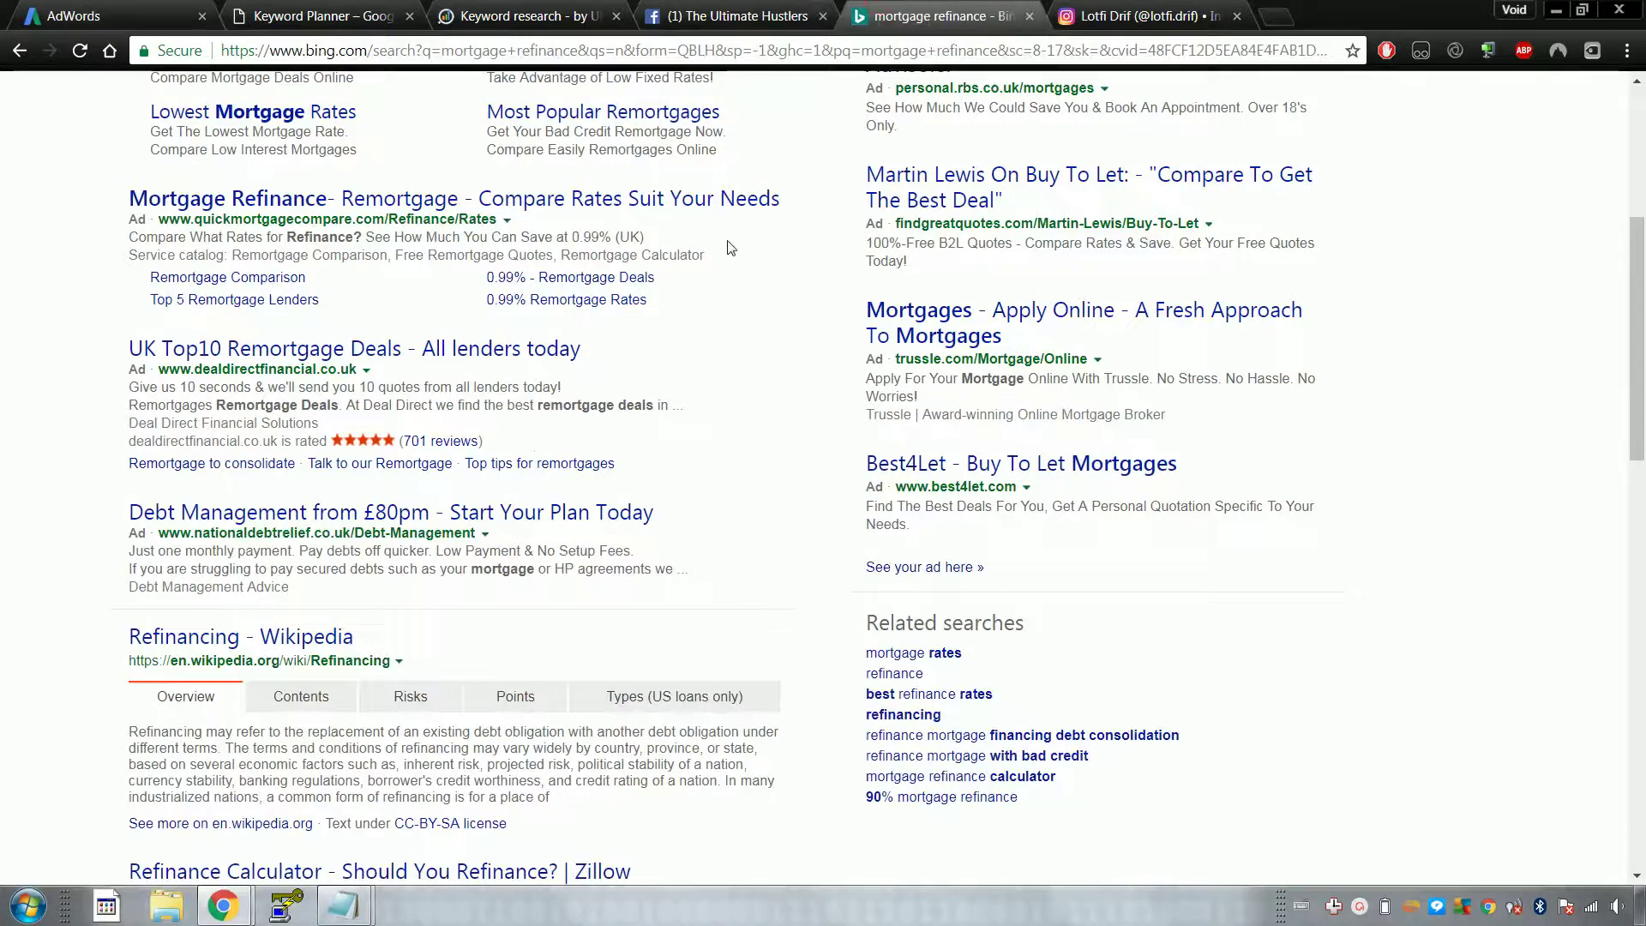
pyautogui.scroll(5, 727, 250)
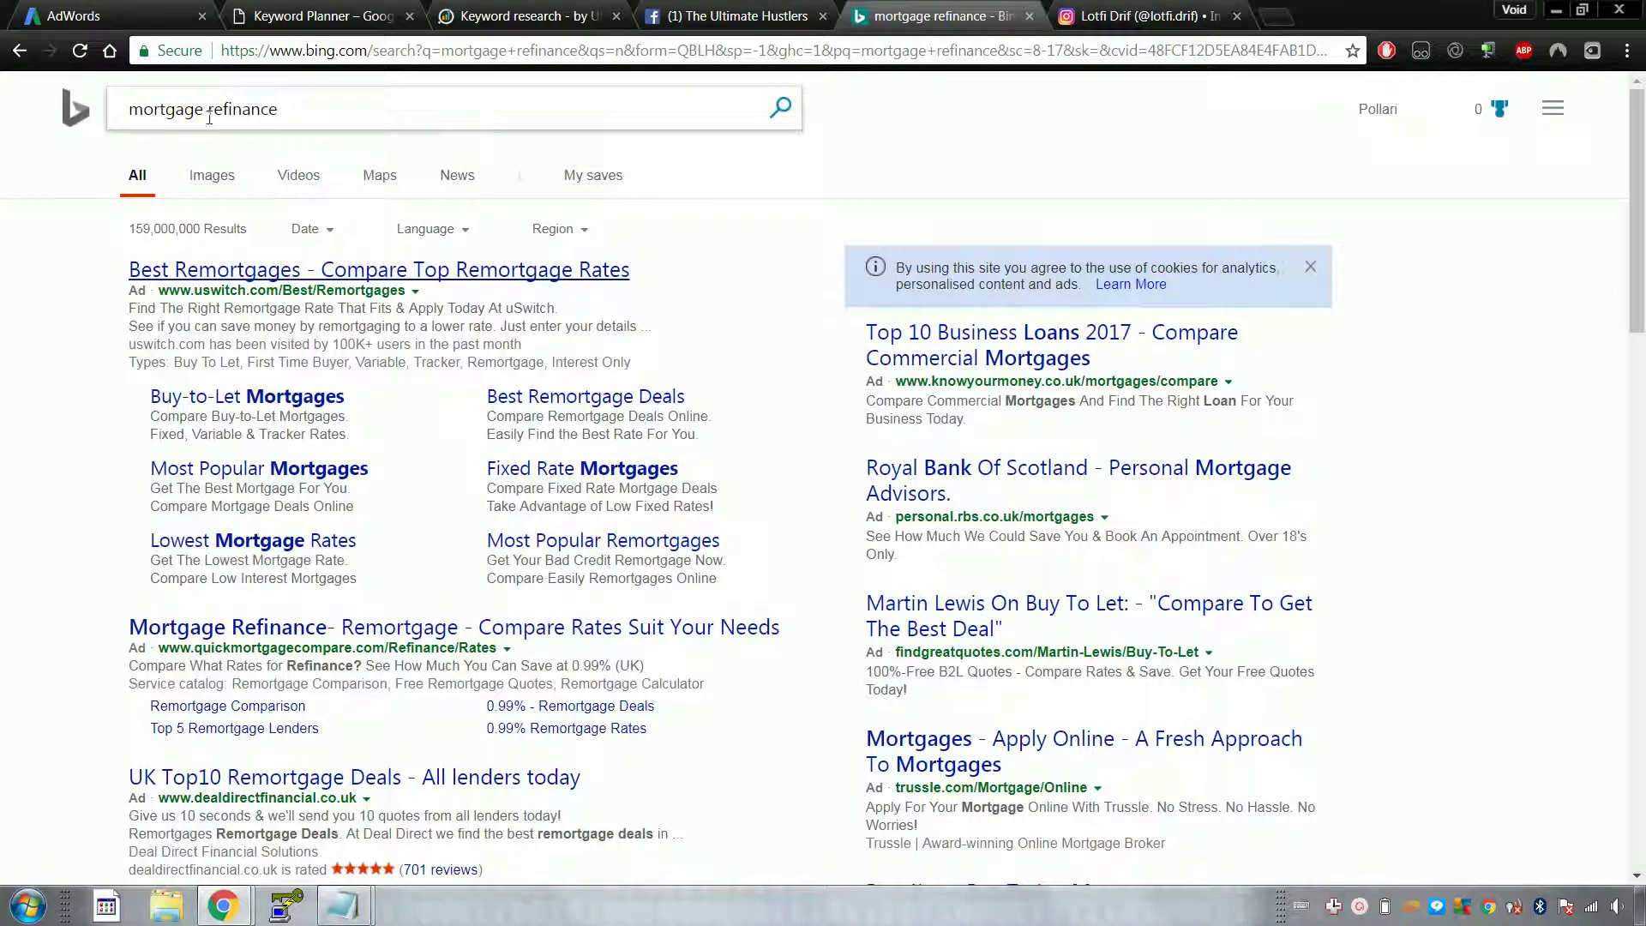
pyautogui.scroll(-3, 776, 231)
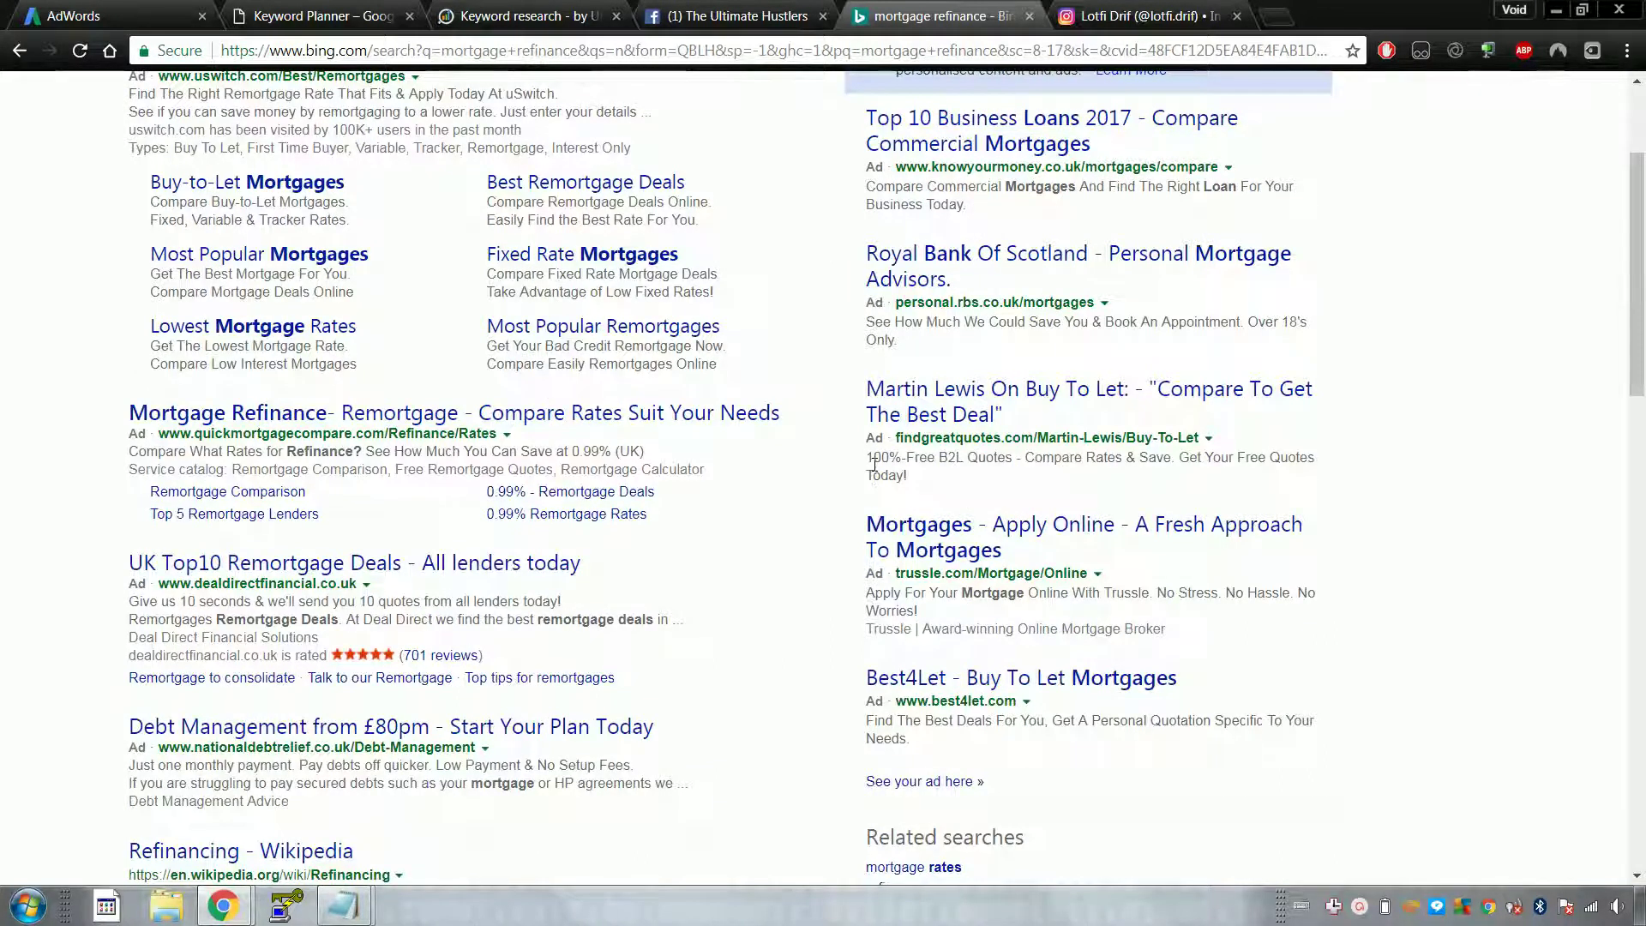
pyautogui.click(527, 15)
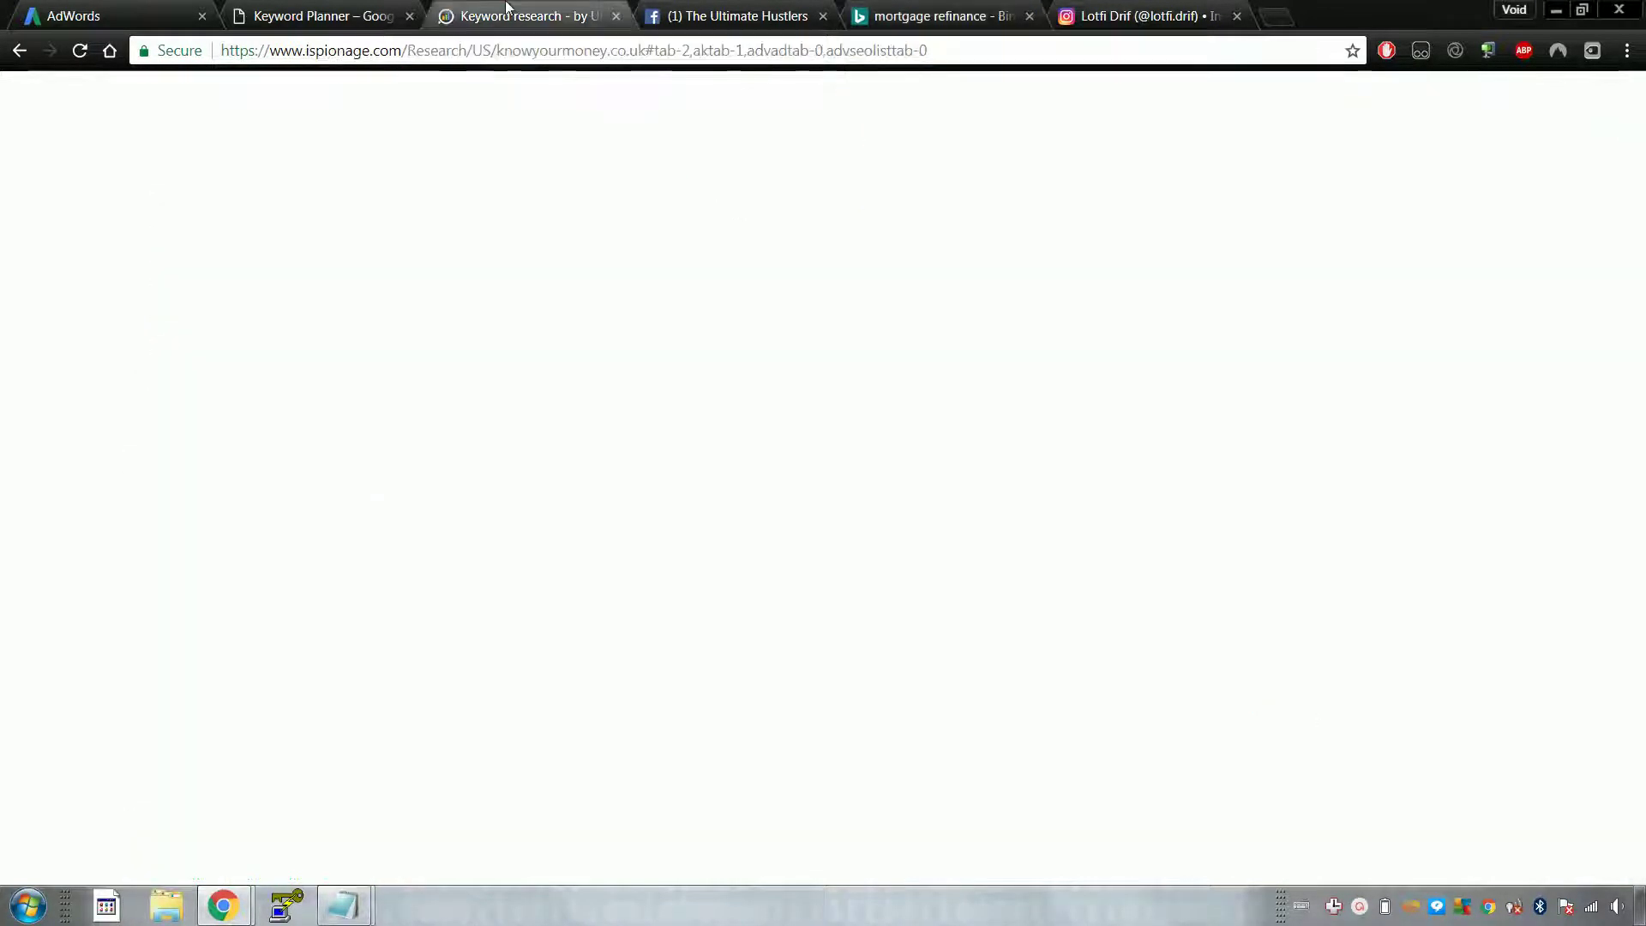
# Step: List knowyourmoney.co.uk's PPC keywords in the iSpionage report
pyautogui.moveTo(495, 163)
pyautogui.scroll(-2, 135, 369)
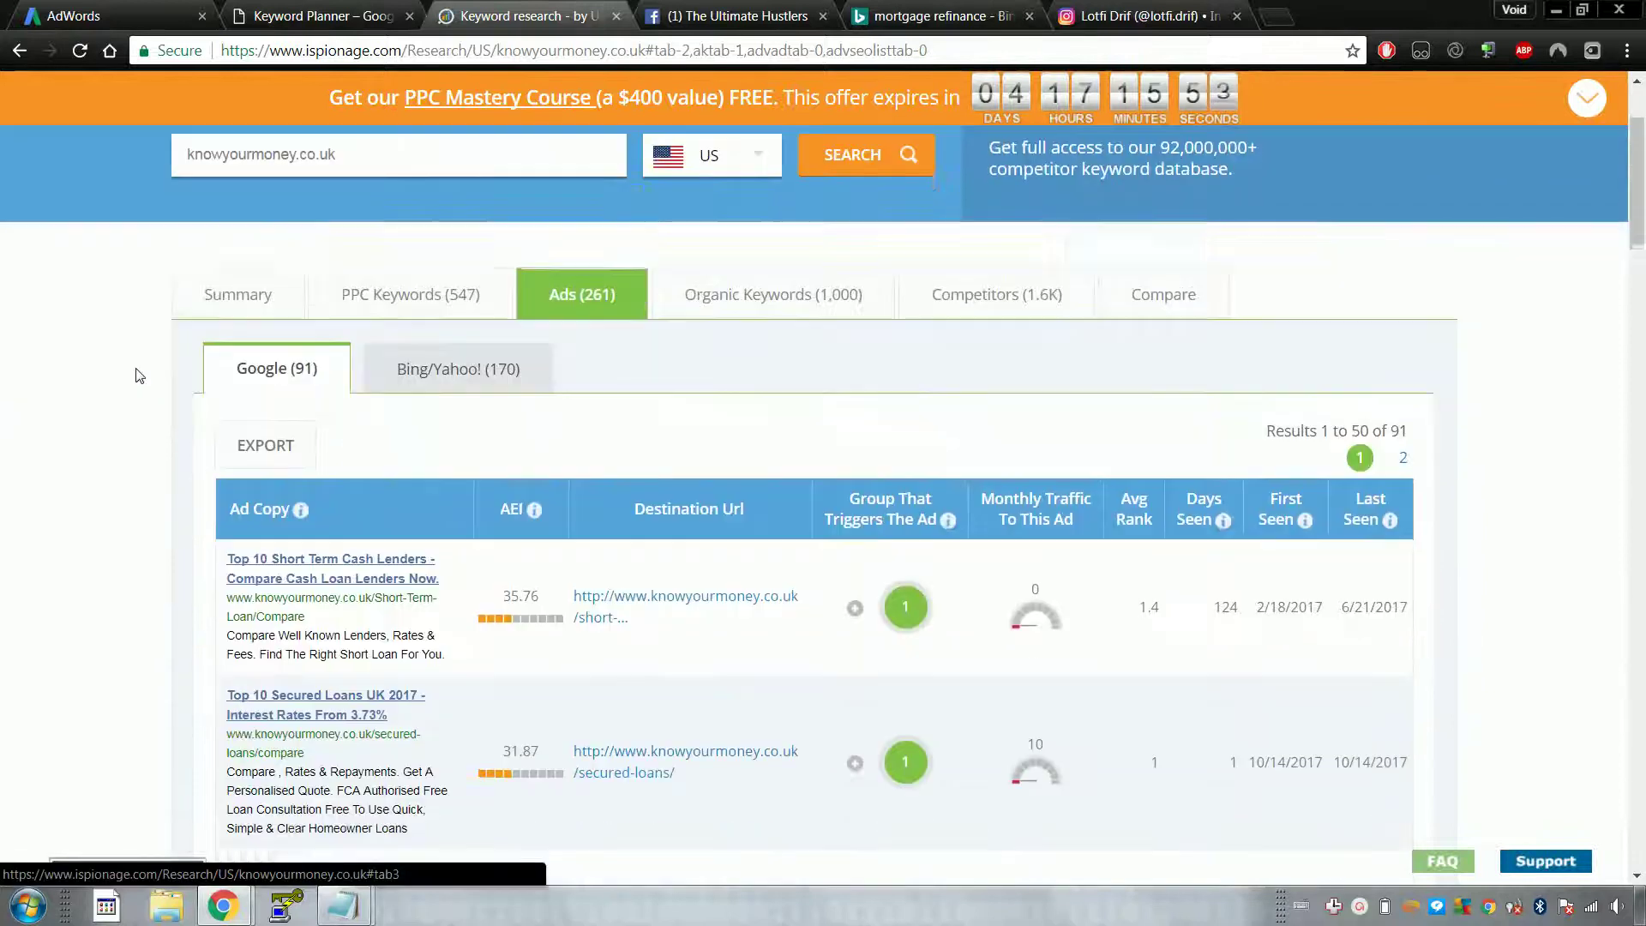
pyautogui.scroll(1, 262, 376)
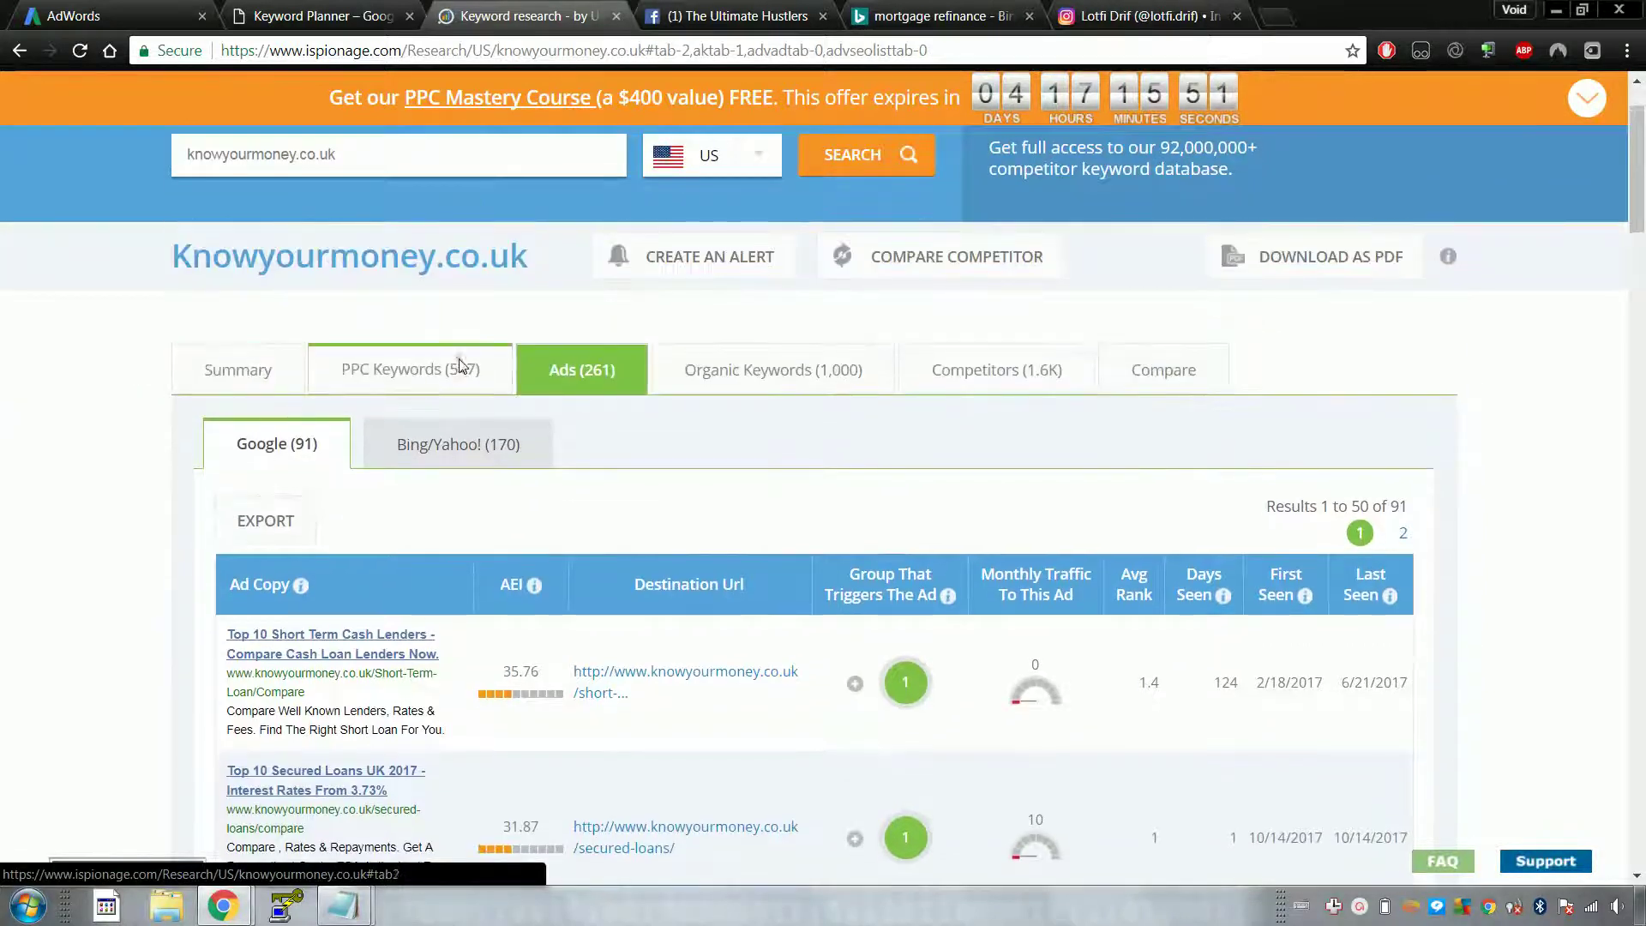
pyautogui.click(454, 370)
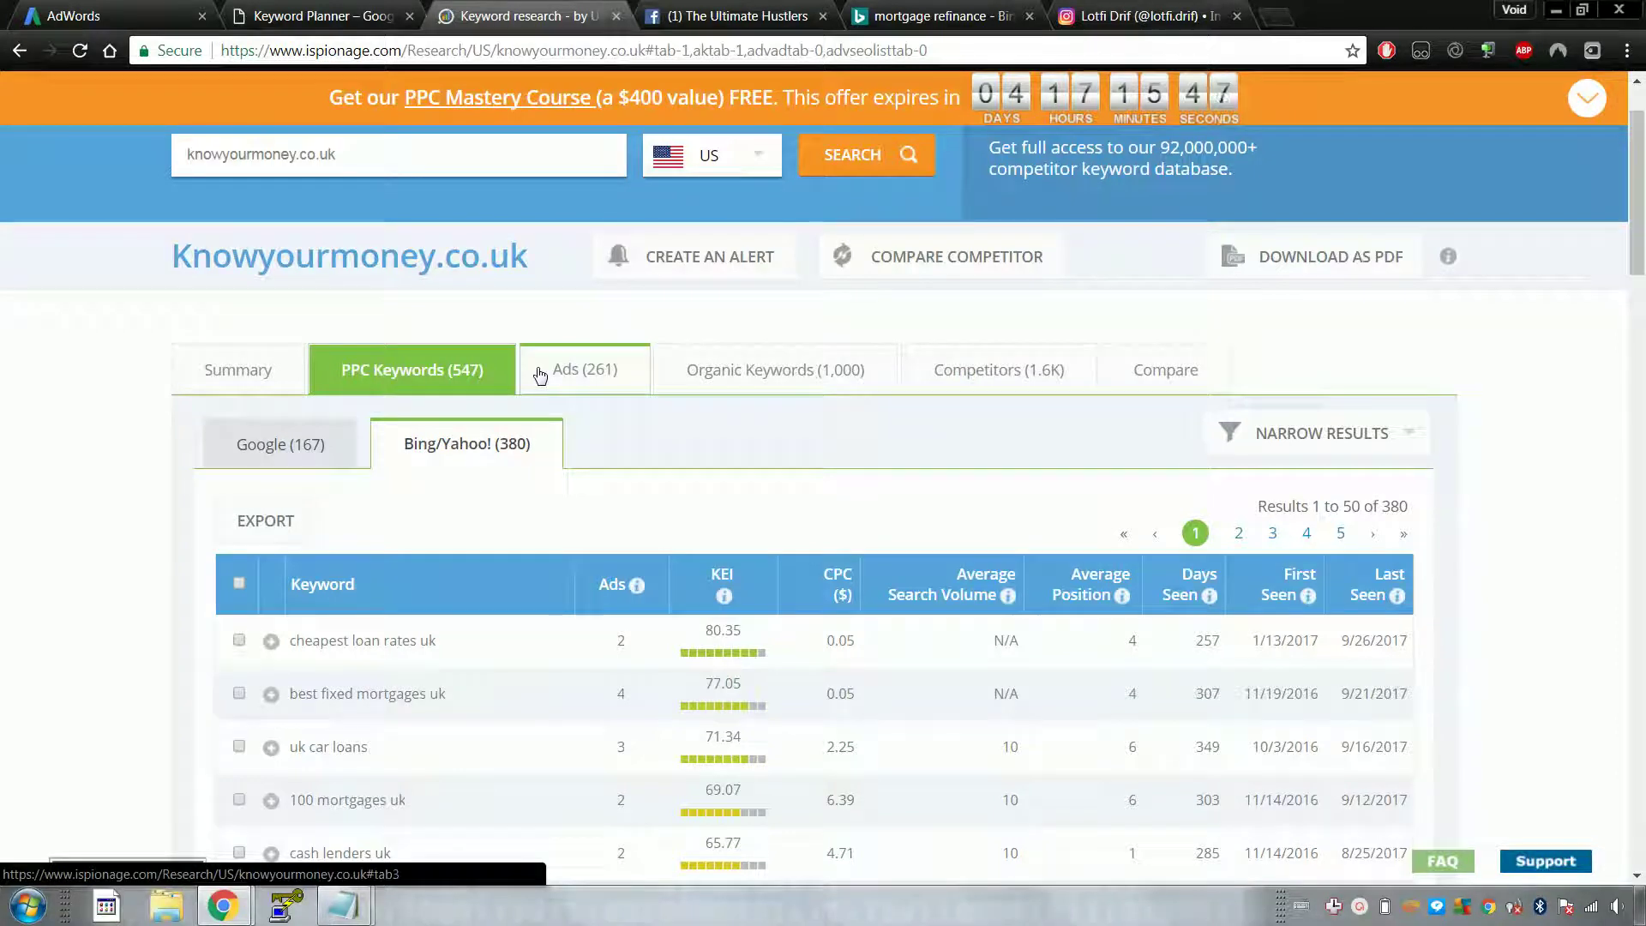
# Step: Switch to the Google (167) PPC keywords, then go back to the Keyword Planner ideas
pyautogui.scroll(-4, 99, 379)
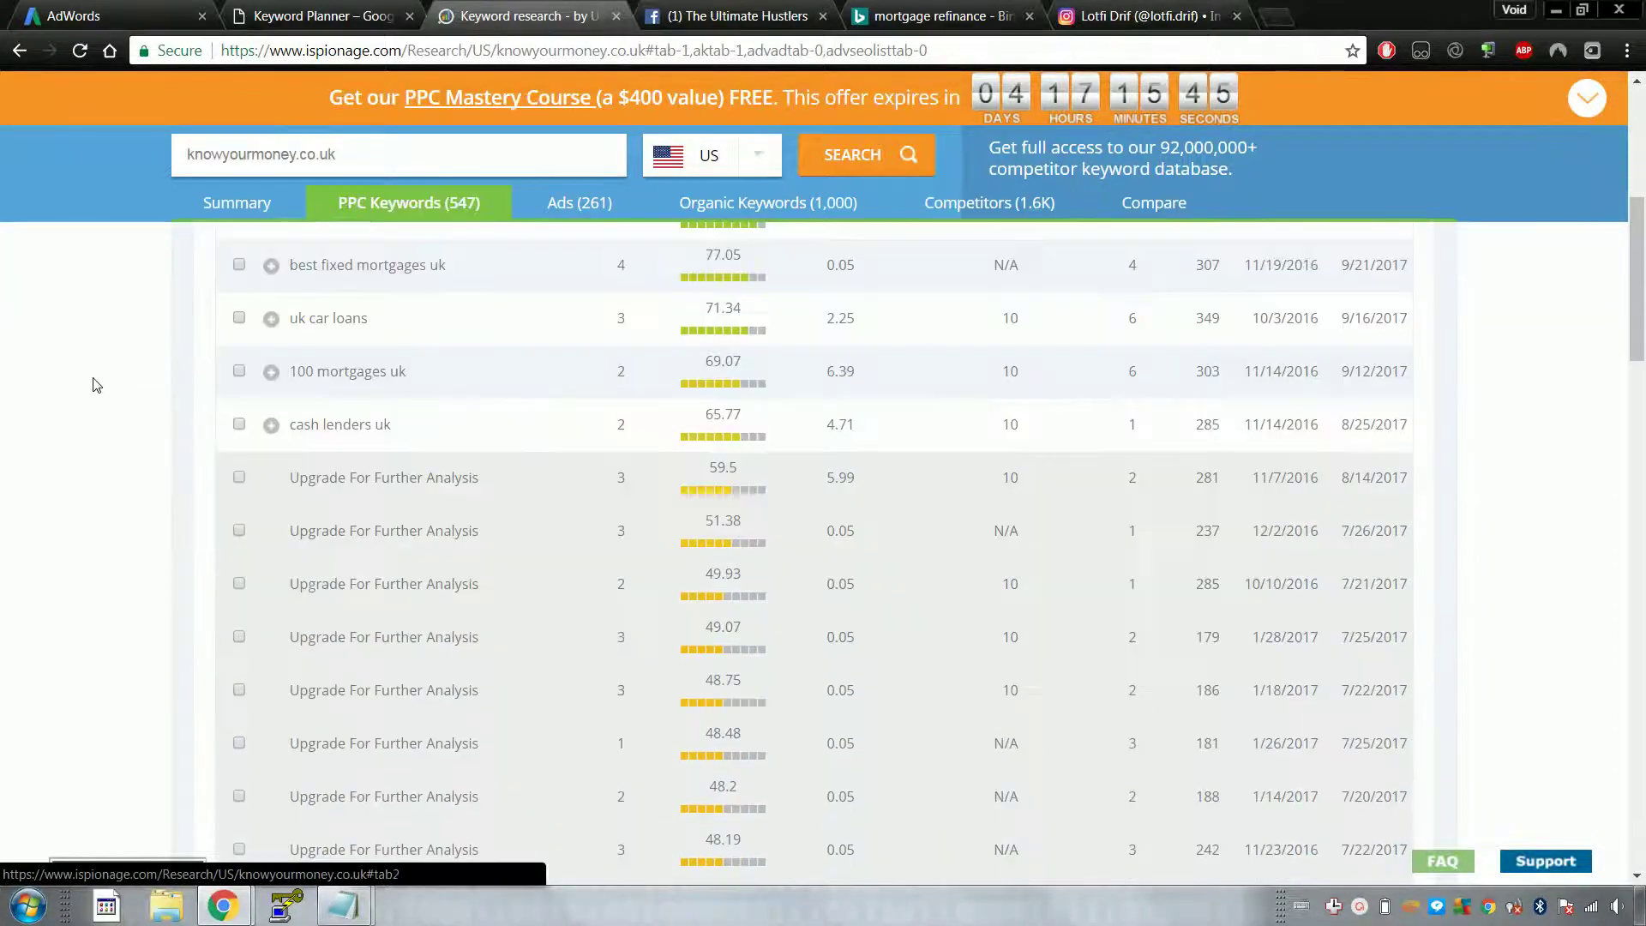
pyautogui.scroll(1, 128, 362)
pyautogui.scroll(1, 129, 362)
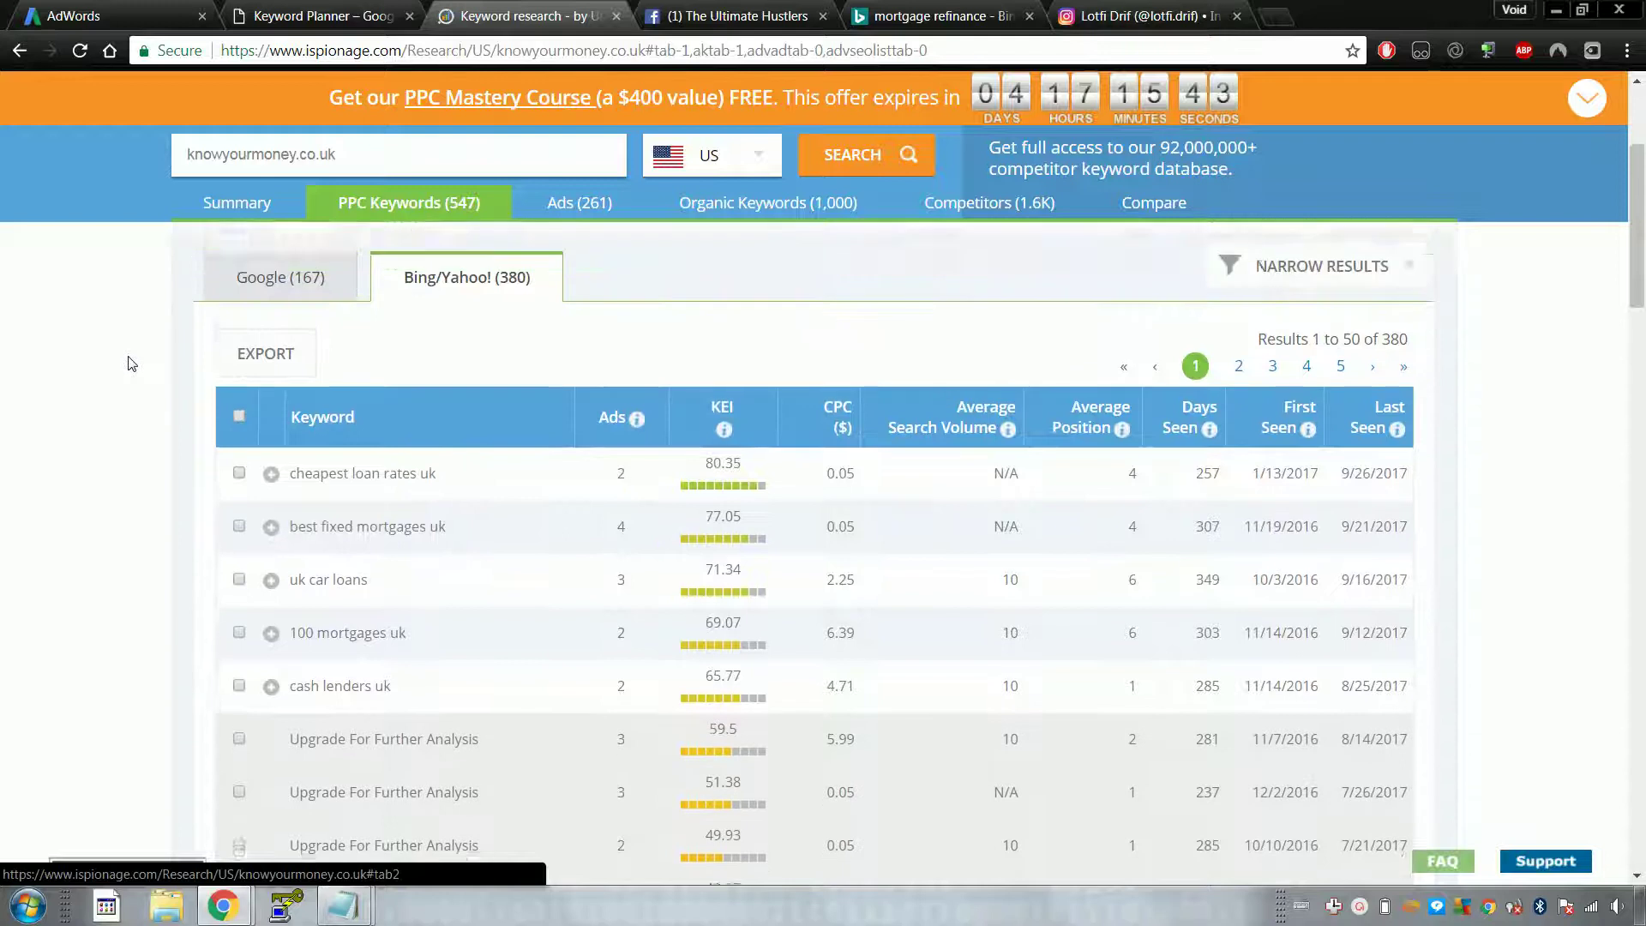
pyautogui.click(275, 319)
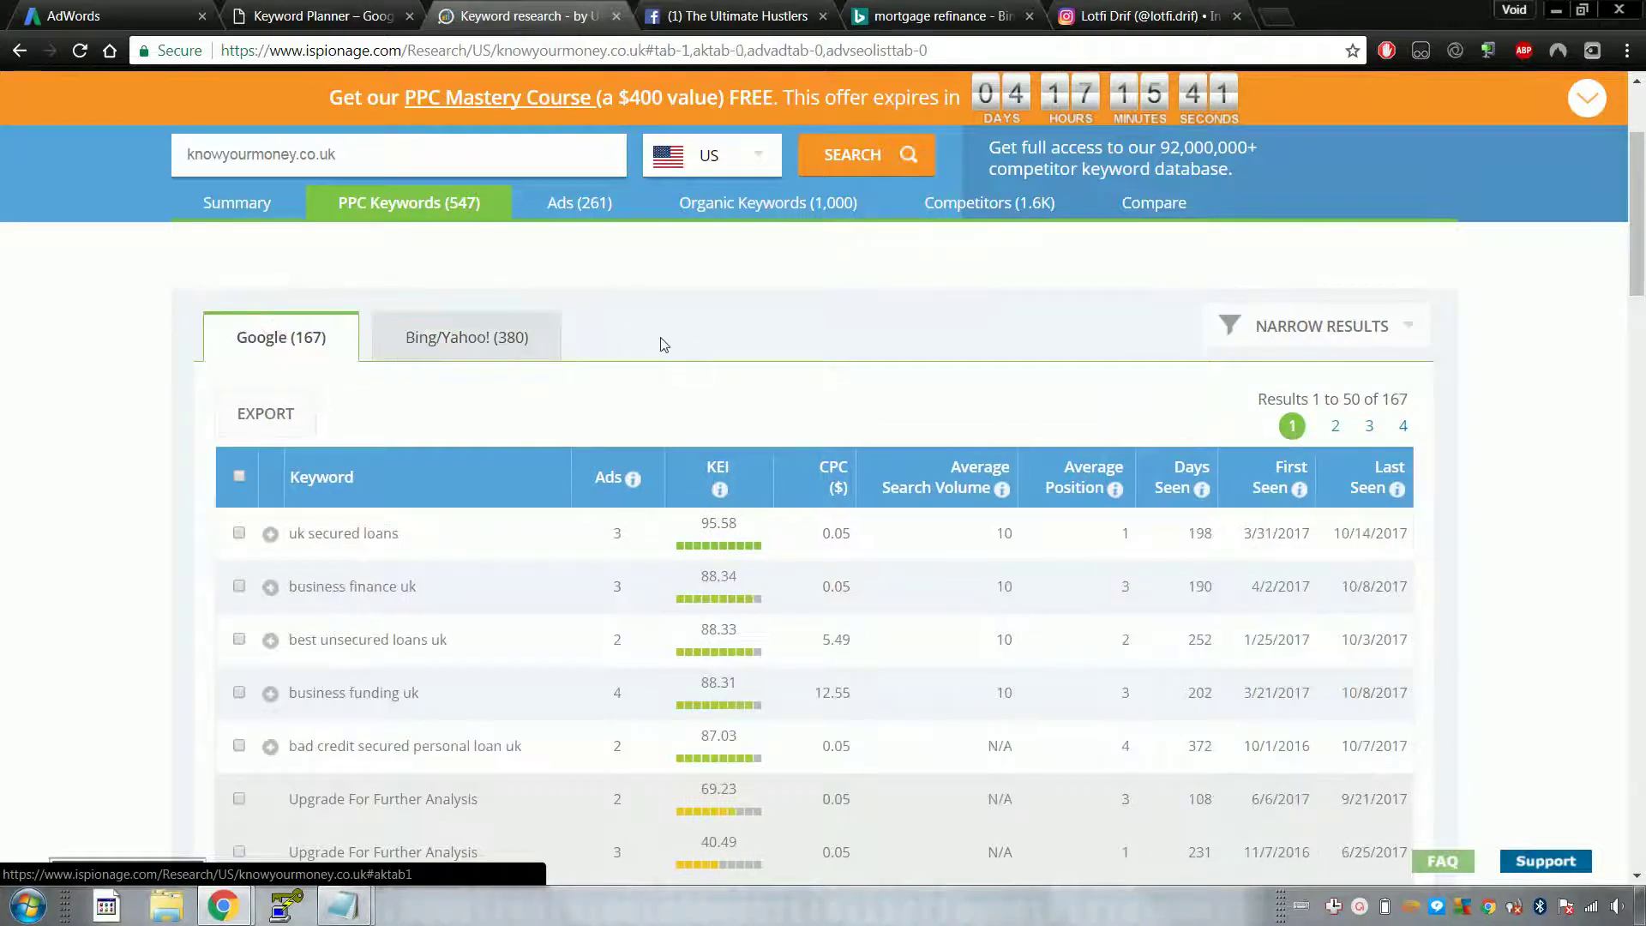
pyautogui.click(309, 12)
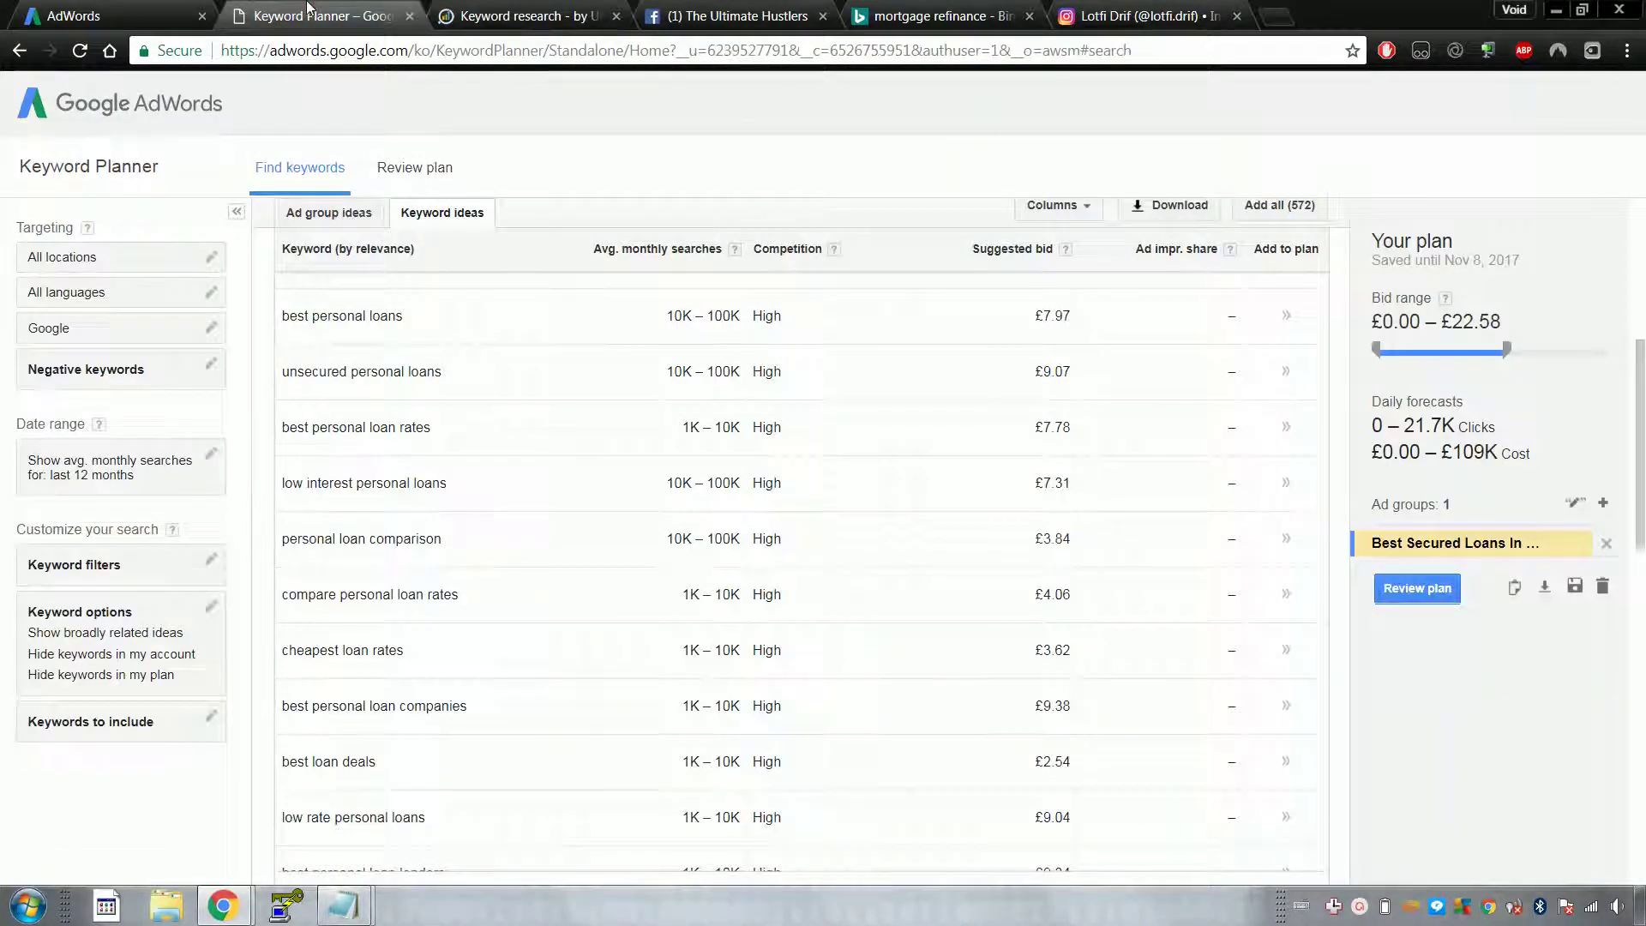
# Step: Scroll back up to the 'best secured loans in uk' search terms, then switch to the 'mortgage refinance' Bing results
pyautogui.scroll(2, 791, 433)
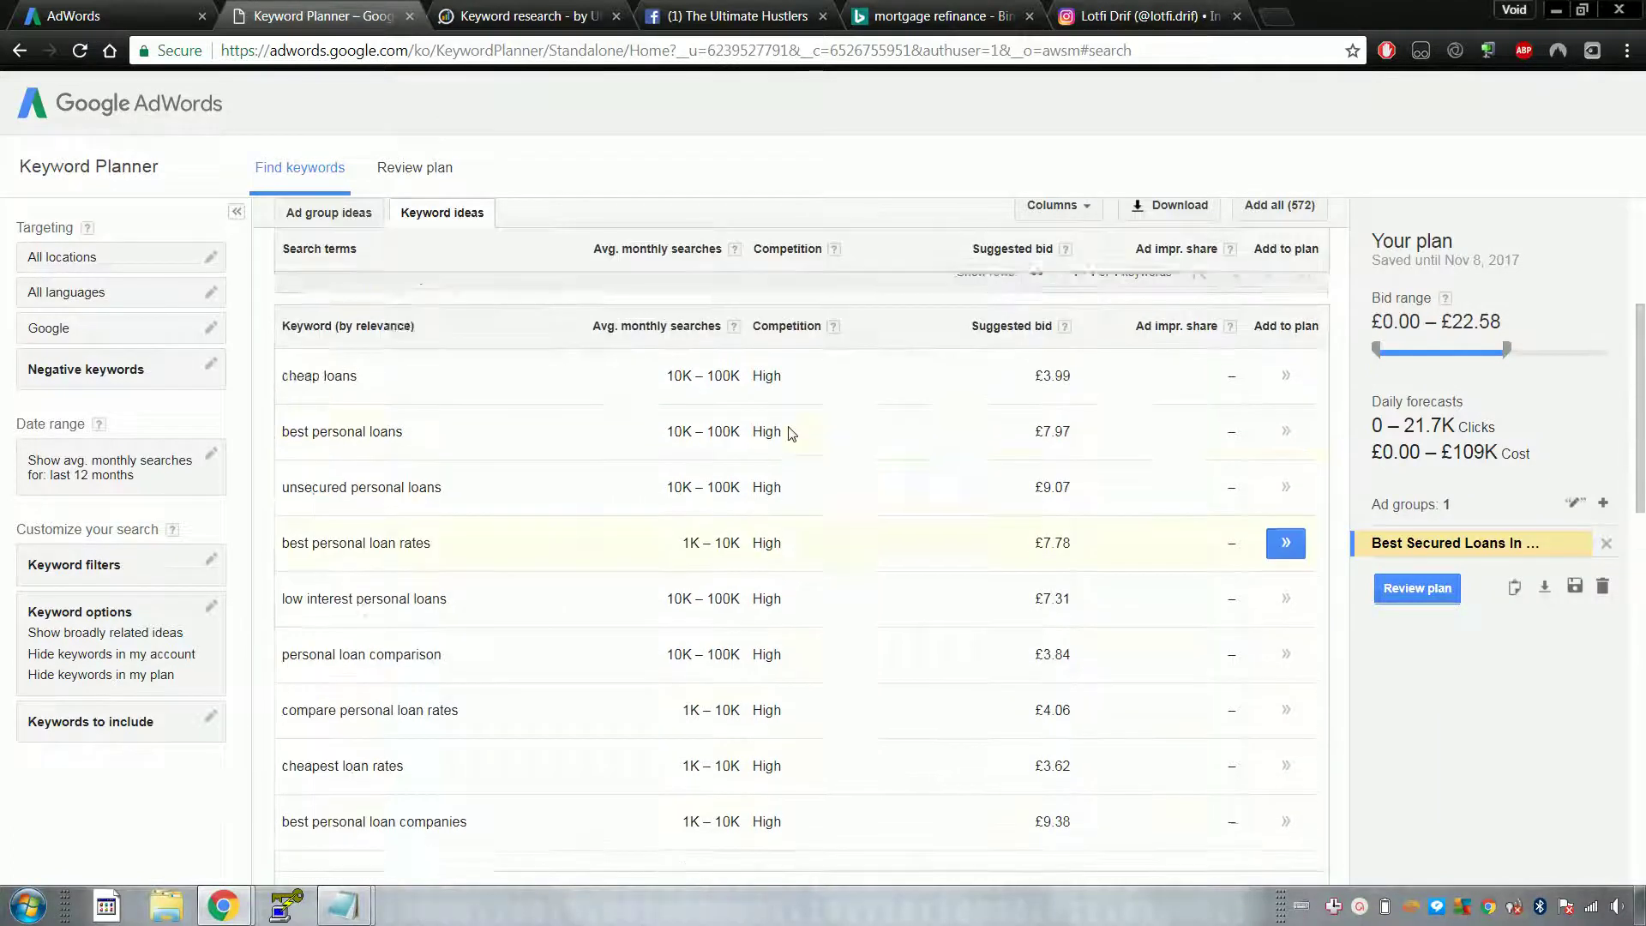
pyautogui.scroll(3, 790, 433)
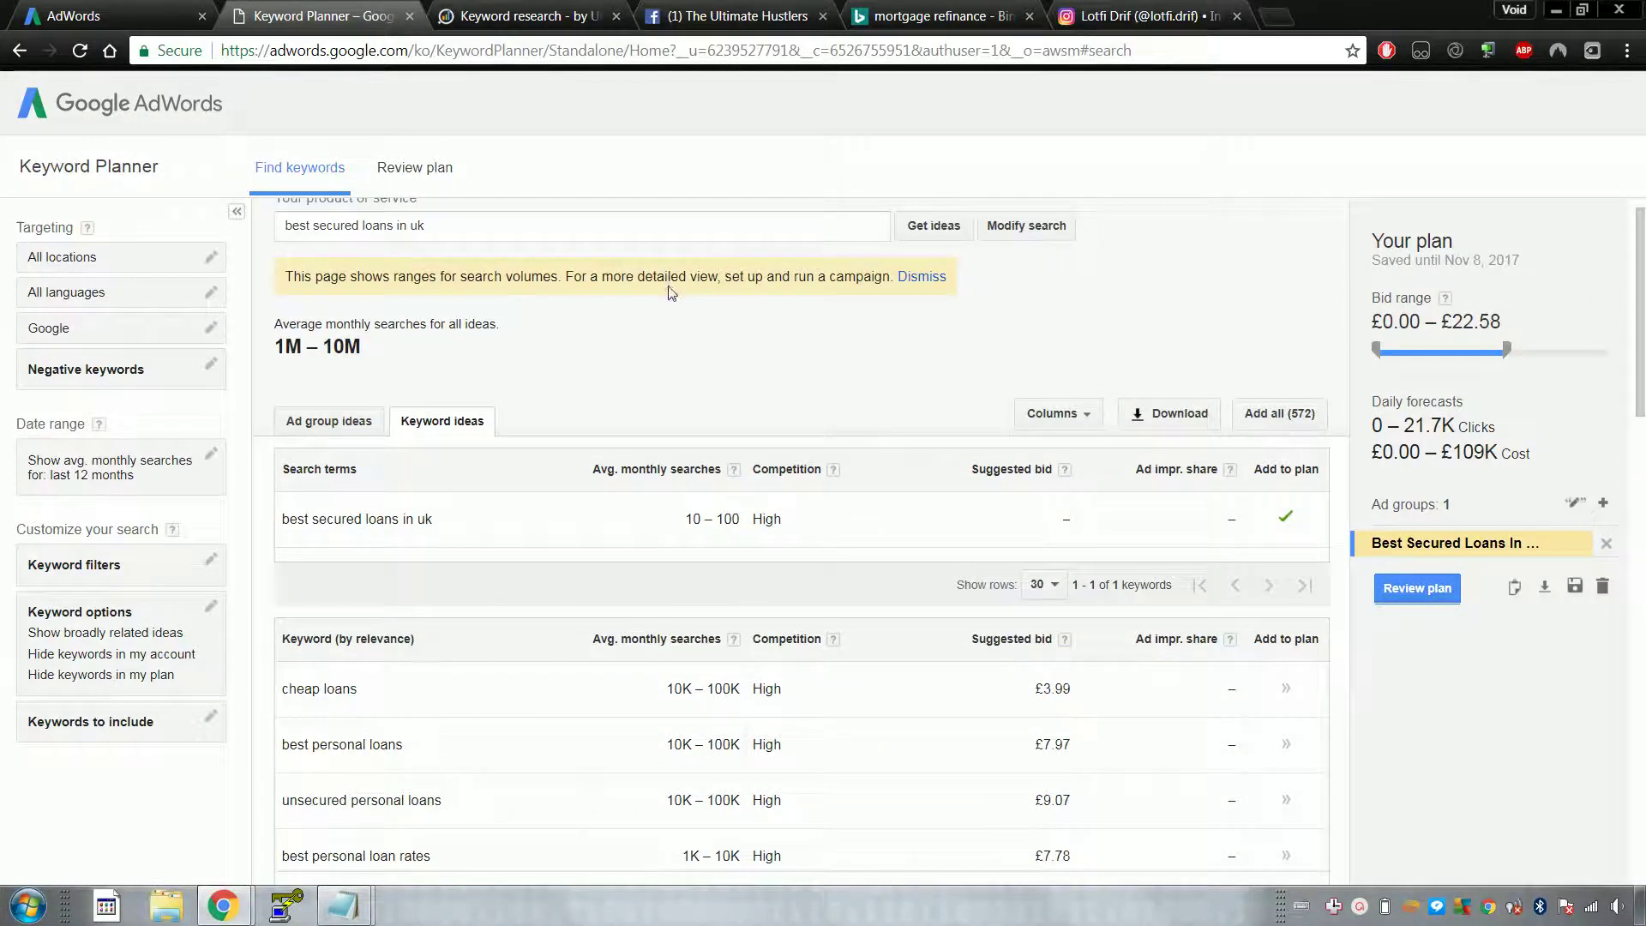
pyautogui.click(929, 12)
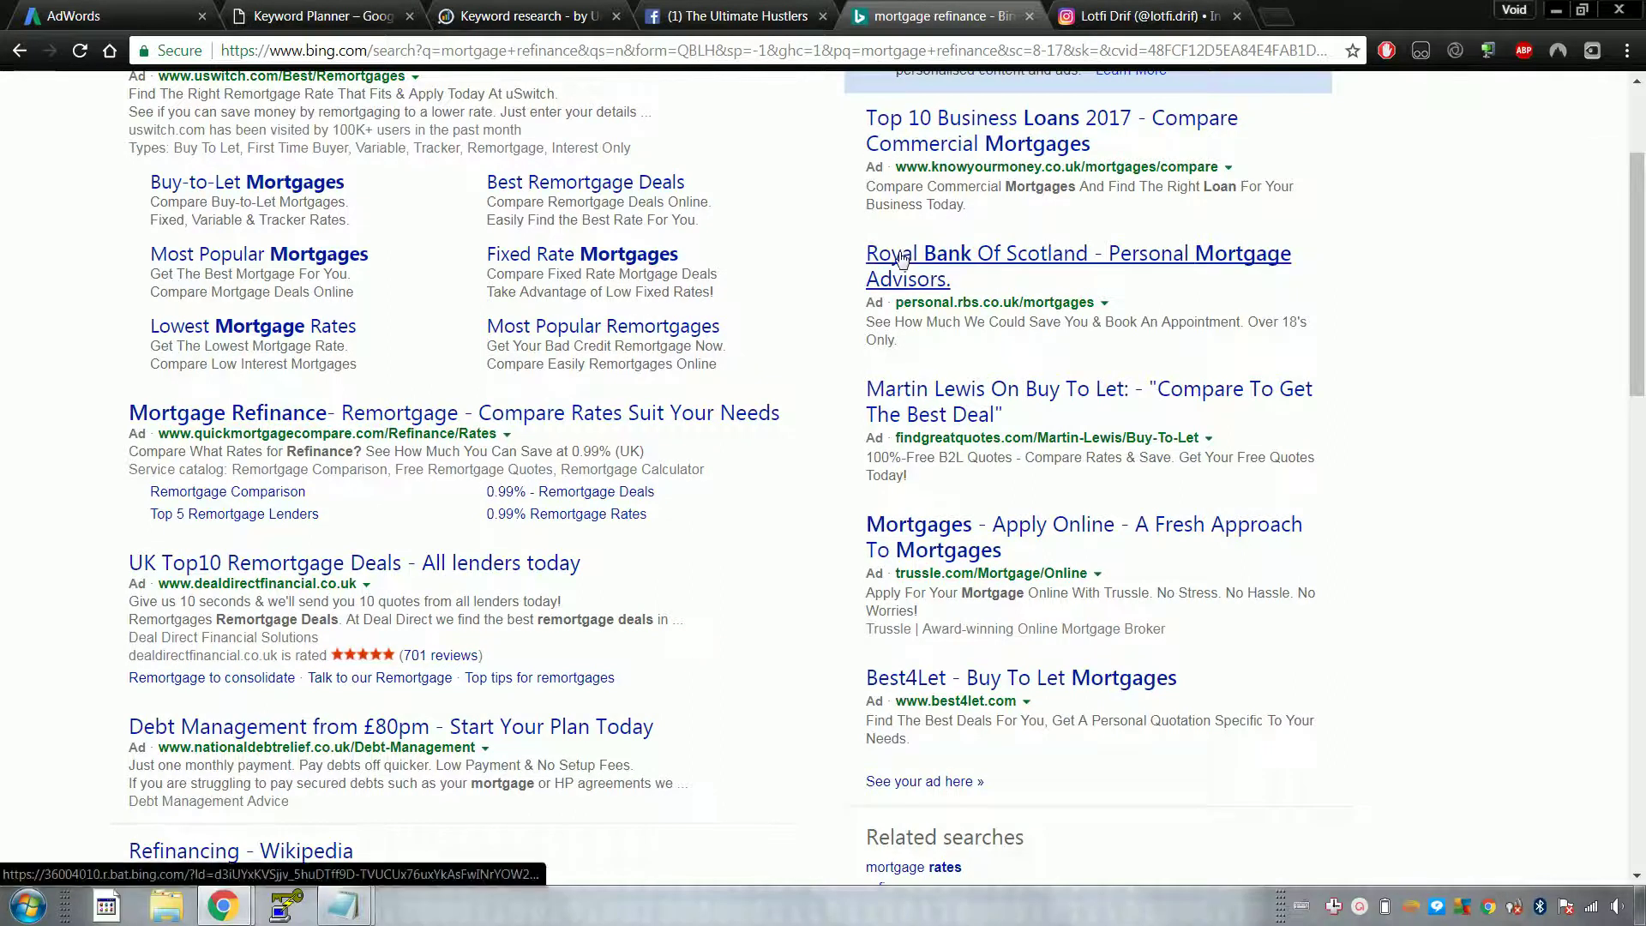
# Step: Close the post chat window in The Ultimate Hustlers Facebook group, then return to iSpionage
pyautogui.scroll(3, 902, 257)
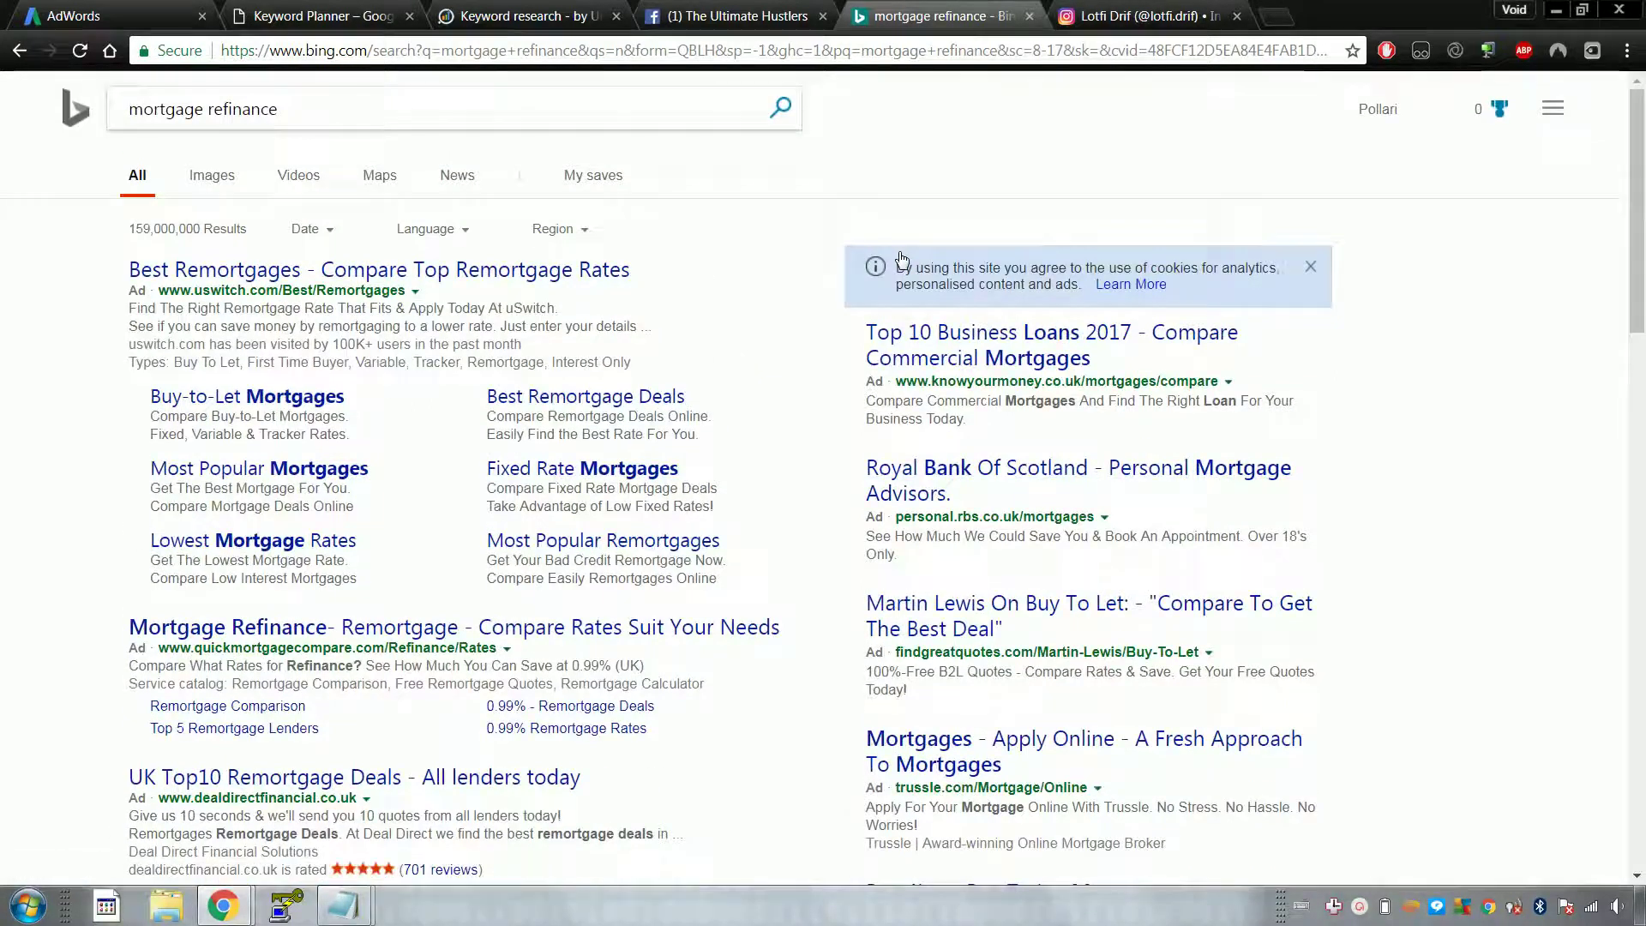
pyautogui.click(705, 7)
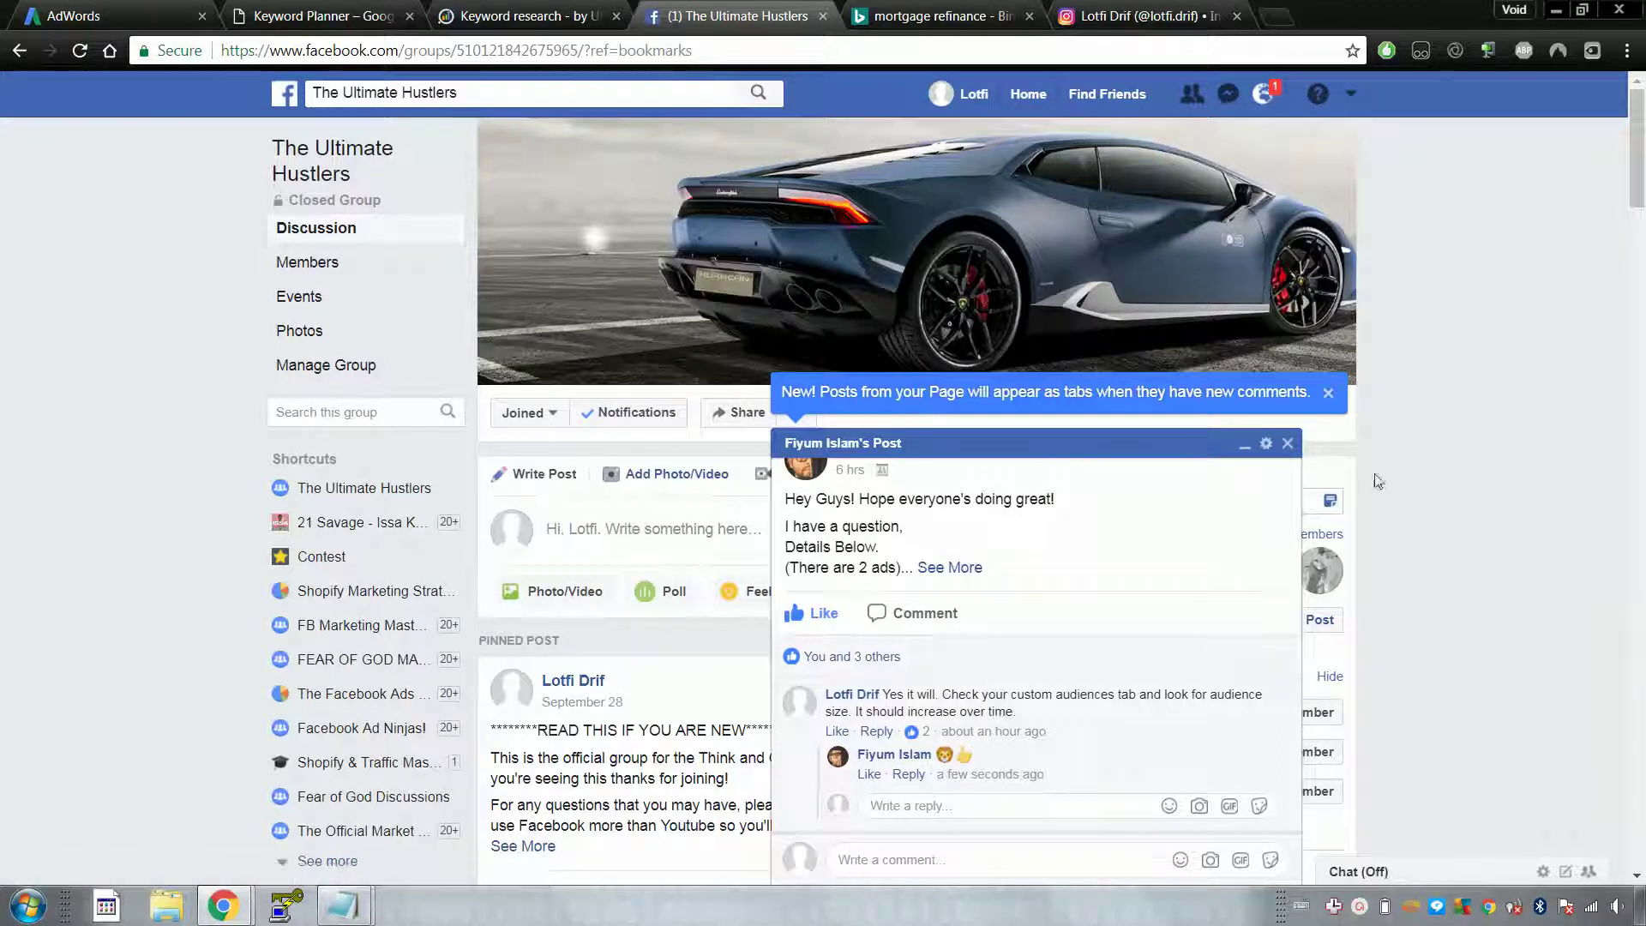
pyautogui.click(1286, 446)
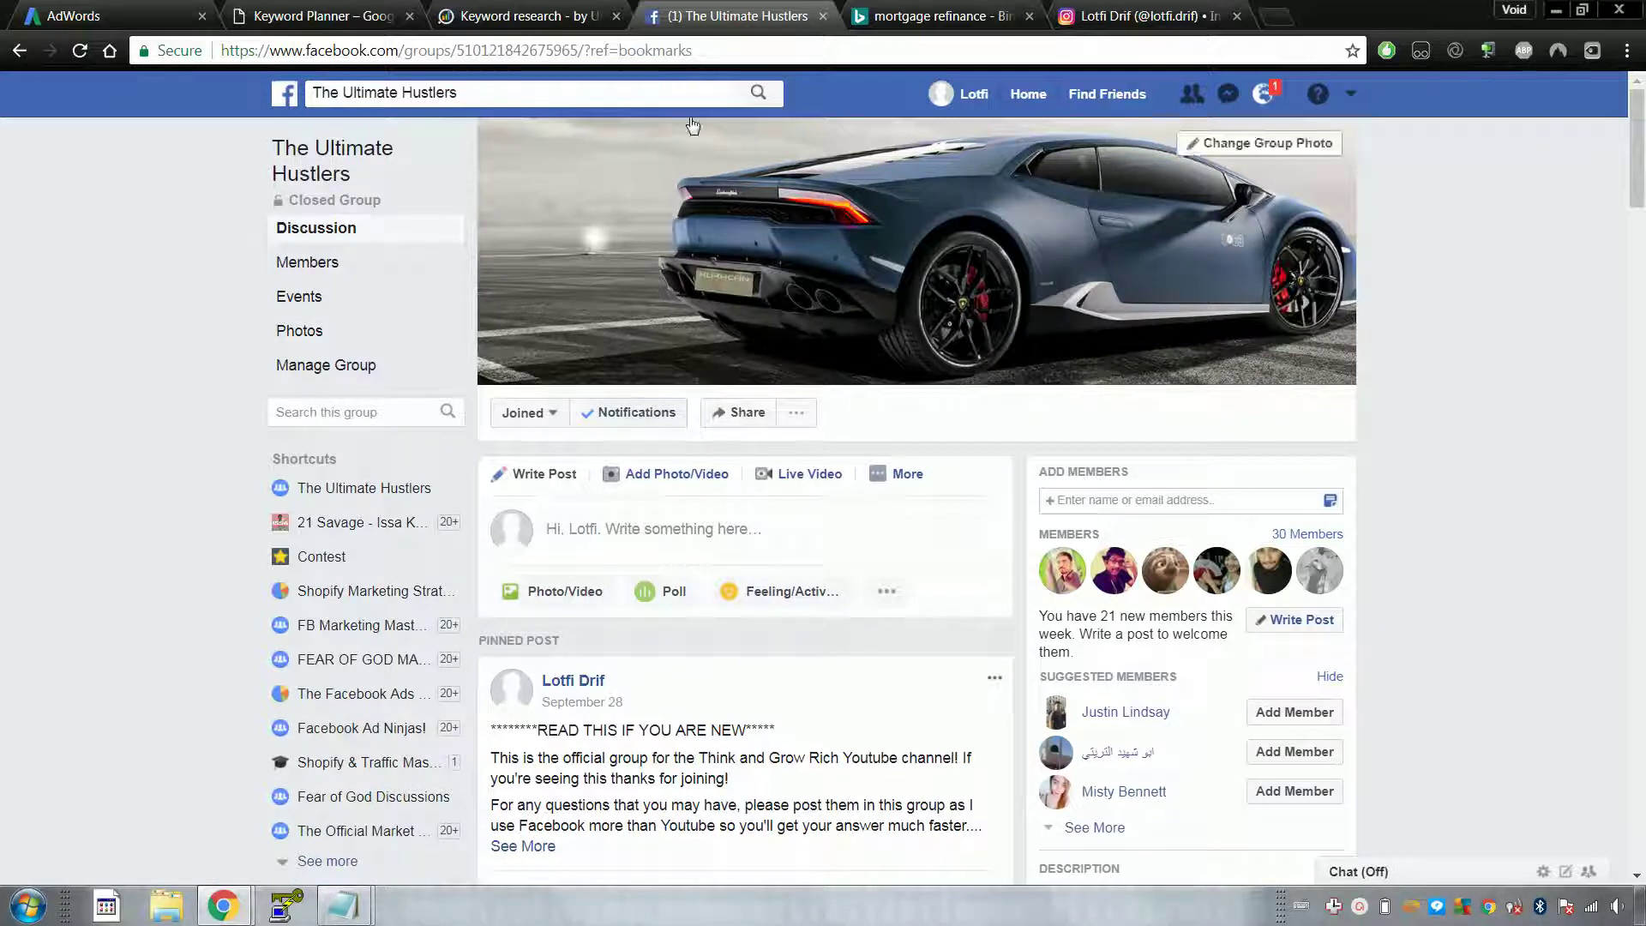
pyautogui.click(523, 16)
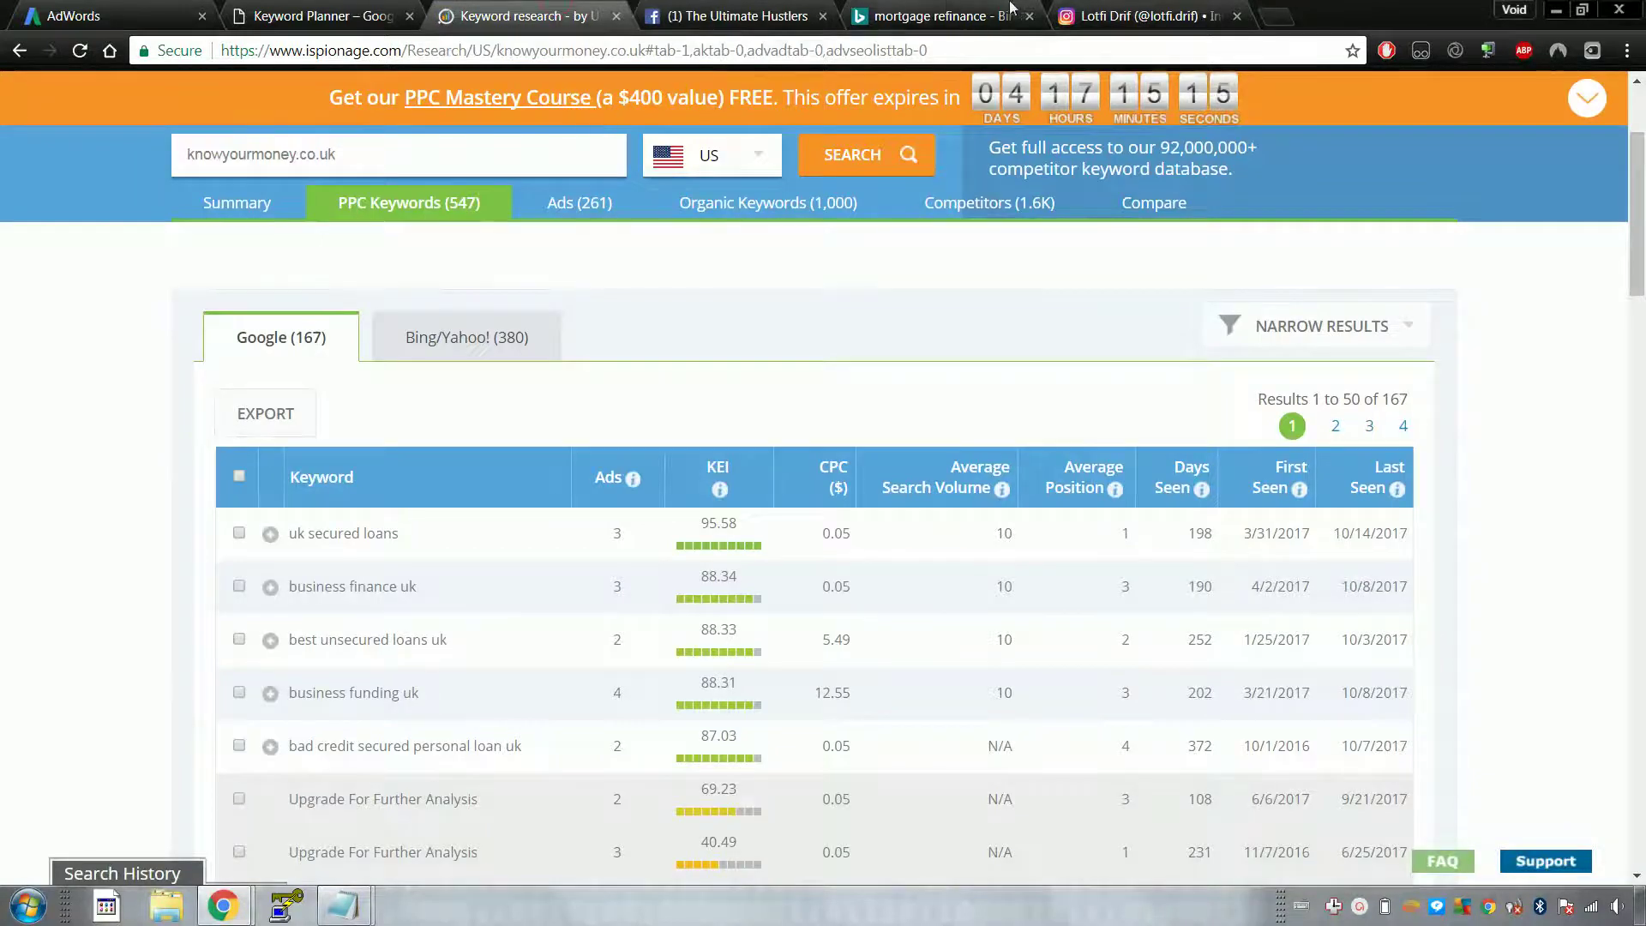
# Step: Stop briefly on Bing and the Instagram profile, then go back through the tabs to Keyword Planner
pyautogui.click(947, 10)
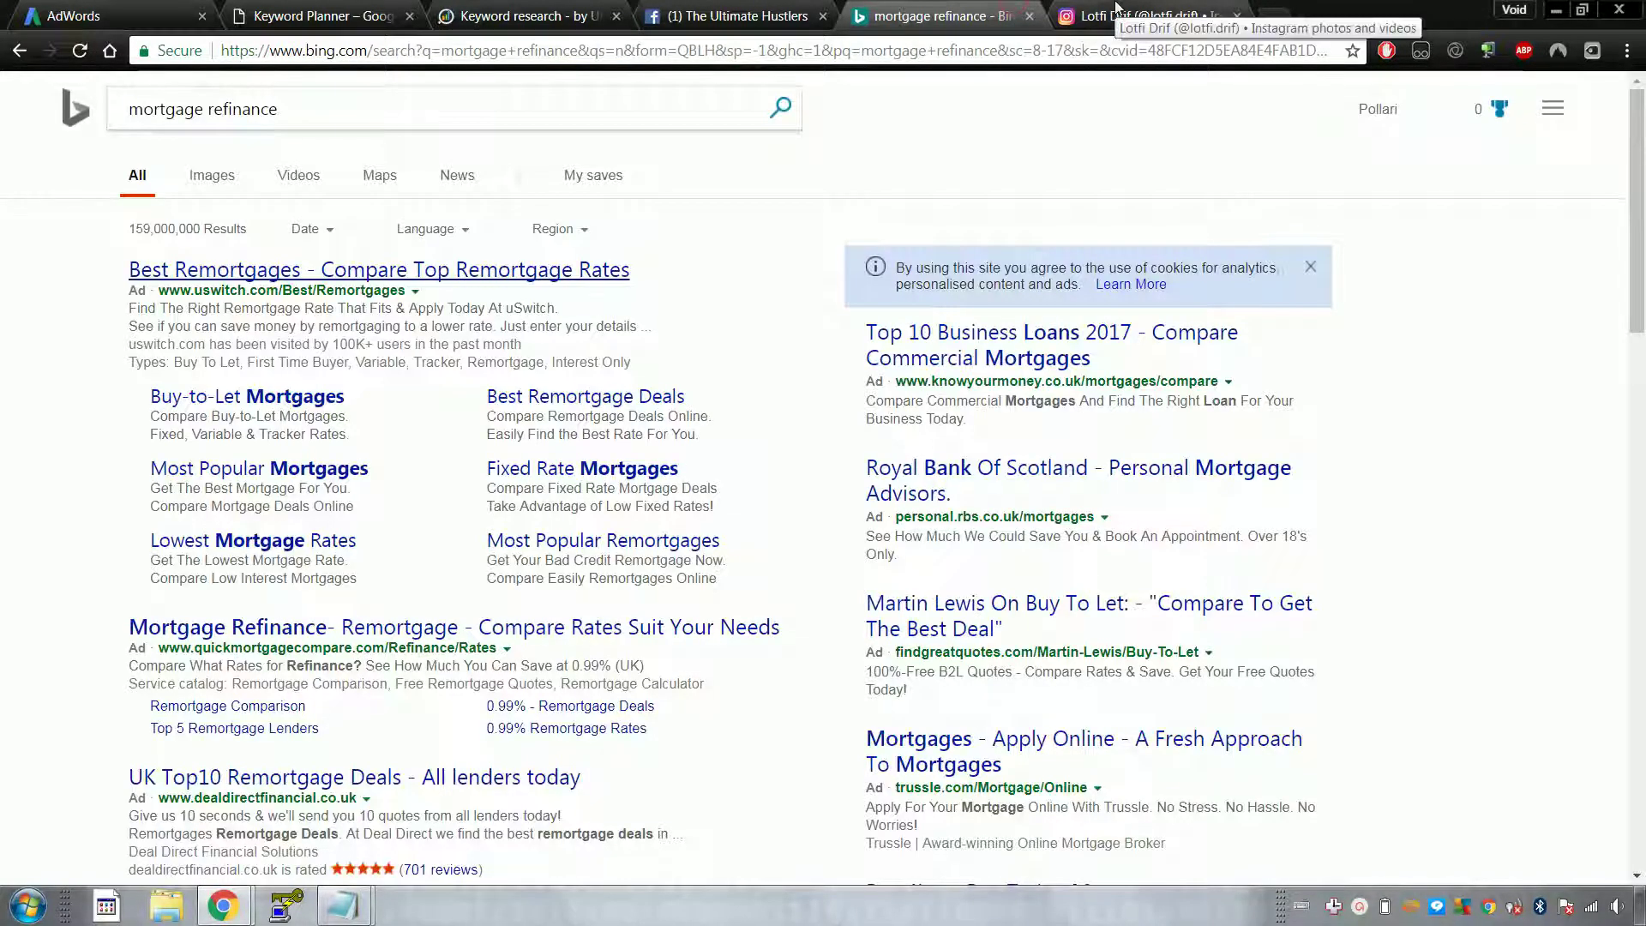
pyautogui.click(1117, 10)
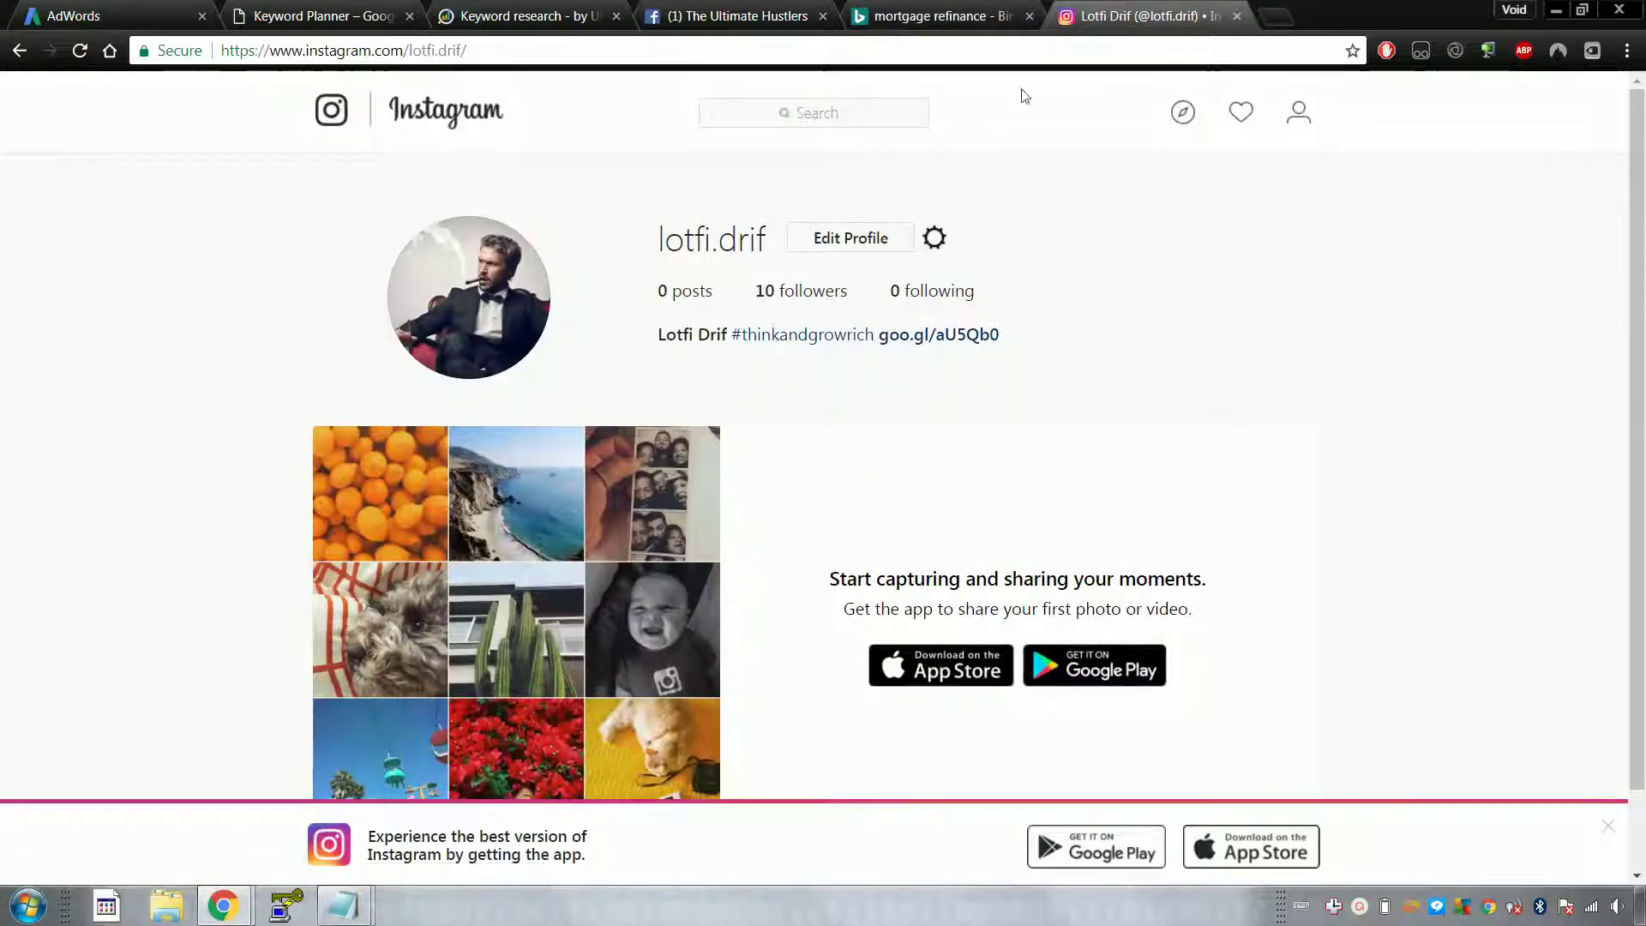
pyautogui.click(685, 10)
pyautogui.click(514, 14)
pyautogui.click(273, 12)
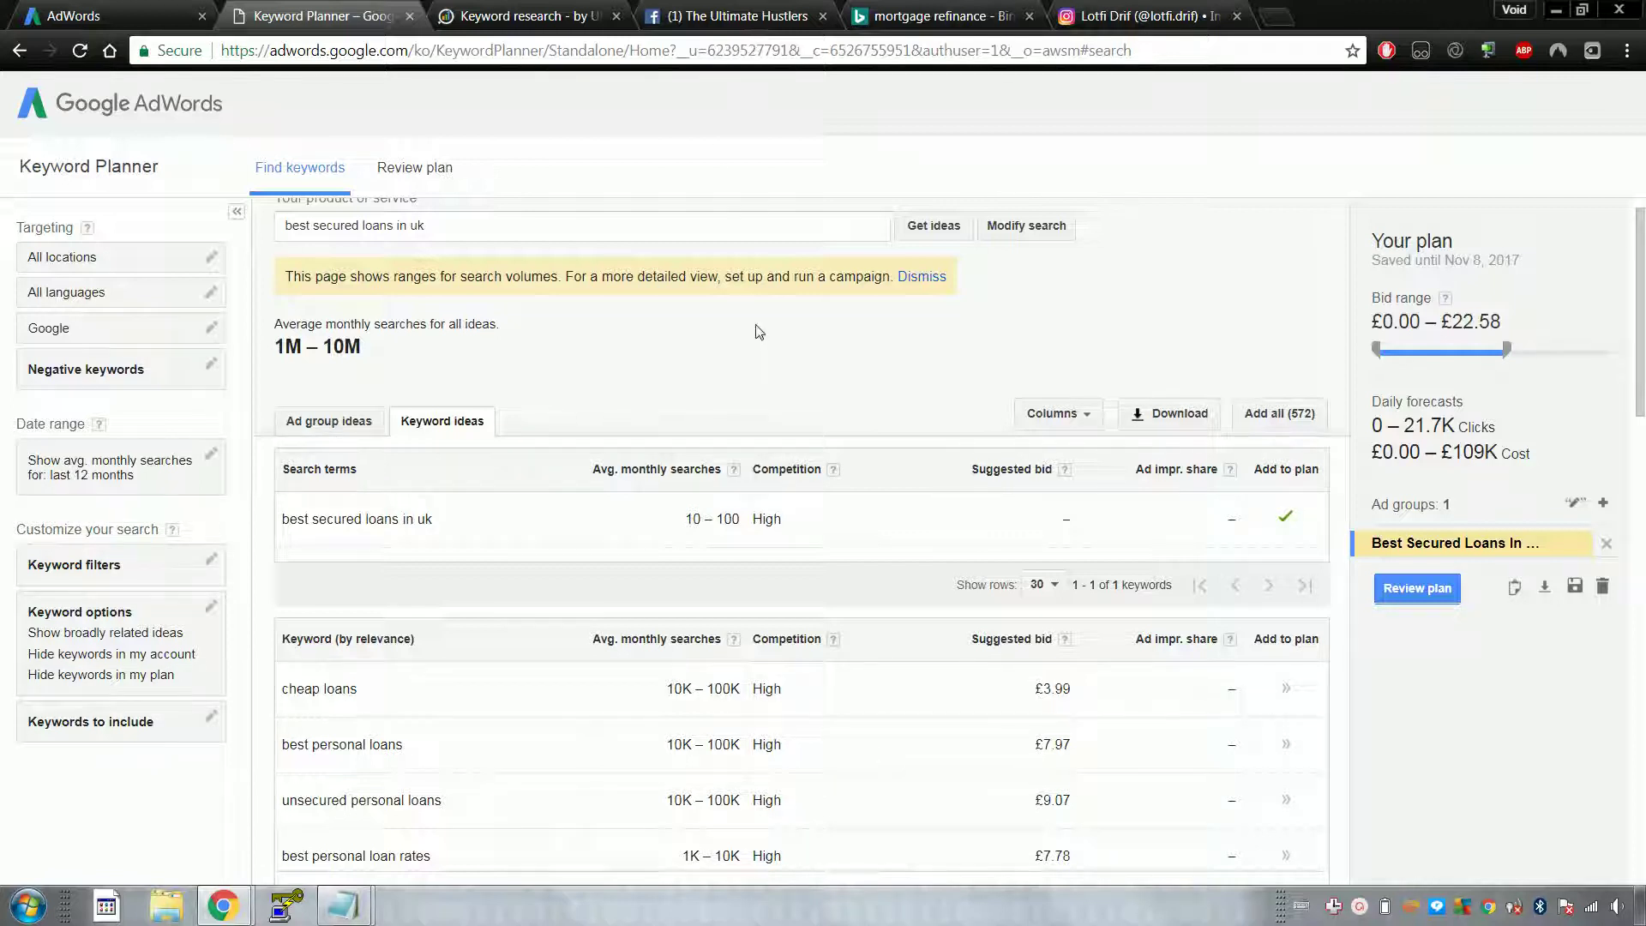
# Step: Scroll down the personal loan keyword ideas, then switch to the iSpionage 167 Google PPC keywords
pyautogui.scroll(-1, 982, 526)
pyautogui.scroll(-4, 982, 527)
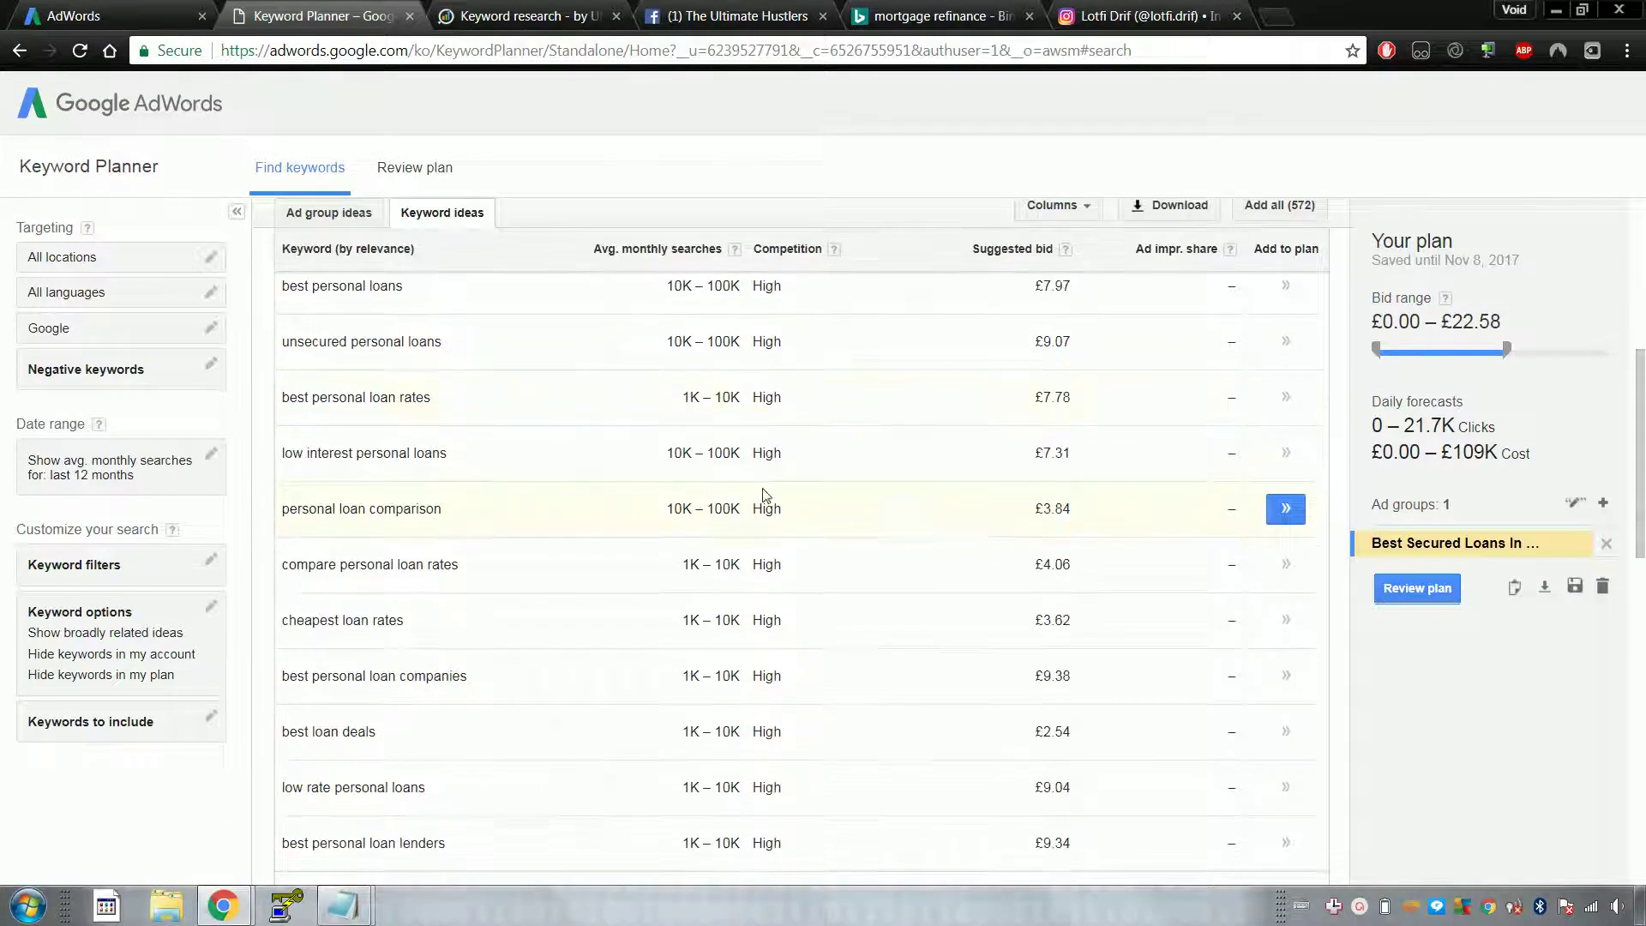
pyautogui.scroll(-2, 764, 497)
pyautogui.scroll(-2, 758, 494)
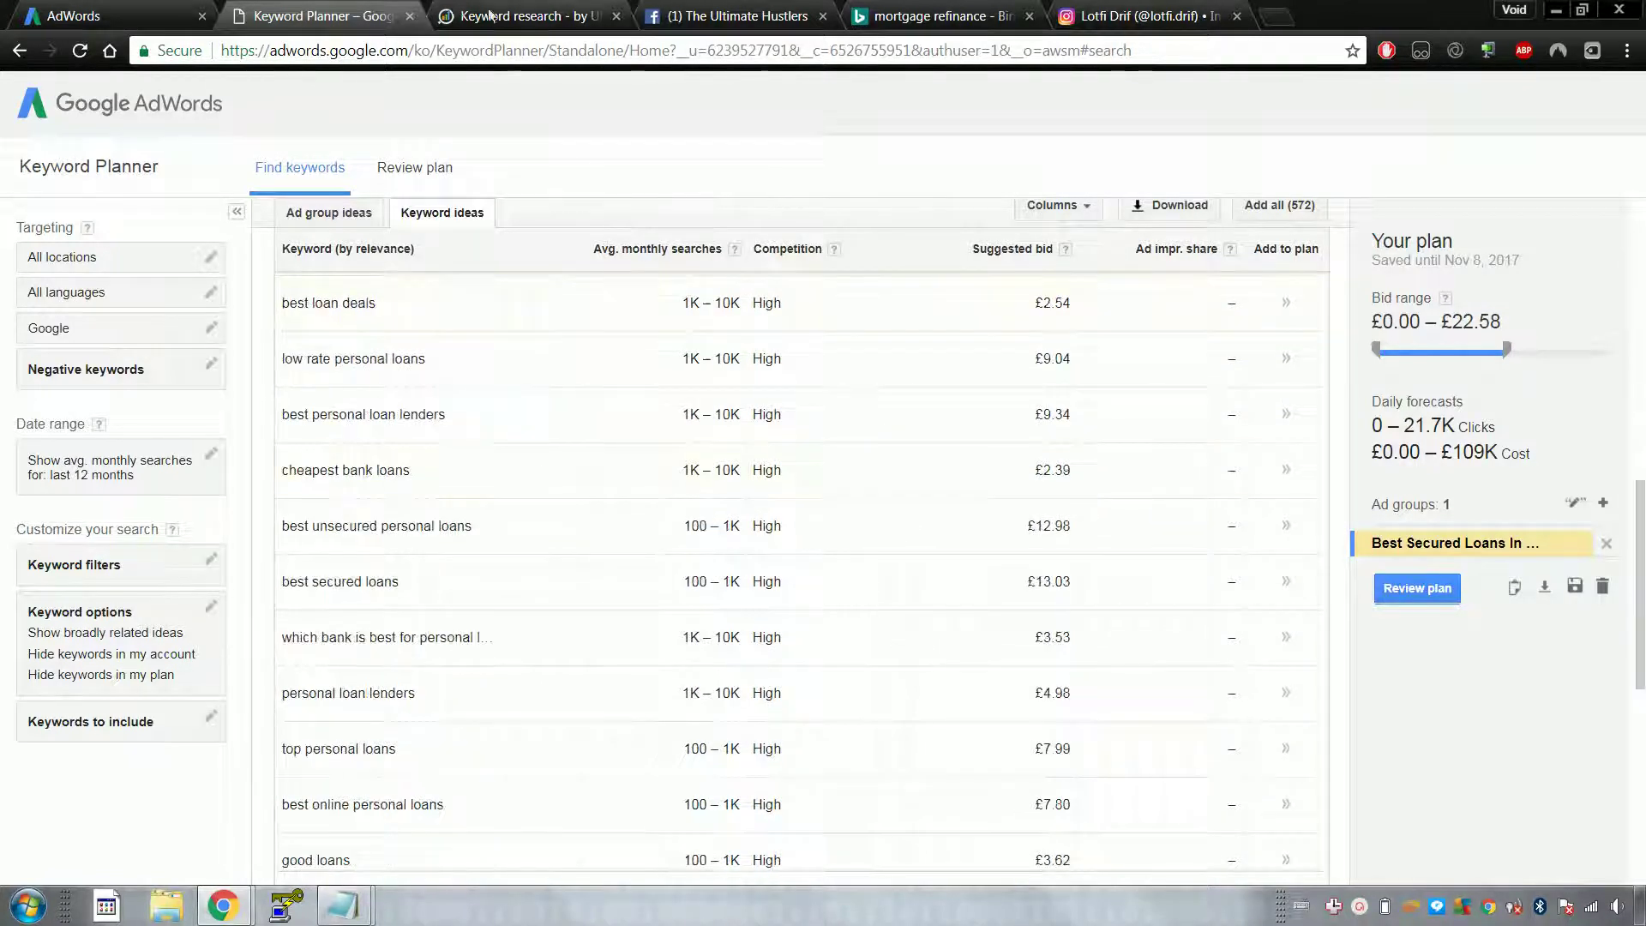
pyautogui.click(519, 12)
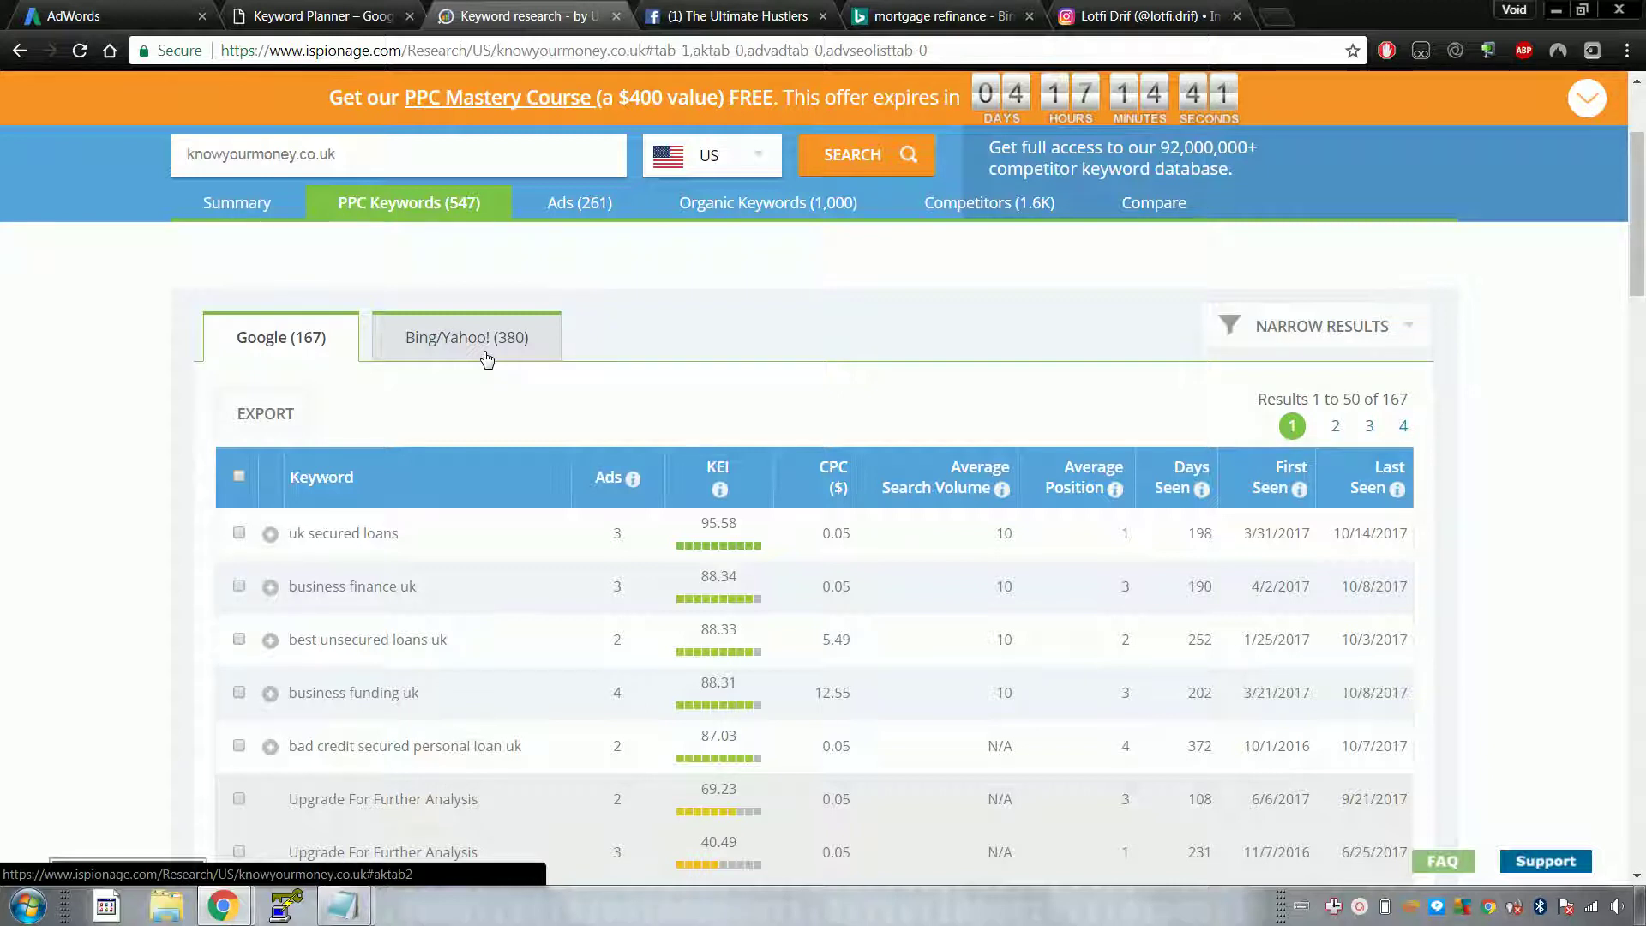
# Step: Scroll the Google PPC keywords led by 'uk secured loans', then flick through the tabs to Instagram
pyautogui.scroll(-3, 486, 359)
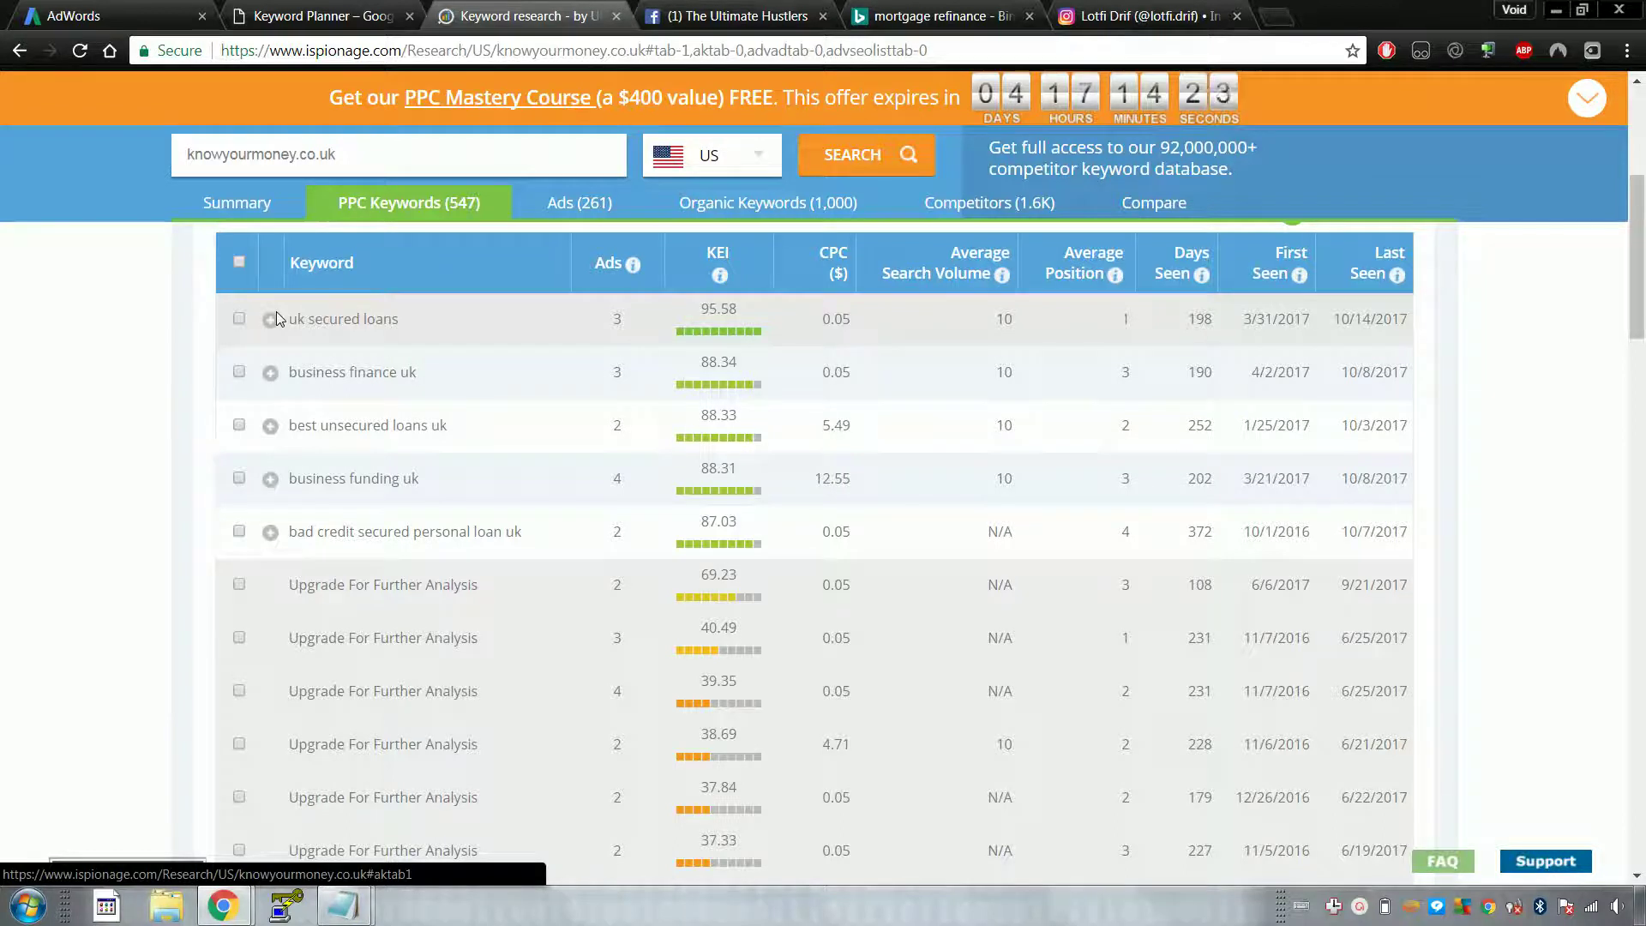
pyautogui.click(728, 15)
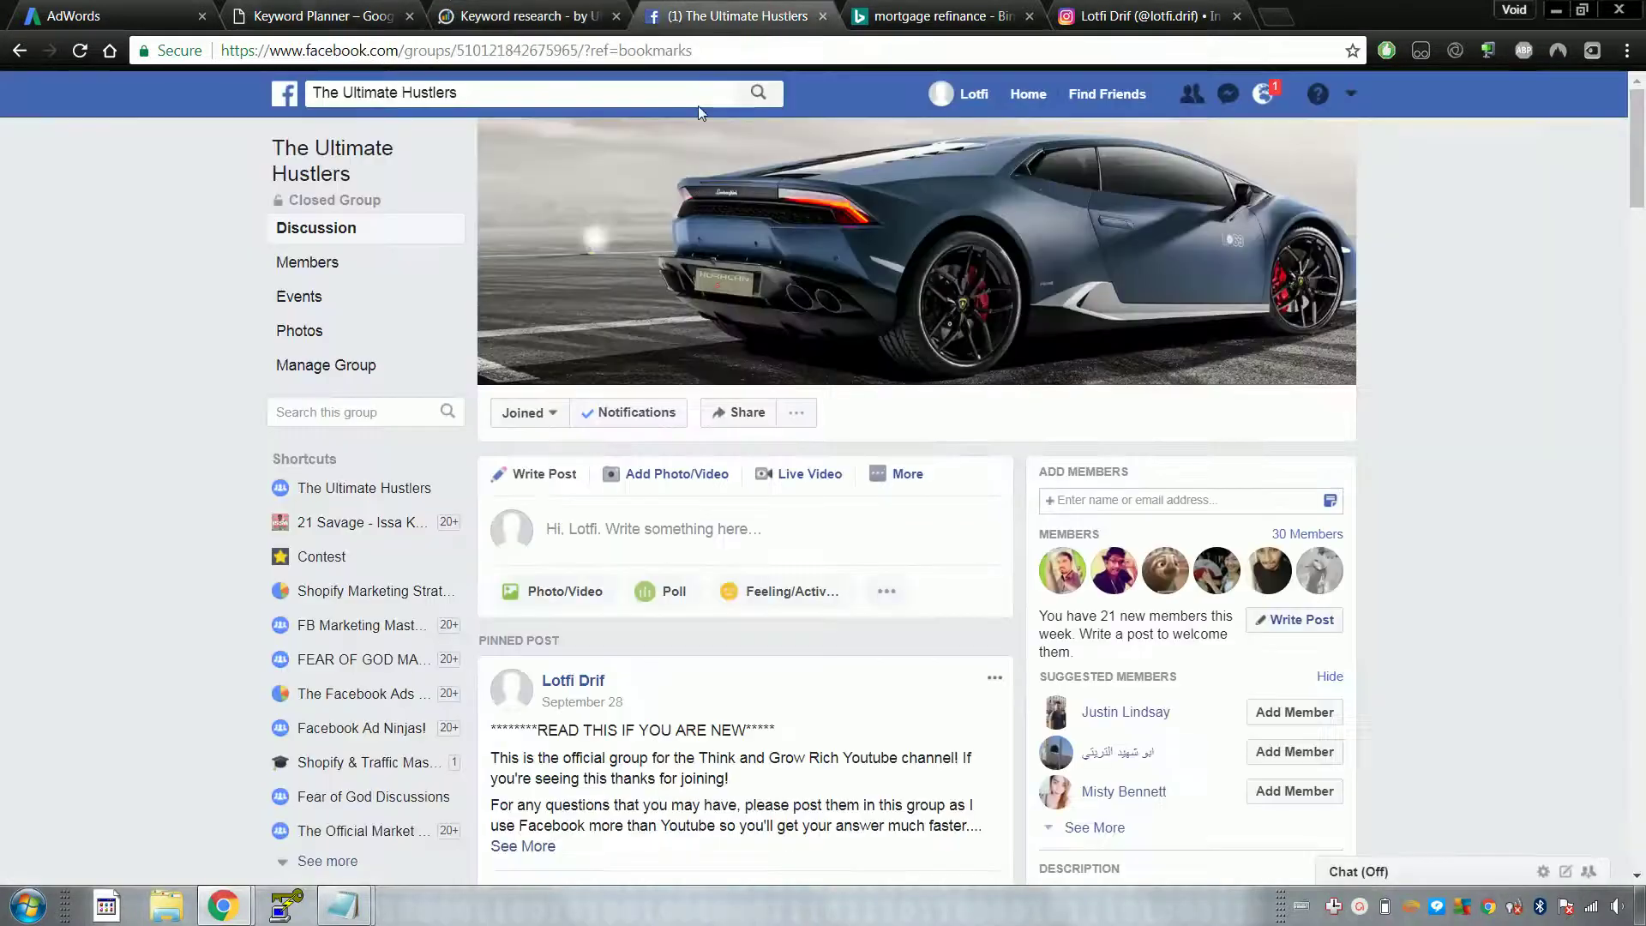
pyautogui.click(562, 7)
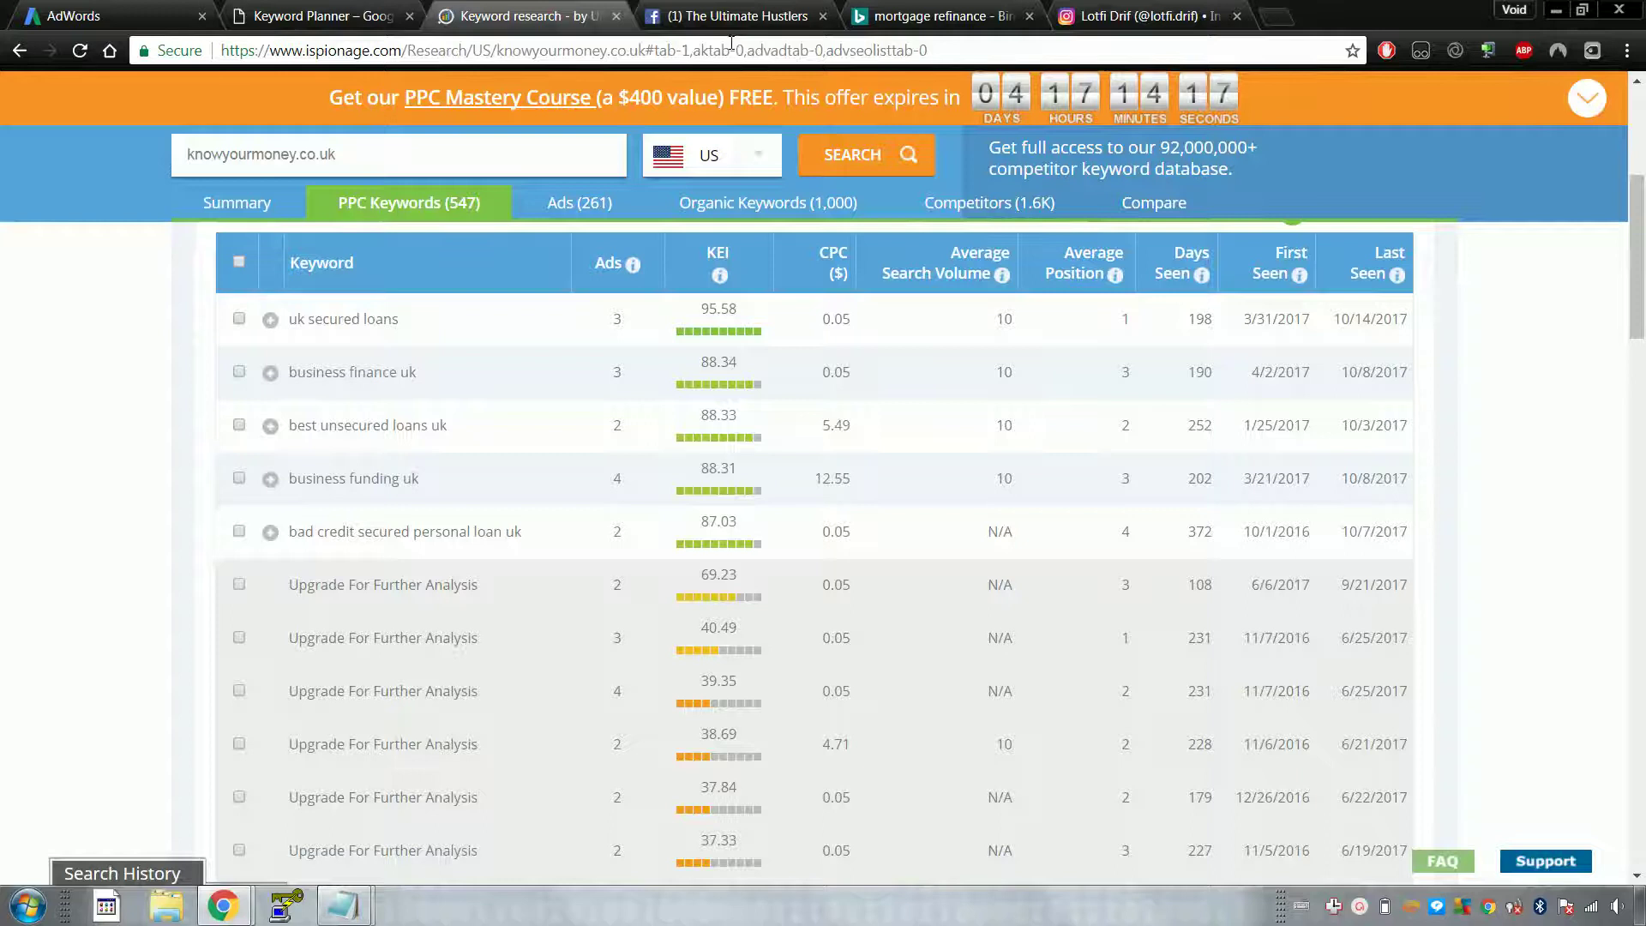
pyautogui.click(291, 12)
pyautogui.click(111, 15)
pyautogui.click(395, 8)
pyautogui.click(523, 15)
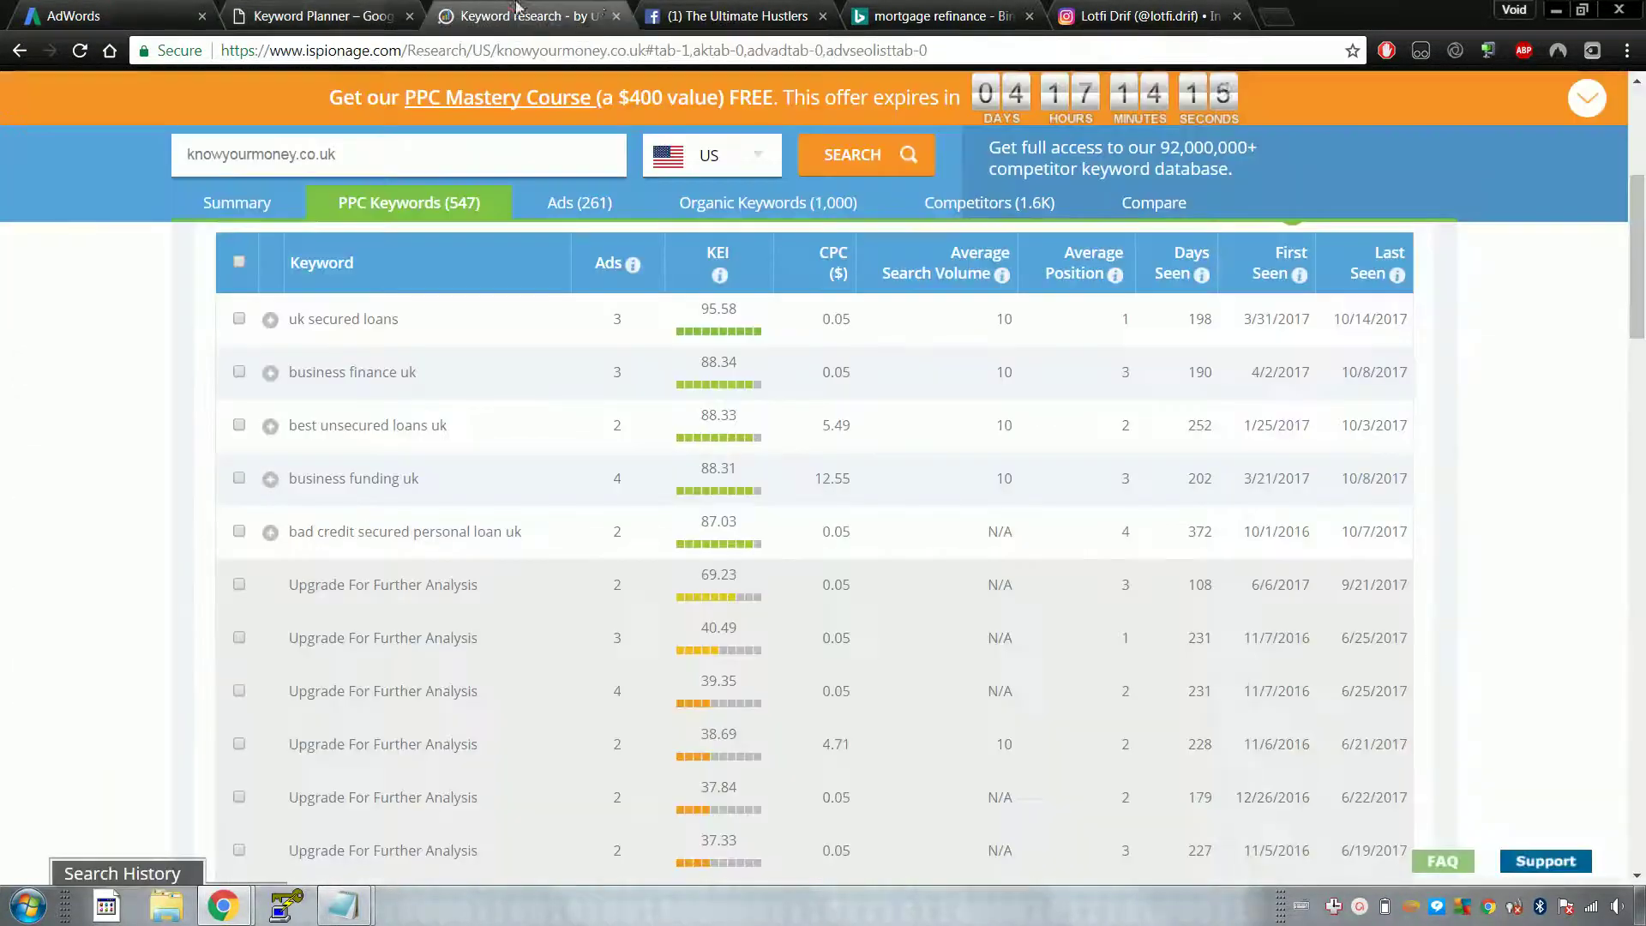
pyautogui.click(1106, 15)
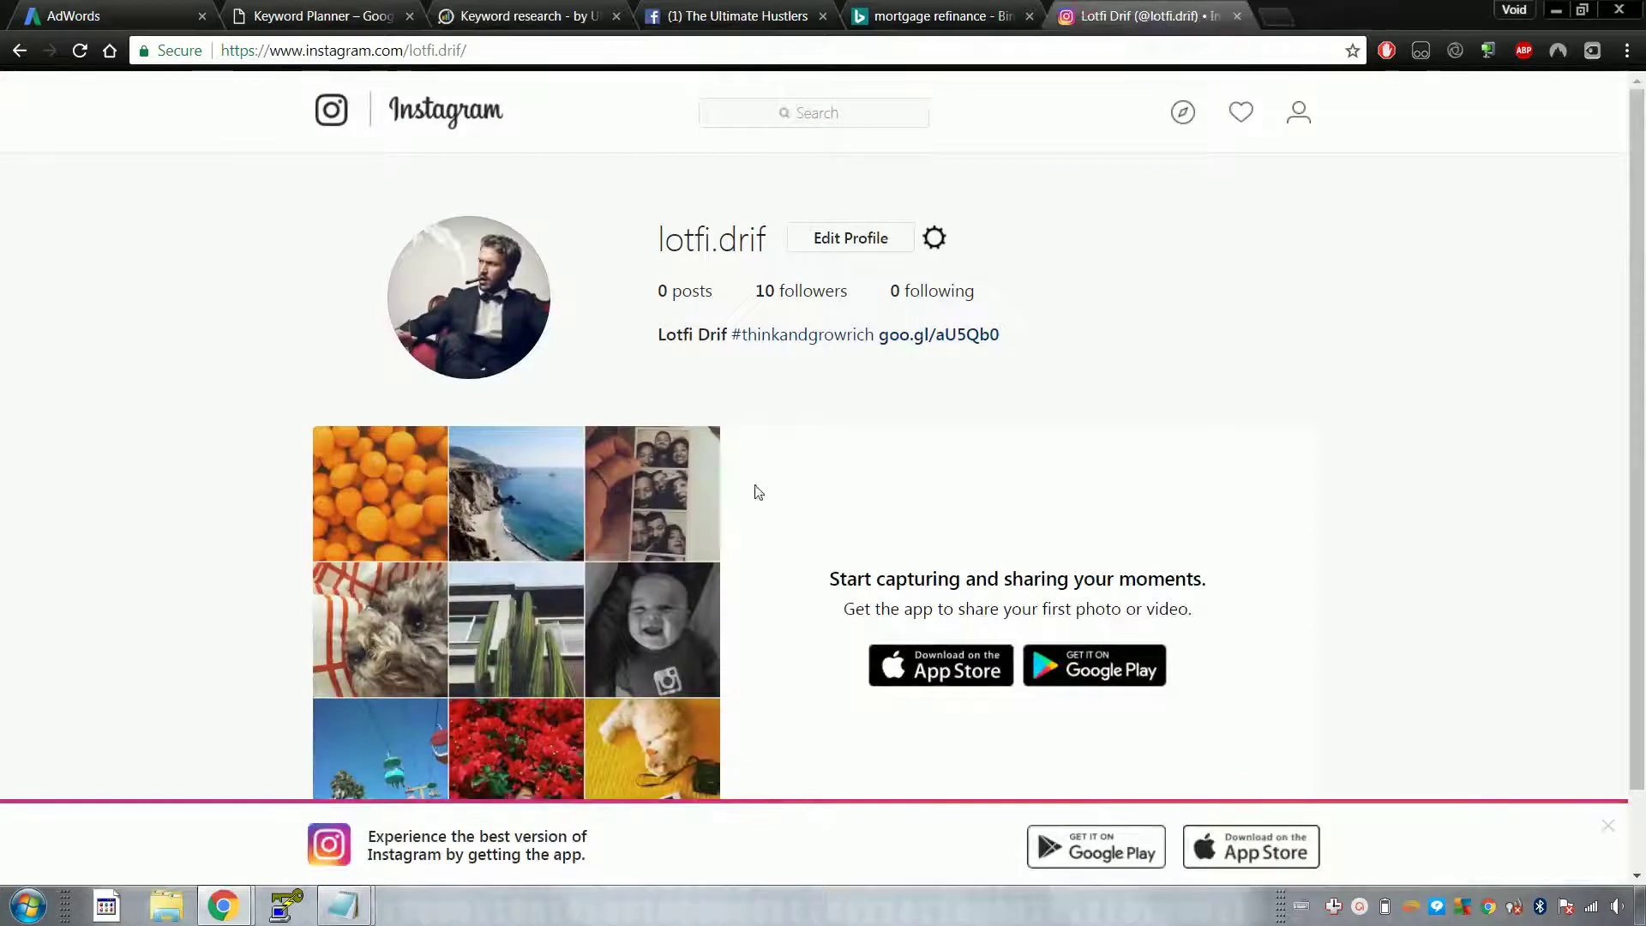
pyautogui.moveTo(889, 290); pyautogui.dragTo(1077, 300)
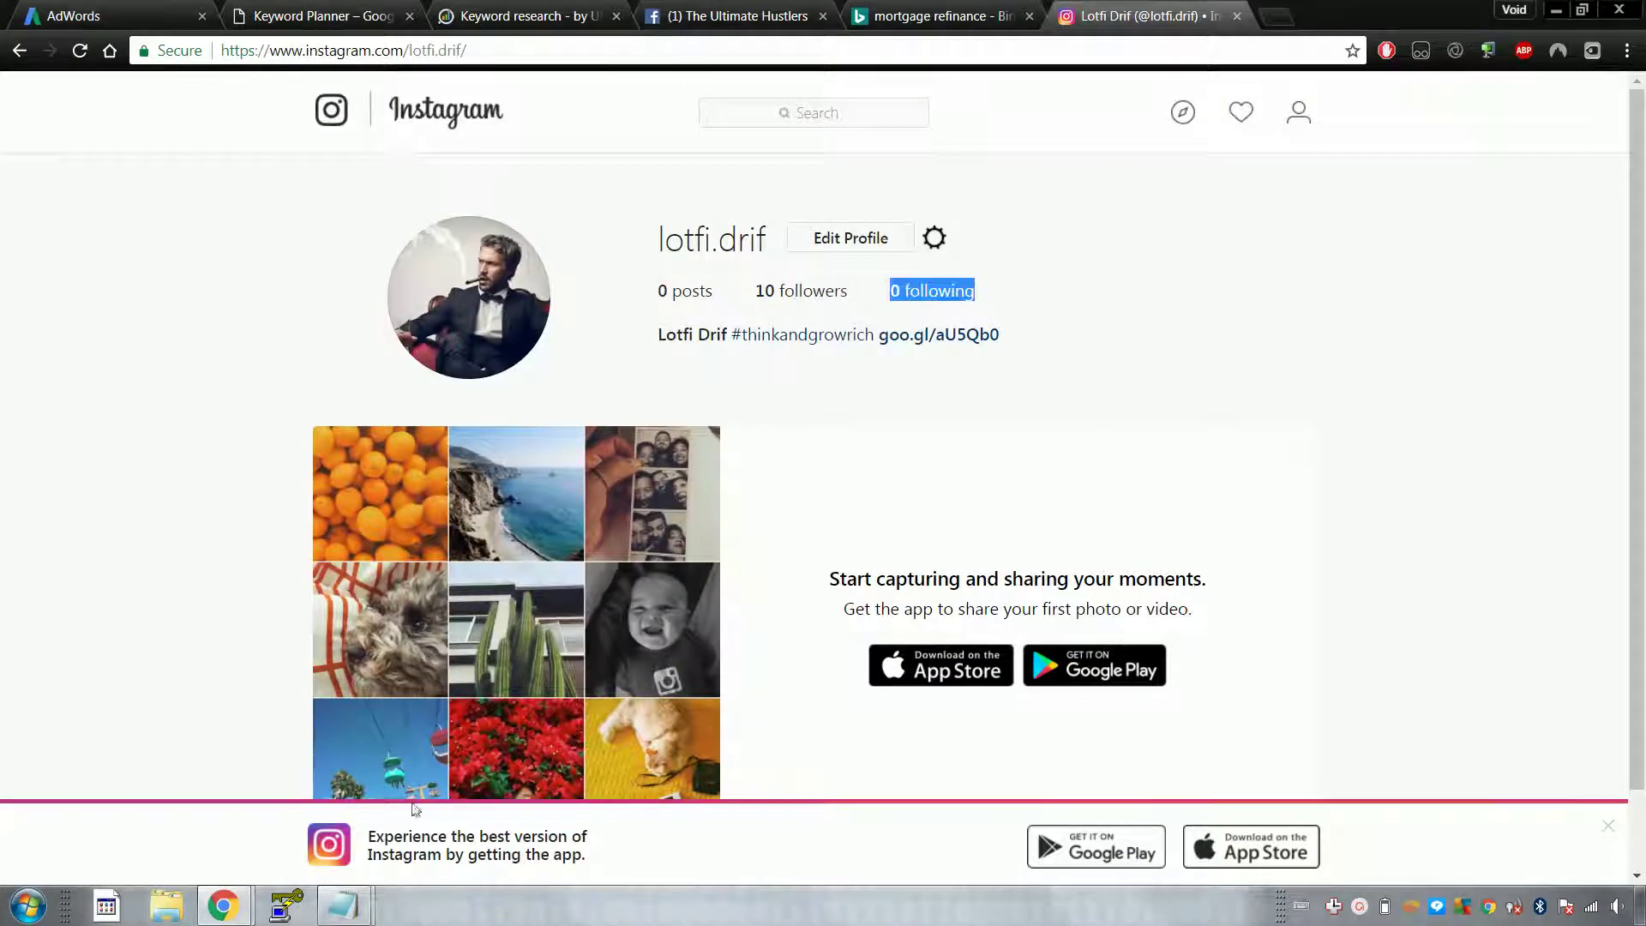
pyautogui.click(1359, 907)
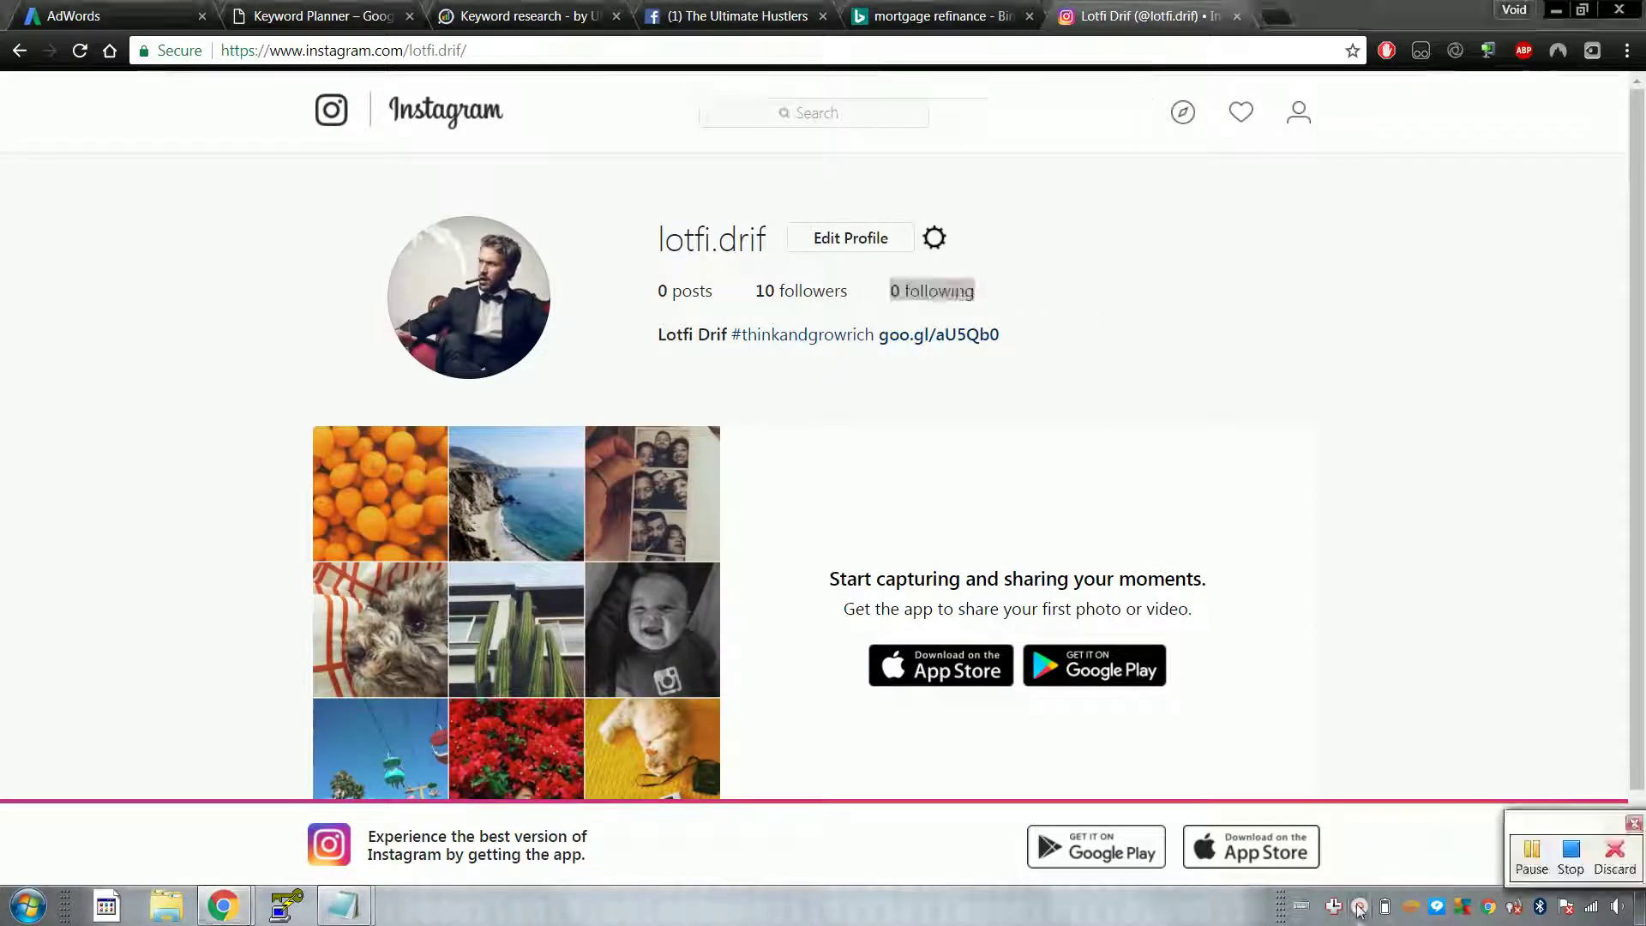
pyautogui.moveTo(1555, 825); pyautogui.dragTo(1465, 663)
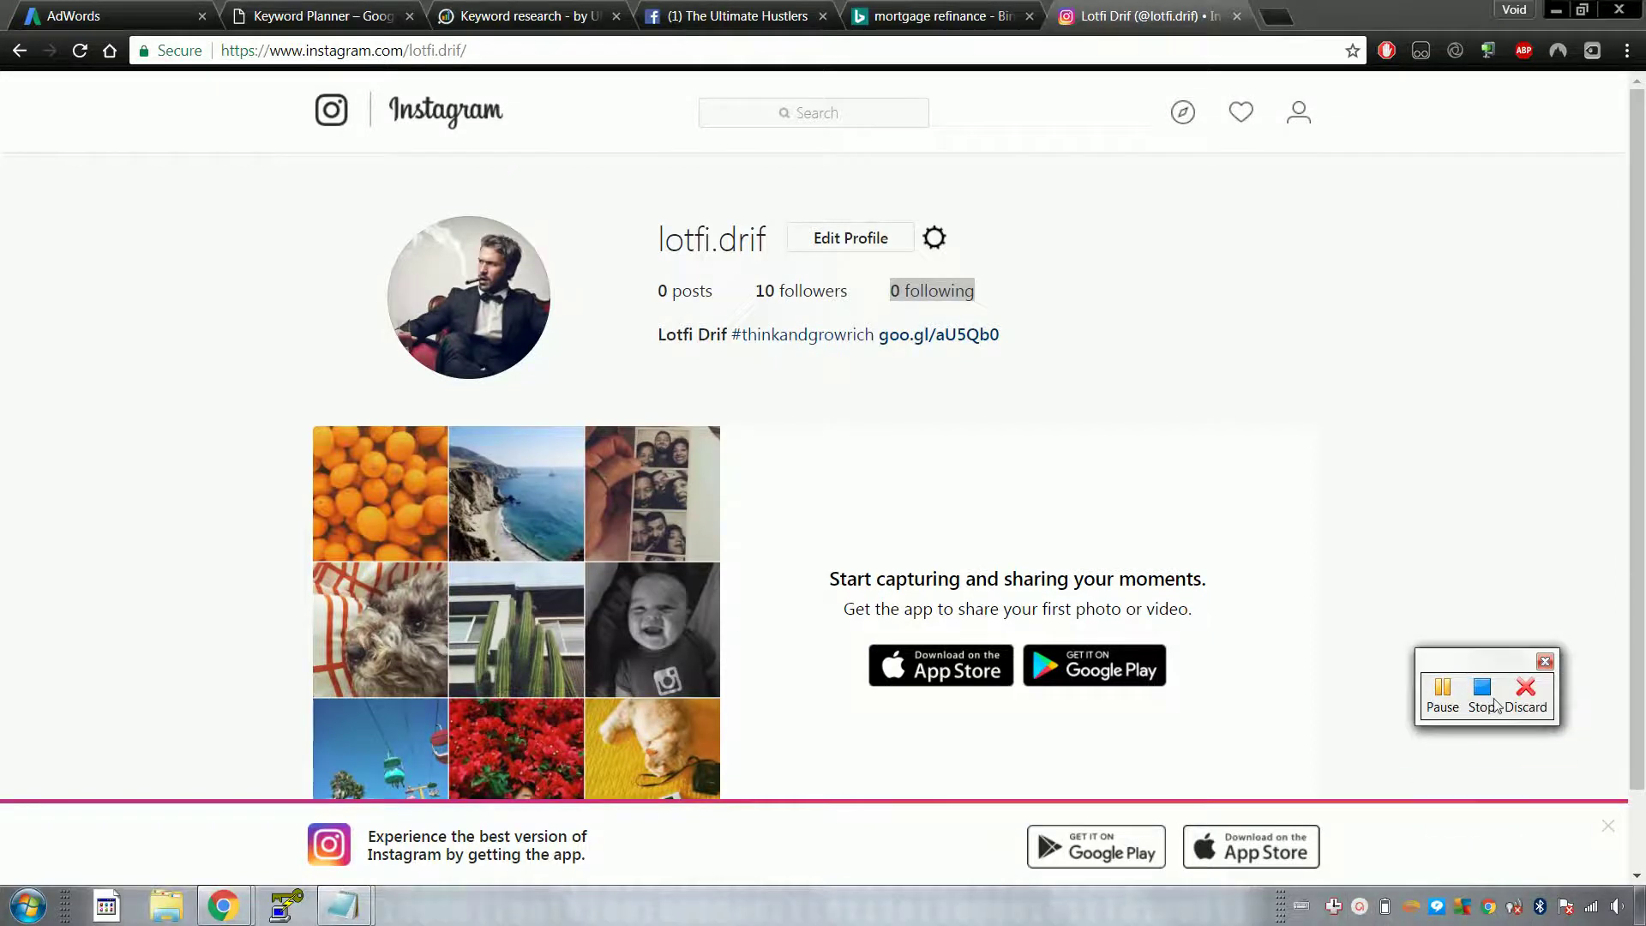